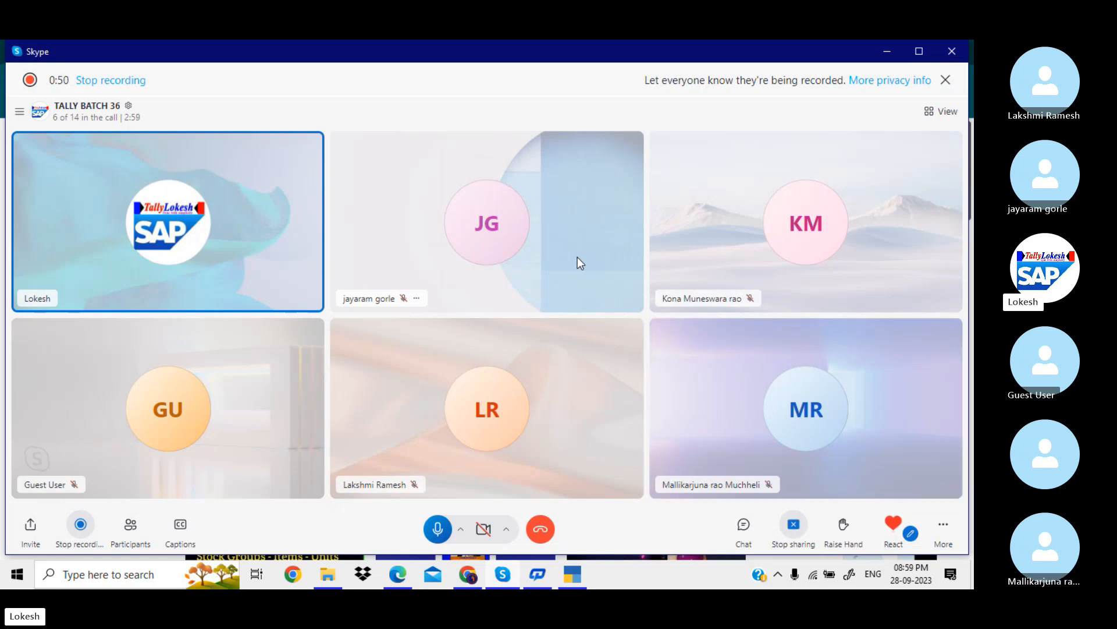
Ring all group members who are not yet on the call, close the participant list and minimize the call window
{"action": "left_click", "coordinate": [131, 530]}
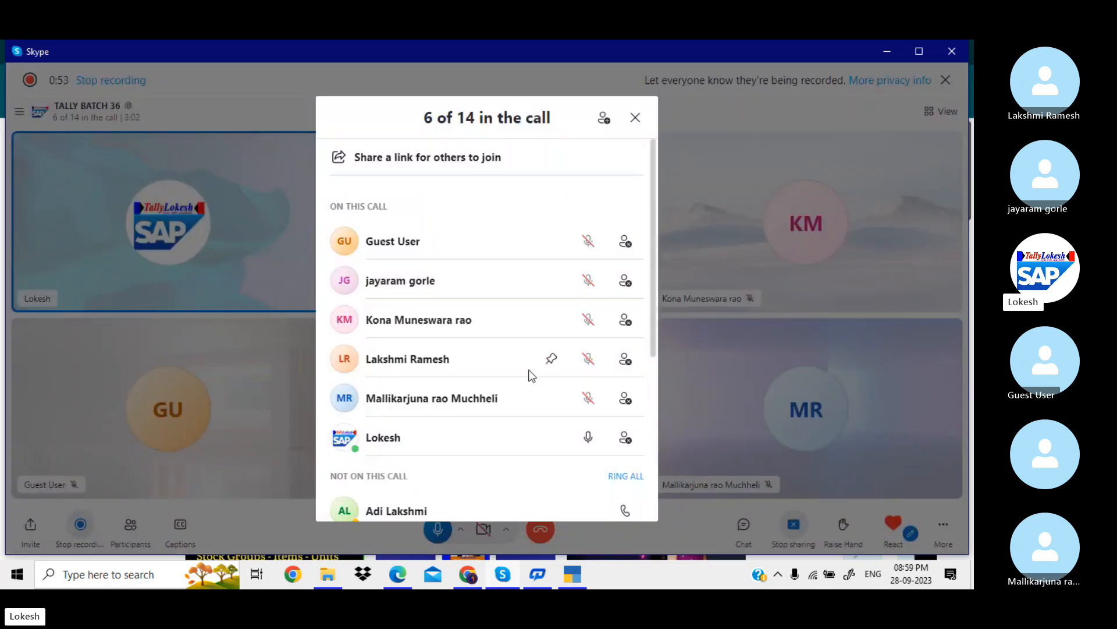
{"action": "left_click", "coordinate": [627, 476]}
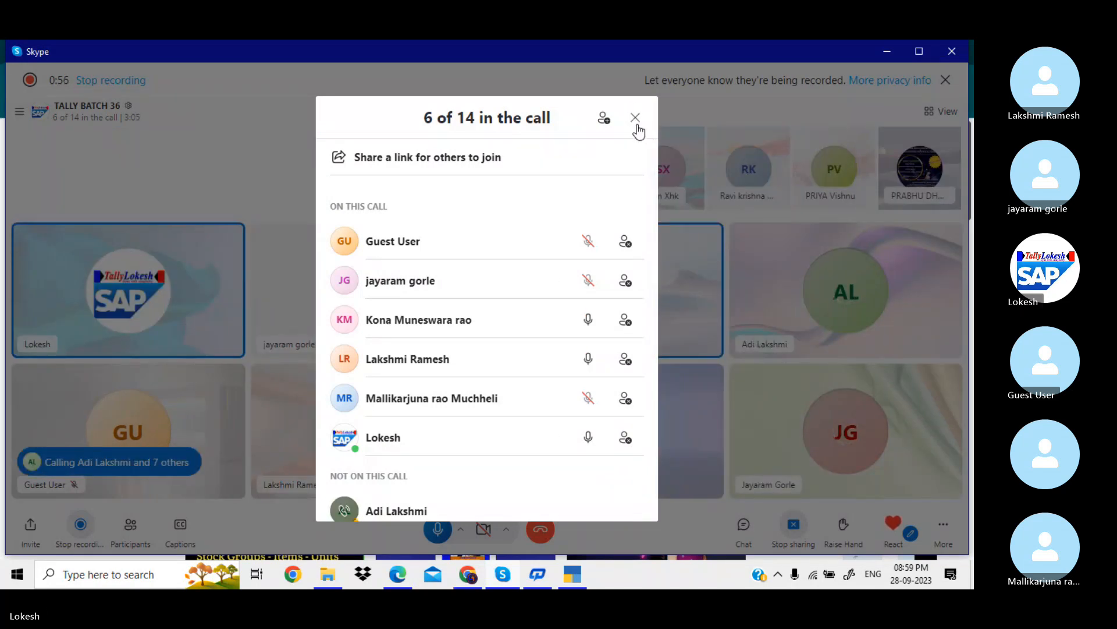
{"action": "left_click", "coordinate": [635, 122]}
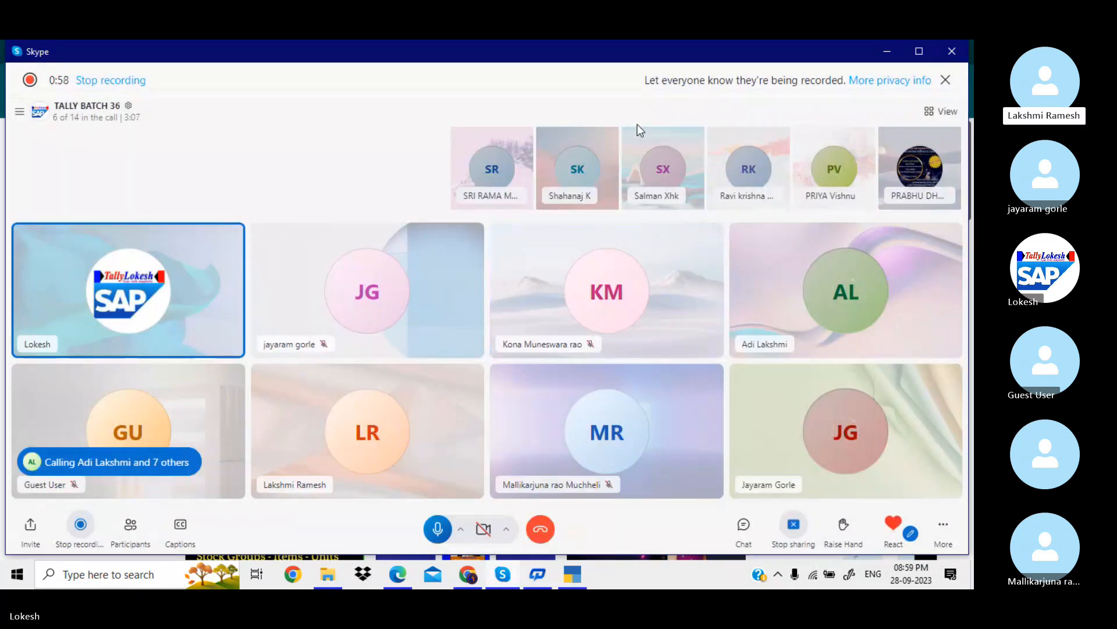
{"action": "left_click", "coordinate": [888, 52]}
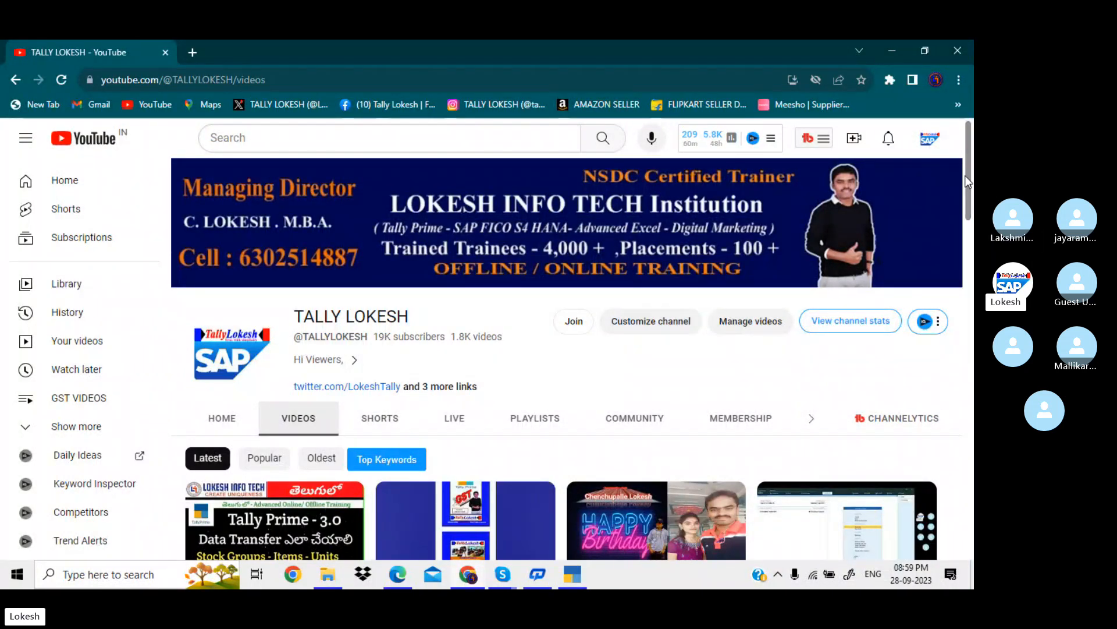
{"action": "scroll", "coordinate": [965, 175], "scroll_direction": "down", "scroll_amount": 1}
{"action": "scroll", "coordinate": [965, 150], "scroll_direction": "up", "scroll_amount": 1}
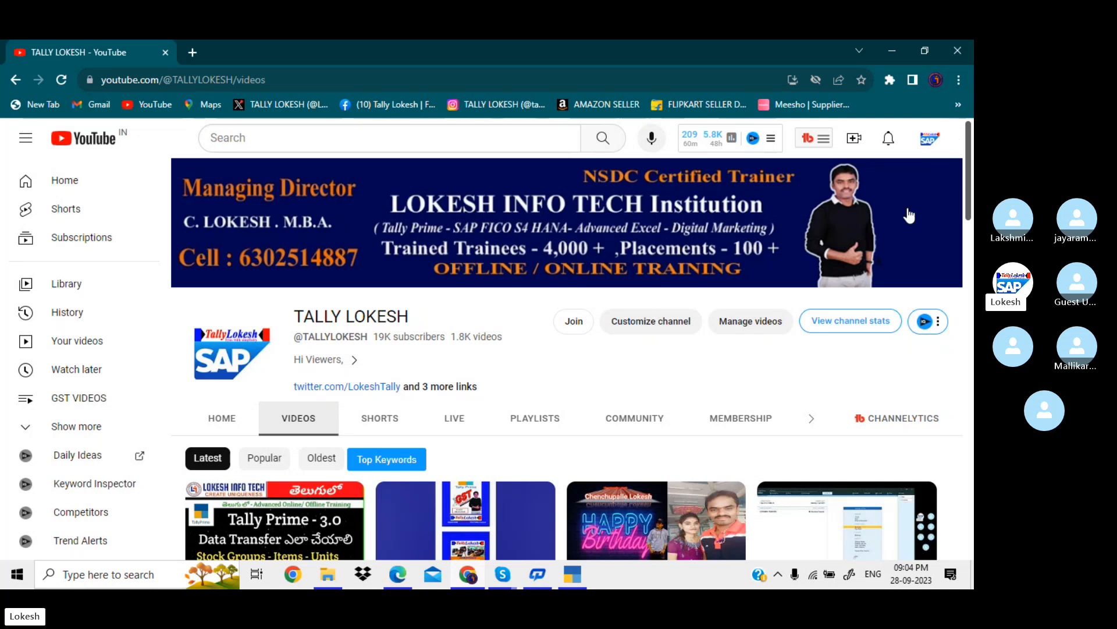
Switch to TallyPrime and start creating a new company from the company selection list
{"action": "left_click", "coordinate": [577, 575]}
{"action": "key", "text": "Up"}
{"action": "key", "text": "Up"}
{"action": "key", "text": "Up"}
{"action": "key", "text": "Up"}
{"action": "key", "text": "Up"}
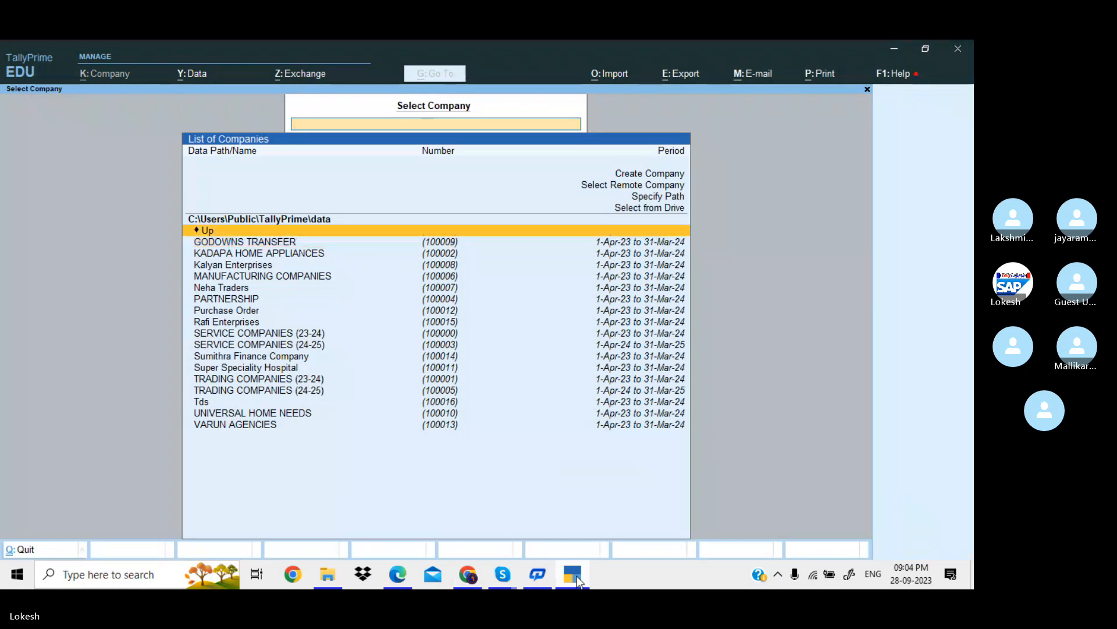
{"action": "key", "text": "Return"}
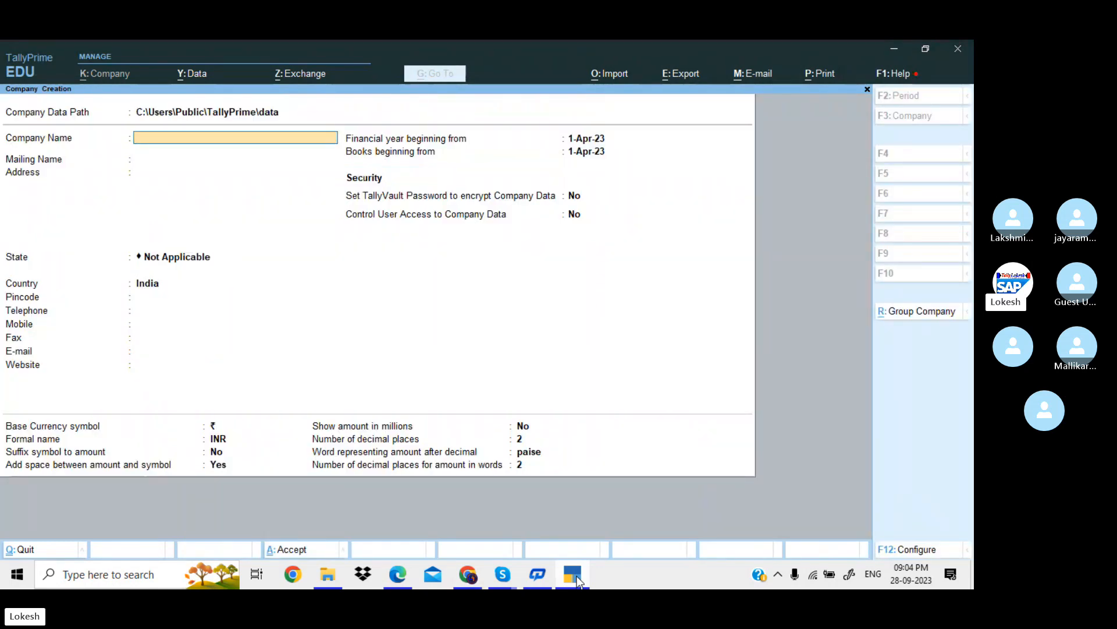
Name the company LEKESH READYMADE SHOW ROOM and keep the same text as its mailing name
{"action": "type", "text": "LES"}
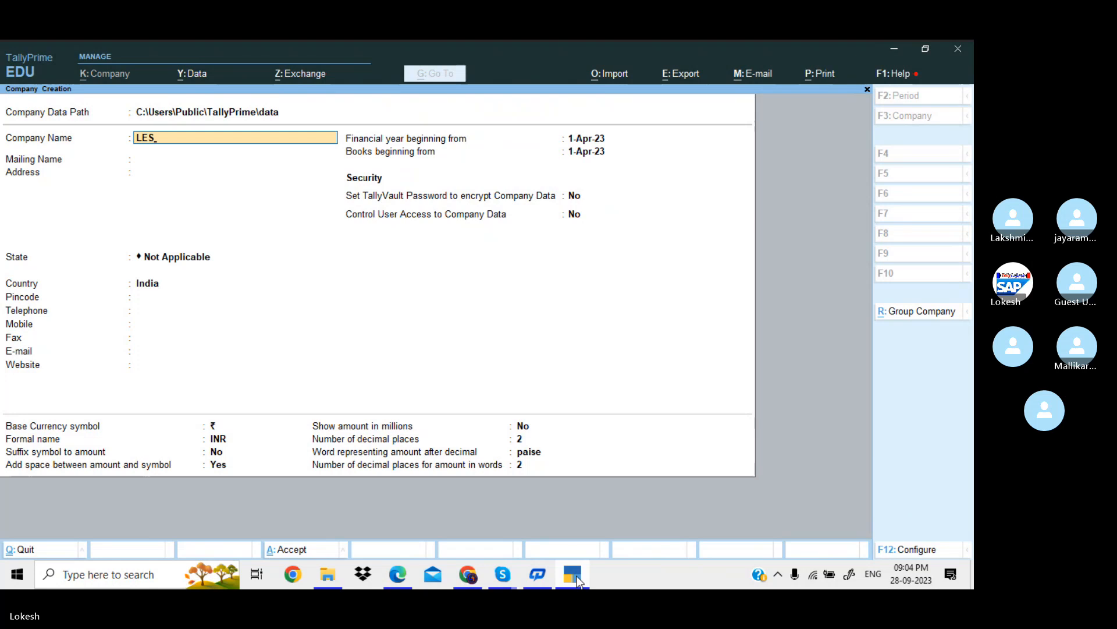
{"action": "key", "text": "BackSpace"}
{"action": "type", "text": "KESH READYMADE"}
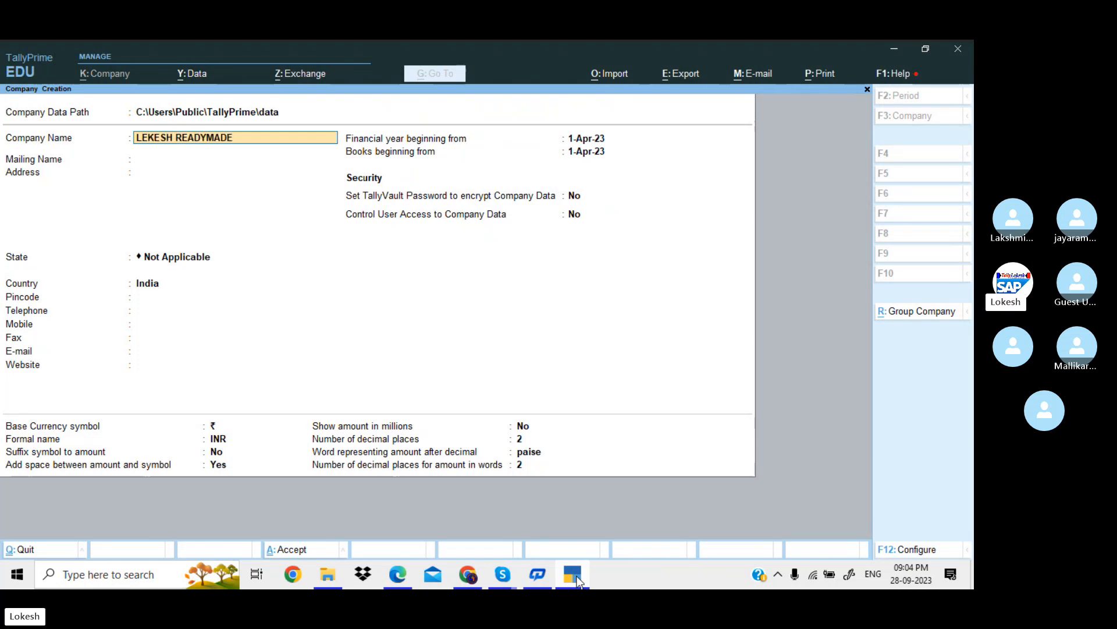
{"action": "type", "text": " SHOW ROOM"}
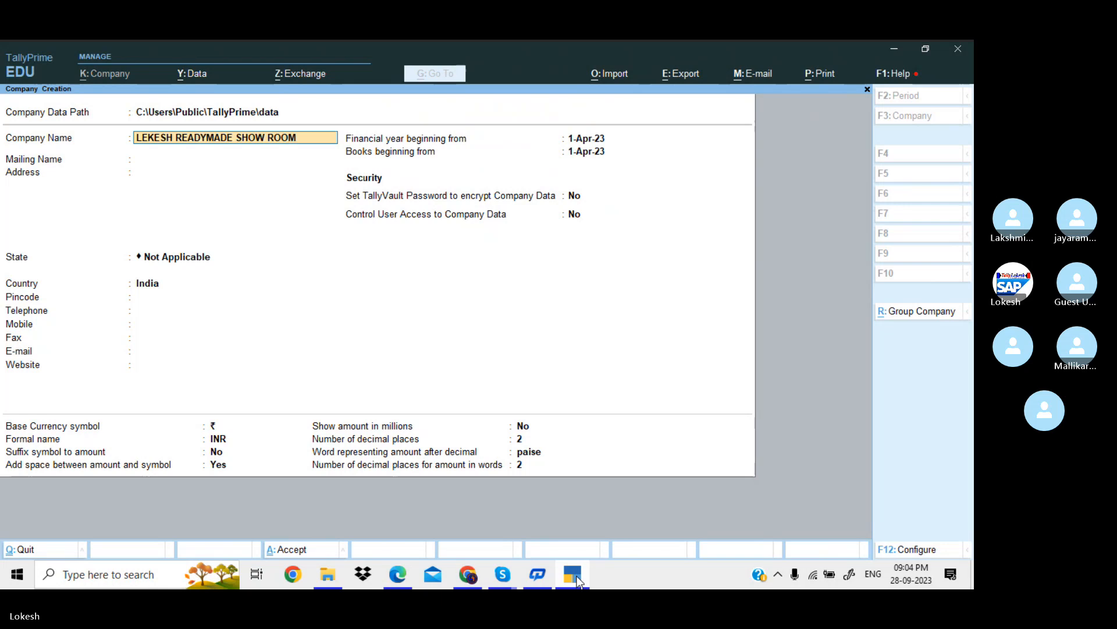
{"action": "key", "text": "Return"}
{"action": "key", "text": "Return"}
{"action": "key", "text": "Return"}
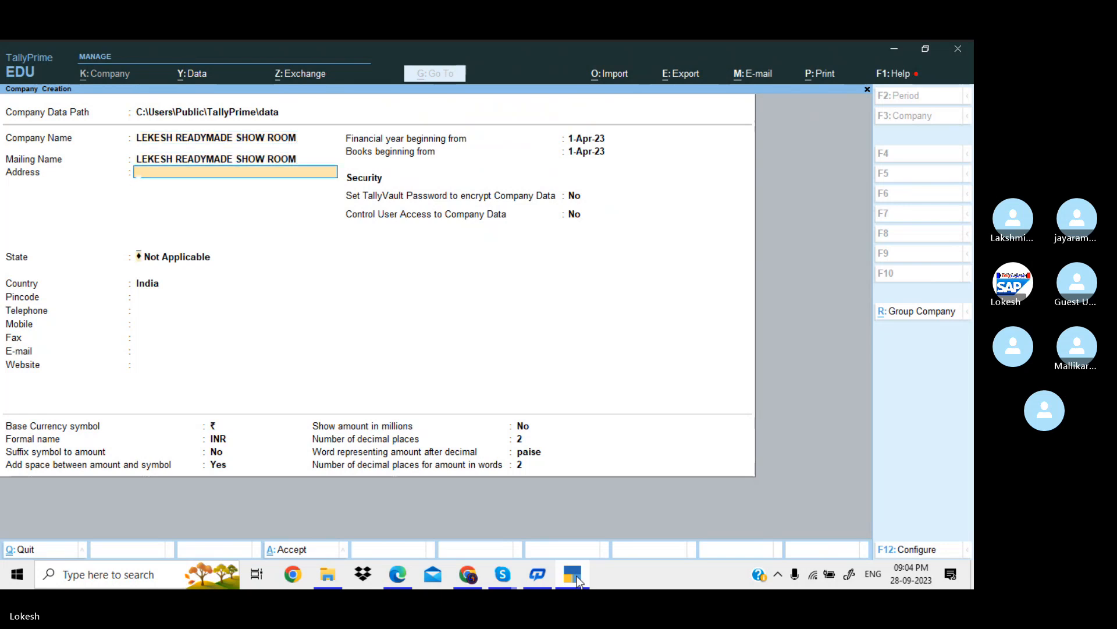
Set the company's state to Andhra Pradesh with India as country, leaving the address, pincode and telephone blank
{"action": "key", "text": "Down"}
{"action": "key", "text": "Down"}
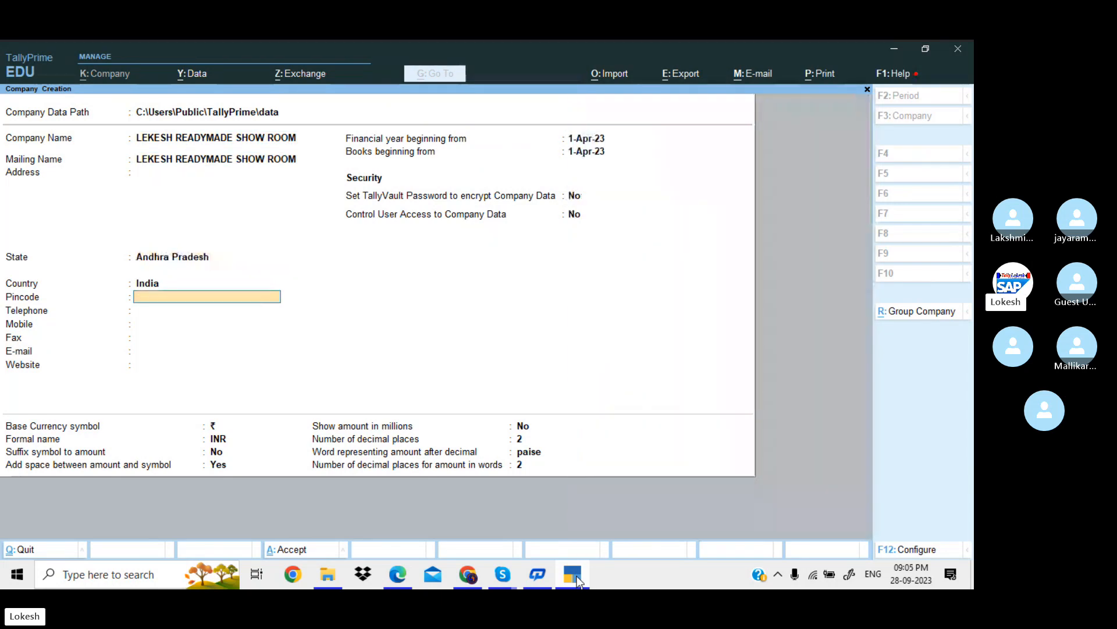
{"action": "key", "text": "Return"}
{"action": "key", "text": "Return"}
{"action": "key", "text": "Return"}
{"action": "key", "text": "Return"}
{"action": "key", "text": "Return"}
{"action": "key", "text": "Return"}
{"action": "key", "text": "Return"}
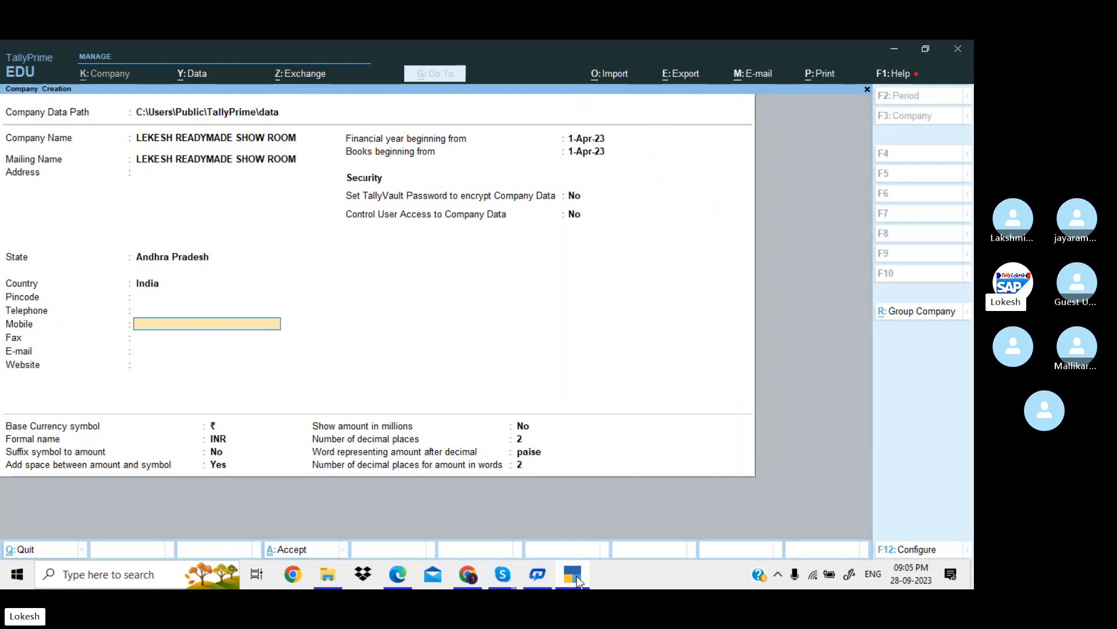
Leave the remaining contact details blank, keep the default year, security and currency settings, and save the company
{"action": "key", "text": "Return"}
{"action": "key", "text": "Return"}
{"action": "key", "text": "Return"}
{"action": "key", "text": "Return"}
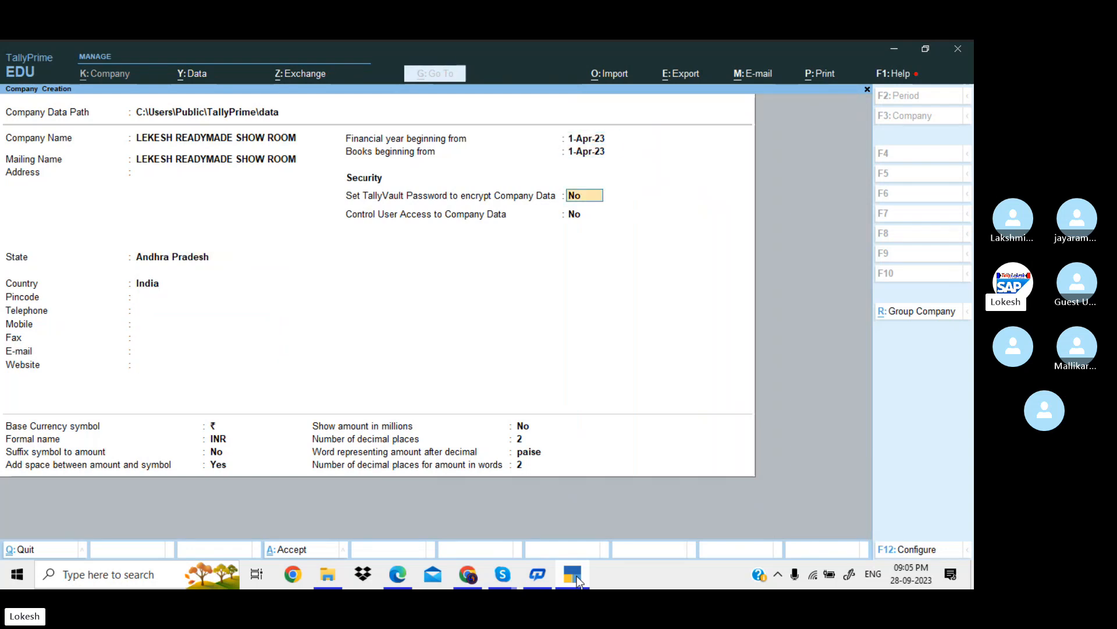
{"action": "key", "text": "Return"}
{"action": "key", "text": "Return"}
{"action": "key", "text": "Return"}
{"action": "key", "text": "Return"}
{"action": "key", "text": "Return"}
{"action": "key", "text": "Return"}
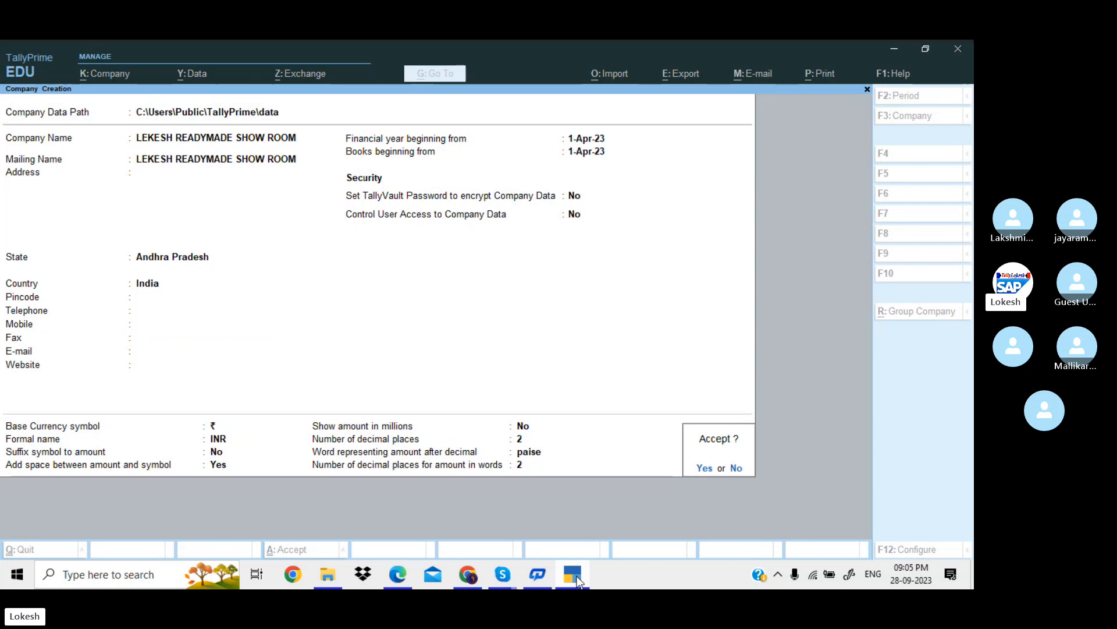
{"action": "key", "text": "Return"}
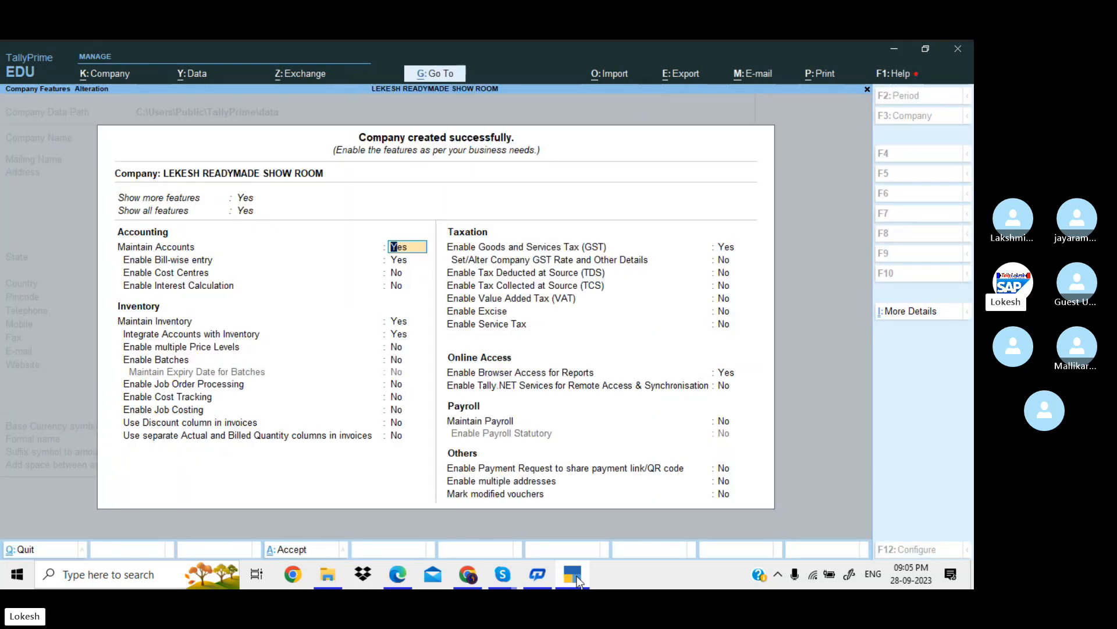
Disable bill-wise entry in the accounting features, keeping accounts maintained and cost centres and interest calculation off
{"action": "key", "text": "Return"}
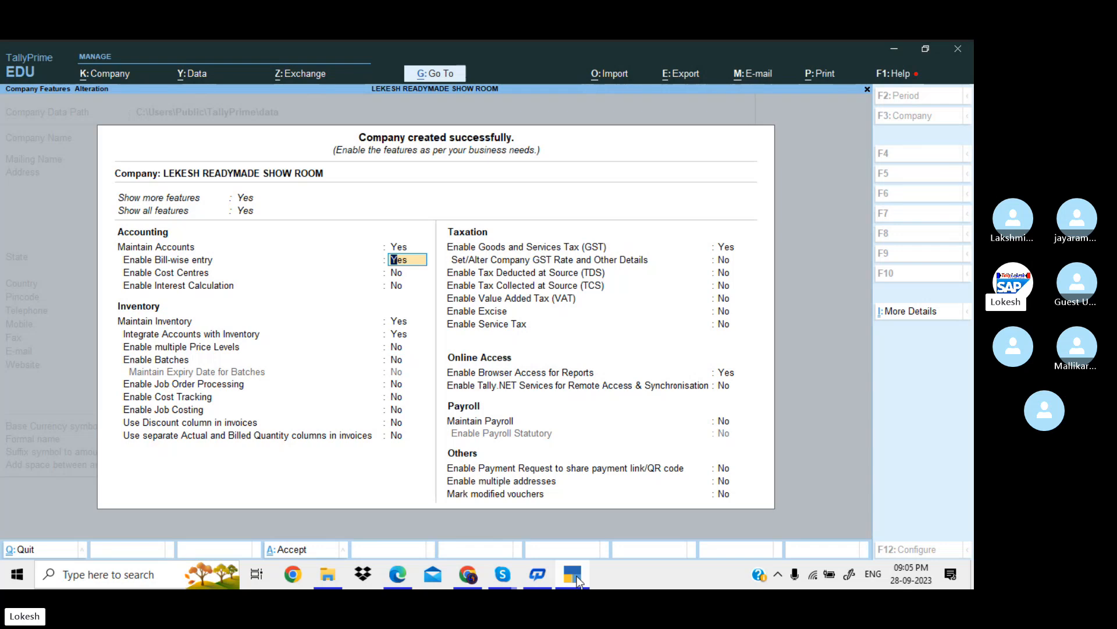
{"action": "type", "text": "n"}
{"action": "key", "text": "Return"}
{"action": "key", "text": "Return"}
{"action": "key", "text": "Return"}
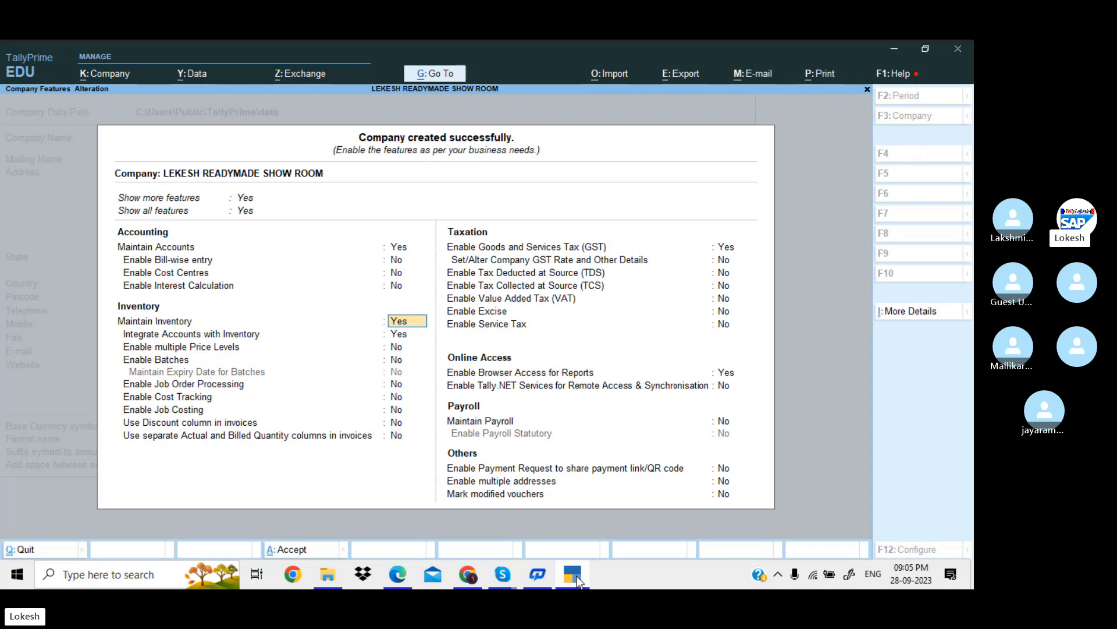
Keep the inventory features as they are and disable Goods and Services Tax (GST) for the company
{"action": "key", "text": "Down"}
{"action": "key", "text": "Down"}
{"action": "key", "text": "Down"}
{"action": "key", "text": "Down"}
{"action": "key", "text": "Down"}
{"action": "key", "text": "Down"}
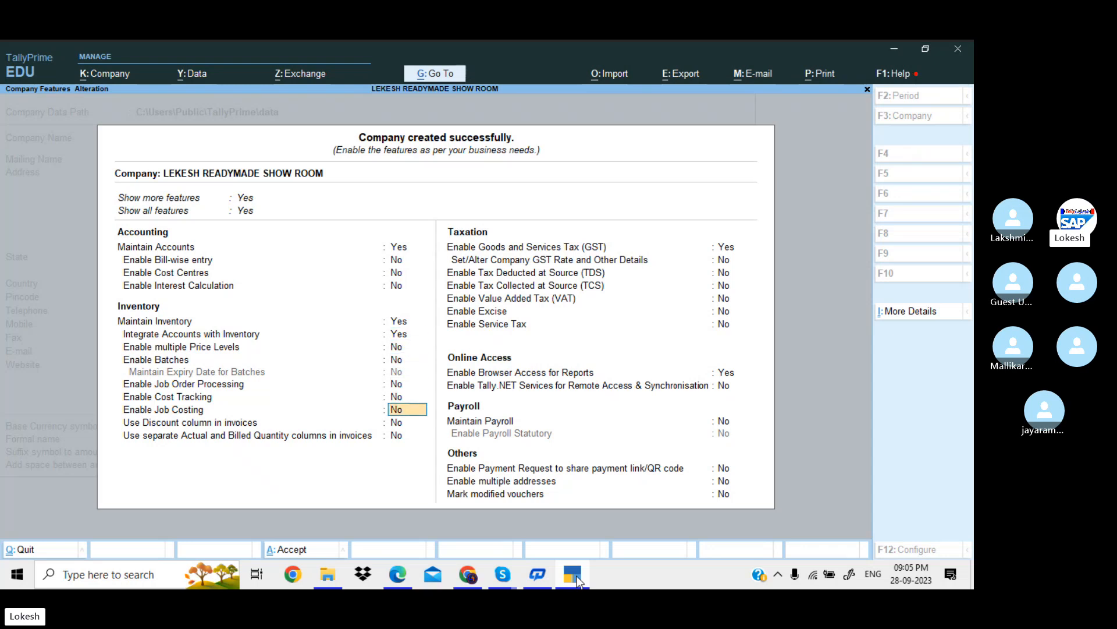
{"action": "key", "text": "Down"}
{"action": "key", "text": "Down"}
{"action": "key", "text": "Down"}
{"action": "type", "text": "n"}
{"action": "key", "text": "Return"}
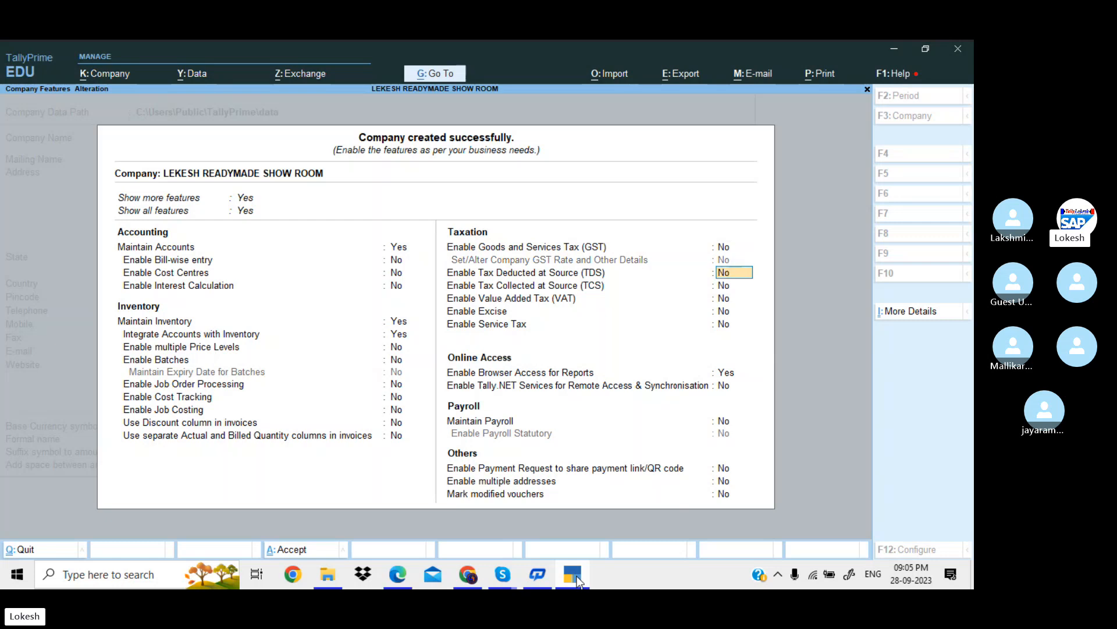
Disable browser access for reports, keep the other features unchanged and save the company features
{"action": "key", "text": "Down"}
{"action": "key", "text": "Down"}
{"action": "key", "text": "Down"}
{"action": "key", "text": "Down"}
{"action": "key", "text": "Down"}
{"action": "type", "text": "n"}
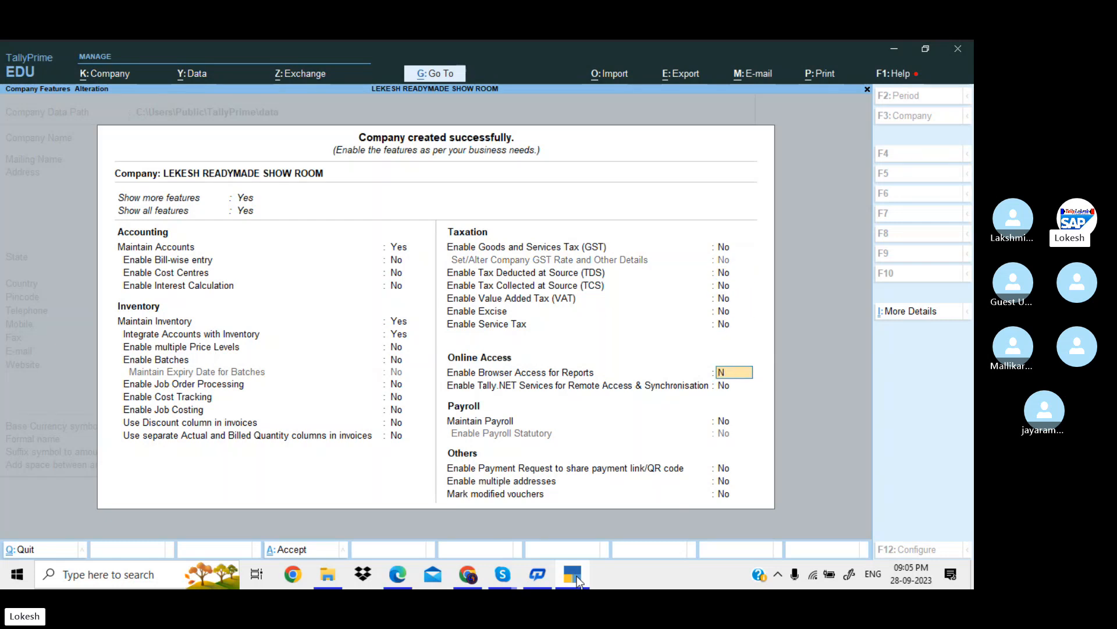
{"action": "key", "text": "Return"}
{"action": "key", "text": "Down"}
{"action": "key", "text": "Down"}
{"action": "key", "text": "Down"}
{"action": "key", "text": "Down"}
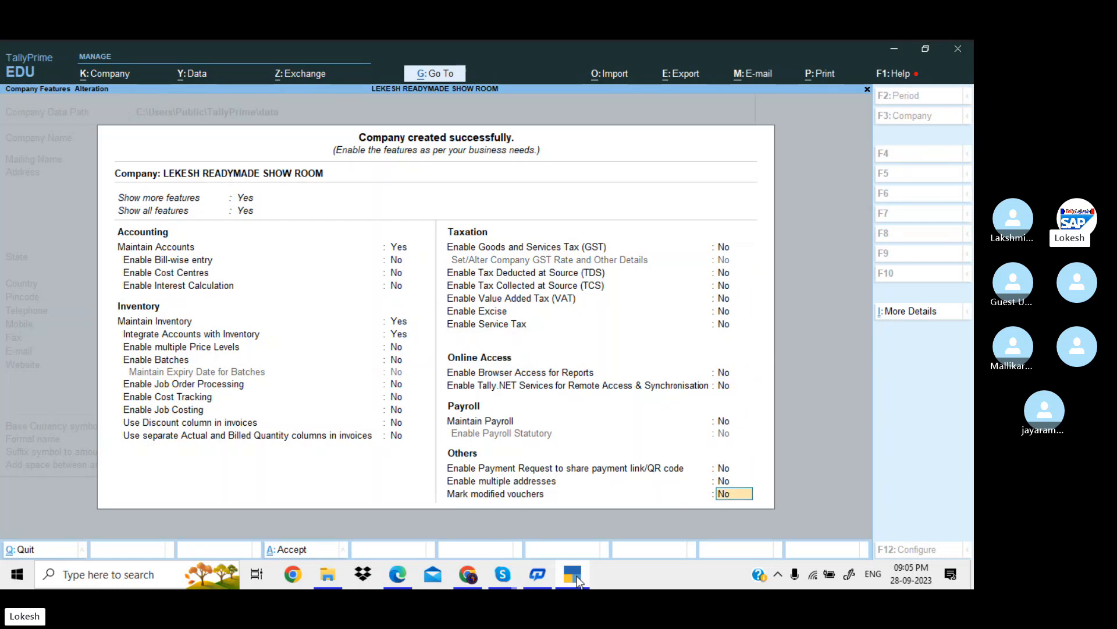
{"action": "key", "text": "Return"}
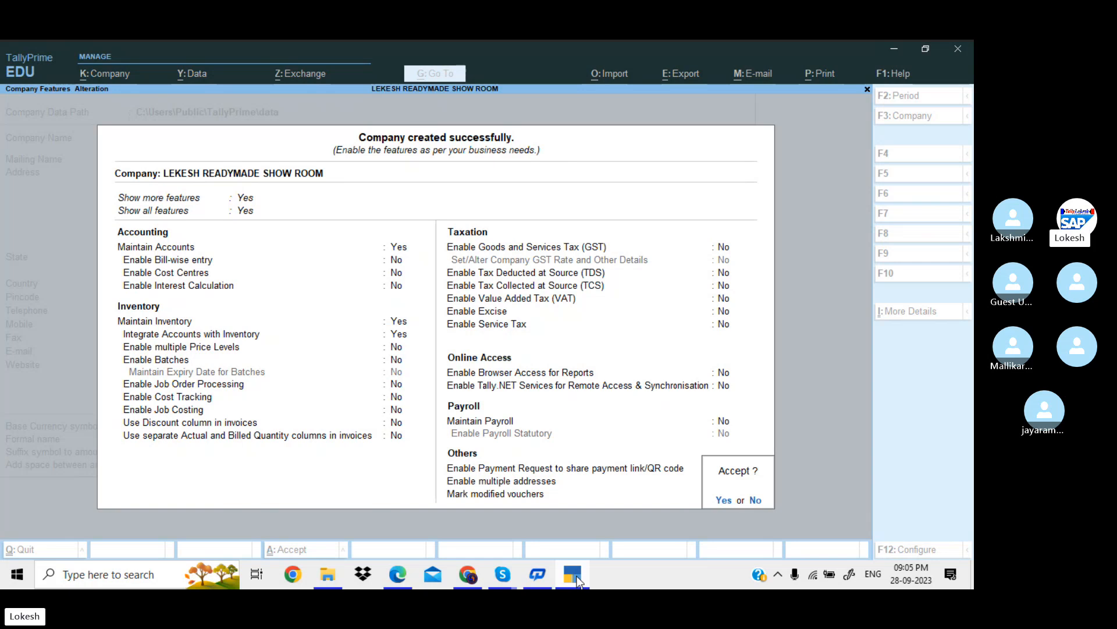
{"action": "key", "text": "Return"}
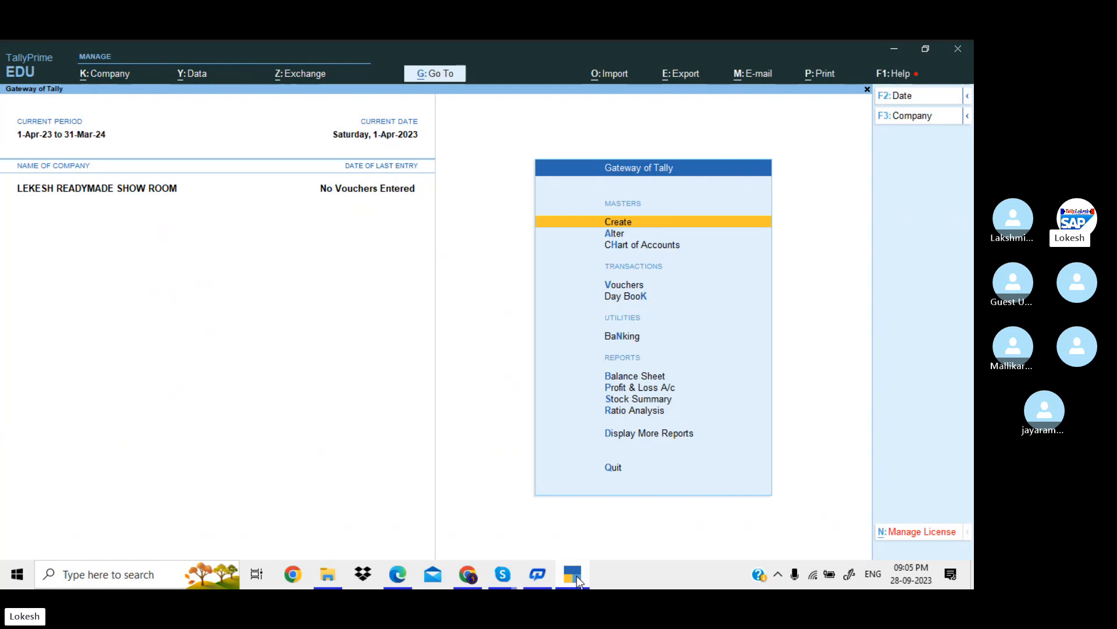
Open the list of masters available for creation and examine the inventory masters from Stock Group to Godown
{"action": "key", "text": "Return"}
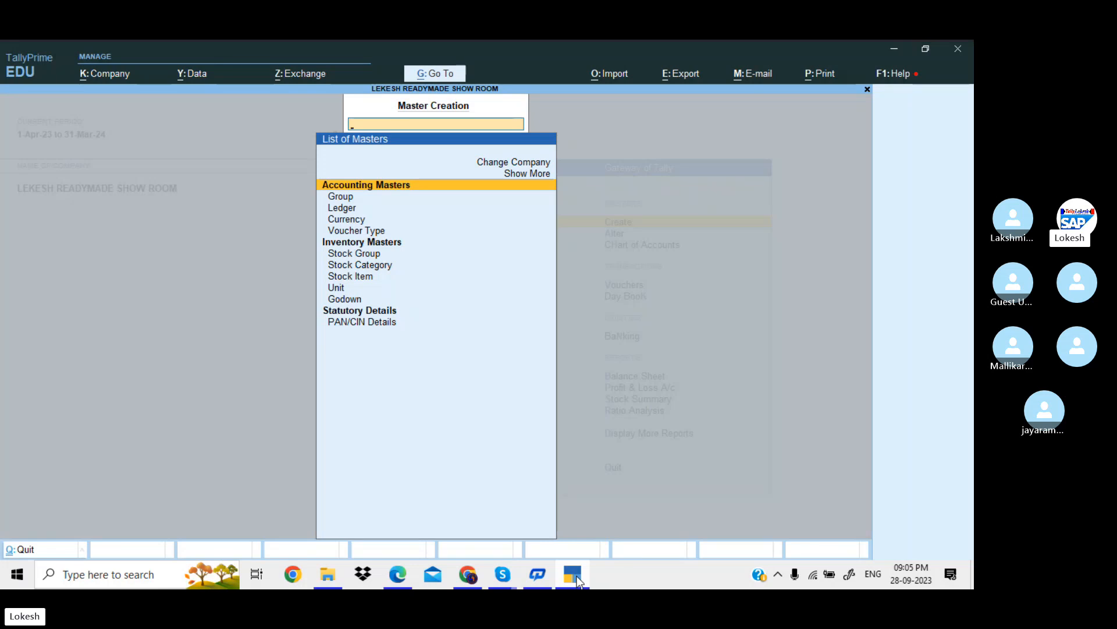
{"action": "key", "text": "Down"}
{"action": "key", "text": "Down"}
{"action": "key", "text": "Down"}
{"action": "key", "text": "Down"}
{"action": "key", "text": "Down"}
{"action": "key", "text": "Down"}
{"action": "key", "text": "Down"}
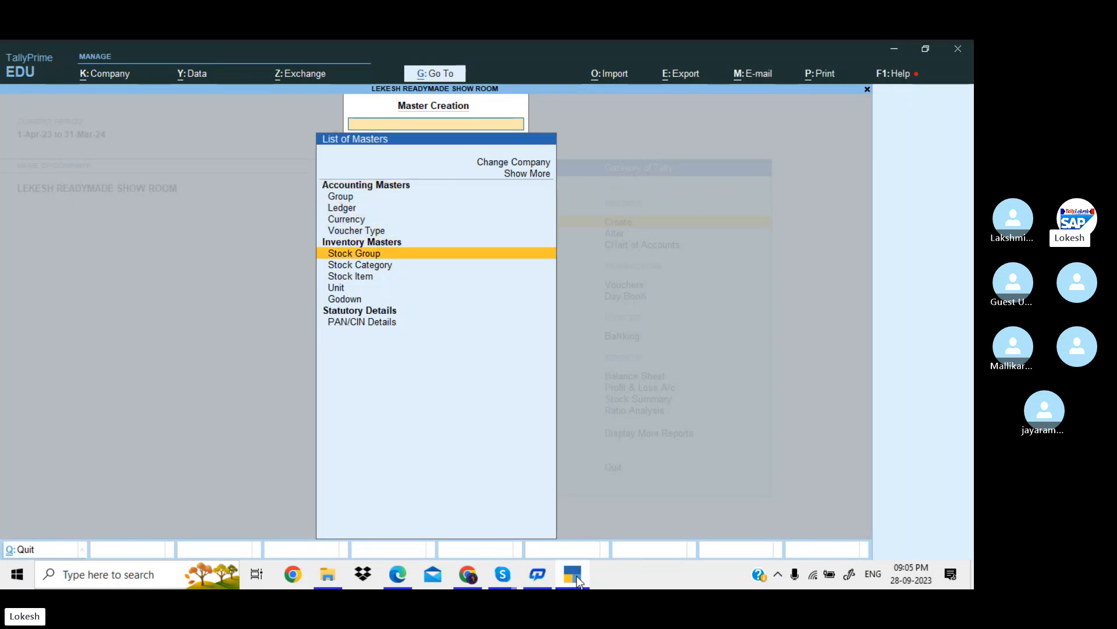
{"action": "key", "text": "Down"}
{"action": "key", "text": "Down"}
{"action": "key", "text": "Down"}
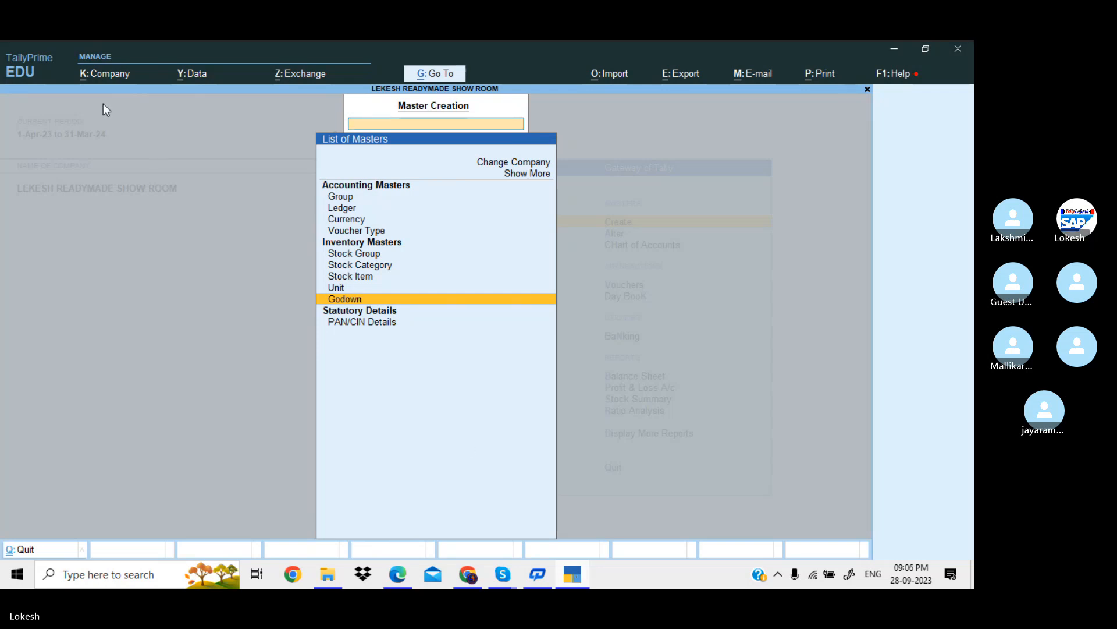
Set Maintain Inventory to No in the company features and save the change
{"action": "left_click", "coordinate": [105, 75]}
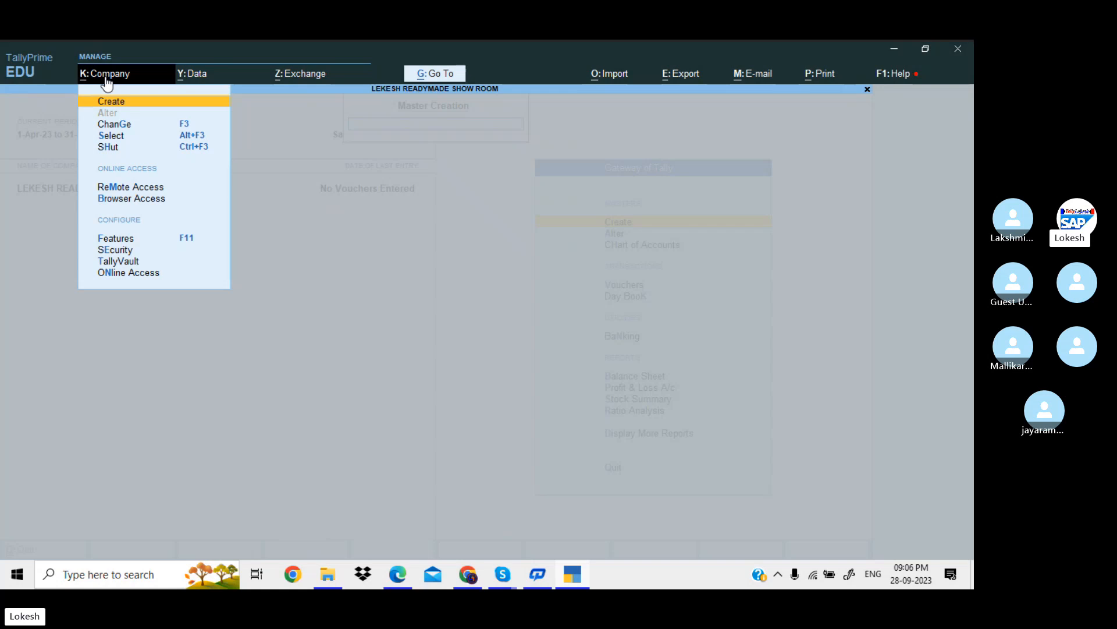
{"action": "left_click", "coordinate": [148, 238]}
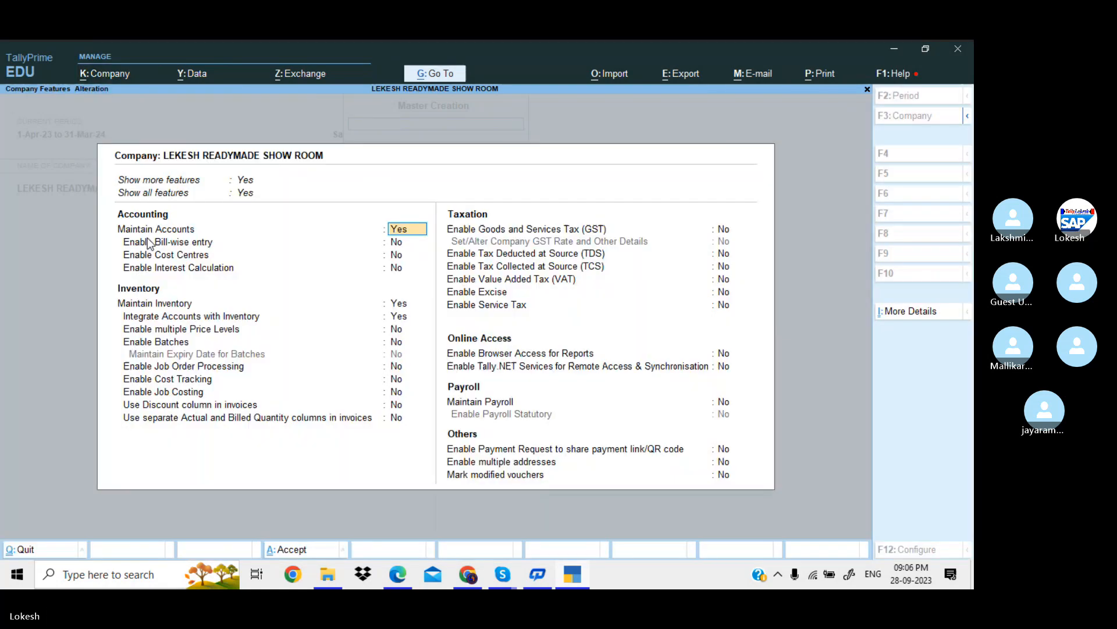
{"action": "left_click", "coordinate": [404, 303]}
{"action": "type", "text": "n"}
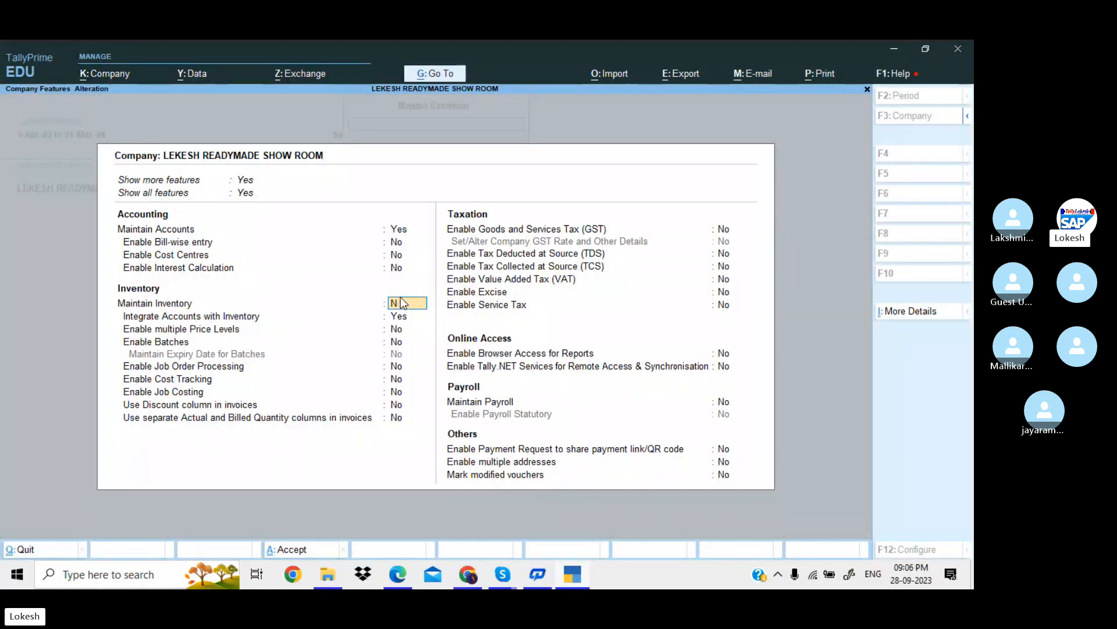
{"action": "key", "text": "Return"}
{"action": "key", "text": "Return"}
{"action": "key", "text": "Return"}
{"action": "key", "text": "Return"}
{"action": "key", "text": "Return"}
{"action": "key", "text": "Return"}
{"action": "key", "text": "Return"}
{"action": "key", "text": "Return"}
{"action": "key", "text": "Return"}
{"action": "key", "text": "Return"}
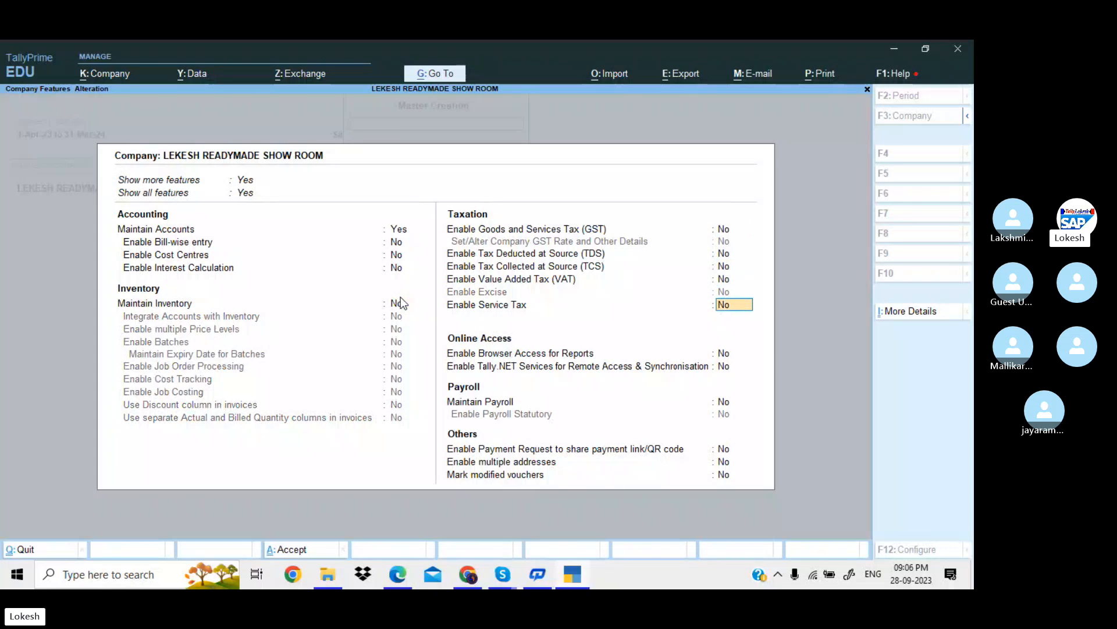
{"action": "key", "text": "Return"}
{"action": "key", "text": "Return"}
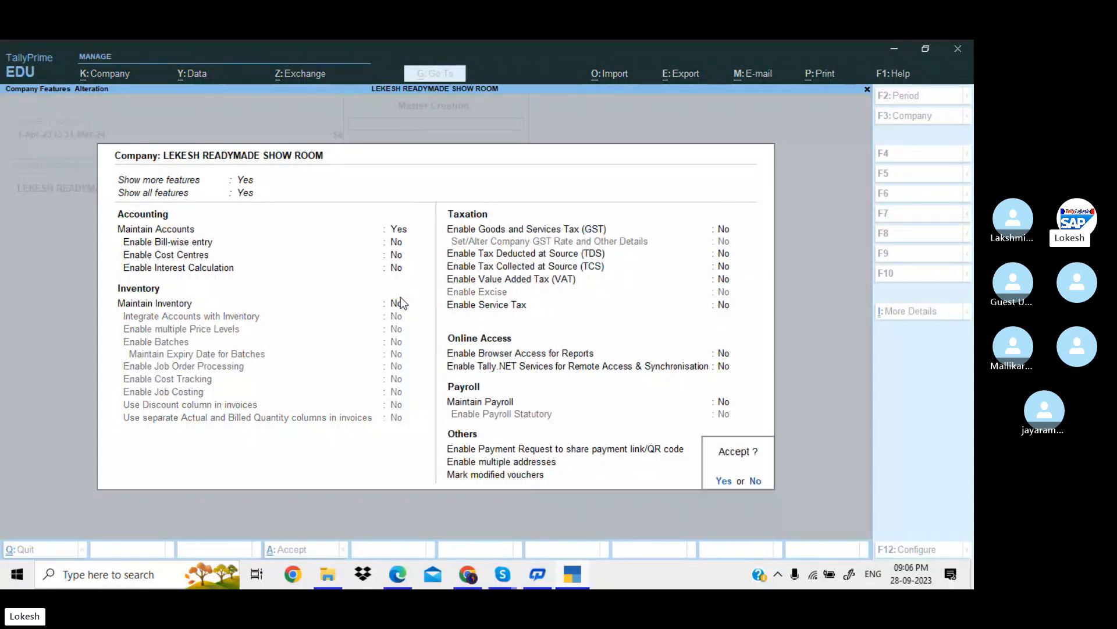
{"action": "key", "text": "Return"}
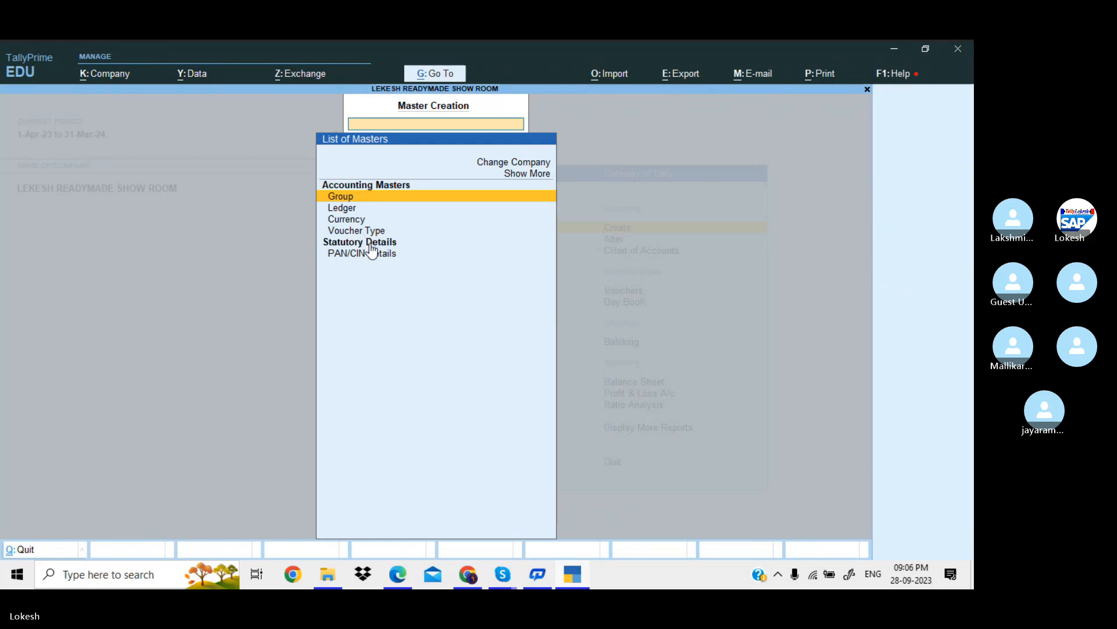
Set Maintain Inventory to Yes in the company features, keep the remaining features as they are and save
{"action": "left_click", "coordinate": [100, 76]}
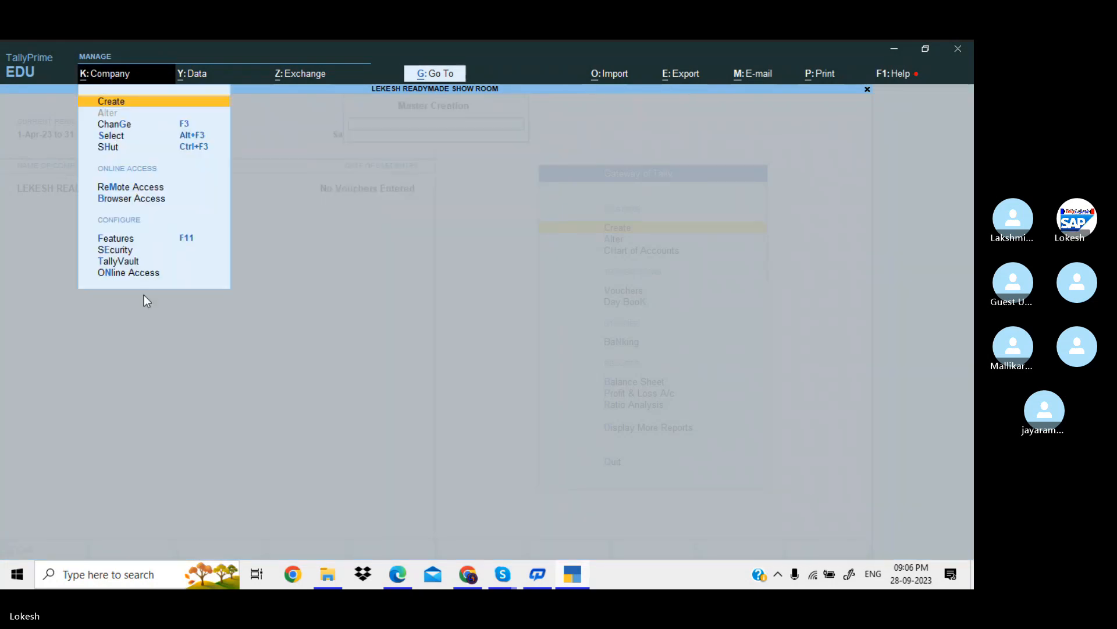
{"action": "left_click", "coordinate": [146, 243]}
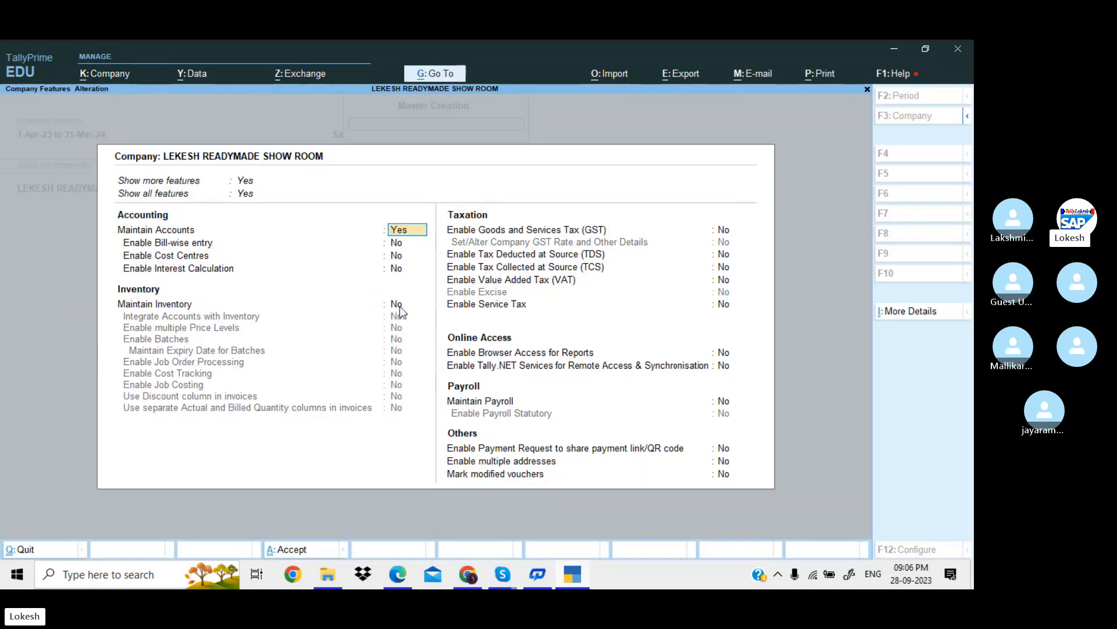
{"action": "left_click", "coordinate": [398, 304]}
{"action": "key", "text": "y"}
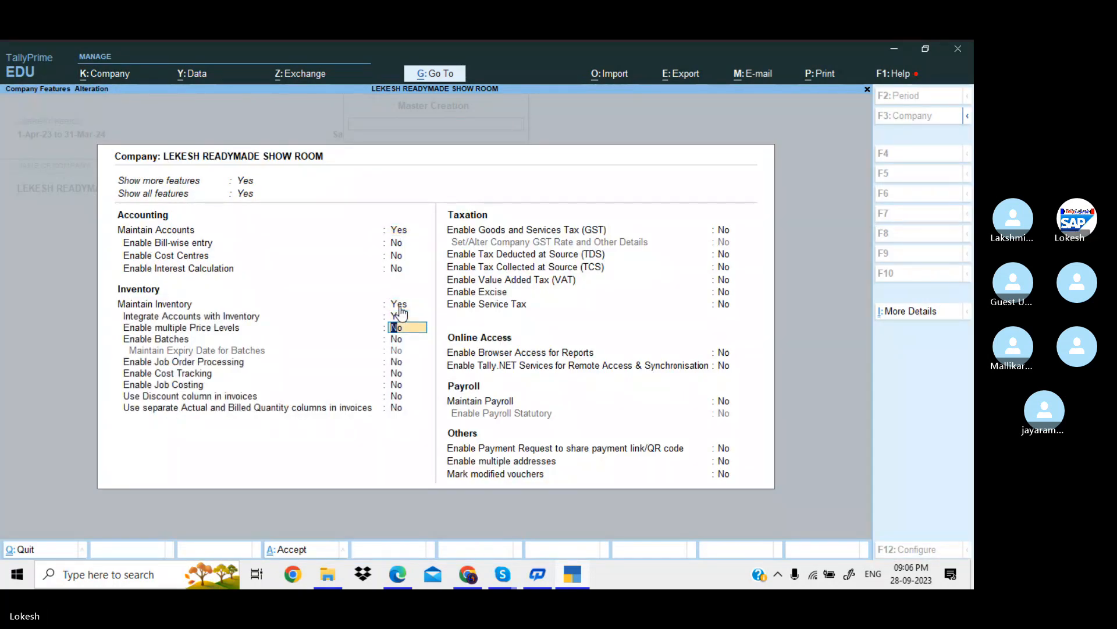
{"action": "key", "text": "Down"}
{"action": "key", "text": "Down"}
{"action": "key", "text": "Down"}
{"action": "key", "text": "Down"}
{"action": "key", "text": "Down"}
{"action": "key", "text": "Down"}
{"action": "key", "text": "Down"}
{"action": "key", "text": "Down"}
{"action": "key", "text": "Down"}
{"action": "key", "text": "Down"}
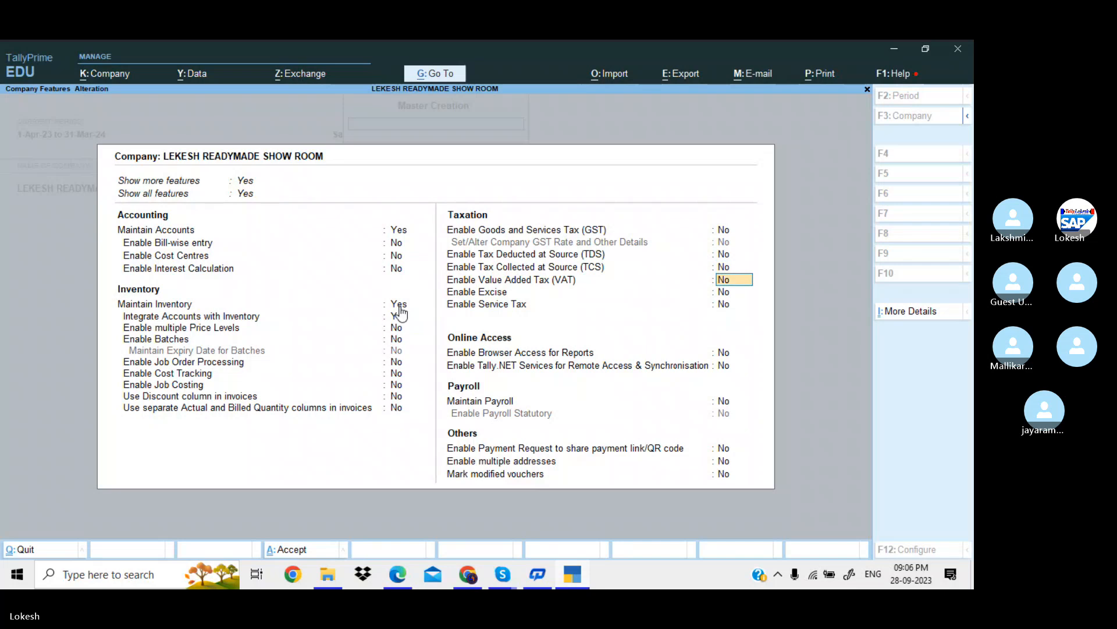
{"action": "key", "text": "Down"}
{"action": "key", "text": "Down"}
{"action": "key", "text": "Down"}
{"action": "key", "text": "Down"}
{"action": "key", "text": "Down"}
{"action": "key", "text": "Down"}
{"action": "key", "text": "Down"}
{"action": "key", "text": "Down"}
{"action": "key", "text": "Down"}
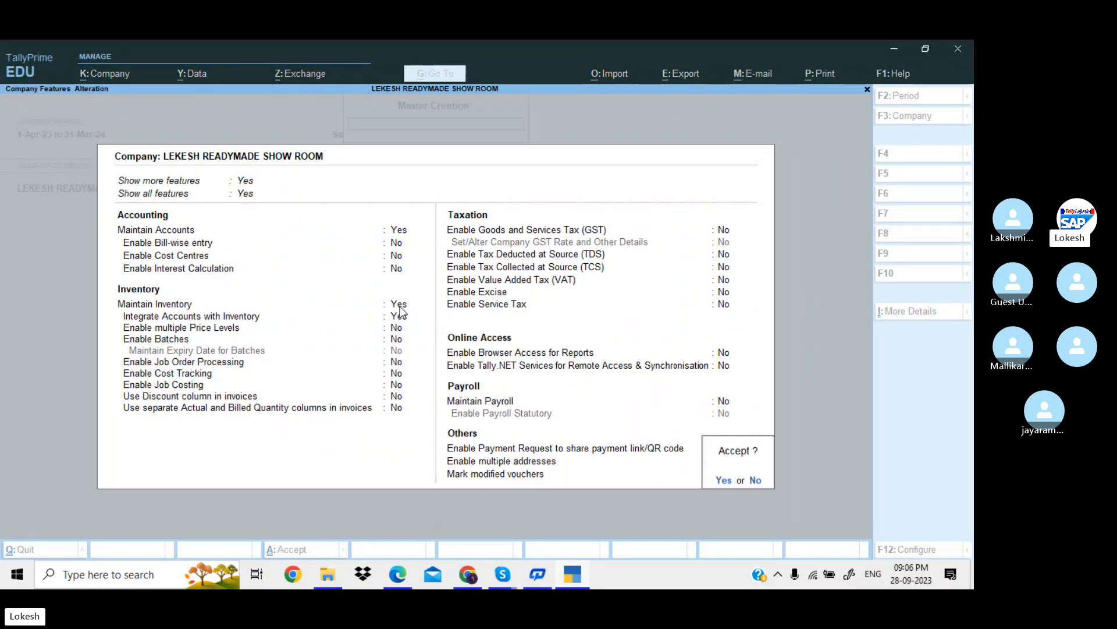
{"action": "key", "text": "Return"}
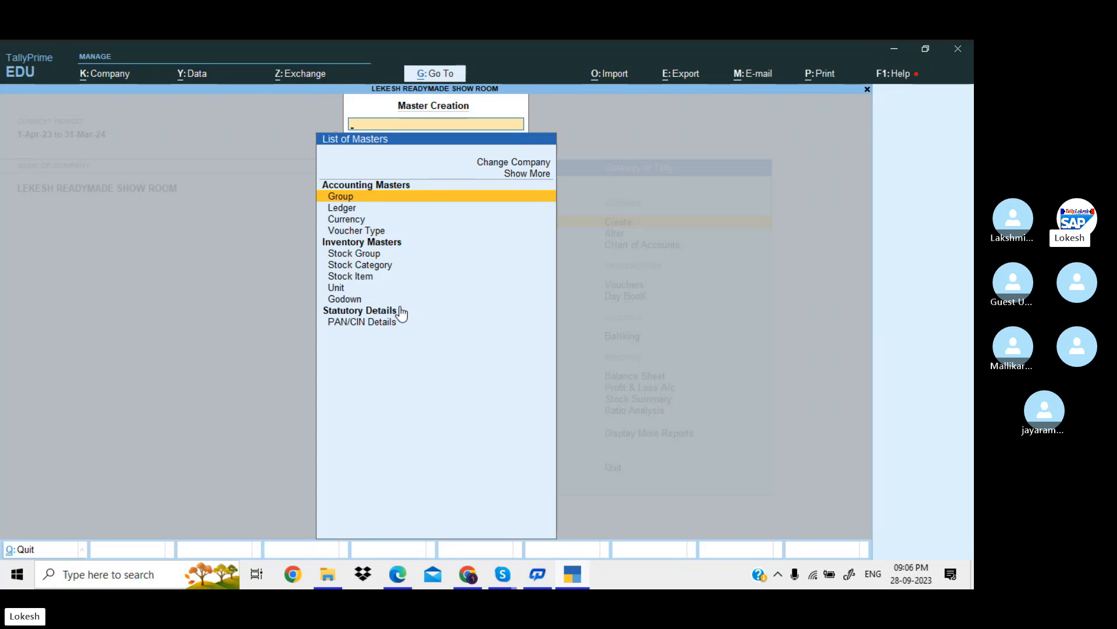
Create a ledger named Capital under the Capital Account group, leaving its address and opening balance blank
{"action": "key", "text": "Down"}
{"action": "key", "text": "Return"}
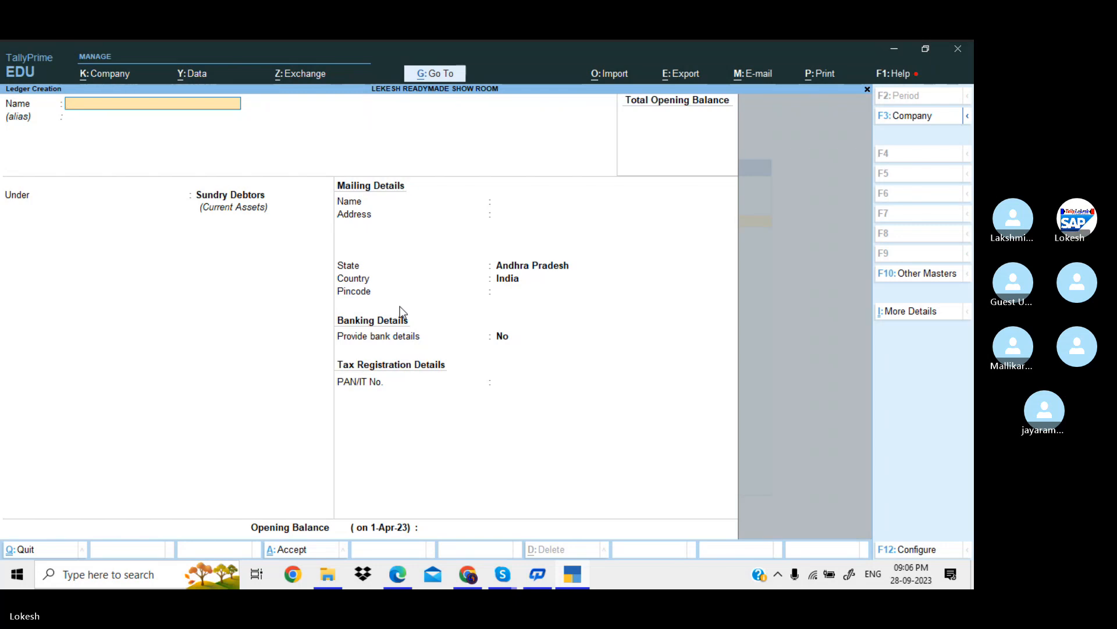
{"action": "type", "text": "CAP"}
{"action": "key", "text": "BackSpace"}
{"action": "key", "text": "BackSpace"}
{"action": "type", "text": "ap"}
{"action": "key", "text": "Return"}
{"action": "key", "text": "Return"}
{"action": "type", "text": "Ca"}
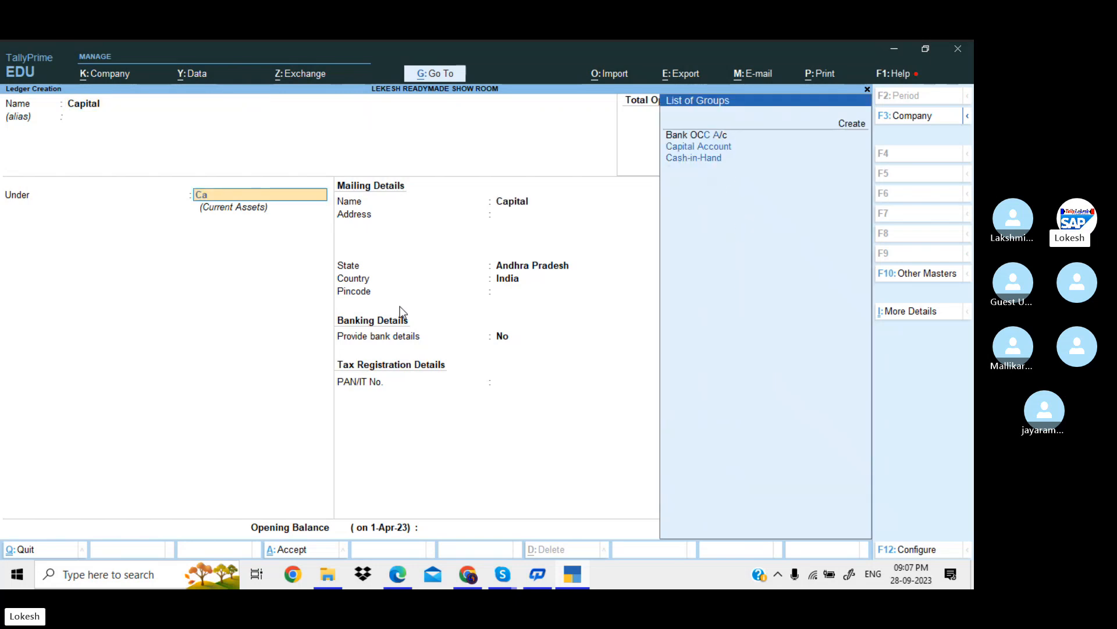
{"action": "key", "text": "Down"}
{"action": "key", "text": "Return"}
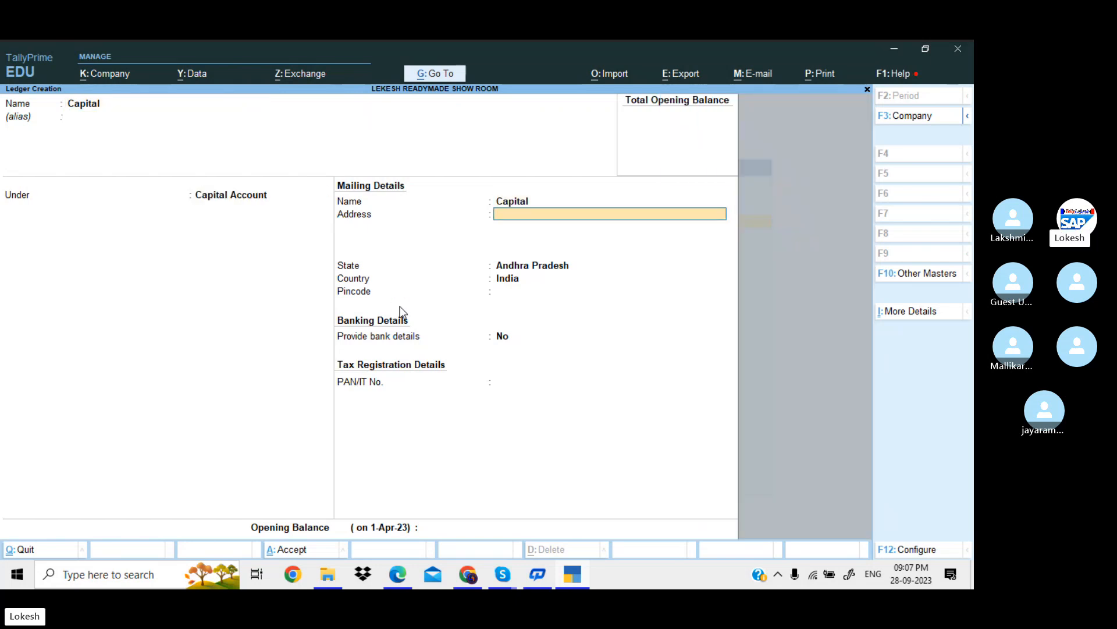
{"action": "key", "text": "Return"}
{"action": "key", "text": "Return"}
{"action": "key", "text": "Return"}
{"action": "key", "text": "Return"}
{"action": "key", "text": "Return"}
{"action": "key", "text": "Return"}
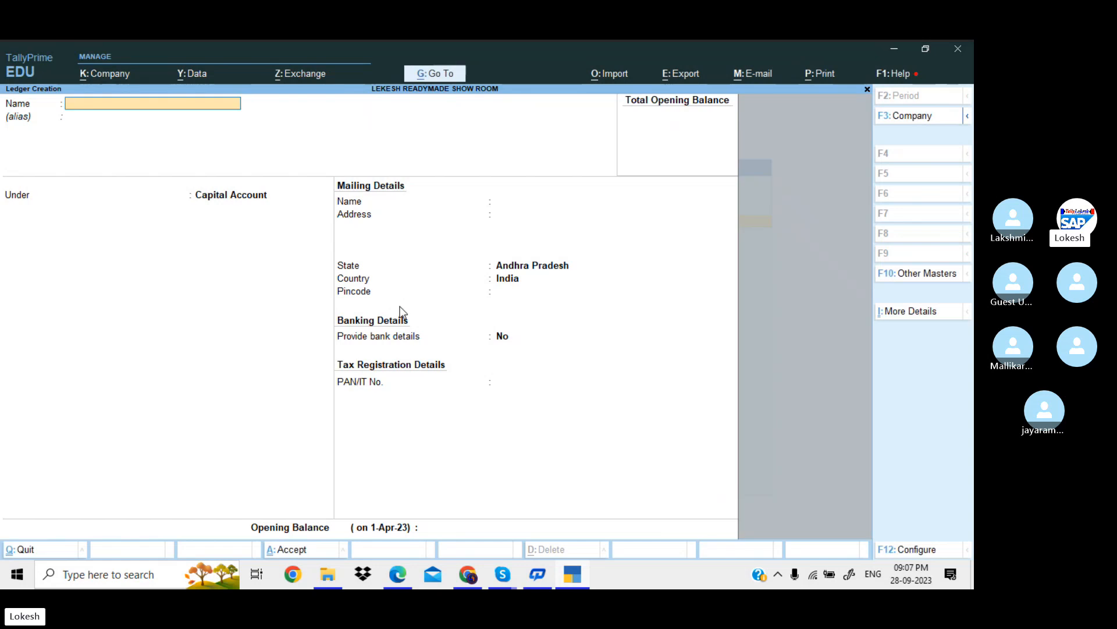
Create a ledger named Purchase under Purchase Accounts, with Type of Ledger left as Not Applicable
{"action": "type", "text": "Purchas"}
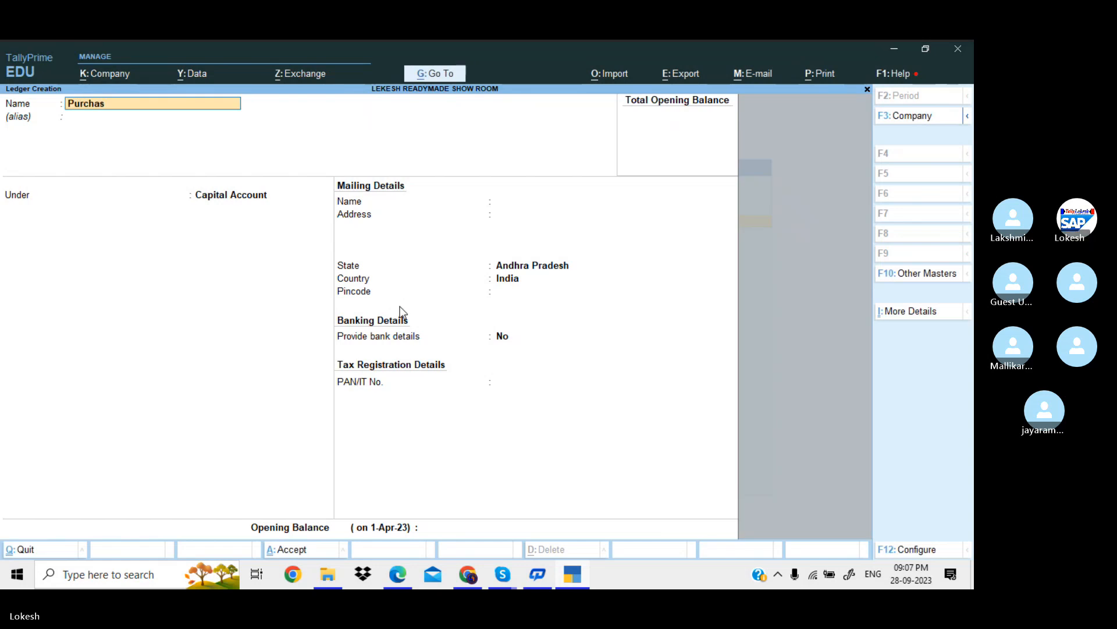
{"action": "type", "text": "e"}
{"action": "key", "text": "Return"}
{"action": "key", "text": "Return"}
{"action": "type", "text": "Pu"}
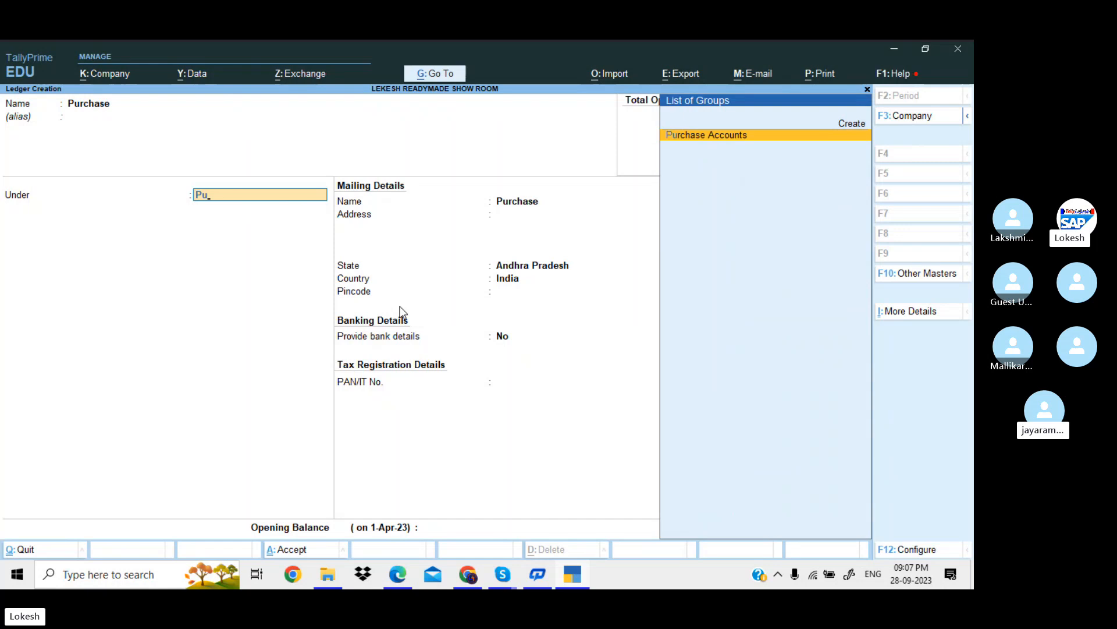
{"action": "key", "text": "Return"}
{"action": "key", "text": "Return"}
{"action": "key", "text": "Return"}
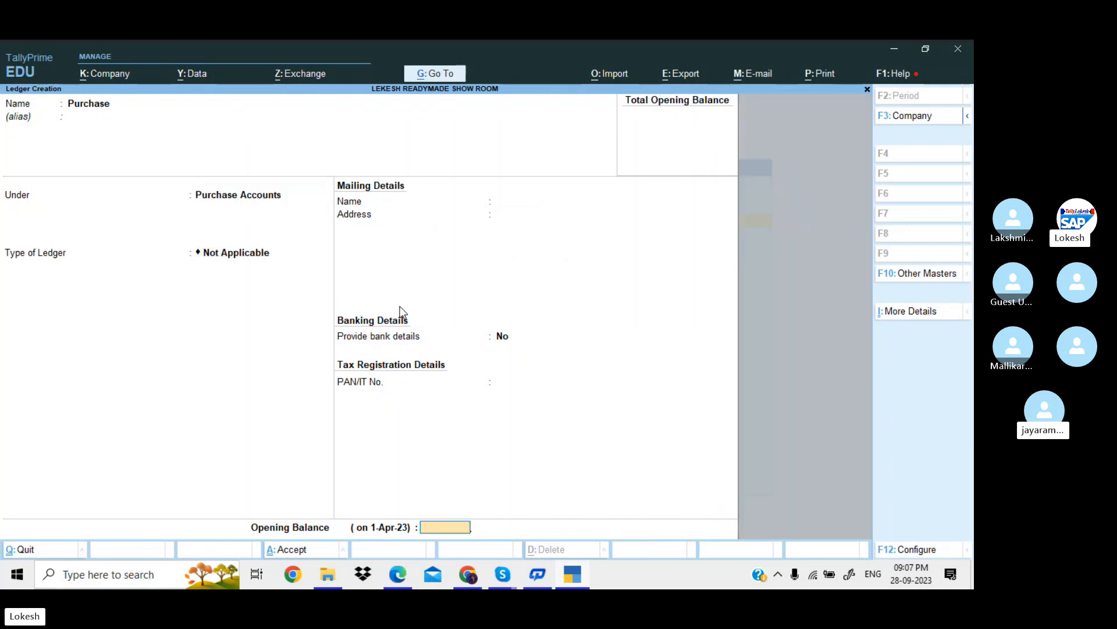
{"action": "key", "text": "Return"}
{"action": "key", "text": "Return"}
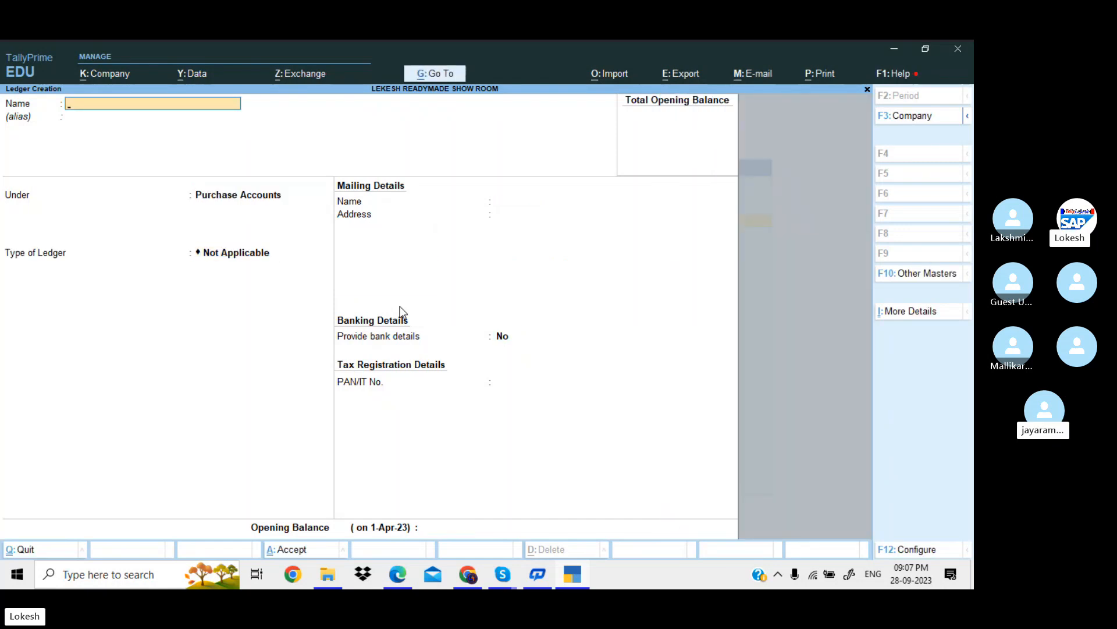
Create a supplier ledger named Harsha Show Room under the Sundry Creditors group without address details
{"action": "type", "text": "Harsh"}
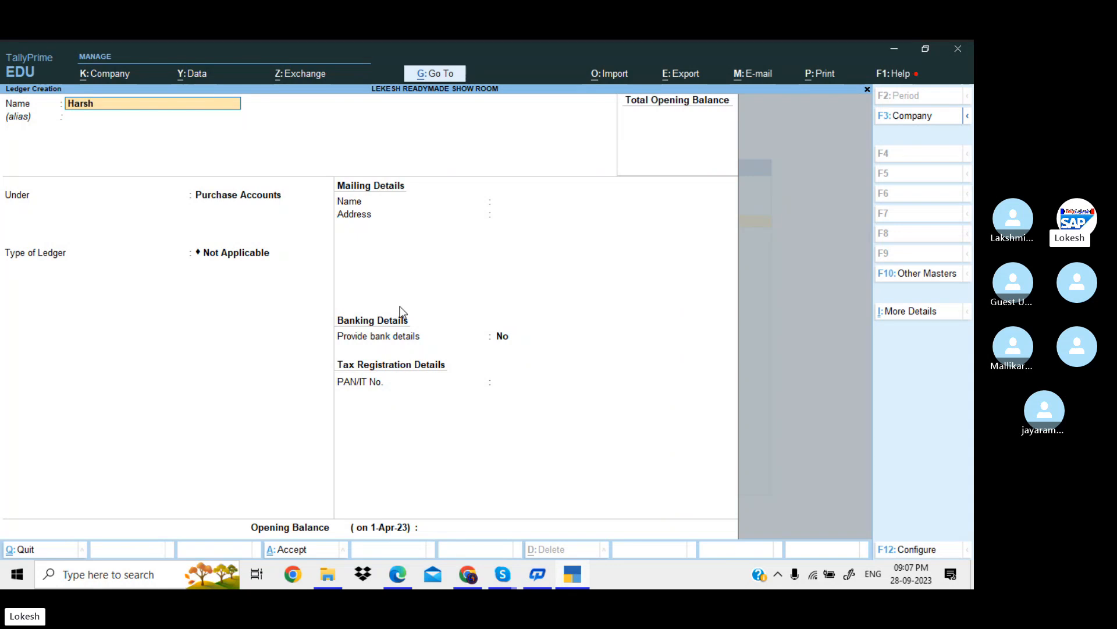
{"action": "type", "text": "a Show Room"}
{"action": "key", "text": "Return"}
{"action": "key", "text": "Return"}
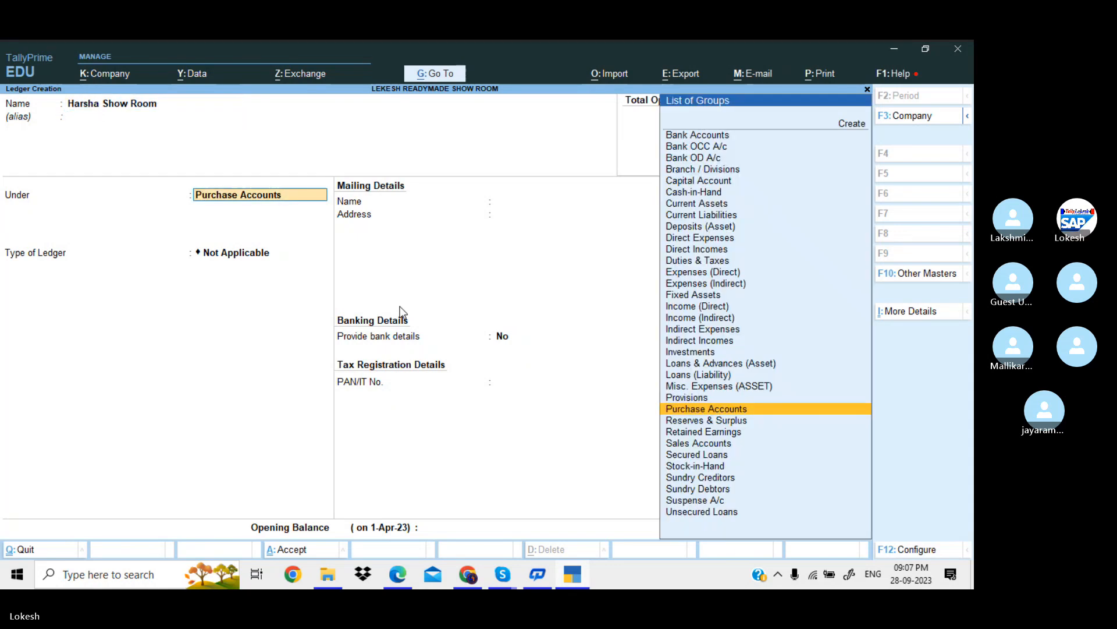
{"action": "type", "text": "Sun"}
{"action": "key", "text": "Return"}
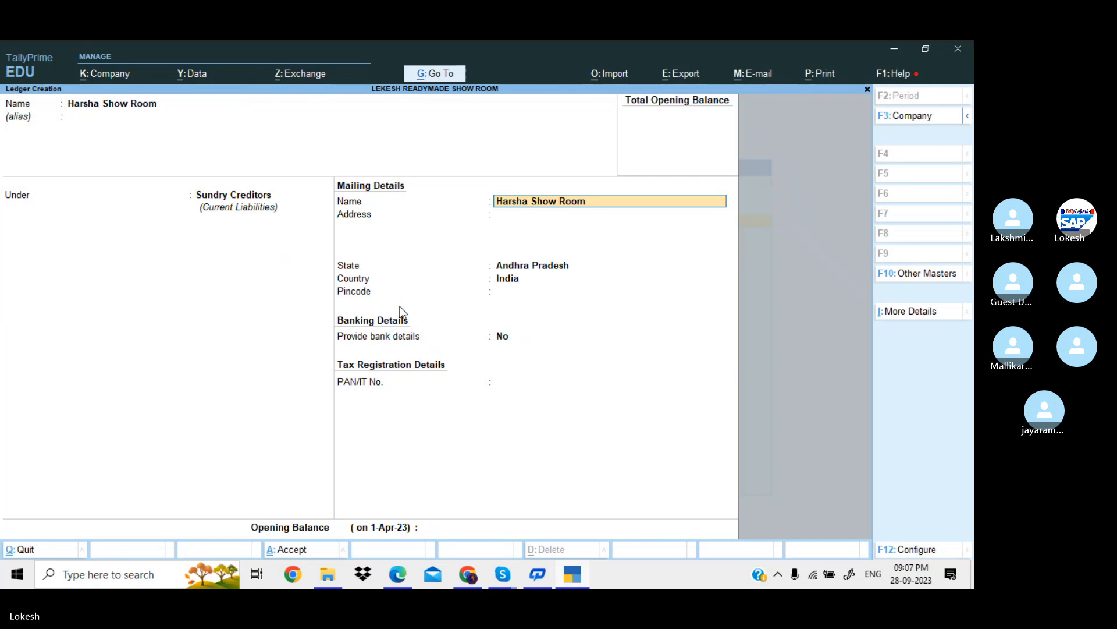
{"action": "key", "text": "Return"}
{"action": "key", "text": "Return"}
{"action": "key", "text": "Return"}
{"action": "key", "text": "Return"}
{"action": "key", "text": "Return"}
{"action": "key", "text": "Return"}
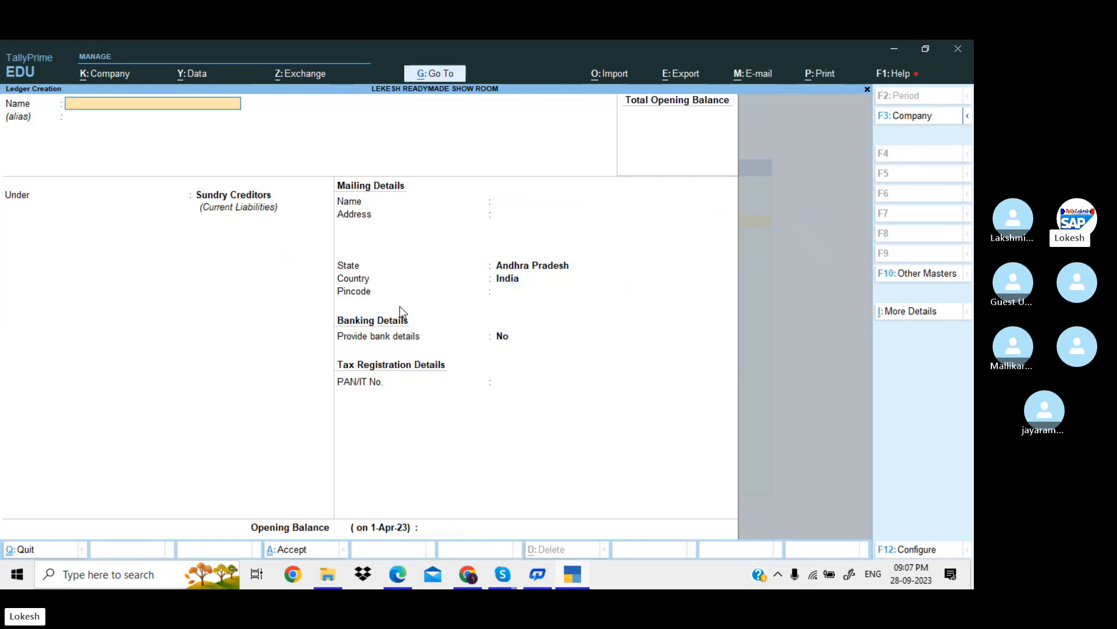
Create a ledger named Sales under Sales Accounts, with Type of Ledger left as Not Applicable
{"action": "type", "text": "Sales"}
{"action": "key", "text": "Return"}
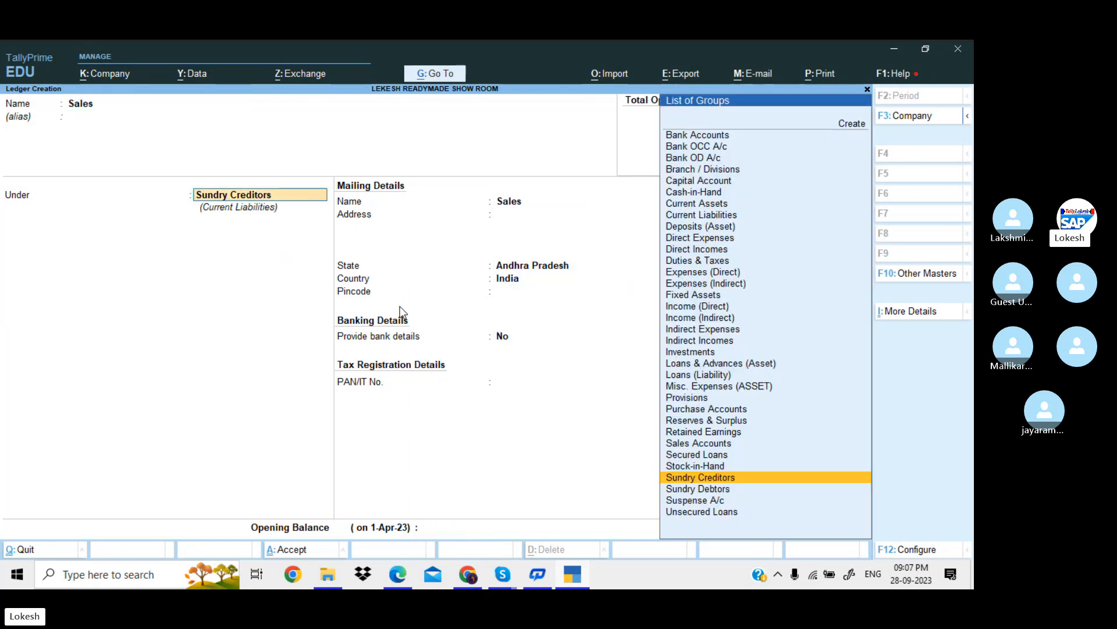
{"action": "type", "text": "Sa"}
{"action": "key", "text": "Return"}
{"action": "key", "text": "Return"}
{"action": "key", "text": "Return"}
{"action": "key", "text": "Return"}
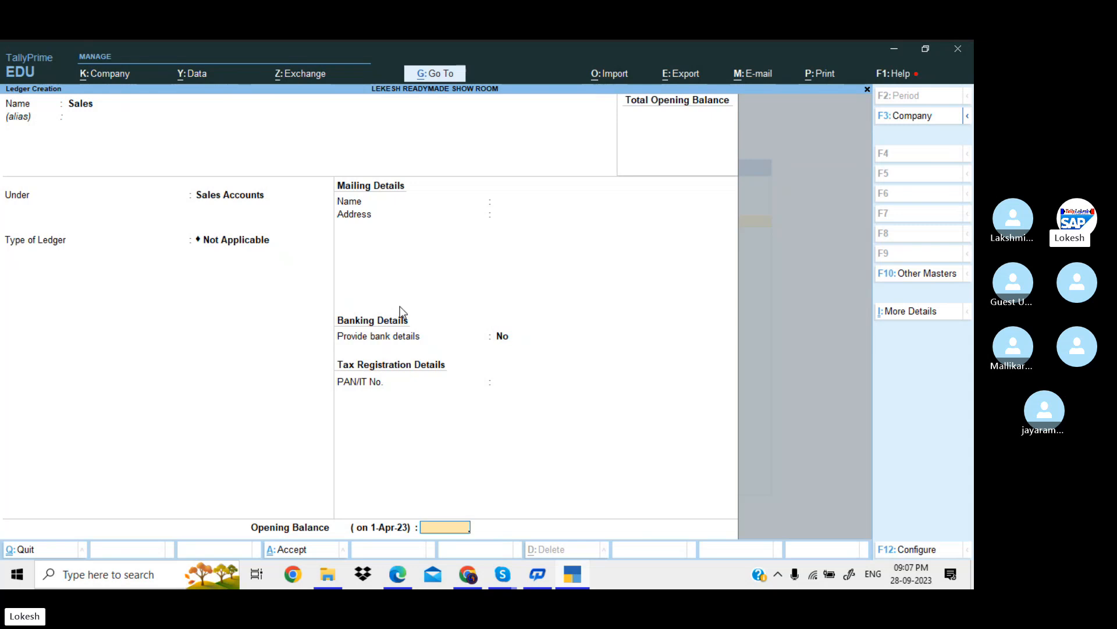
{"action": "key", "text": "Return"}
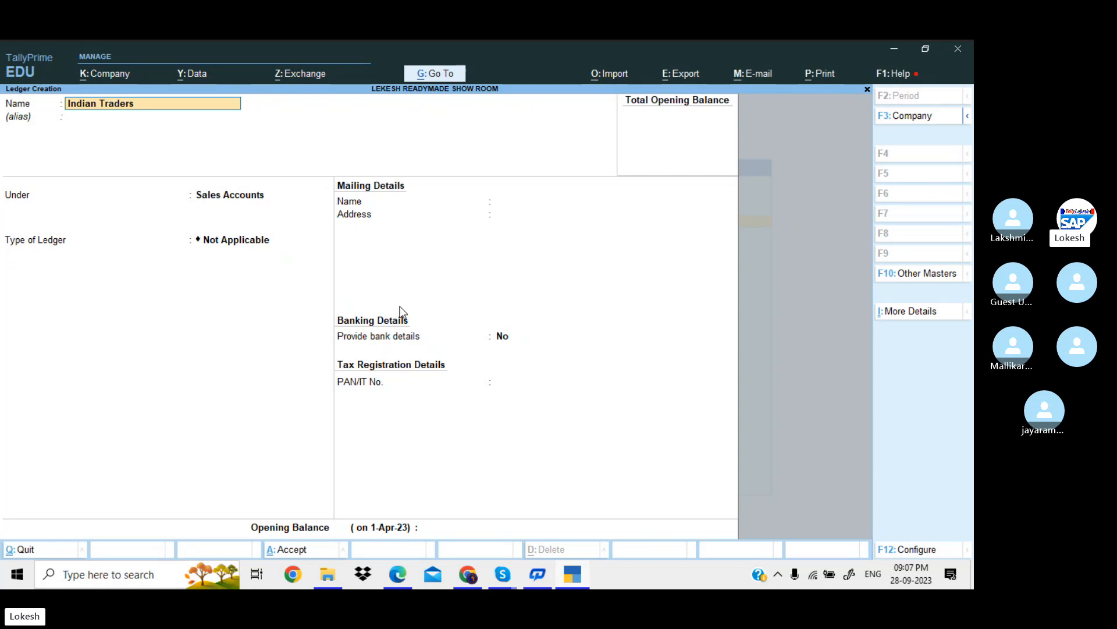
Create a customer ledger named Indian Traders under the Sundry Debtors group without address details
{"action": "key", "text": "Return"}
{"action": "type", "text": "Sun"}
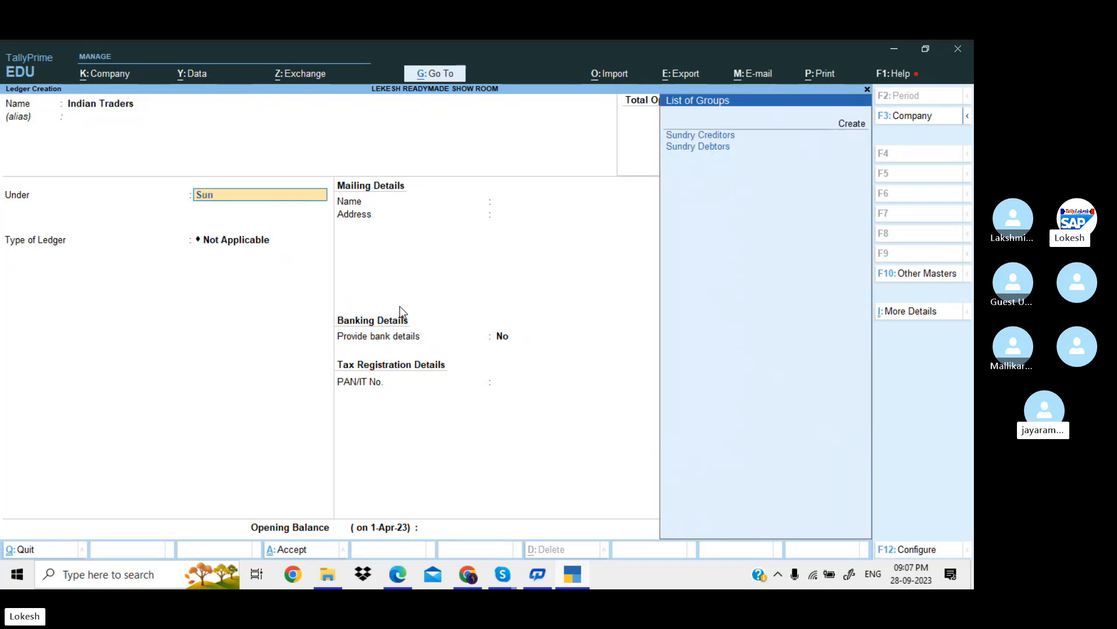
{"action": "key", "text": "Down"}
{"action": "key", "text": "Return"}
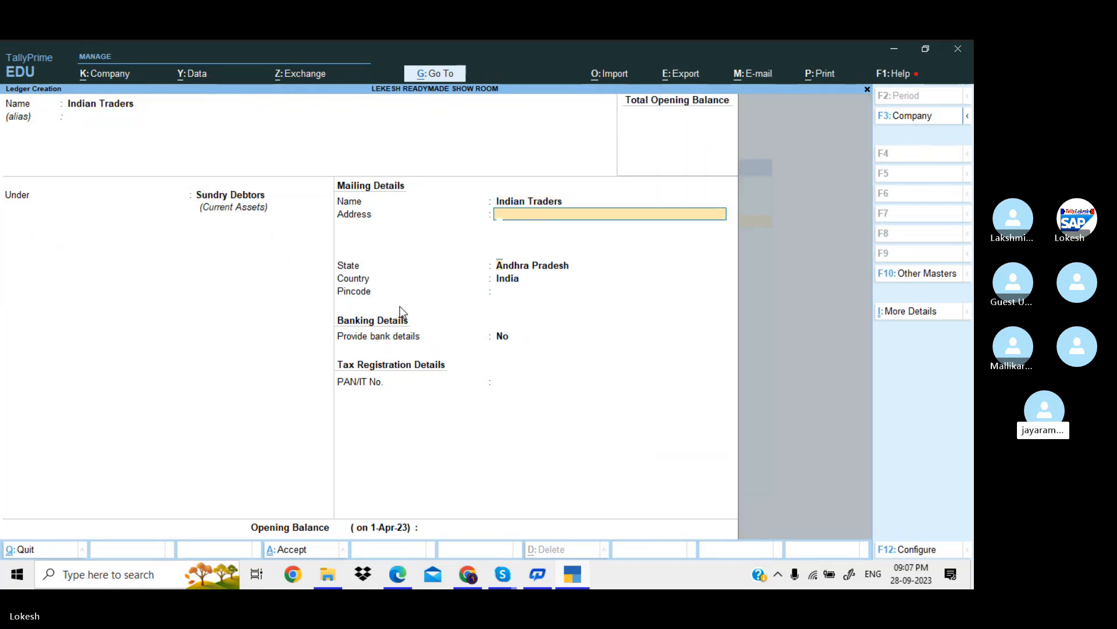
{"action": "key", "text": "Return"}
{"action": "key", "text": "Return"}
{"action": "key", "text": "Return"}
{"action": "key", "text": "Return"}
{"action": "key", "text": "Return"}
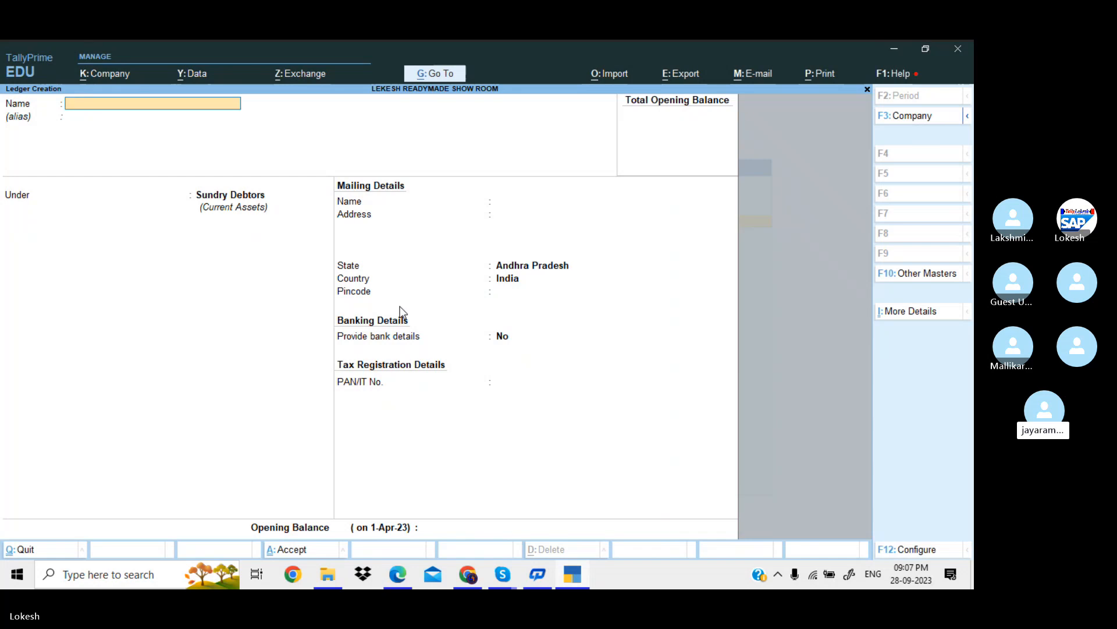
Create another customer ledger named Dinesh Traders under Sundry Debtors, leaving its remaining details at their defaults
{"action": "type", "text": "Dinesh"}
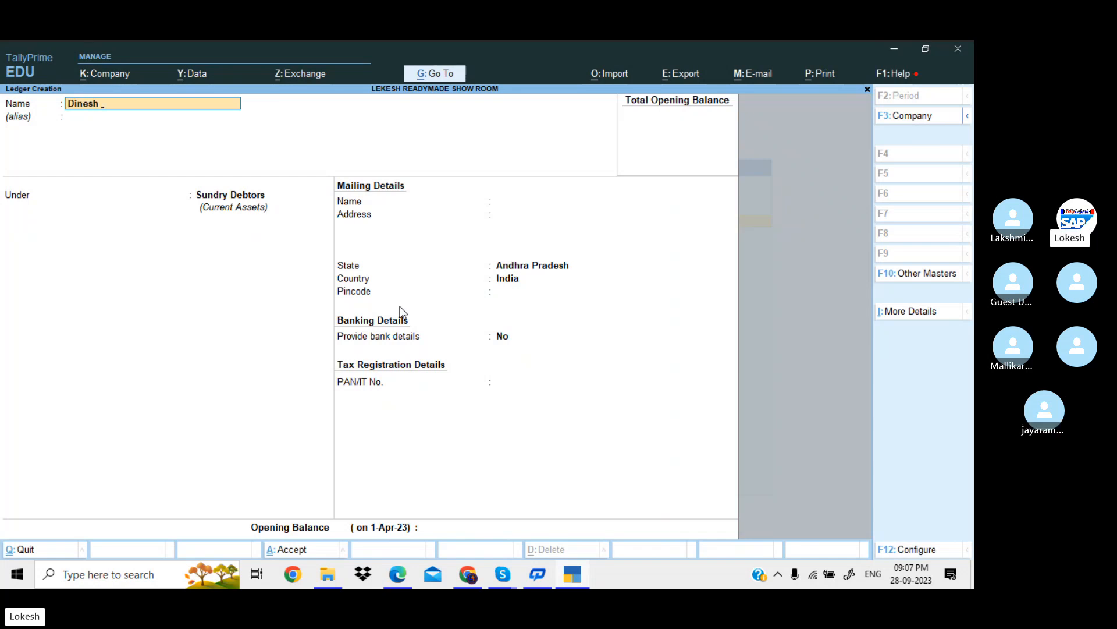
{"action": "type", "text": " Traders"}
{"action": "key", "text": "Return"}
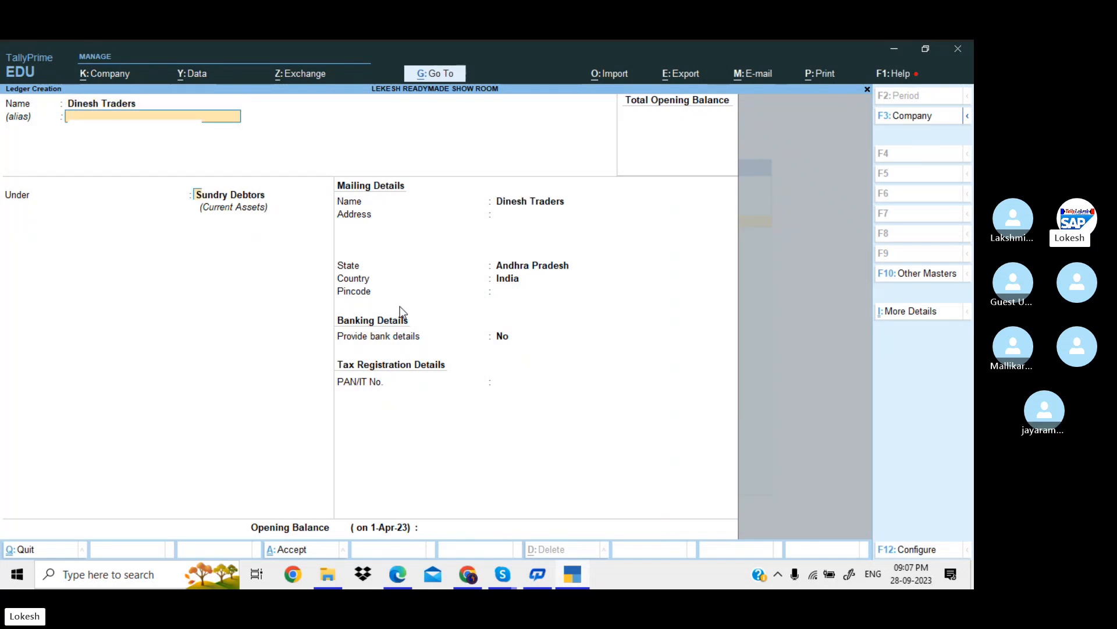
{"action": "key", "text": "Return"}
{"action": "key", "text": "Return"}
{"action": "key", "text": "Return"}
{"action": "key", "text": "Return"}
{"action": "key", "text": "Return"}
{"action": "key", "text": "Return"}
{"action": "key", "text": "Return"}
{"action": "key", "text": "Return"}
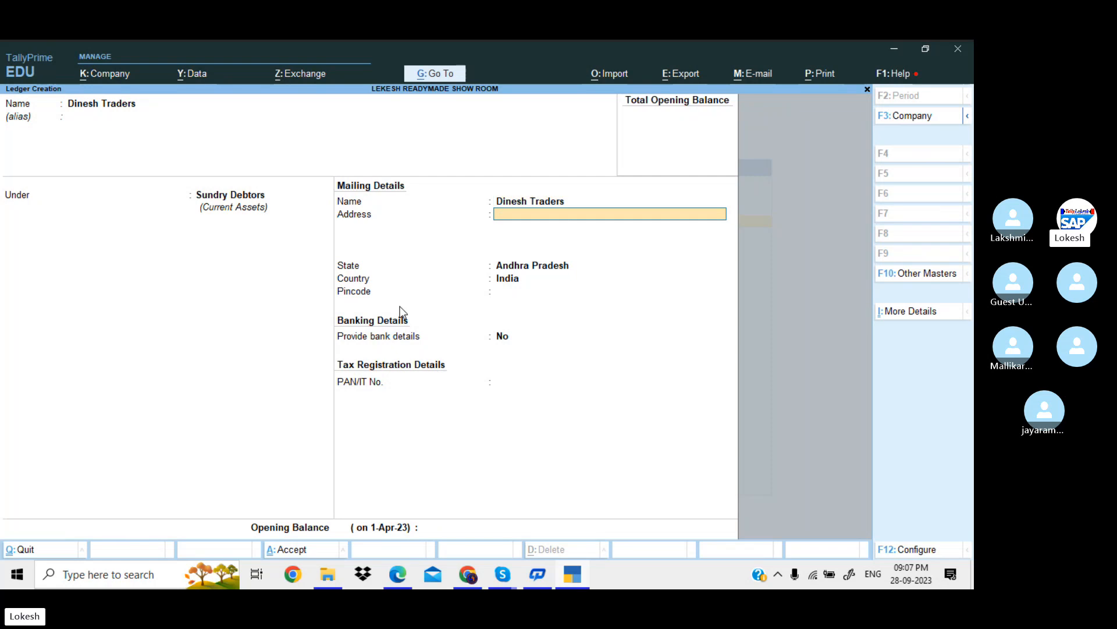
{"action": "key", "text": "Return"}
{"action": "key", "text": "Return"}
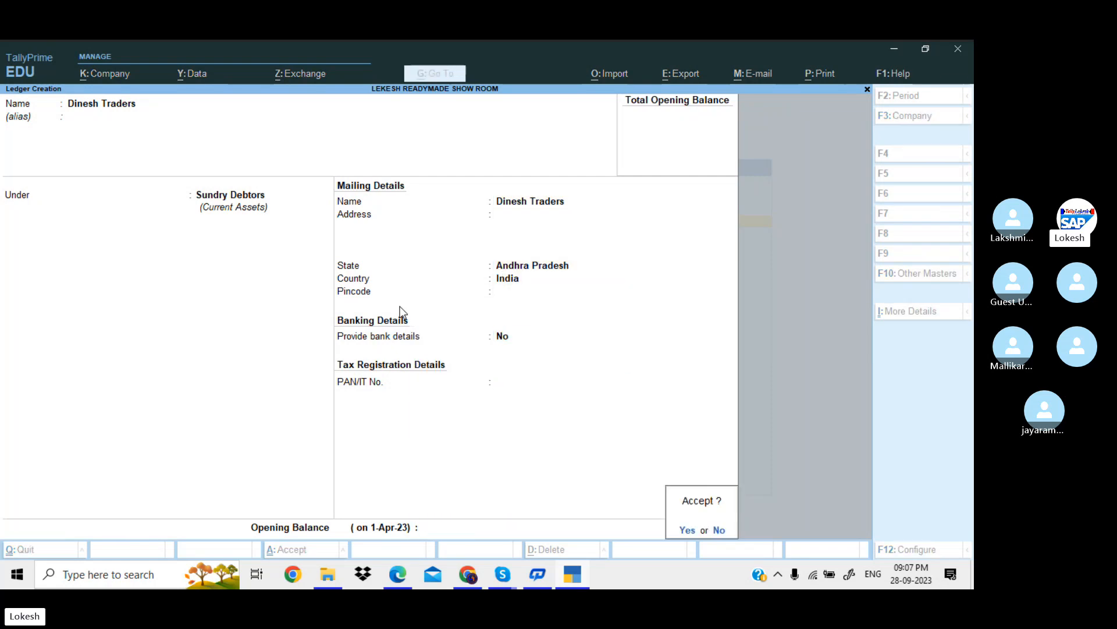
{"action": "key", "text": "Return"}
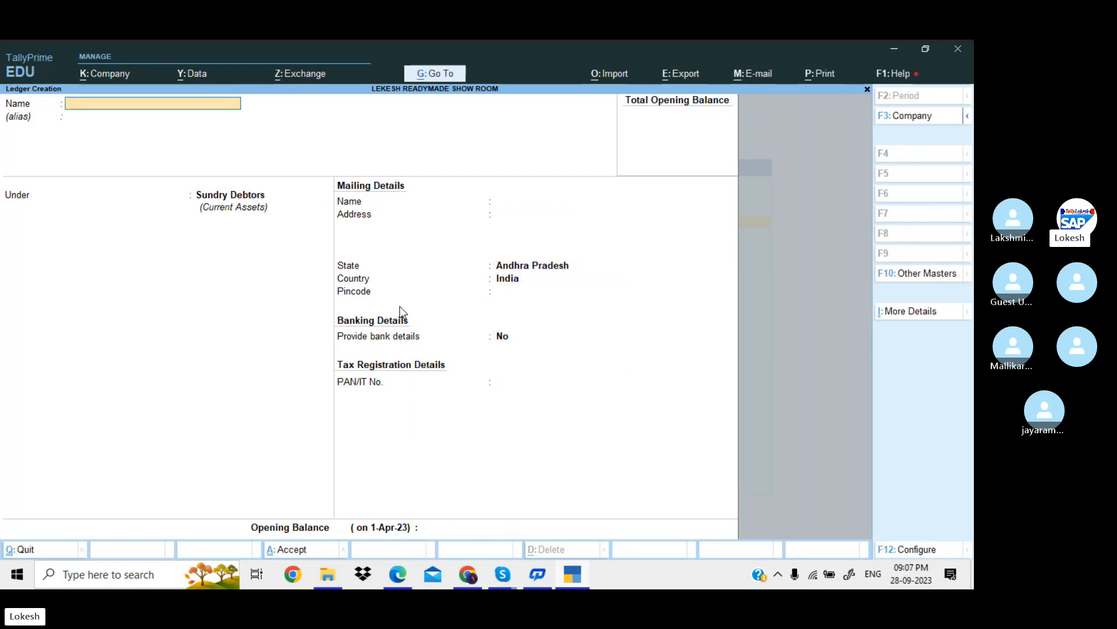
{"action": "left_click", "coordinate": [503, 575]}
{"action": "left_click", "coordinate": [502, 530]}
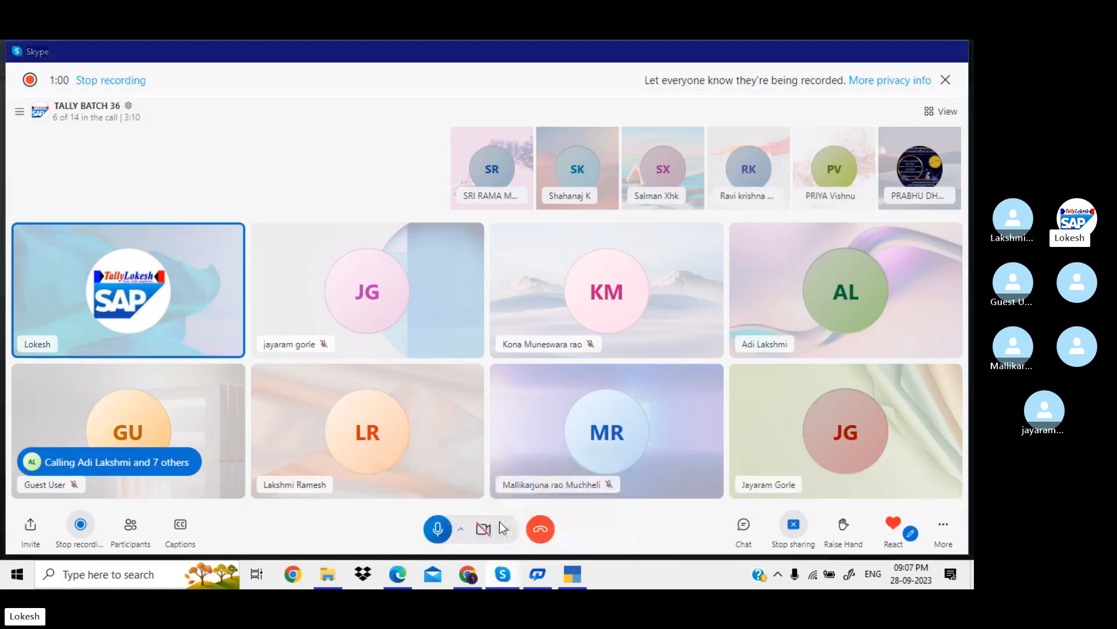
{"action": "left_click", "coordinate": [577, 580]}
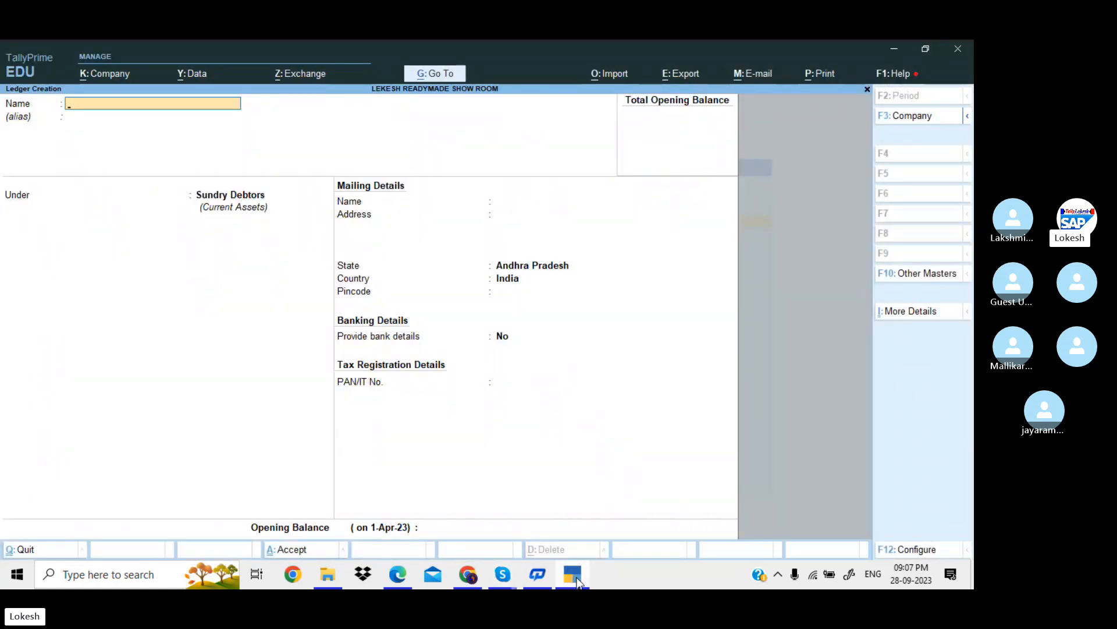
Leave ledger creation and create a simple unit with symbol nos, formal name Numbers and 0 decimal places
{"action": "key", "text": "Escape"}
{"action": "key", "text": "y"}
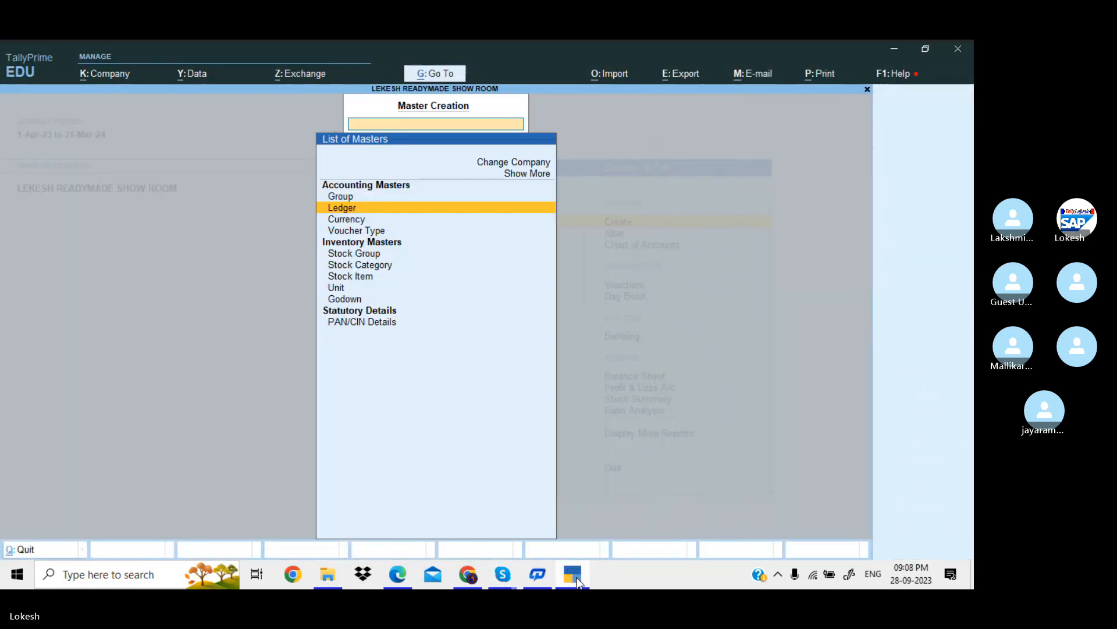
{"action": "key", "text": "Down"}
{"action": "key", "text": "Down"}
{"action": "key", "text": "Down"}
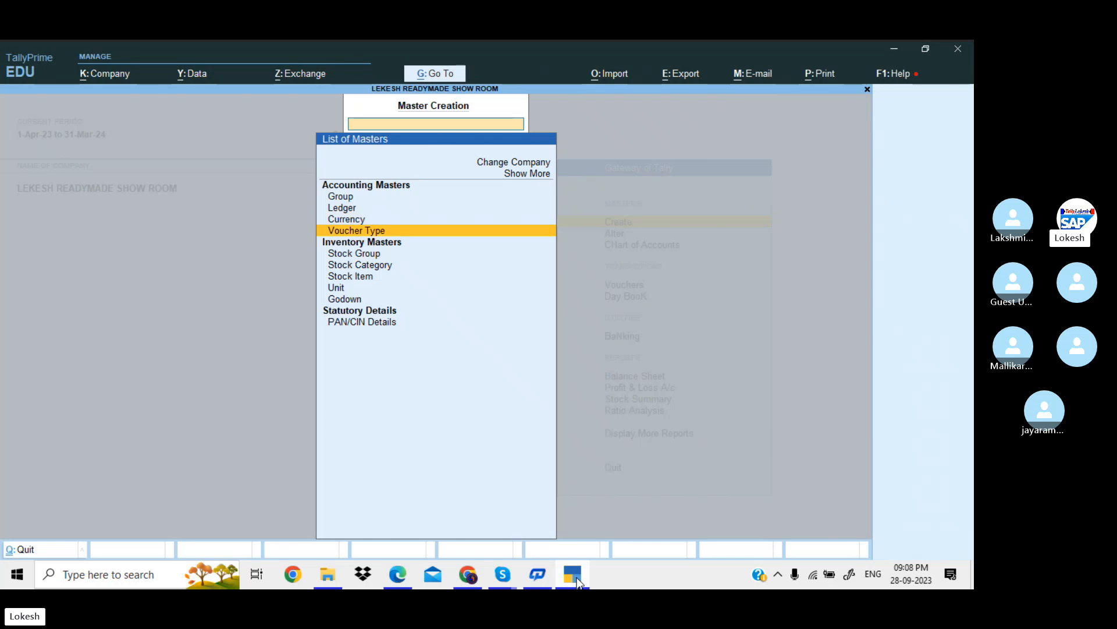
{"action": "key", "text": "Down"}
{"action": "key", "text": "Down"}
{"action": "key", "text": "Down"}
{"action": "key", "text": "Down"}
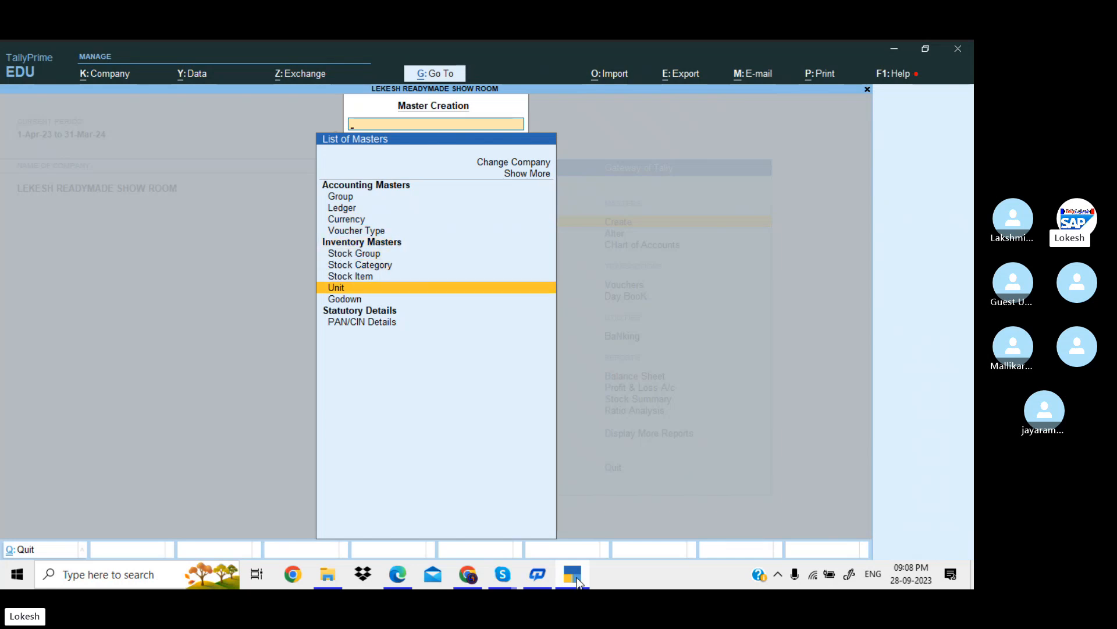
{"action": "key", "text": "Return"}
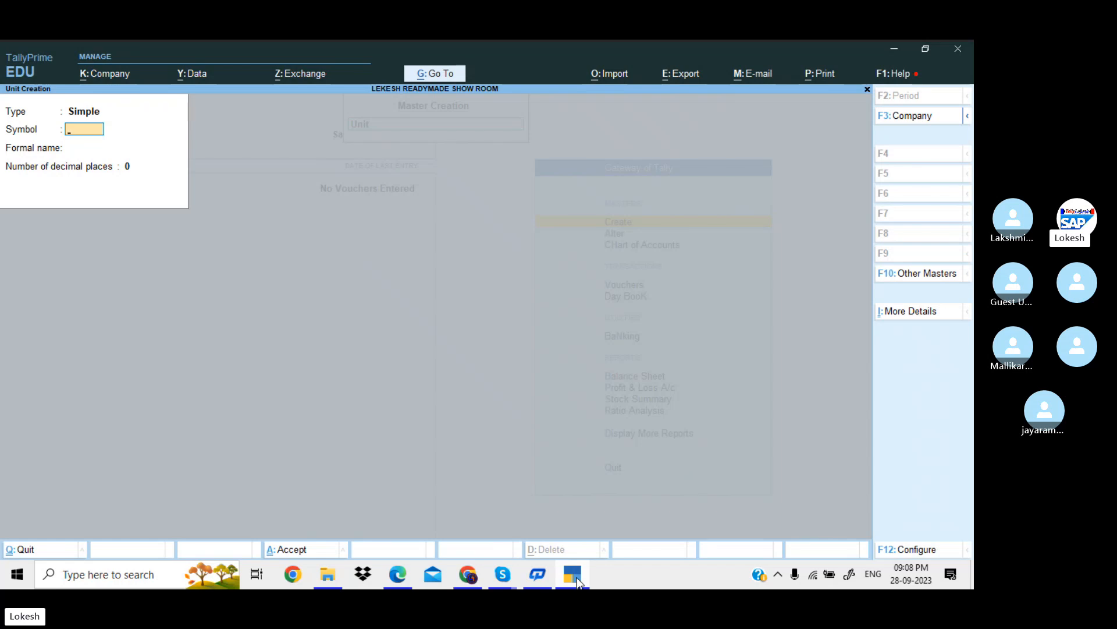
{"action": "type", "text": "nos"}
{"action": "key", "text": "Return"}
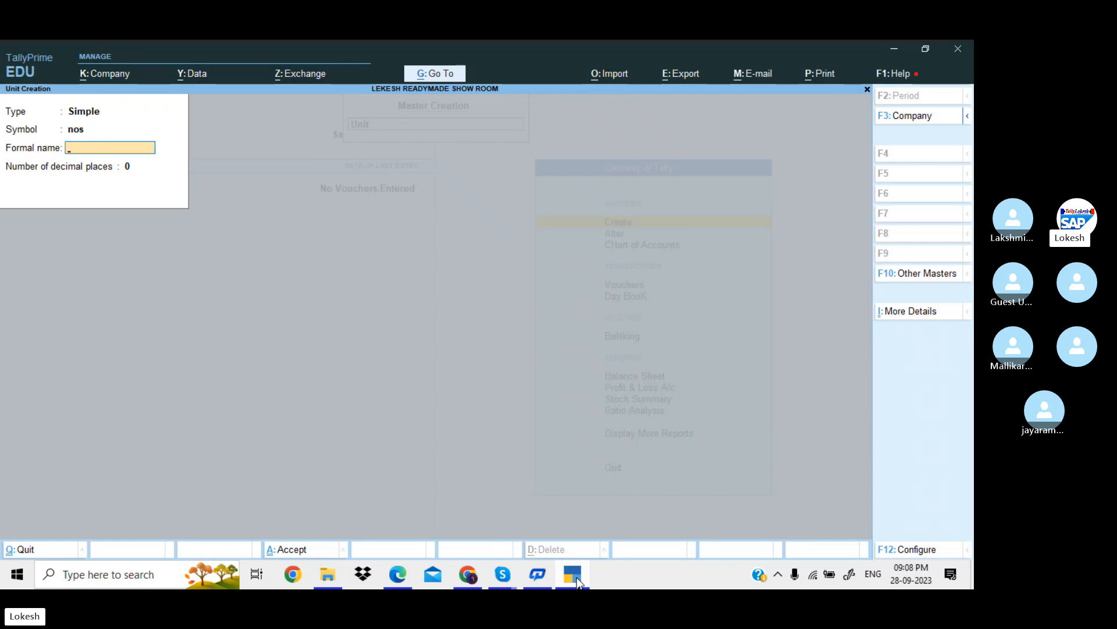
{"action": "type", "text": "Numbers"}
{"action": "key", "text": "Return"}
{"action": "key", "text": "Return"}
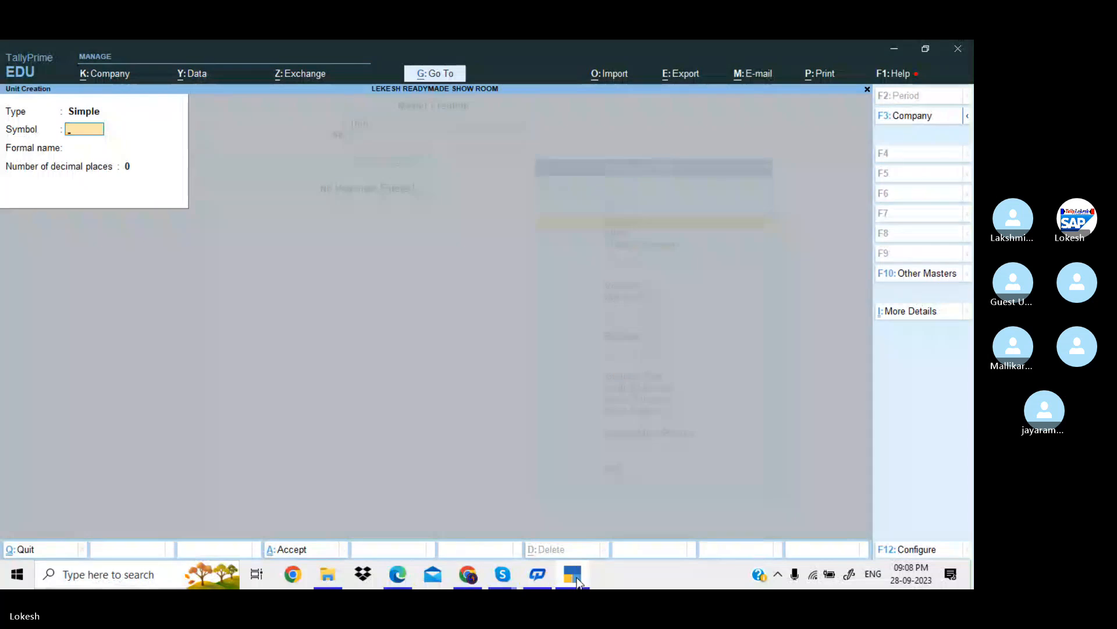
Create a simple unit with symbol bx, formal name Boxes and 0 decimal places
{"action": "type", "text": "bx"}
{"action": "key", "text": "Return"}
{"action": "type", "text": "B"}
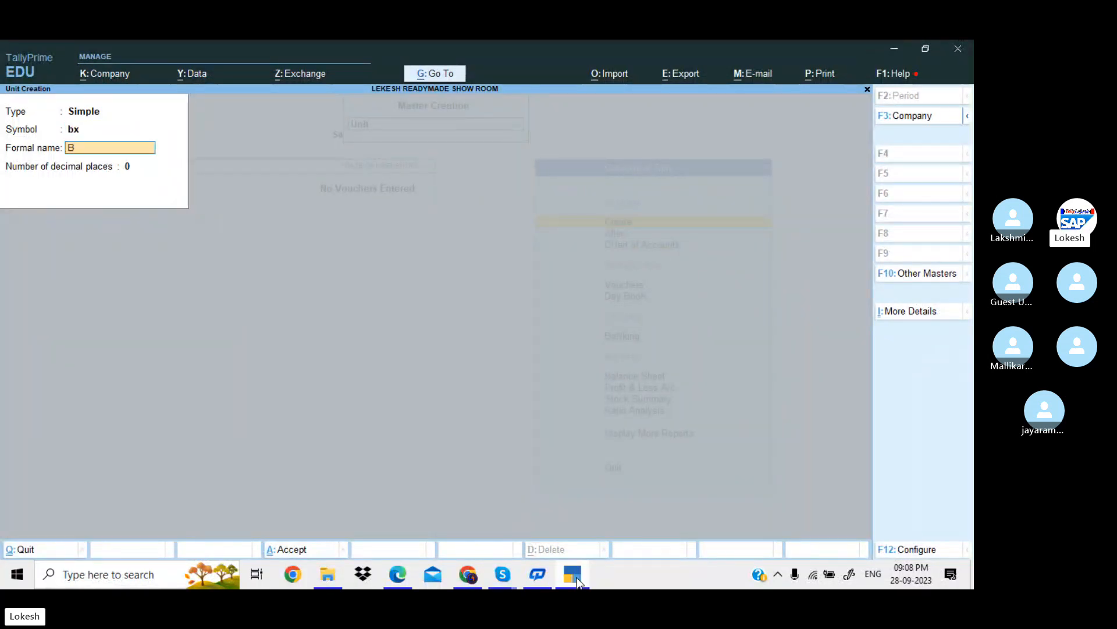
{"action": "type", "text": "oxes"}
{"action": "key", "text": "Return"}
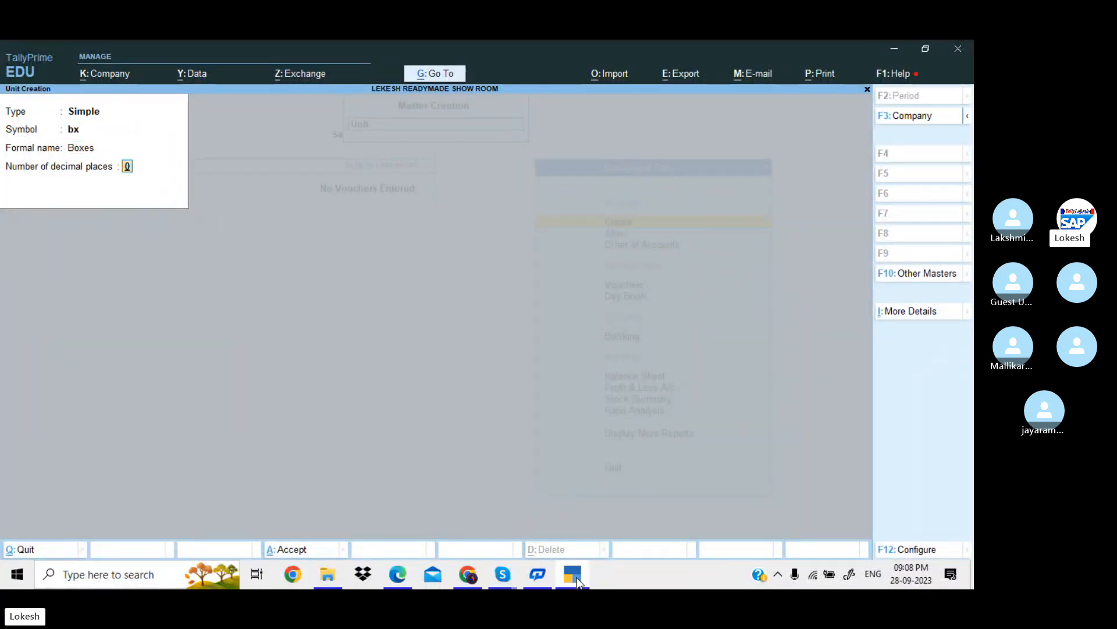
{"action": "key", "text": "Return"}
{"action": "key", "text": "Return"}
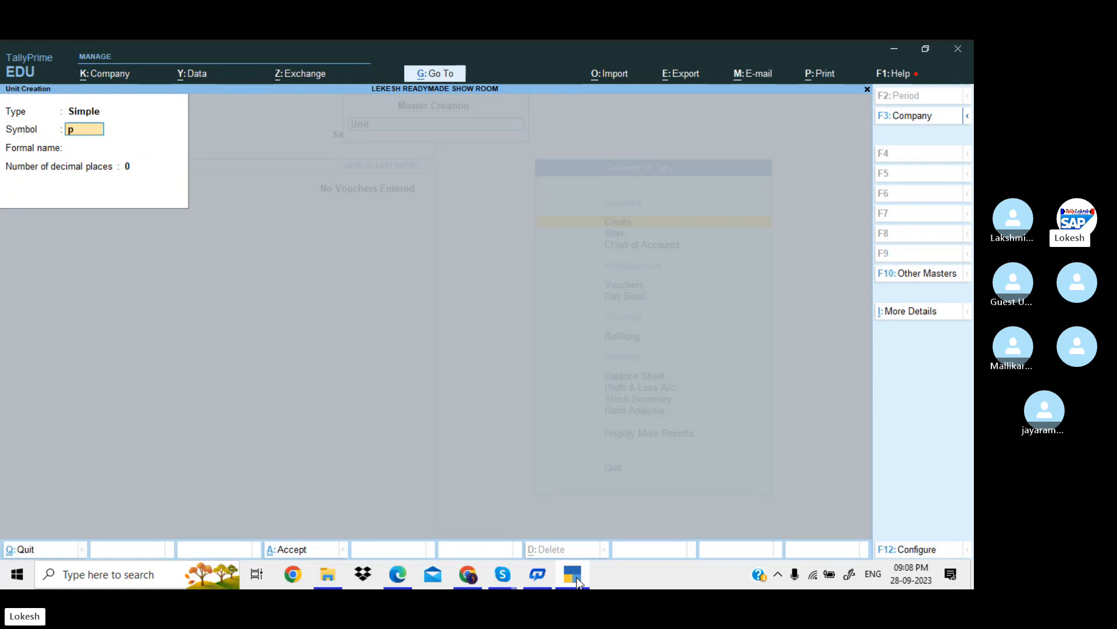
Create a simple unit with symbol pk, filling in its formal name and keeping 0 decimal places
{"action": "key", "text": "Return"}
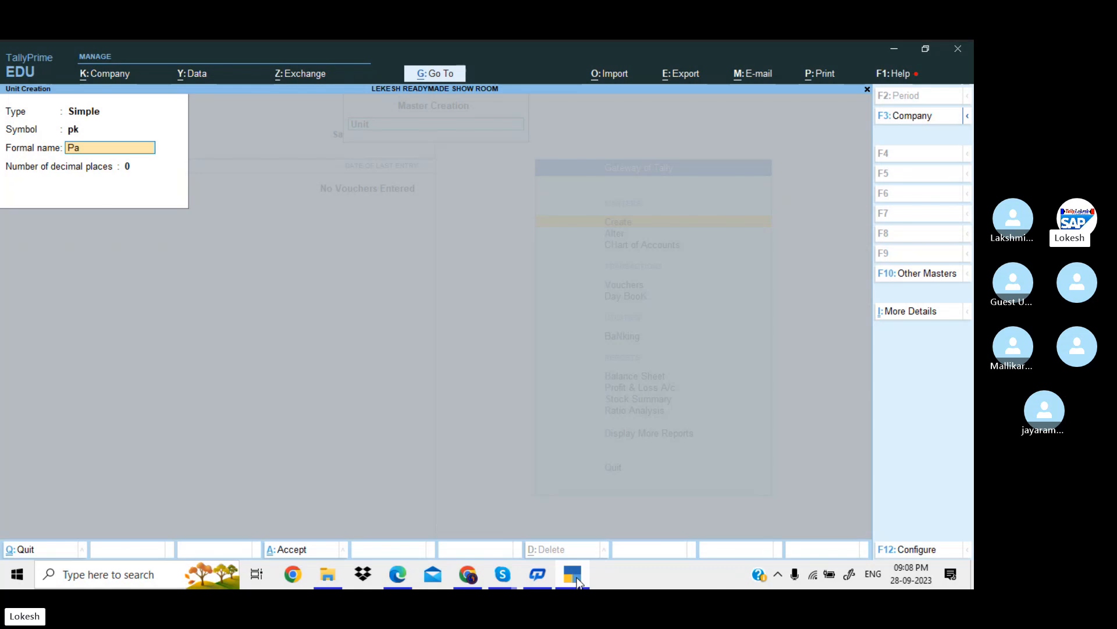
{"action": "type", "text": "ts"}
{"action": "key", "text": "Return"}
{"action": "key", "text": "Return"}
{"action": "key", "text": "Return"}
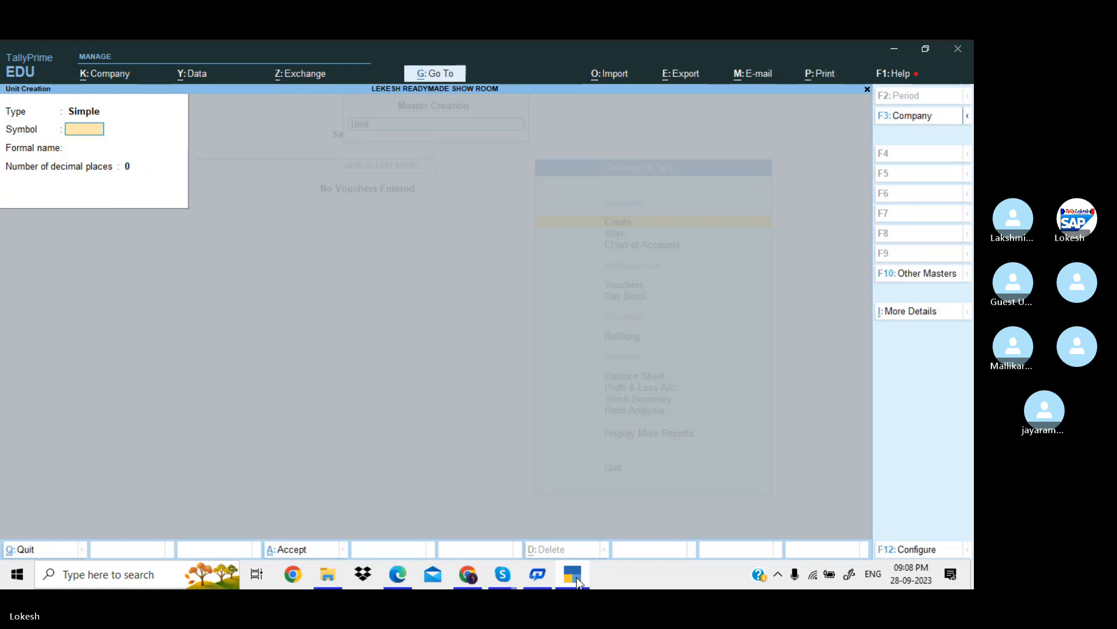
Create a simple unit with symbol pc, formal name Pices and 0 decimal places
{"action": "type", "text": "pc"}
{"action": "key", "text": "Return"}
{"action": "type", "text": "Pices"}
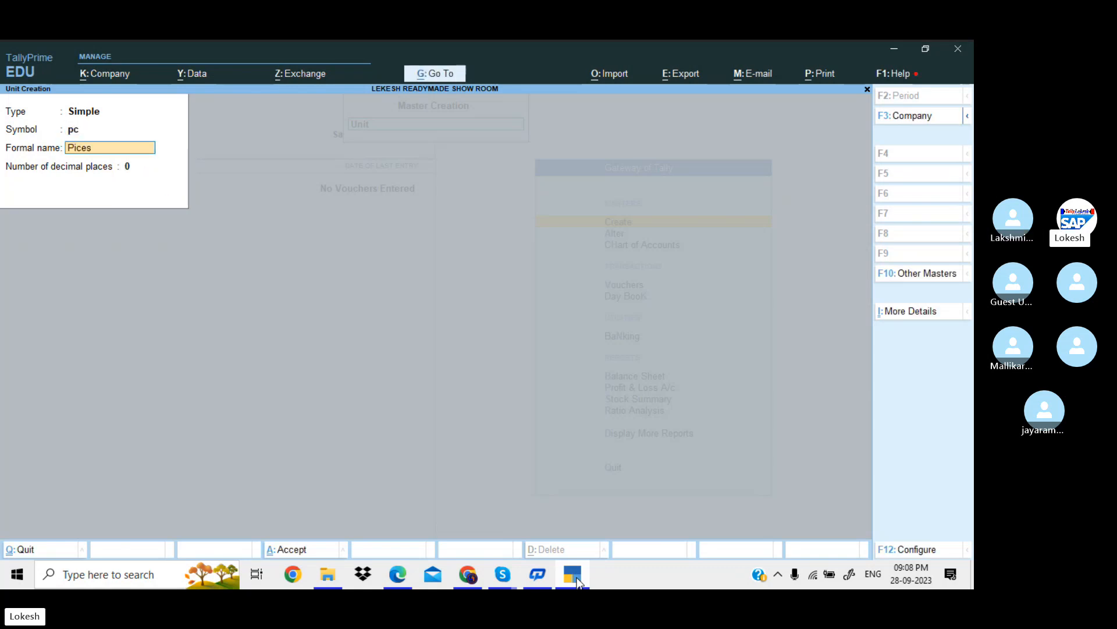
{"action": "key", "text": "Return"}
{"action": "key", "text": "Return"}
{"action": "key", "text": "Return"}
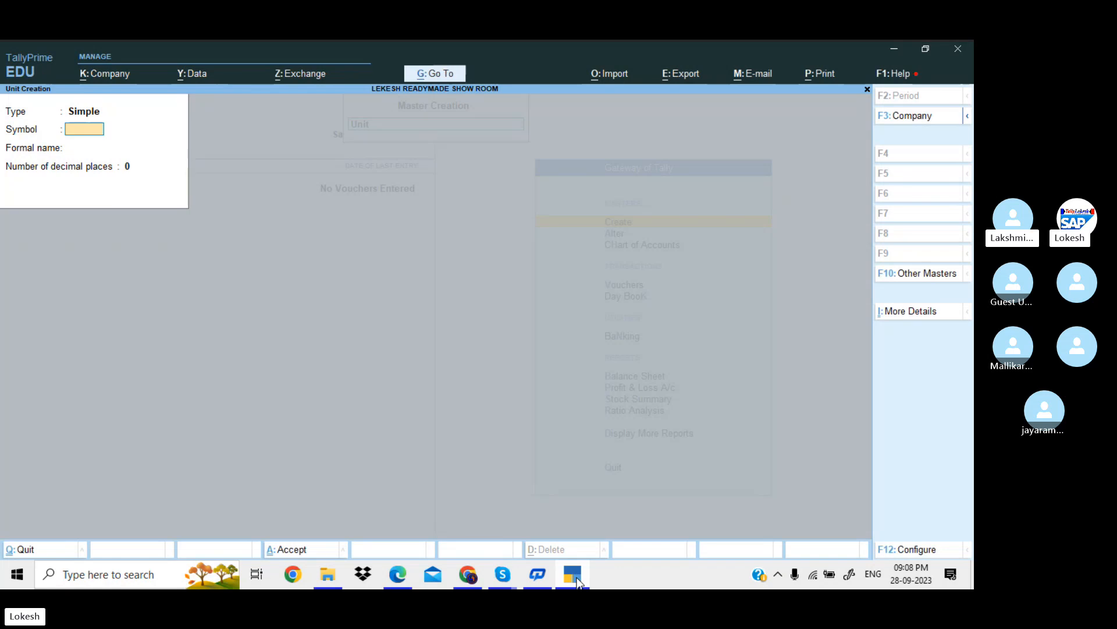
Create a simple unit with symbol bt, formal name Bottels and 0 decimal places
{"action": "type", "text": "bt"}
{"action": "key", "text": "Return"}
{"action": "type", "text": "B"}
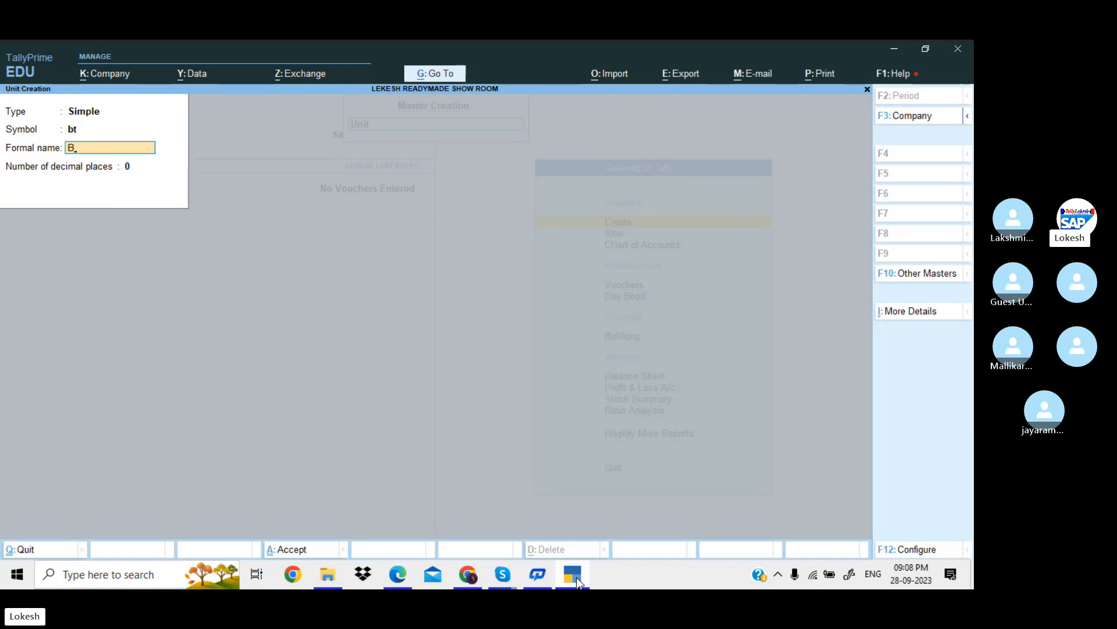
{"action": "type", "text": "ottles"}
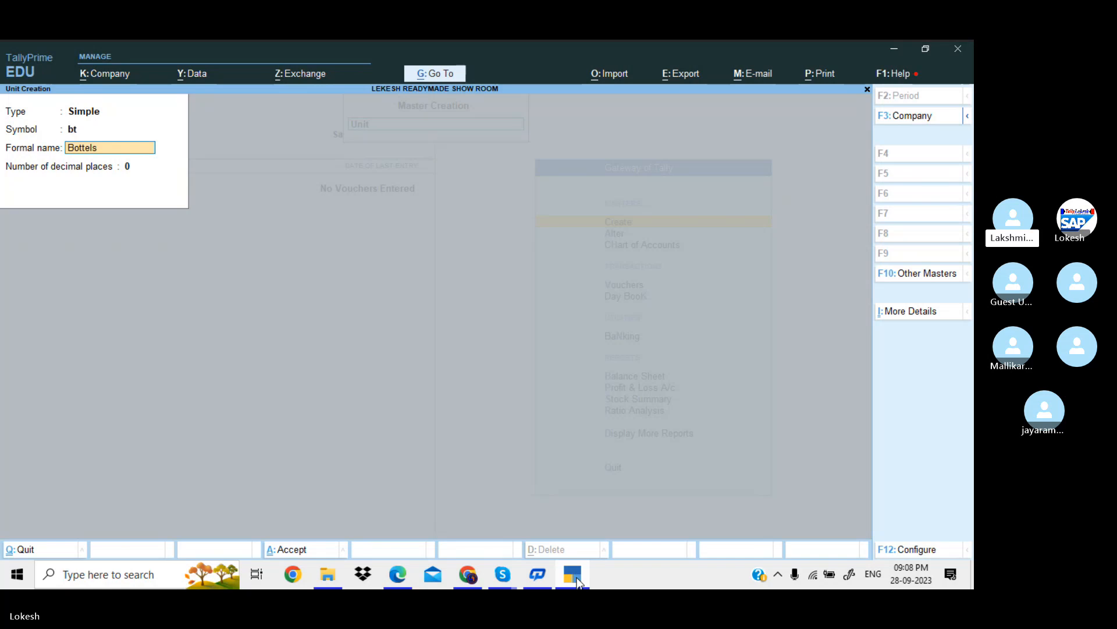
{"action": "key", "text": "Return"}
{"action": "key", "text": "Return"}
{"action": "key", "text": "Return"}
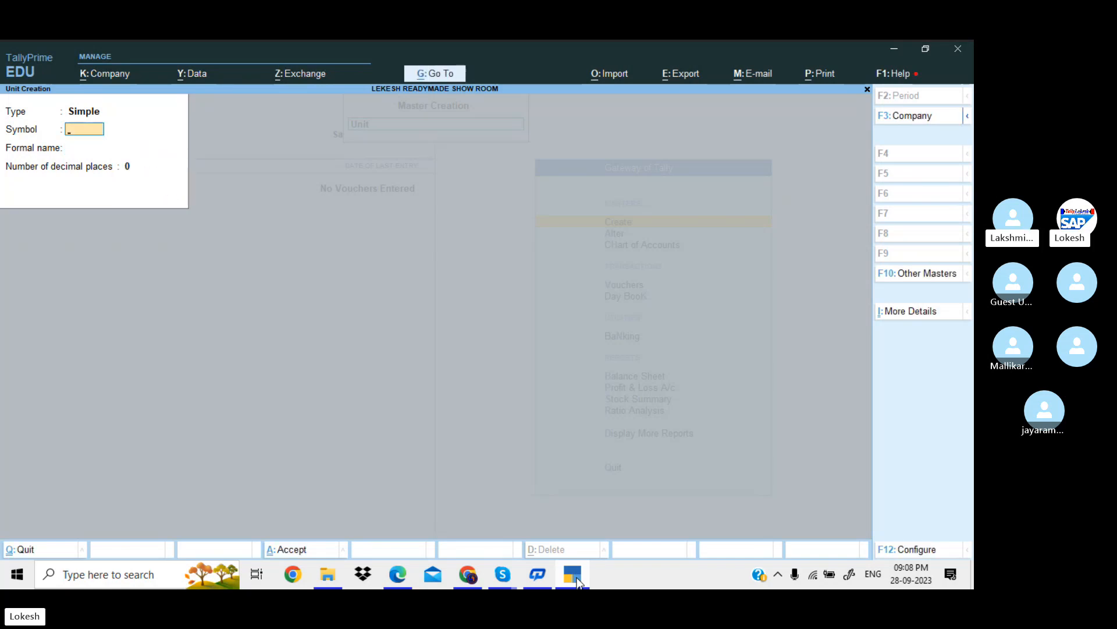
Create a simple unit with symbol kg, formal name Killograms and 0 decimal places, and leave unit creation
{"action": "type", "text": "kh"}
{"action": "key", "text": "Return"}
{"action": "key", "text": "BackSpace"}
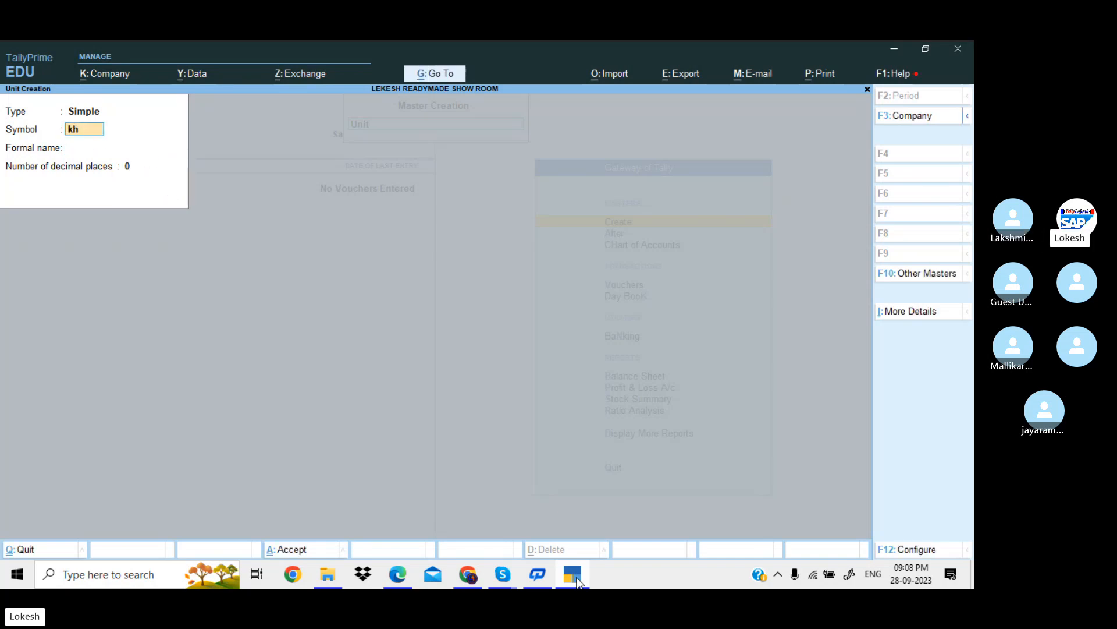
{"action": "key", "text": "Return"}
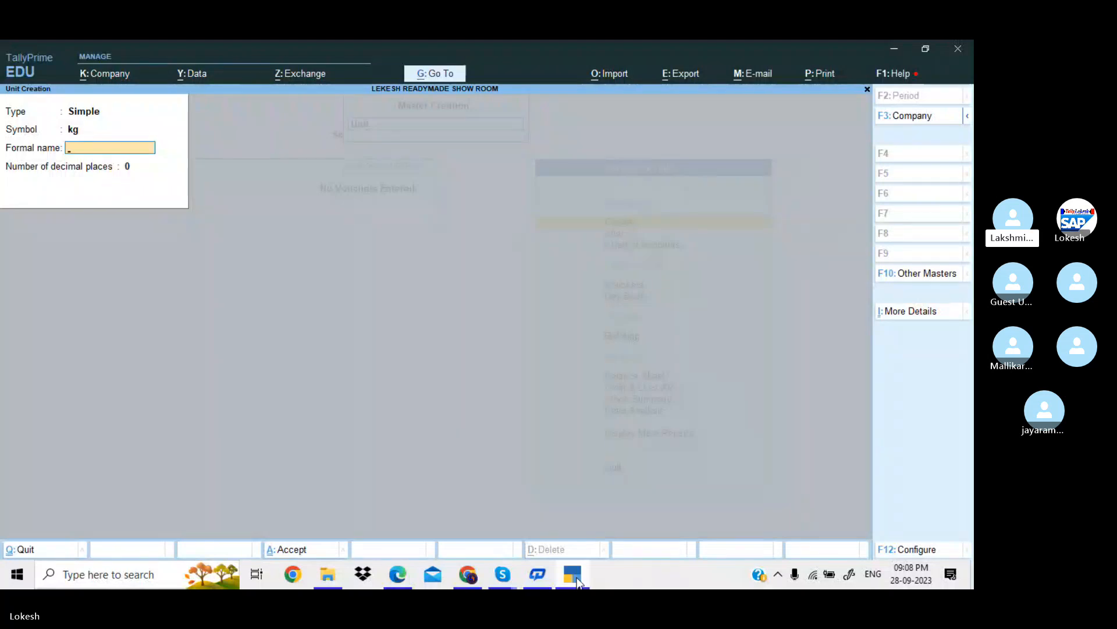
{"action": "type", "text": "Killograms"}
{"action": "key", "text": "Return"}
{"action": "key", "text": "Return"}
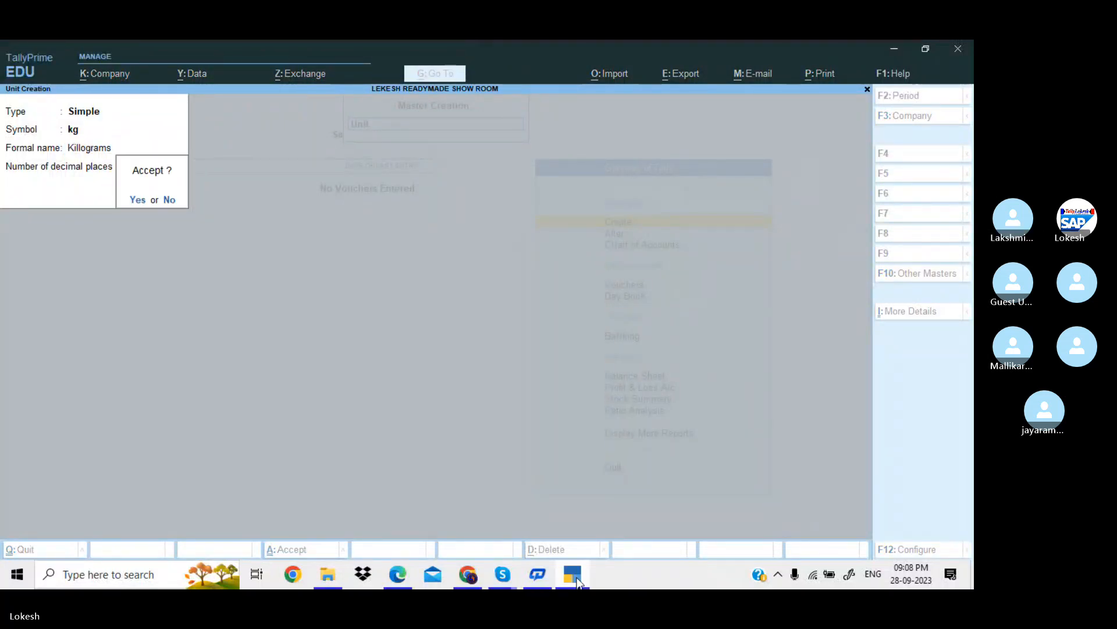
{"action": "key", "text": "Return"}
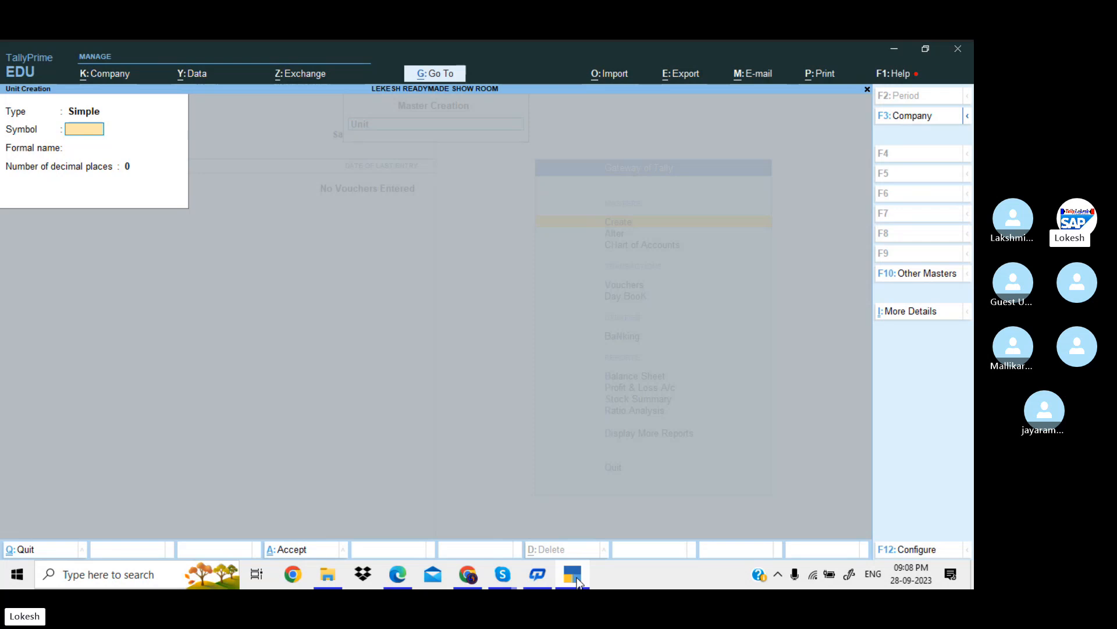
{"action": "key", "text": "Escape"}
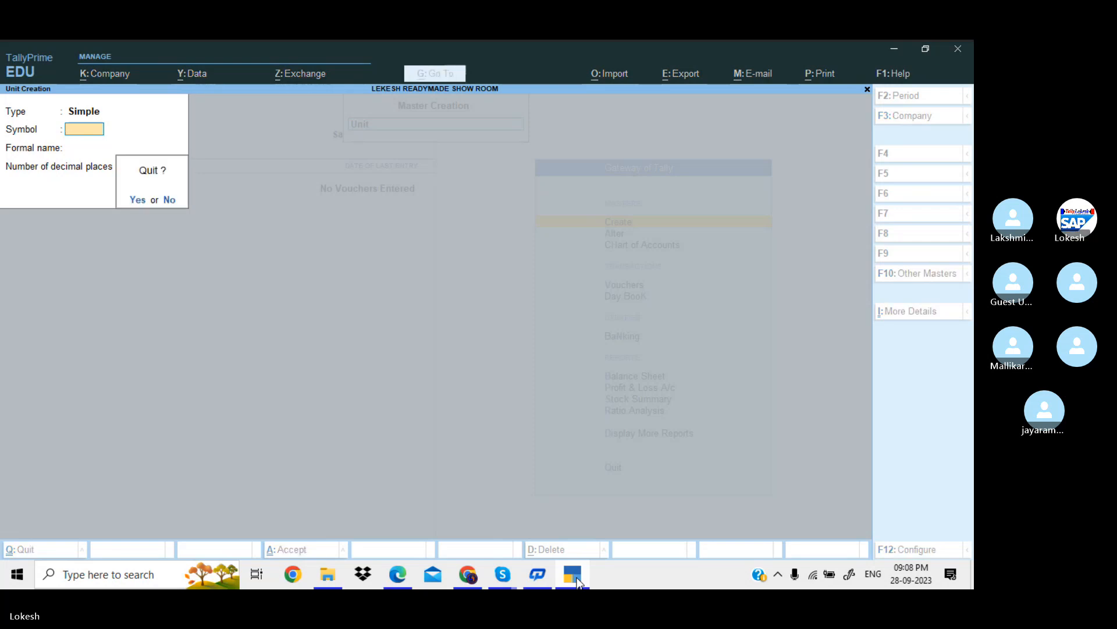
{"action": "key", "text": "Return"}
Create a stock group named Pants under Primary, with adding of item quantities left at No
{"action": "key", "text": "Up"}
{"action": "key", "text": "Up"}
{"action": "key", "text": "Up"}
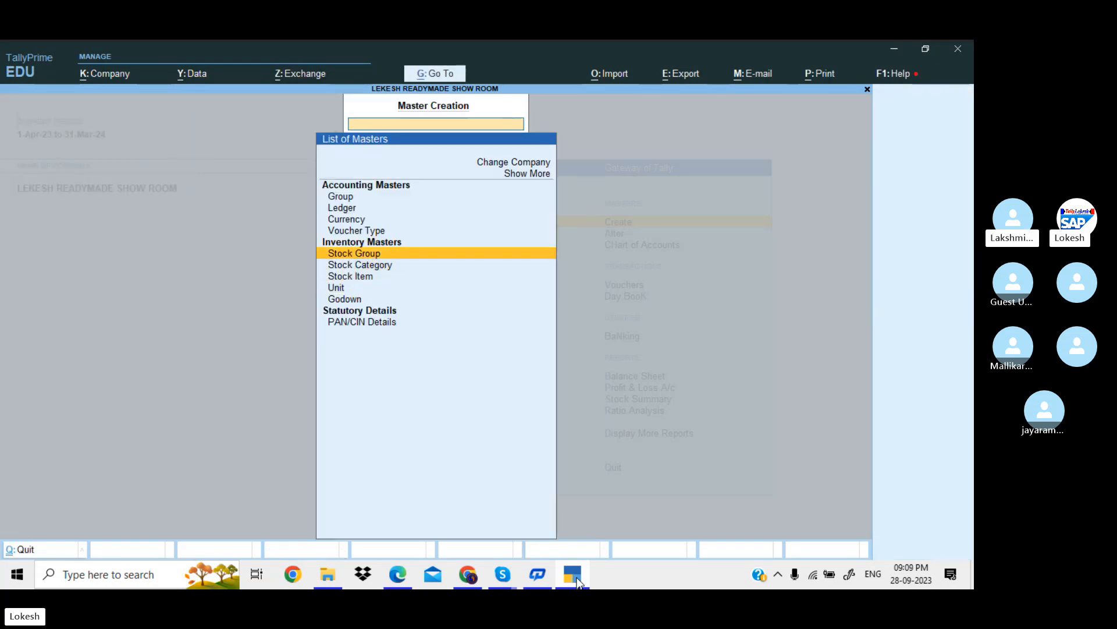
{"action": "key", "text": "Return"}
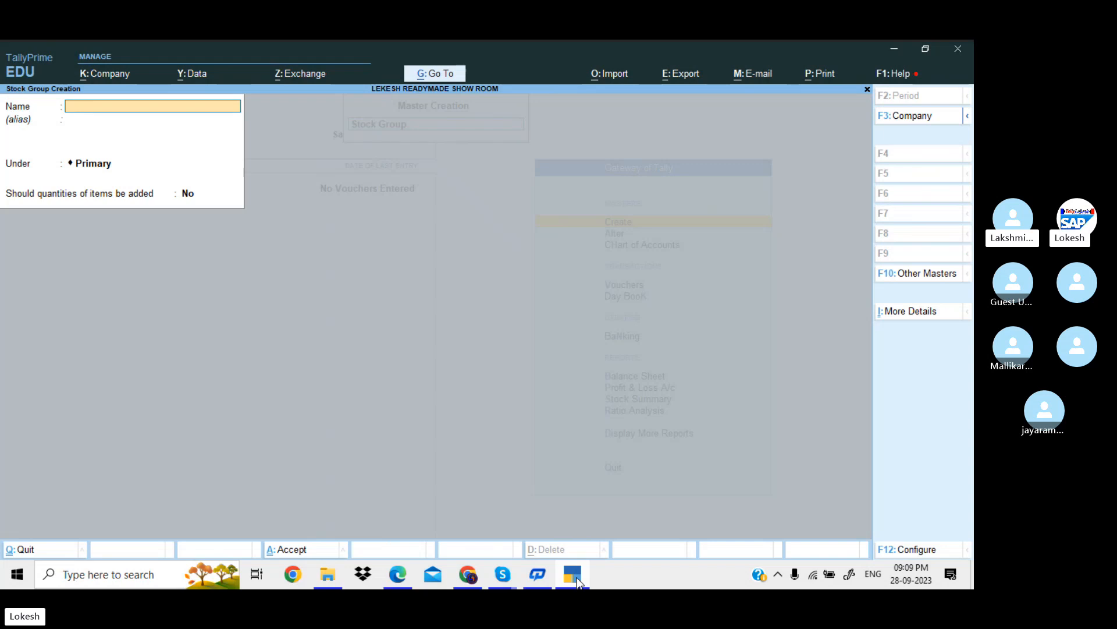
{"action": "type", "text": "Pan"}
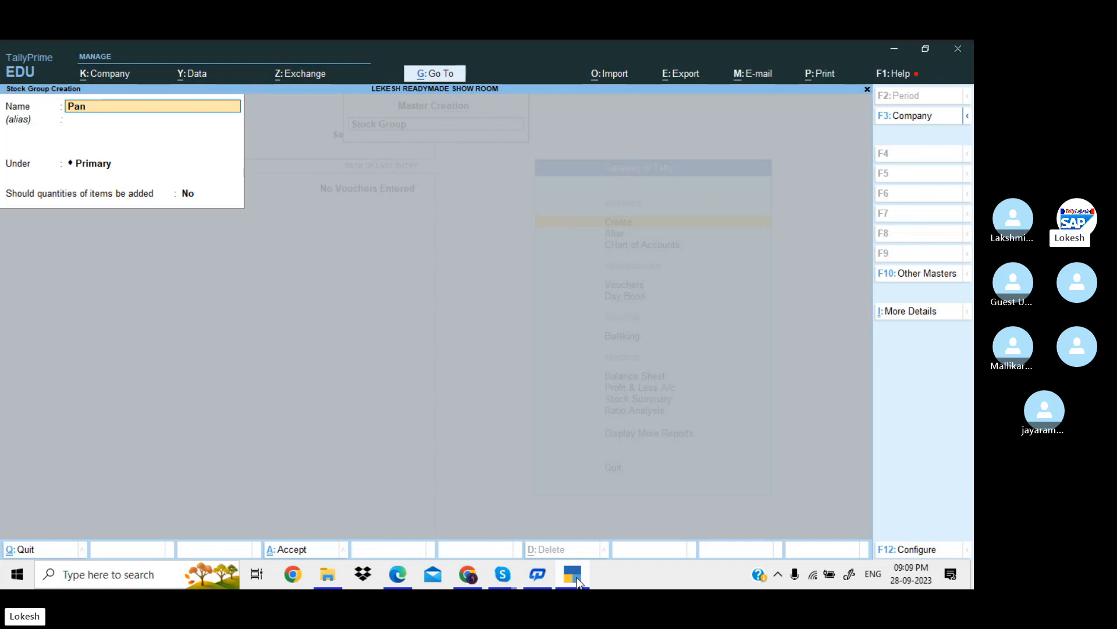
{"action": "key", "text": "Return"}
{"action": "key", "text": "Return"}
{"action": "key", "text": "Return"}
{"action": "key", "text": "Return"}
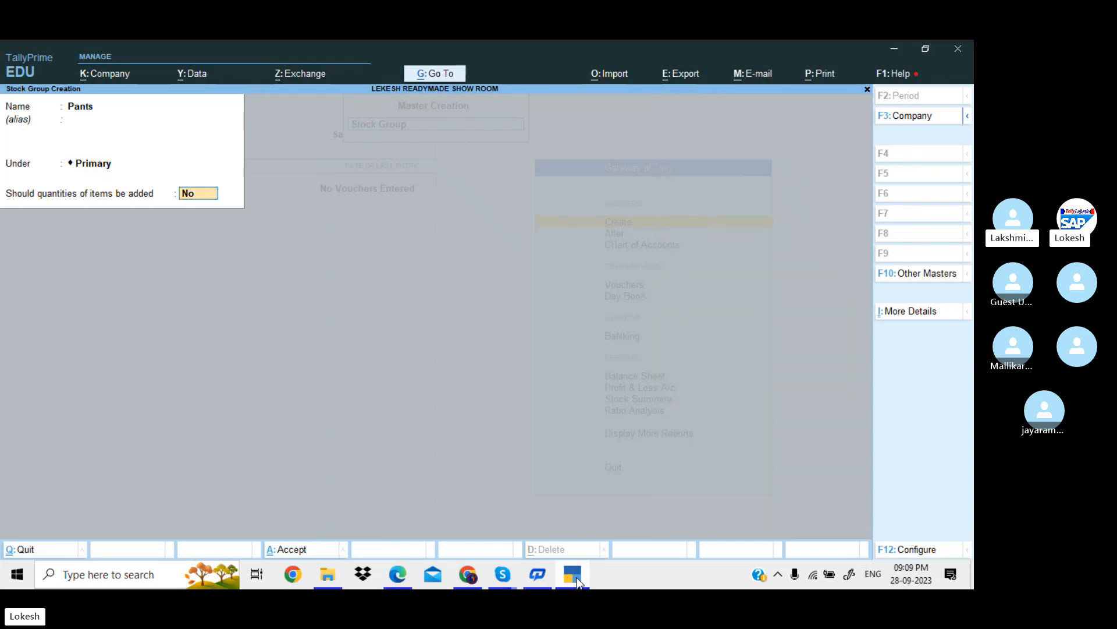
{"action": "key", "text": "Return"}
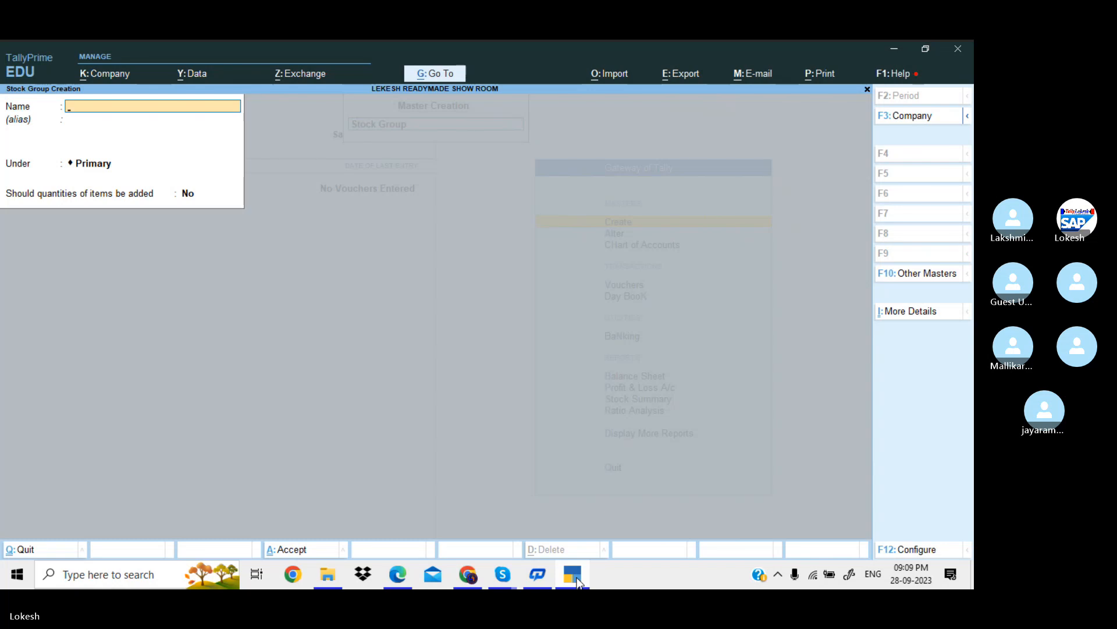
Create a stock group named Shirts under Primary, keeping the default quantity setting of No
{"action": "type", "text": "Shirts"}
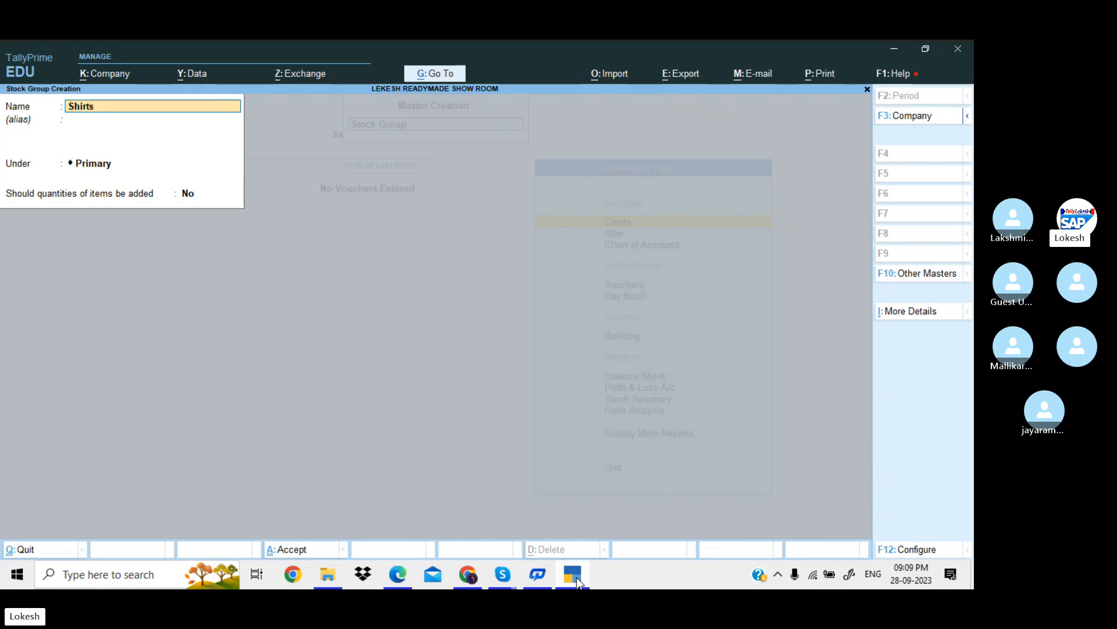
{"action": "key", "text": "Return"}
{"action": "key", "text": "Return"}
{"action": "key", "text": "Return"}
{"action": "key", "text": "Return"}
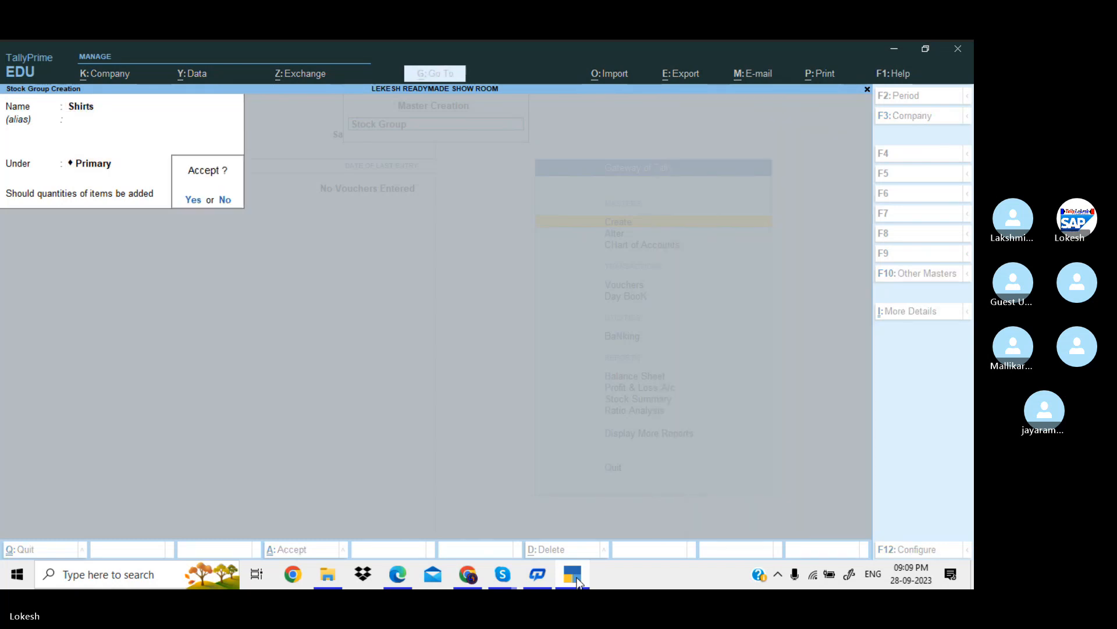
{"action": "key", "text": "Return"}
Create a stock group named Shoes under Primary with default settings, and leave stock group creation
{"action": "type", "text": "Shoes"}
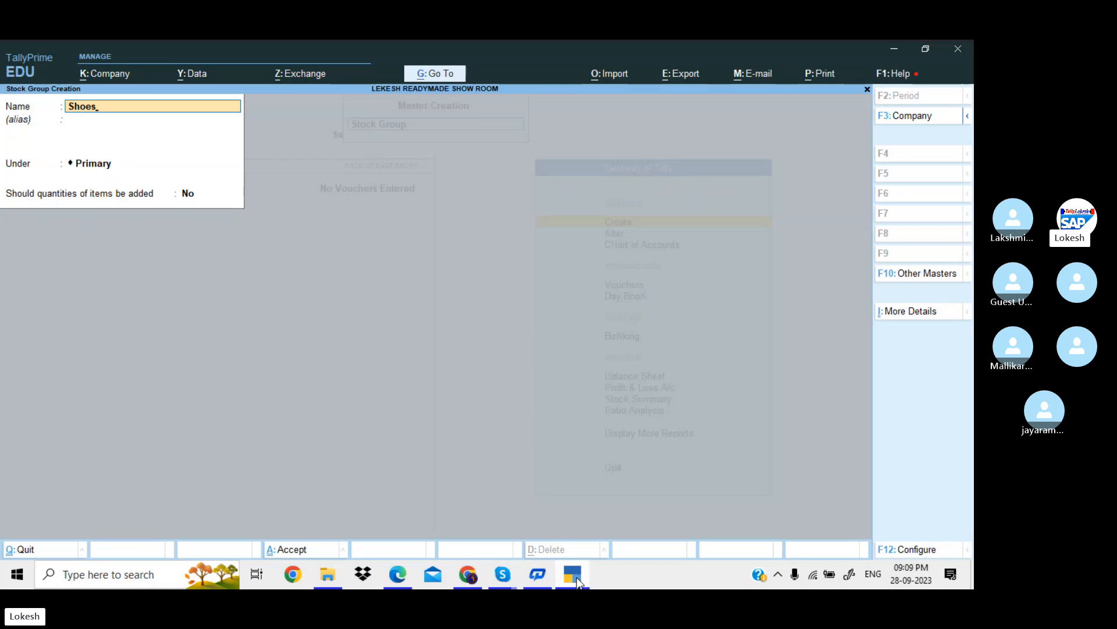
{"action": "key", "text": "Return"}
{"action": "key", "text": "Return"}
{"action": "key", "text": "Return"}
{"action": "key", "text": "Return"}
{"action": "key", "text": "Return"}
{"action": "key", "text": "Escape"}
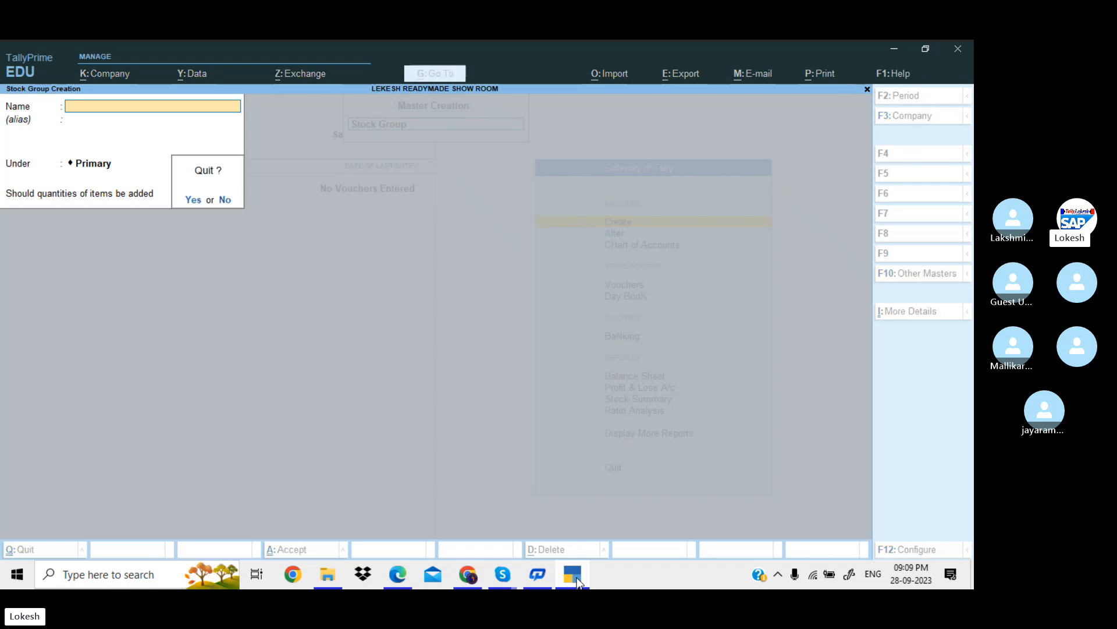
{"action": "key", "text": "Return"}
Open stock item creation and set Use Stock Category for Stock Items to No in its configuration, keeping the other options
{"action": "key", "text": "Down"}
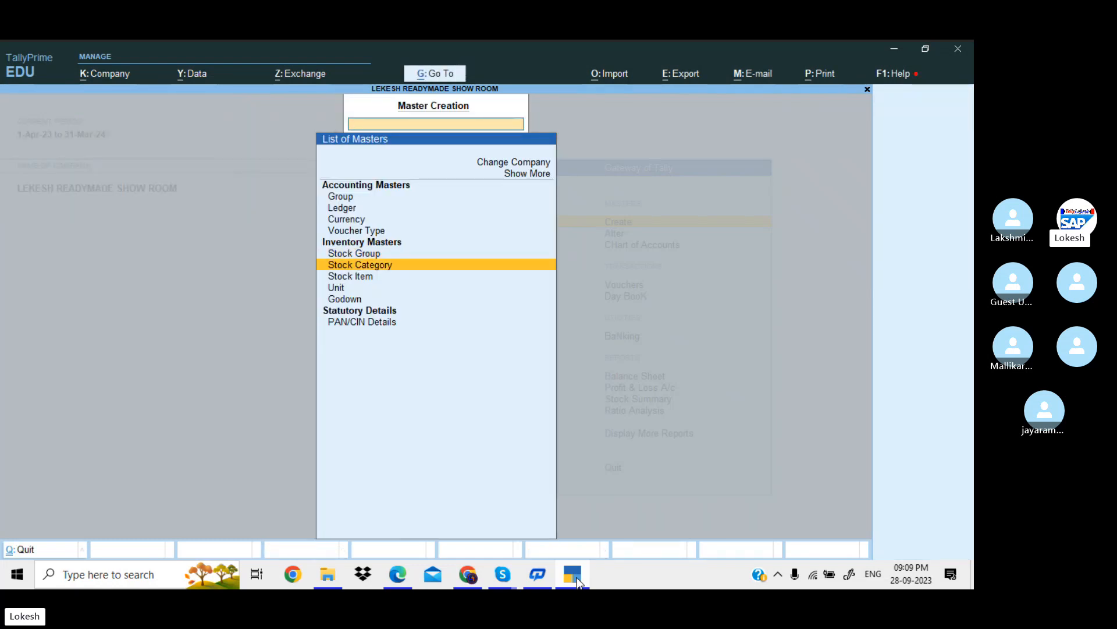
{"action": "key", "text": "Down"}
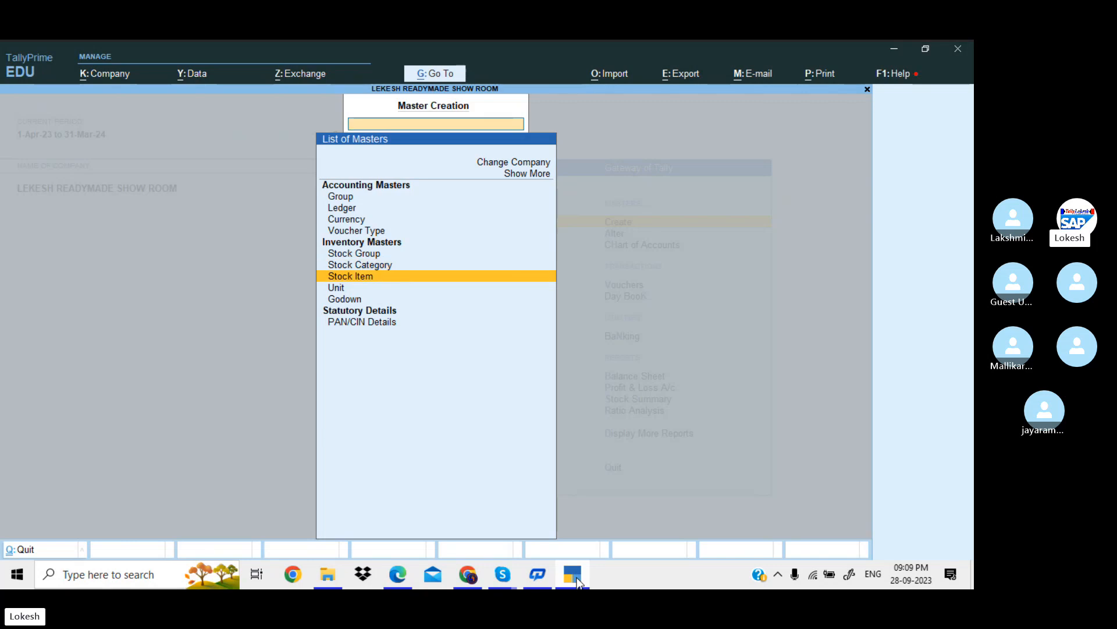
{"action": "key", "text": "Return"}
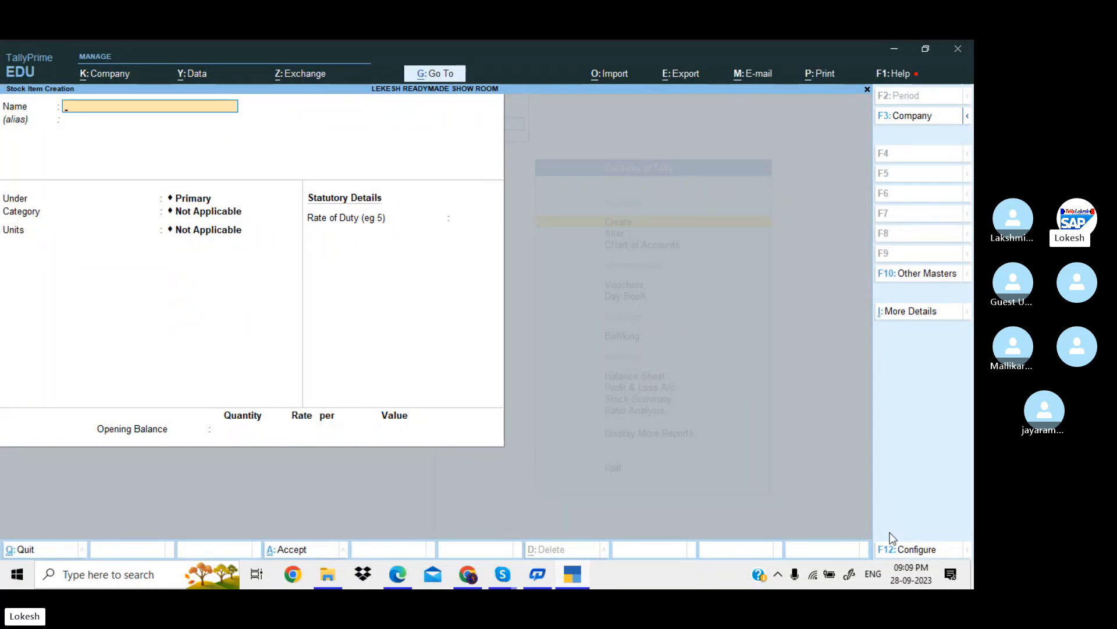
{"action": "left_click", "coordinate": [916, 550]}
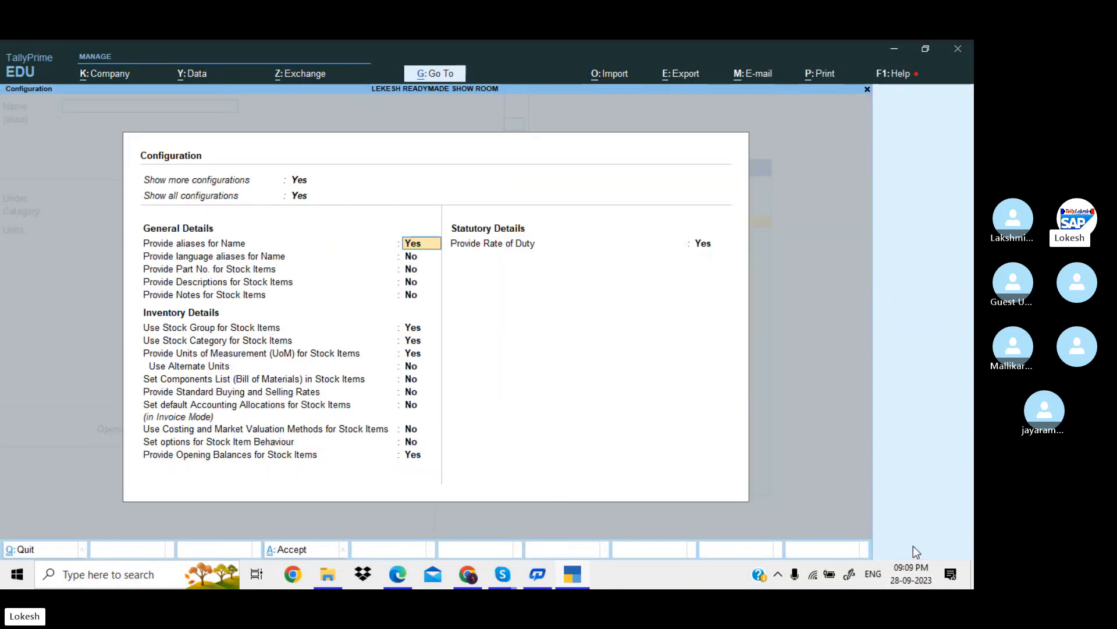
{"action": "left_click", "coordinate": [416, 342]}
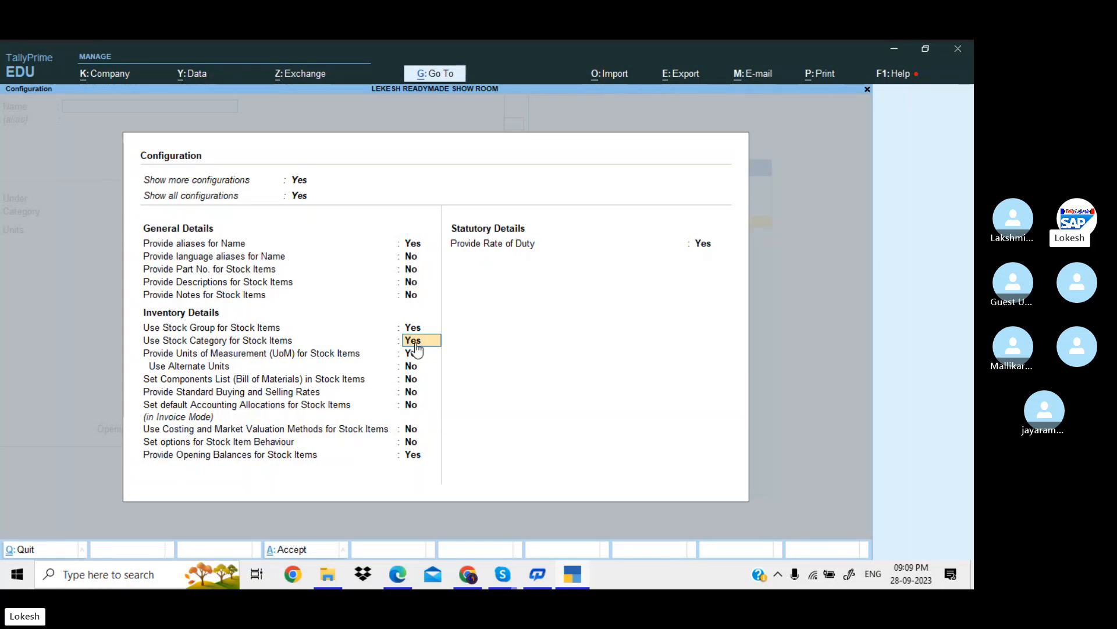
{"action": "type", "text": "n"}
{"action": "key", "text": "Return"}
{"action": "key", "text": "Return"}
{"action": "key", "text": "Return"}
{"action": "key", "text": "Return"}
{"action": "key", "text": "Return"}
{"action": "key", "text": "Return"}
{"action": "key", "text": "Return"}
{"action": "key", "text": "Return"}
{"action": "key", "text": "Return"}
{"action": "key", "text": "Return"}
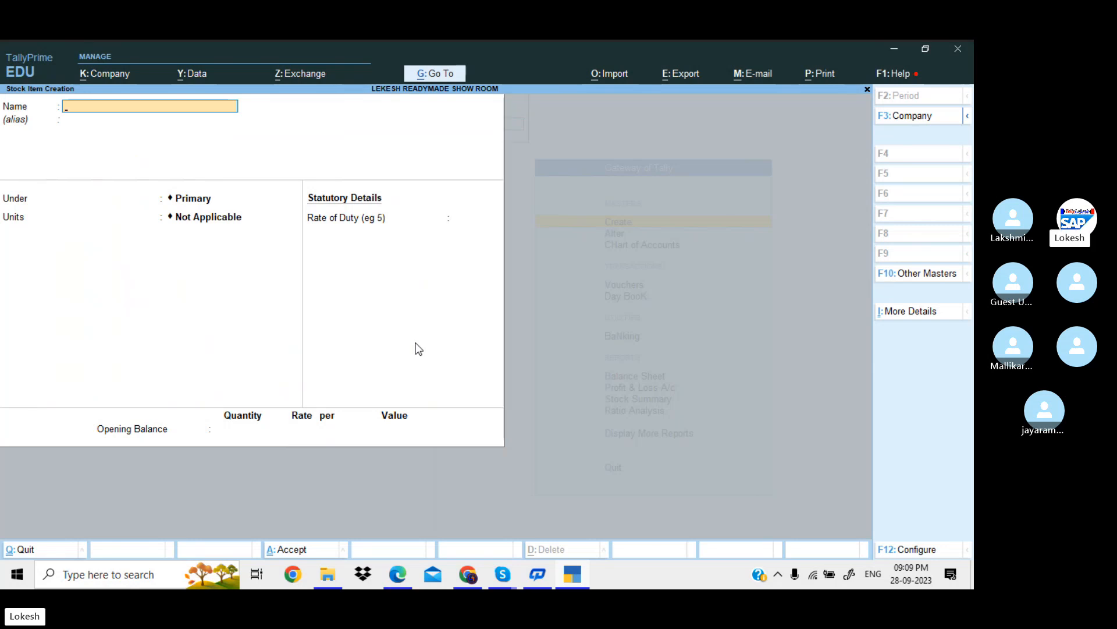
Create a stock item named Dig Jam Pant under Pants with unit nos, leaving the duty rate empty
{"action": "type", "text": "Dig"}
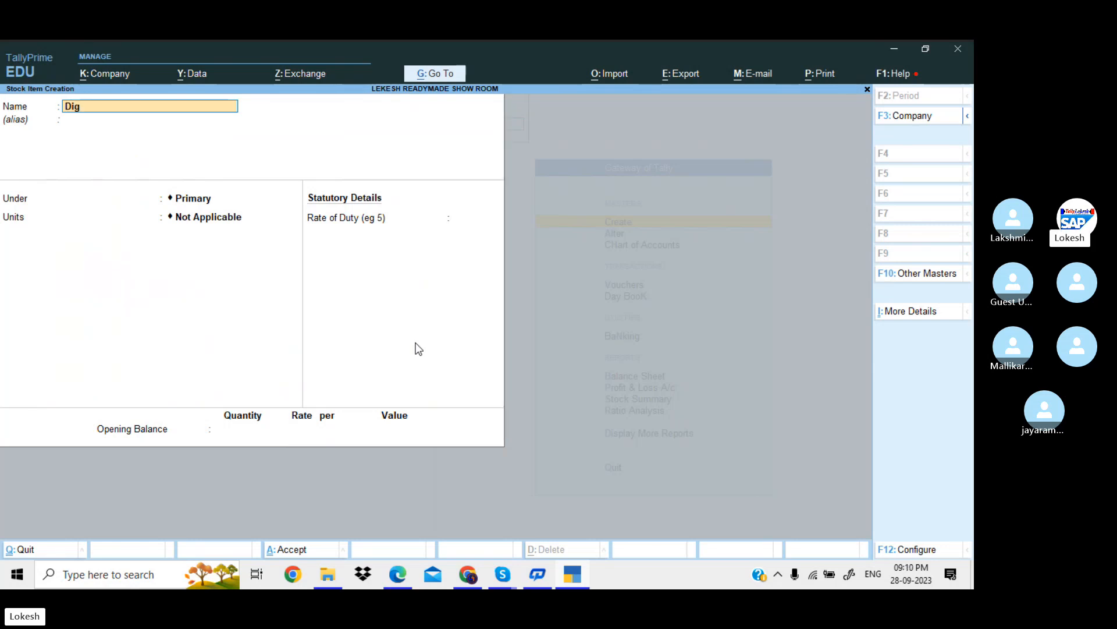
{"action": "type", "text": " Jam Pa"}
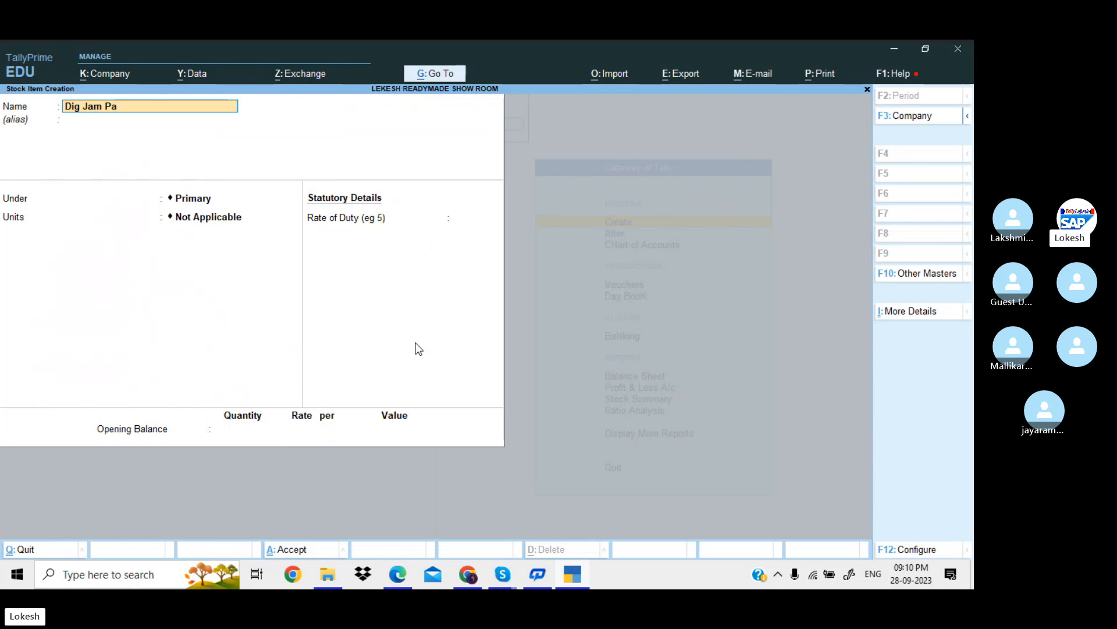
{"action": "type", "text": "nt"}
{"action": "key", "text": "Return"}
{"action": "key", "text": "Return"}
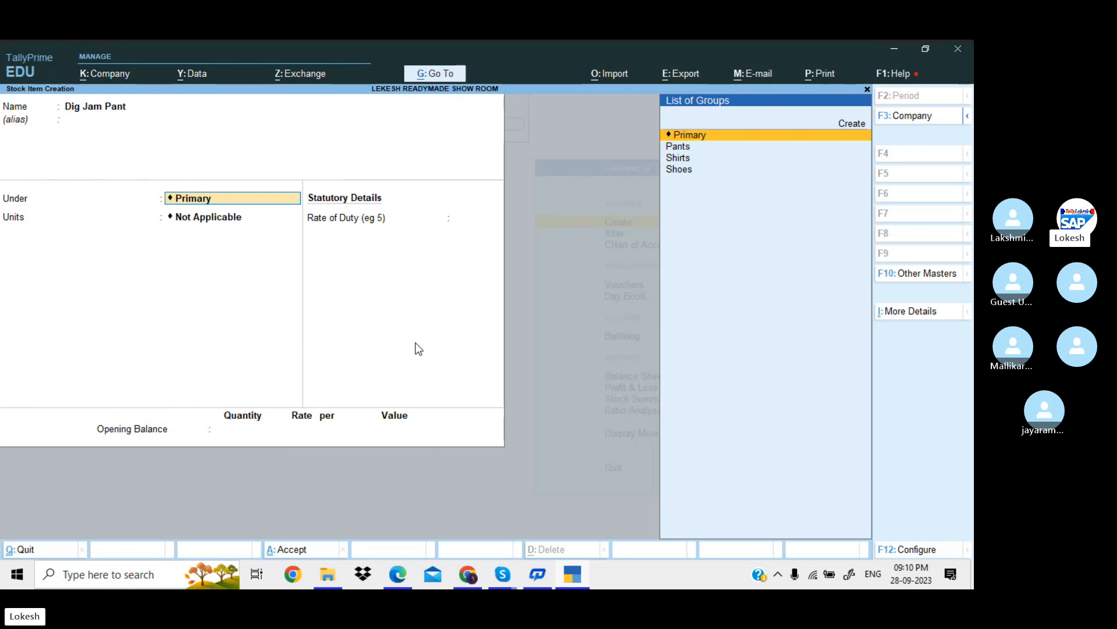
{"action": "key", "text": "Down"}
{"action": "key", "text": "Return"}
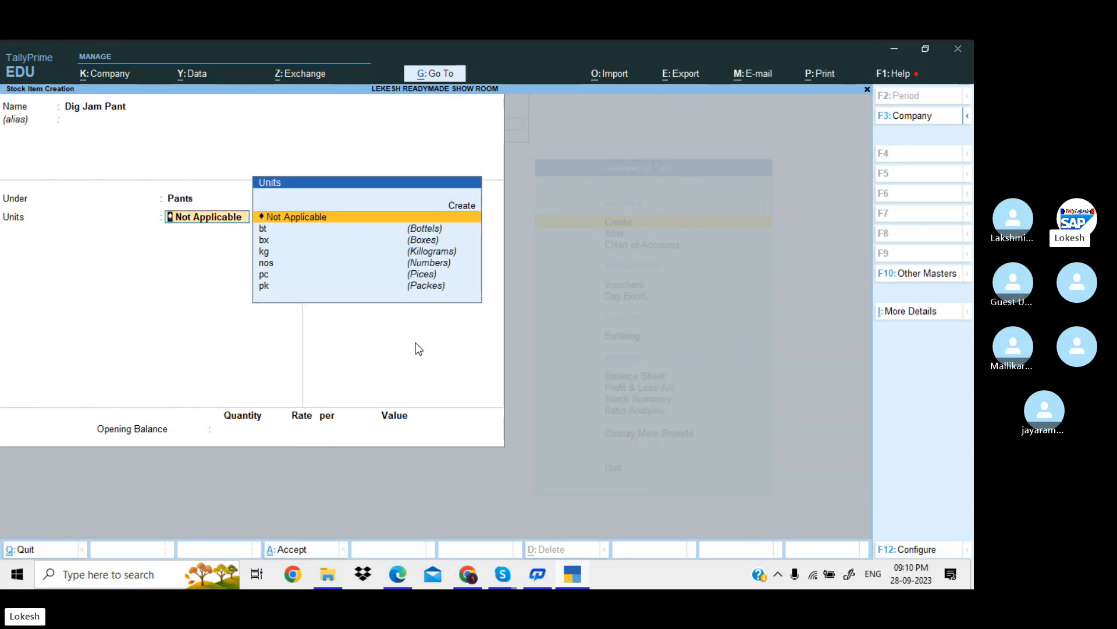
{"action": "key", "text": "Down"}
{"action": "key", "text": "Down"}
{"action": "key", "text": "Down"}
{"action": "key", "text": "Down"}
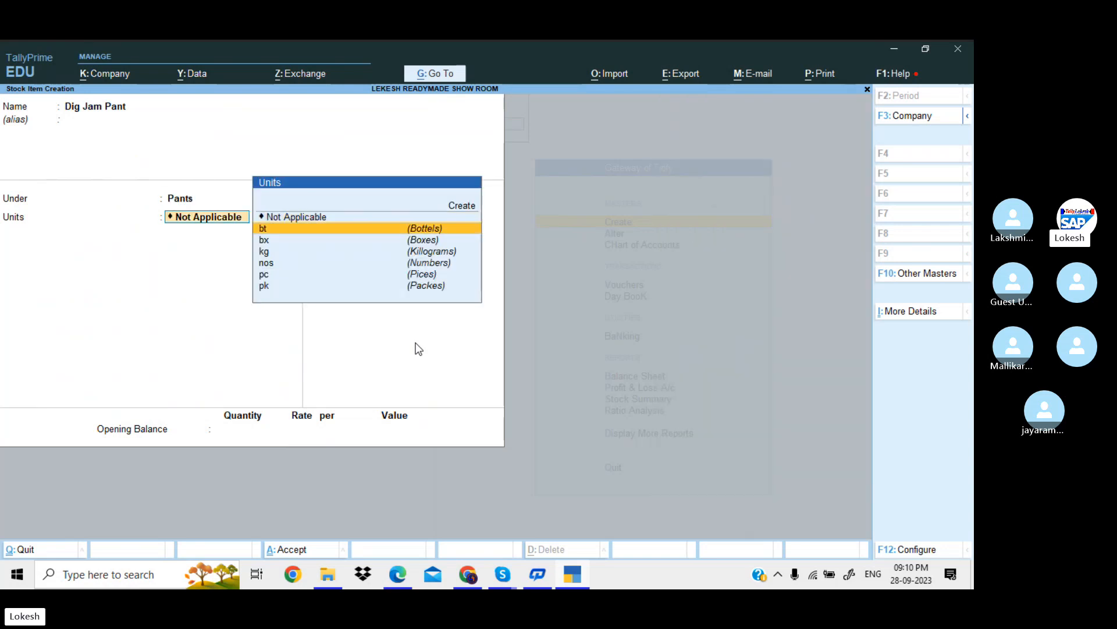
{"action": "key", "text": "Return"}
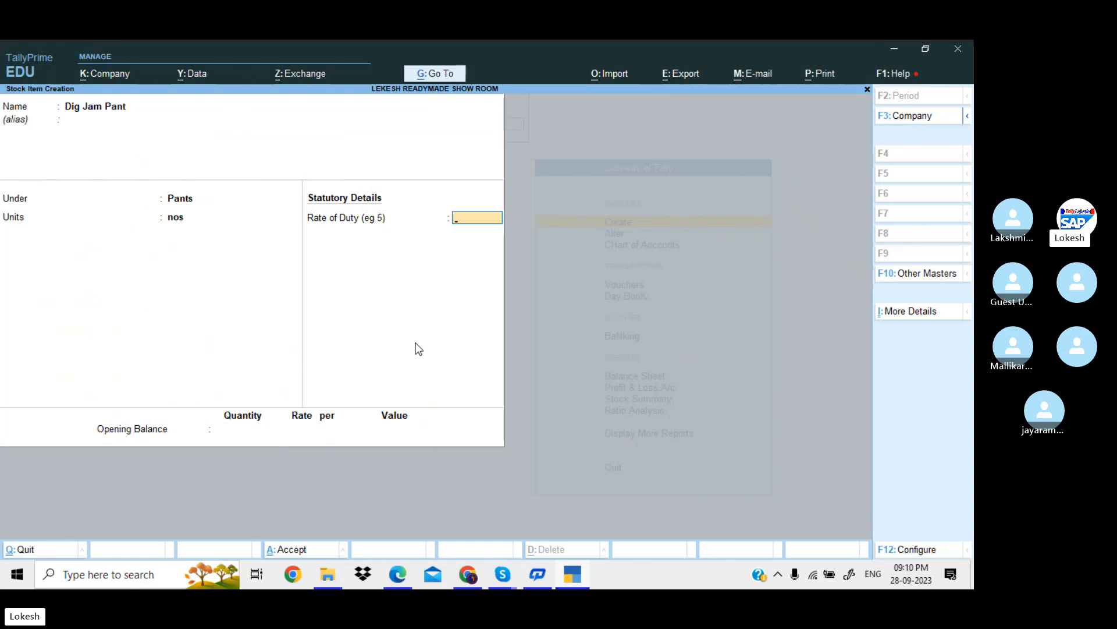
{"action": "key", "text": "Return"}
{"action": "key", "text": "Return"}
{"action": "key", "text": "Return"}
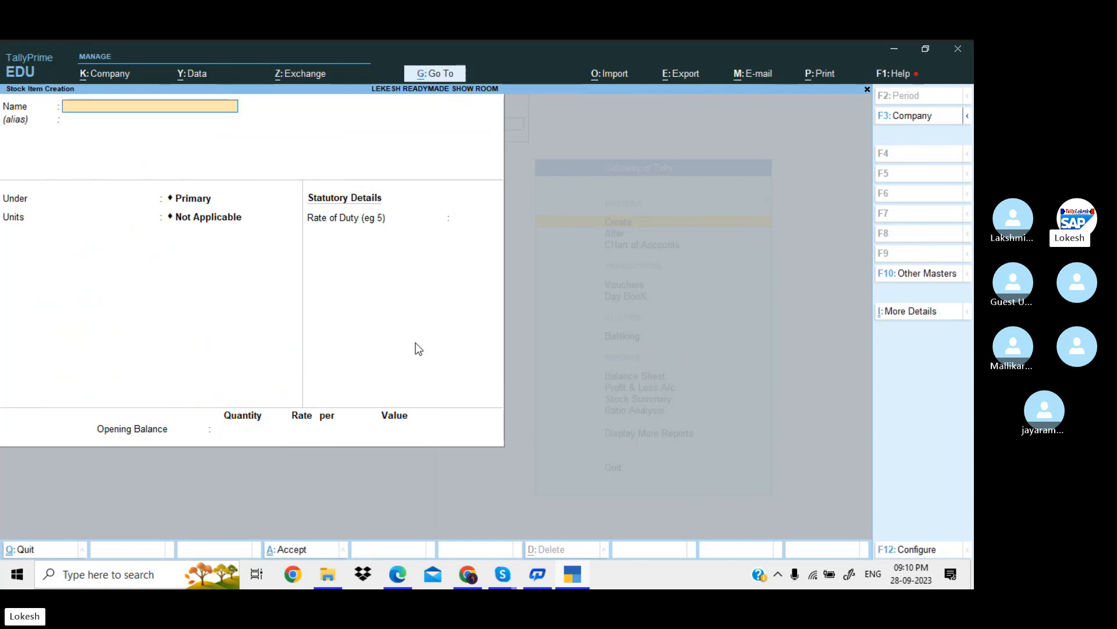
Create a stock item named Raymond Pant under Pants with unit nos and no opening balance
{"action": "type", "text": "Raymond Pant"}
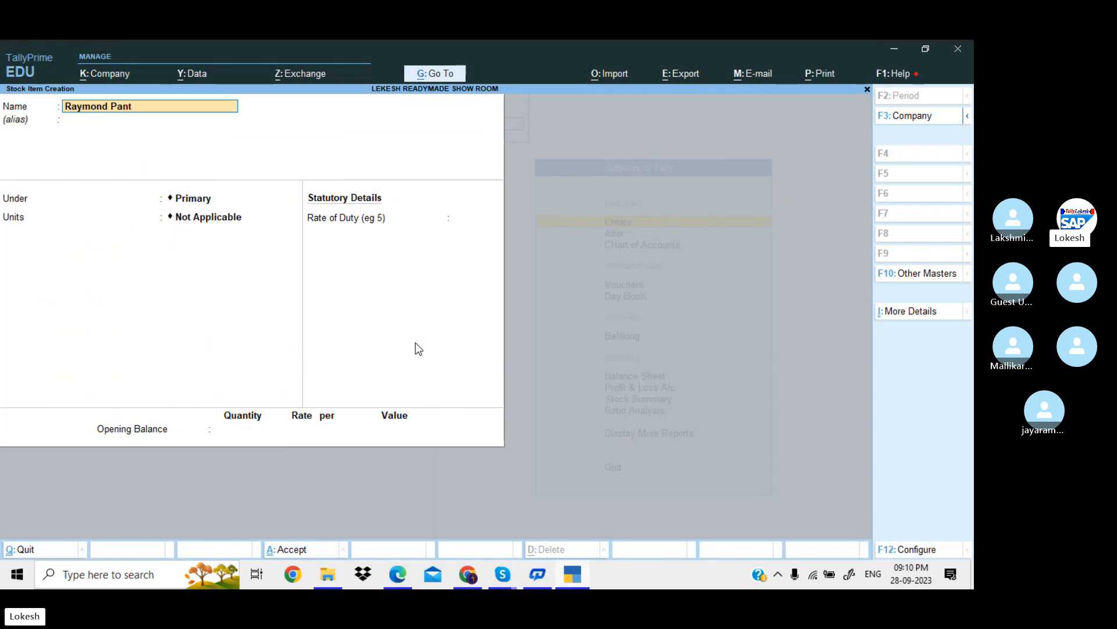
{"action": "key", "text": "Return"}
{"action": "key", "text": "Down"}
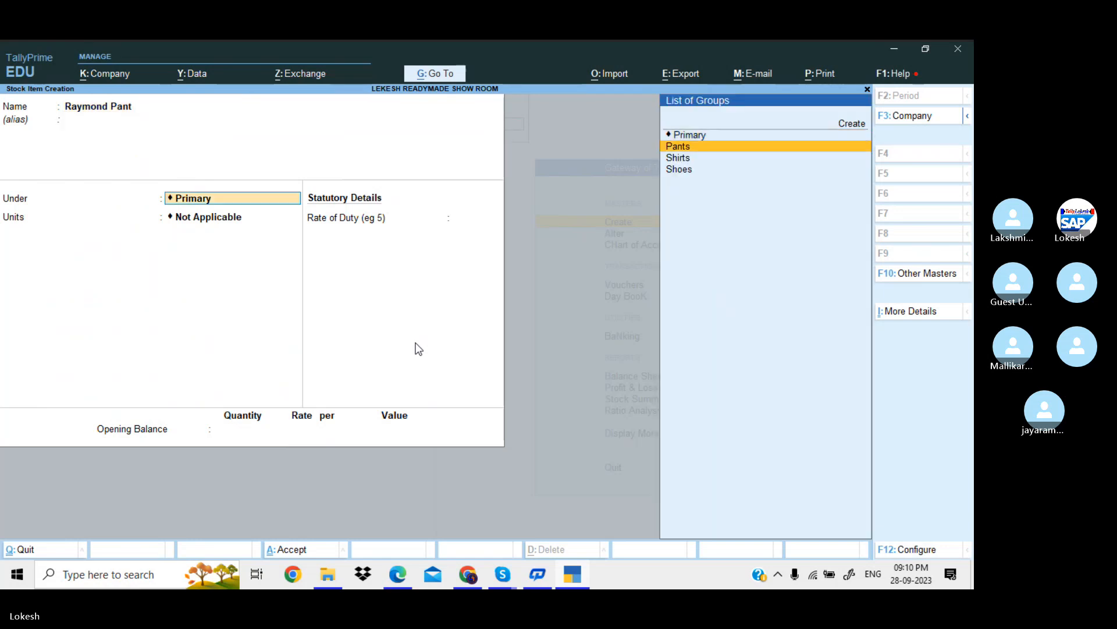
{"action": "key", "text": "Return"}
{"action": "key", "text": "Return"}
{"action": "key", "text": "Return"}
{"action": "key", "text": "Return"}
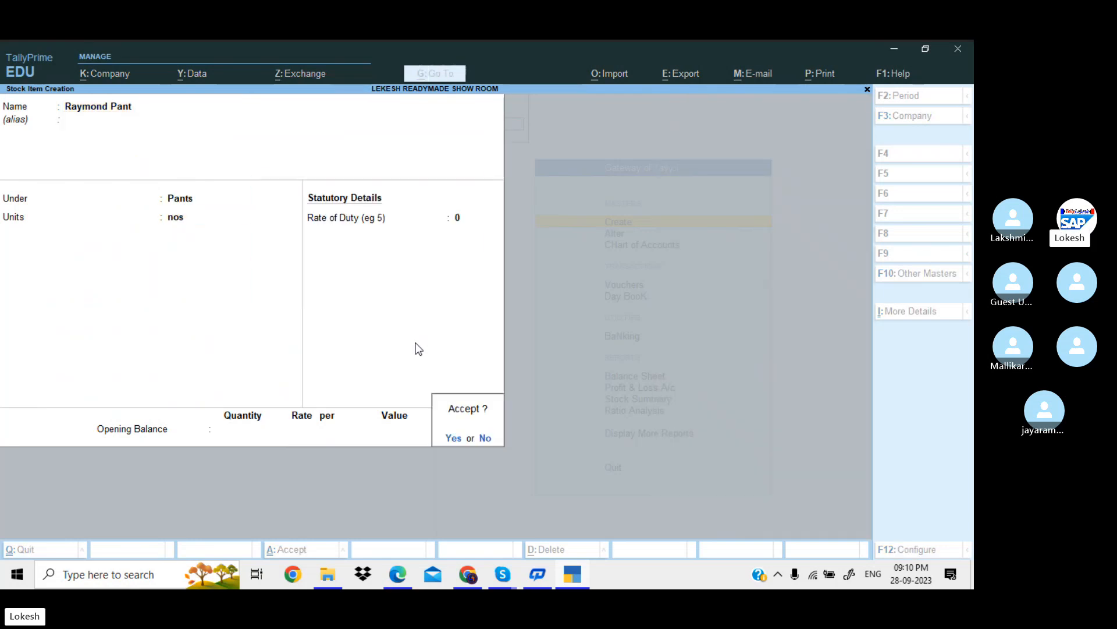
{"action": "key", "text": "Return"}
Create a stock item named Ocm Pant under Pants with unit nos, keeping the remaining defaults
{"action": "type", "text": "Oc"}
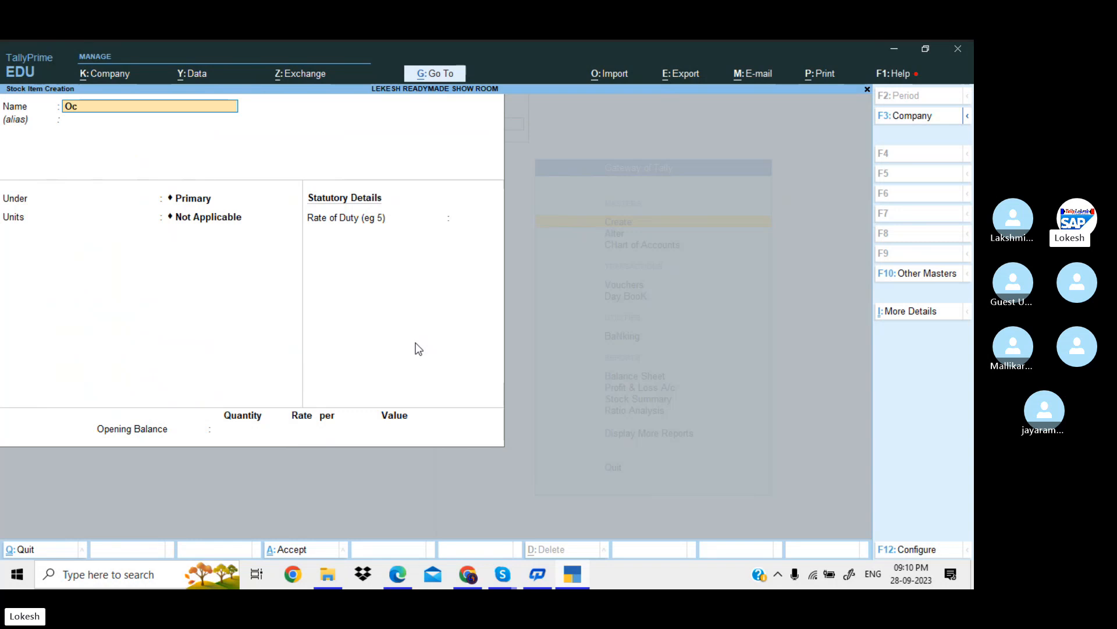
{"action": "type", "text": "m Pant"}
{"action": "key", "text": "Return"}
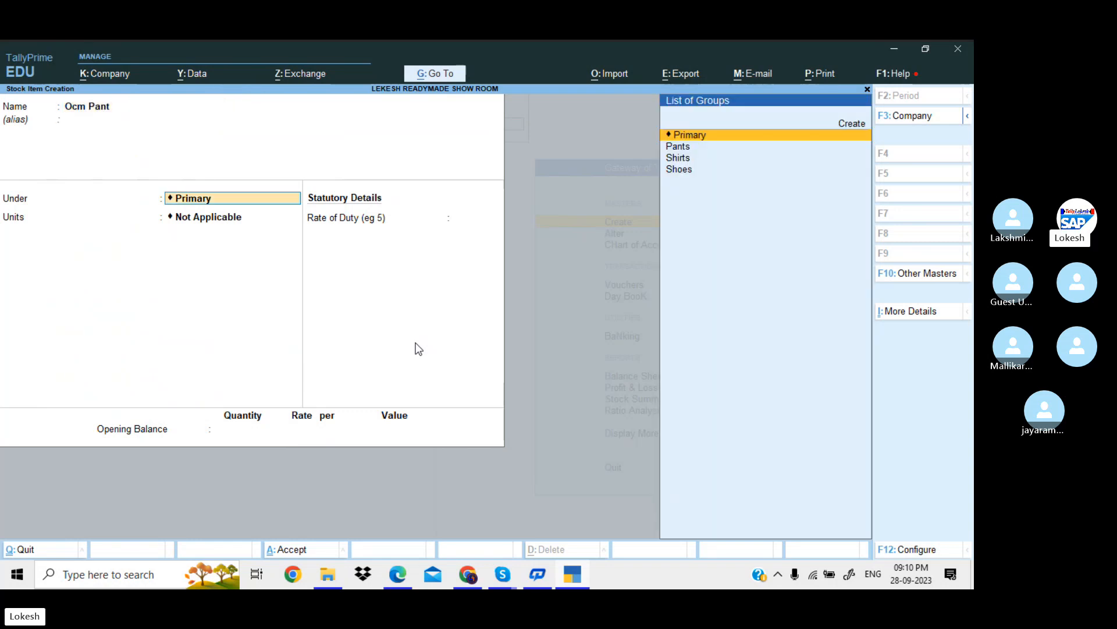
{"action": "key", "text": "Down"}
{"action": "key", "text": "Return"}
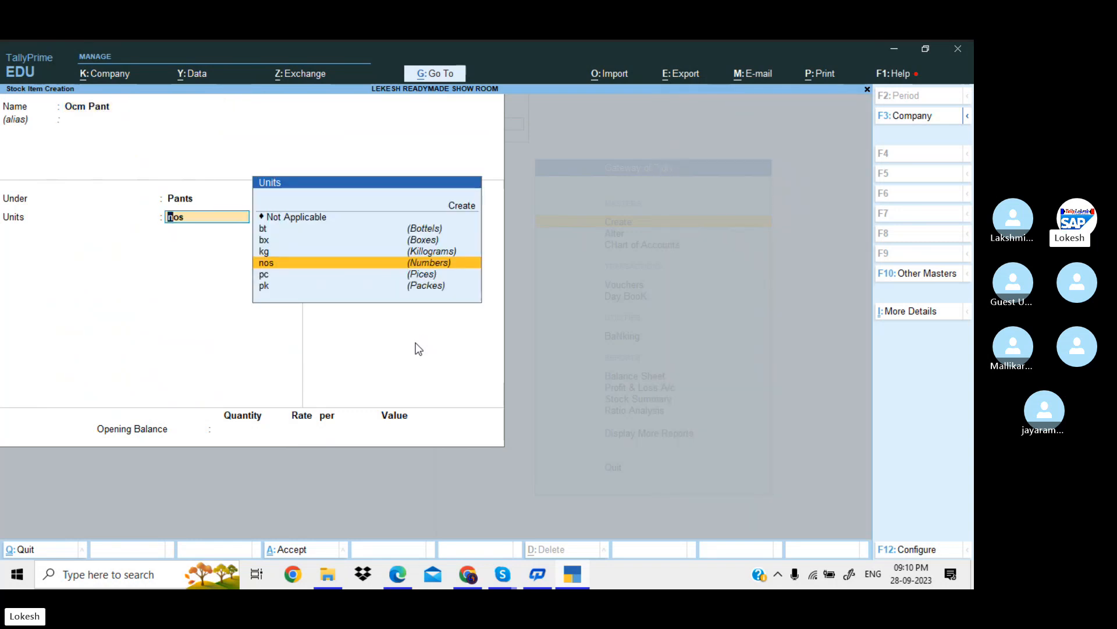
{"action": "key", "text": "Return"}
{"action": "key", "text": "Return"}
{"action": "key", "text": "Return"}
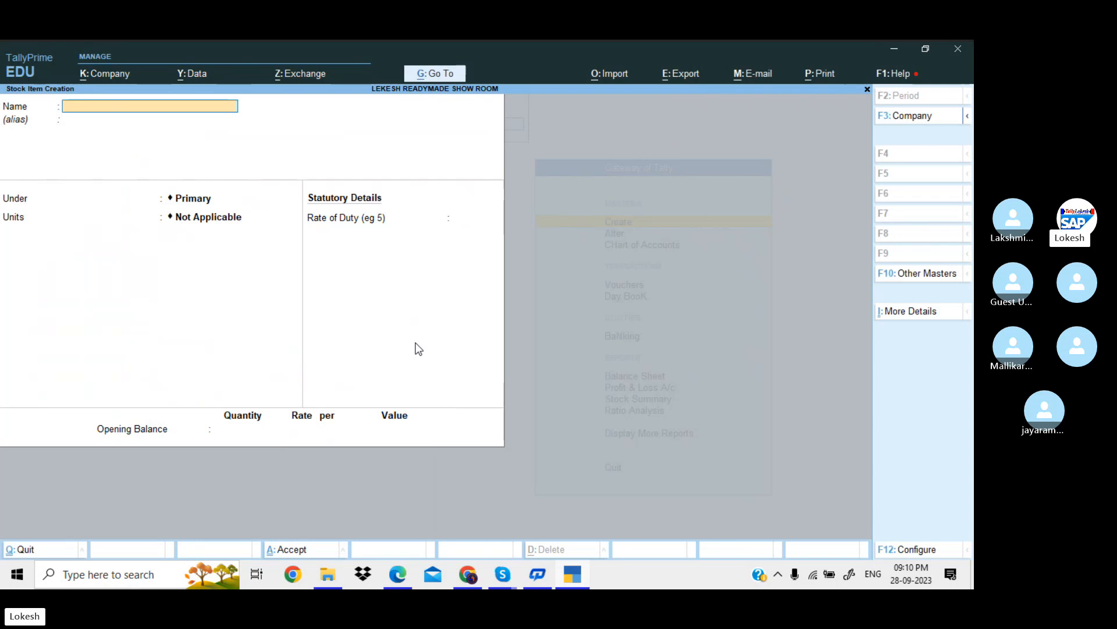
Create a stock item named Zodiac Shirt under Shirts with unit nos, keeping the remaining defaults
{"action": "type", "text": "Zodiac Shirt"}
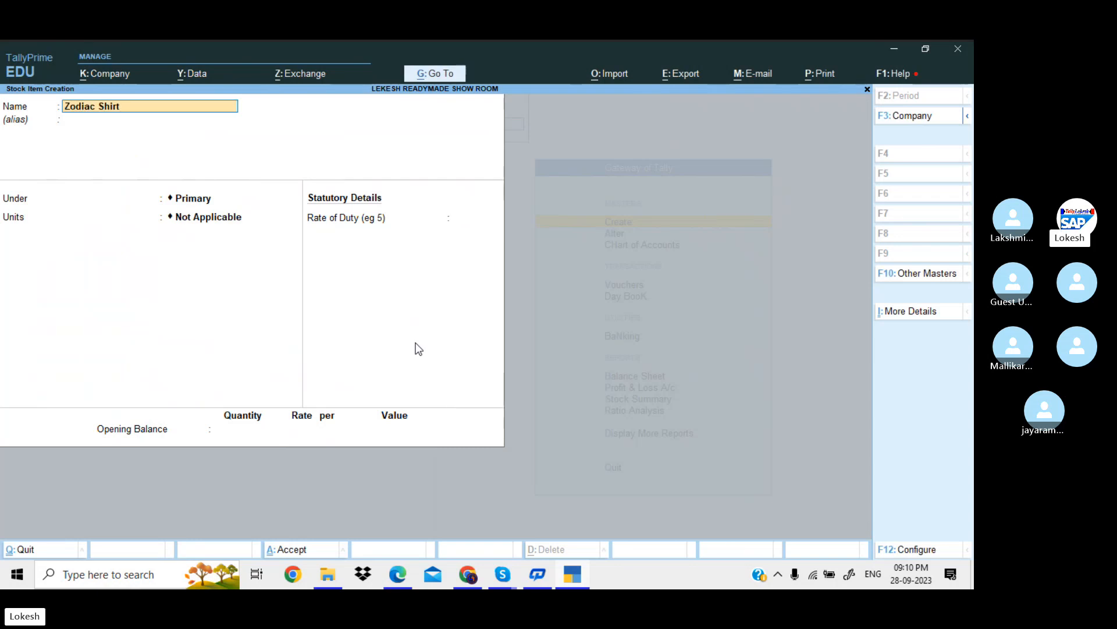
{"action": "key", "text": "Return"}
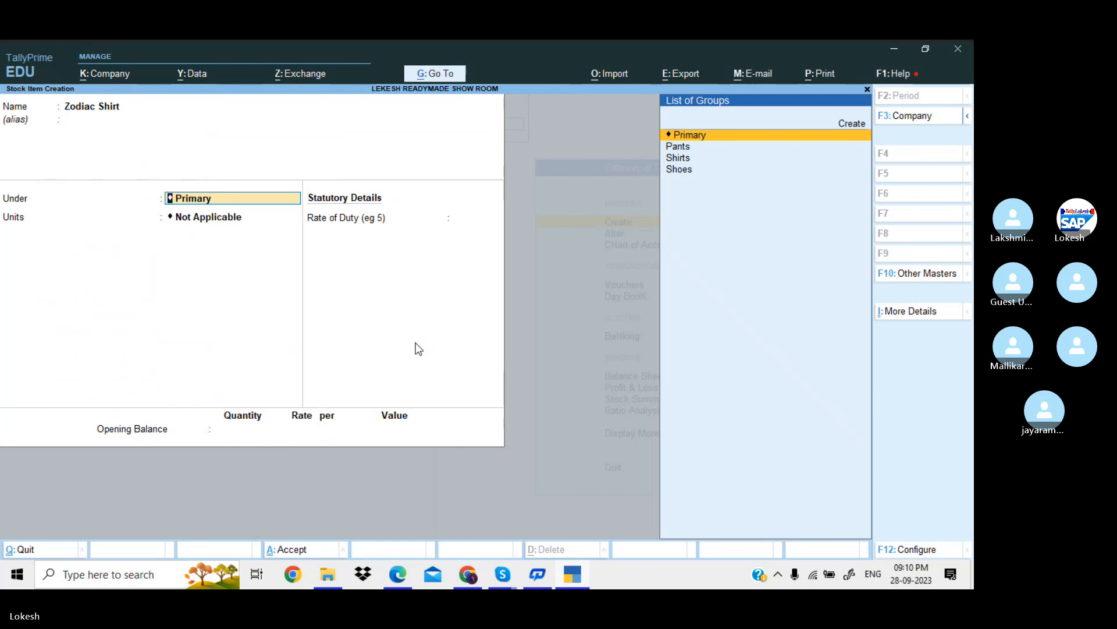
{"action": "key", "text": "Down"}
{"action": "key", "text": "Down"}
{"action": "key", "text": "Return"}
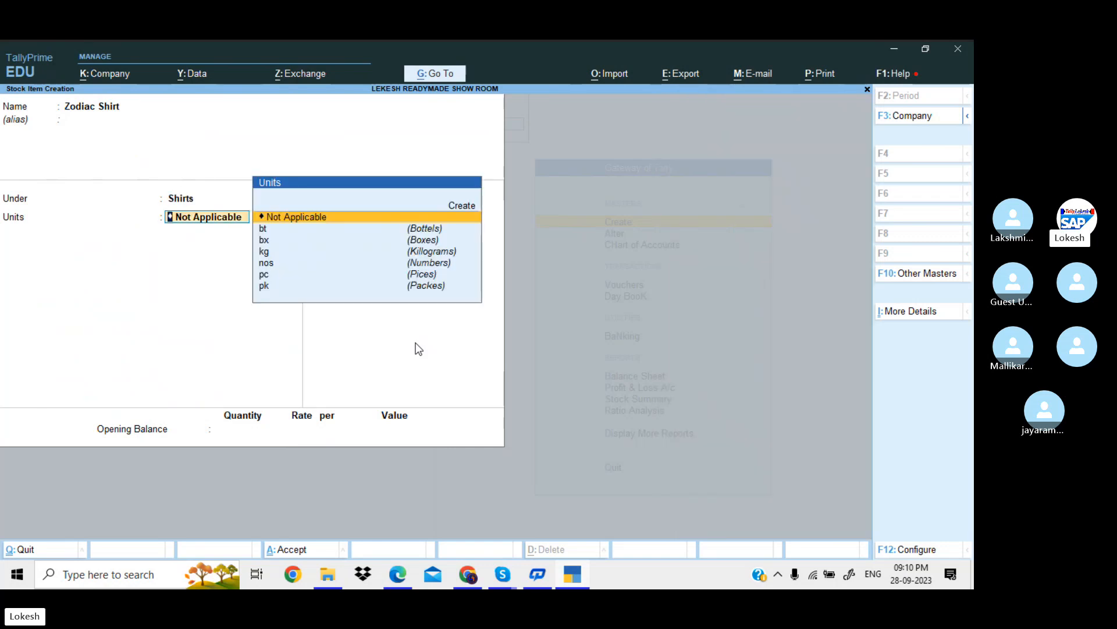
{"action": "key", "text": "Down"}
{"action": "key", "text": "Down"}
{"action": "key", "text": "Down"}
{"action": "key", "text": "Down"}
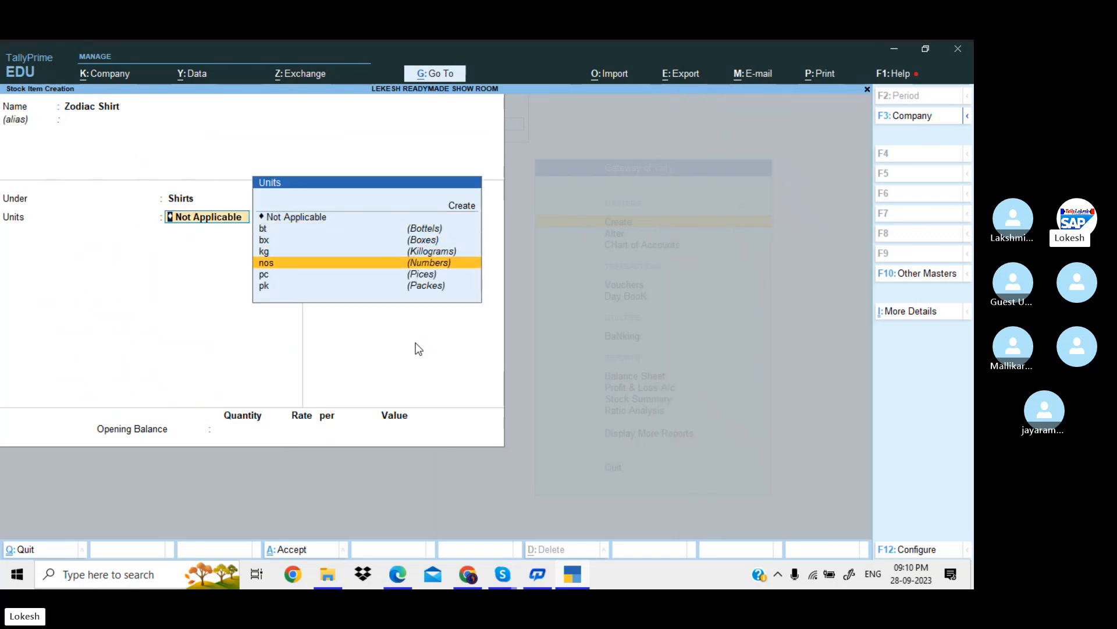
{"action": "key", "text": "Return"}
{"action": "key", "text": "Return"}
{"action": "key", "text": "Return"}
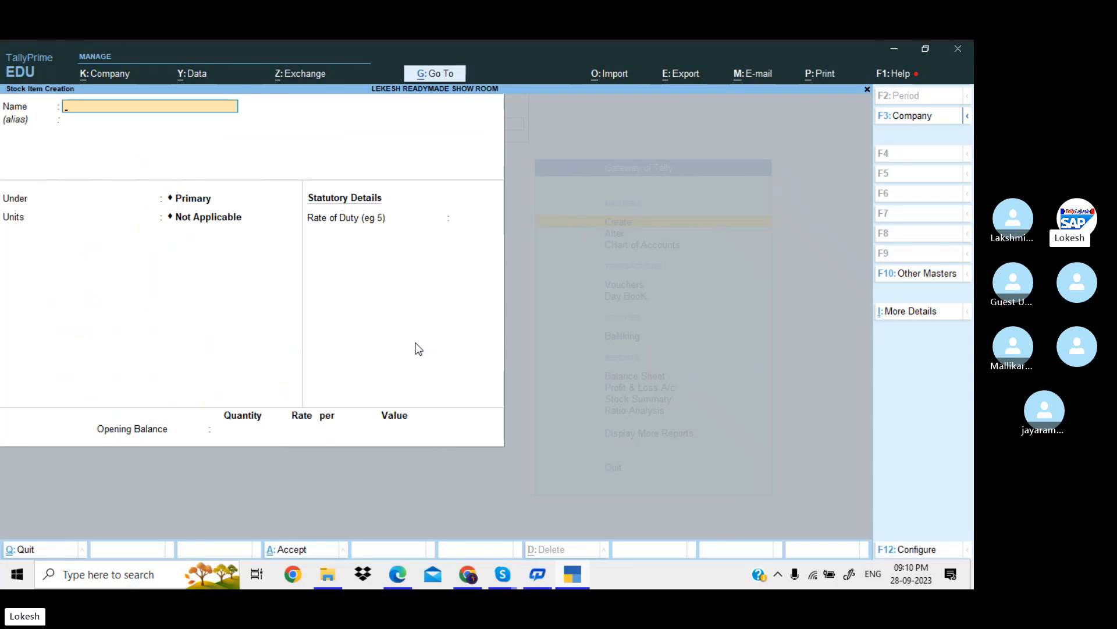
Create a stock item named Oxemburg Shirt under Shirts with unit nos and no opening balance
{"action": "type", "text": "Oxemburg Shir"}
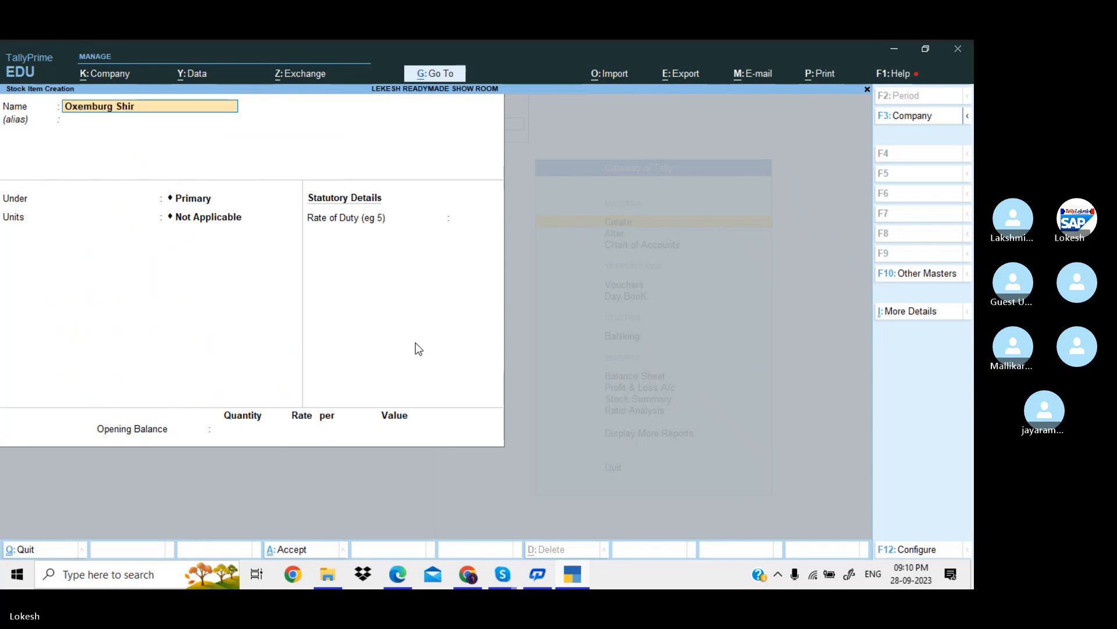
{"action": "type", "text": "t"}
{"action": "key", "text": "Return"}
{"action": "key", "text": "Down"}
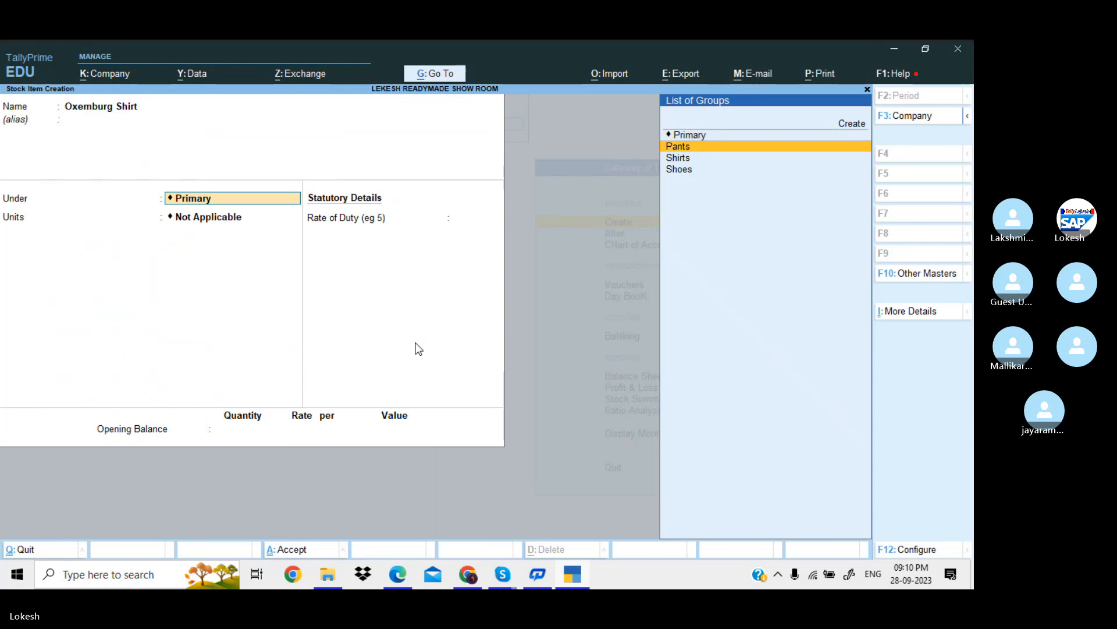
{"action": "key", "text": "Down"}
{"action": "key", "text": "Return"}
{"action": "type", "text": "nos"}
{"action": "key", "text": "Return"}
{"action": "key", "text": "Return"}
{"action": "key", "text": "Return"}
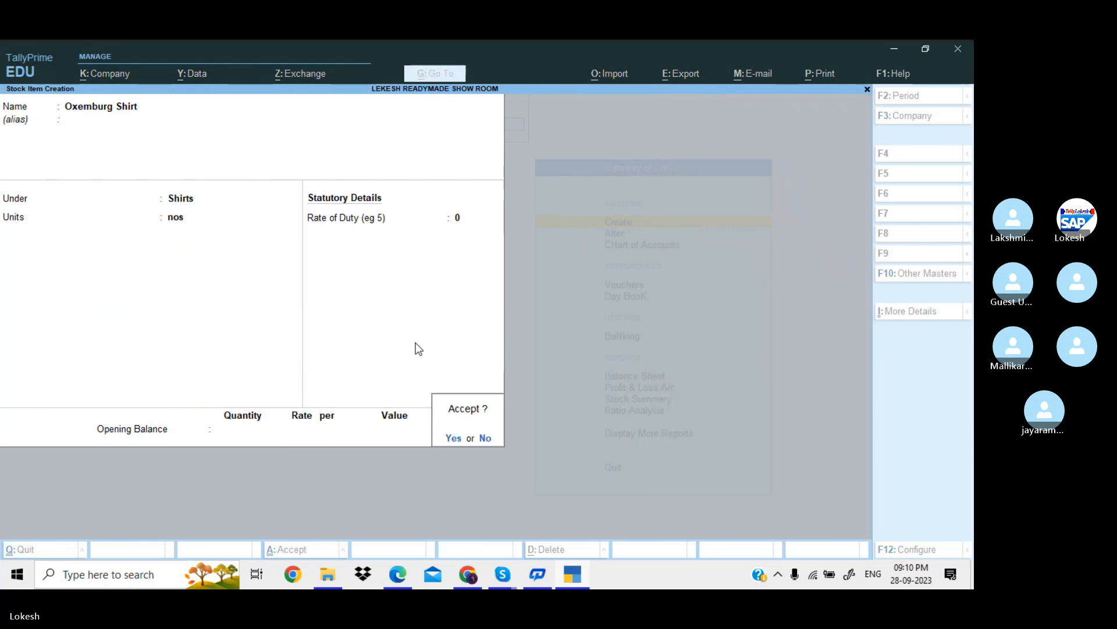
{"action": "key", "text": "Return"}
{"action": "type", "text": "Ni"}
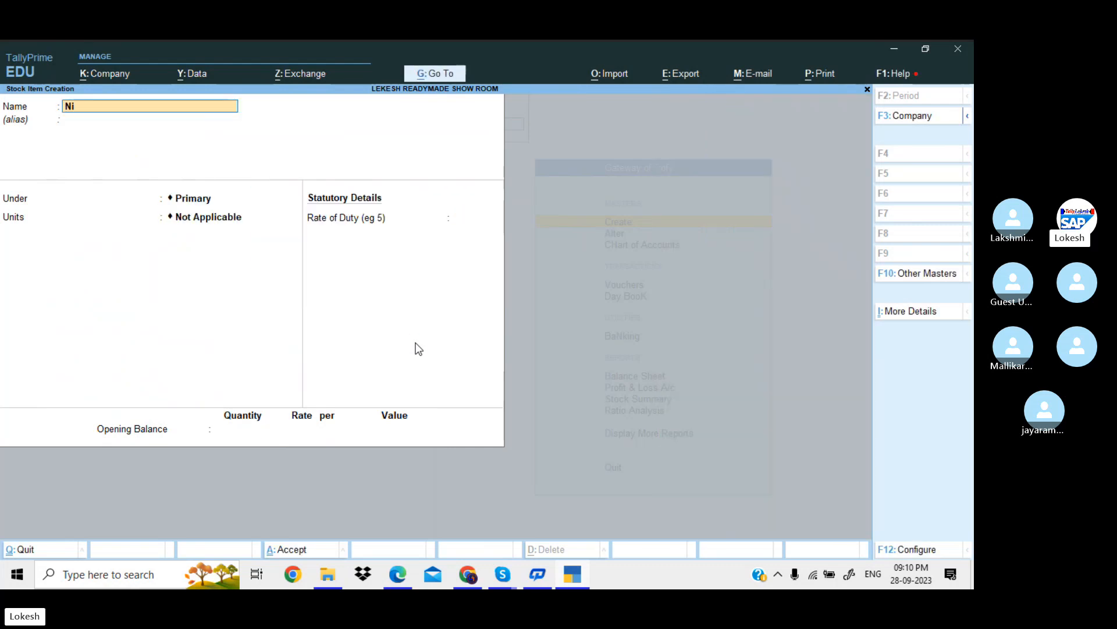
{"action": "type", "text": "ke Hso"}
{"action": "type", "text": "e"}
{"action": "key", "text": "BackSpace"}
{"action": "key", "text": "BackSpace"}
{"action": "key", "text": "BackSpace"}
{"action": "key", "text": "BackSpace"}
{"action": "type", "text": "Shoe"}
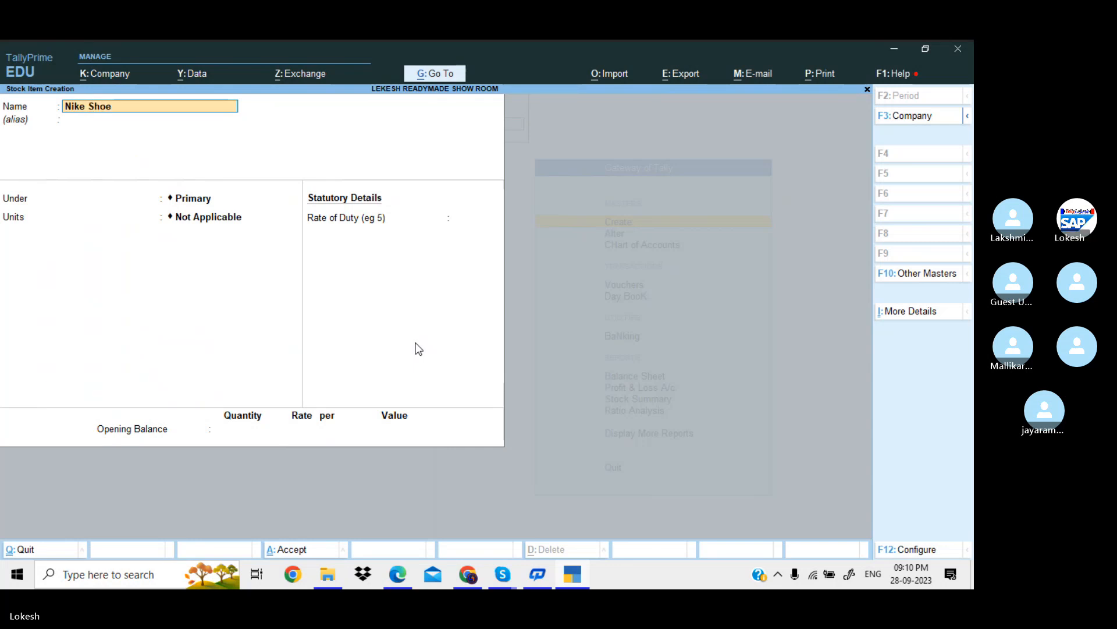
{"action": "type", "text": "s"}
{"action": "key", "text": "Return"}
{"action": "key", "text": "Down"}
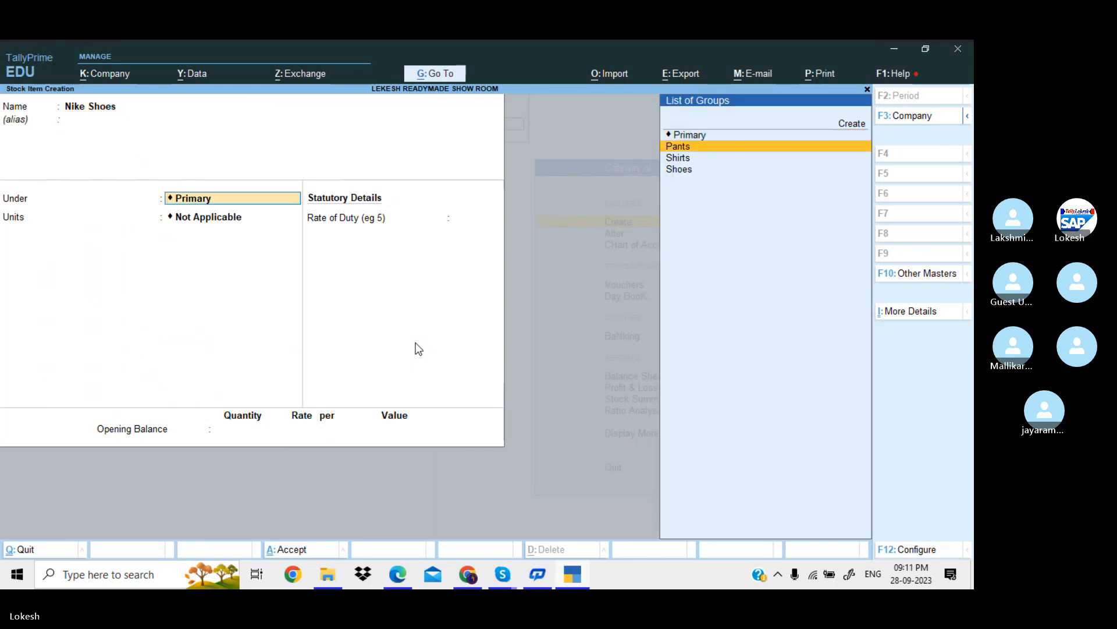
{"action": "key", "text": "Down"}
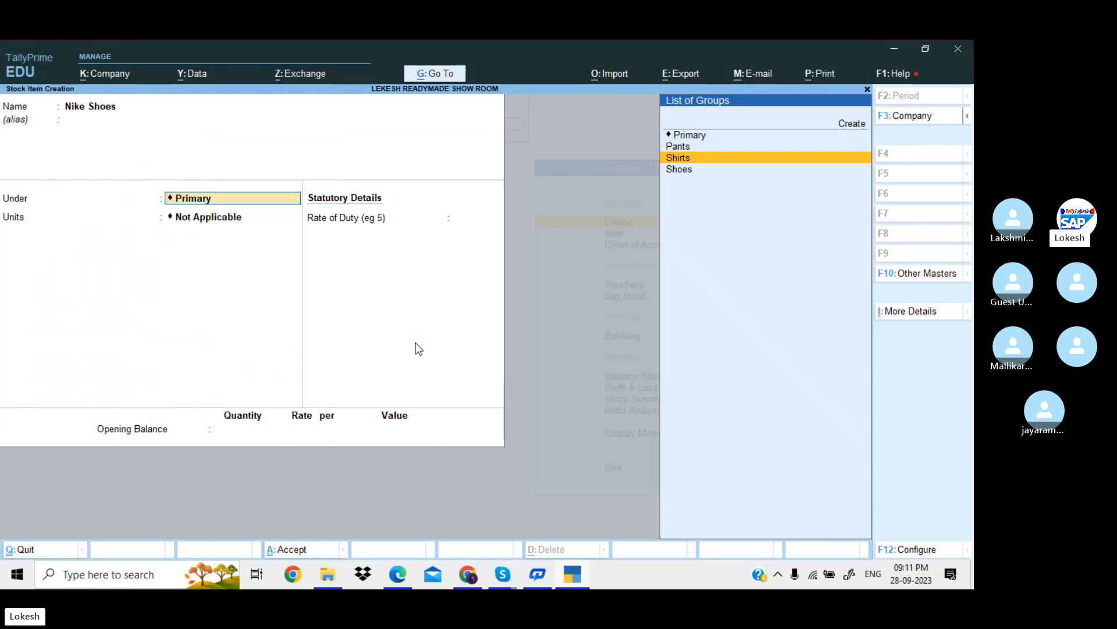
{"action": "key", "text": "BackSpace"}
{"action": "key", "text": "BackSpace"}
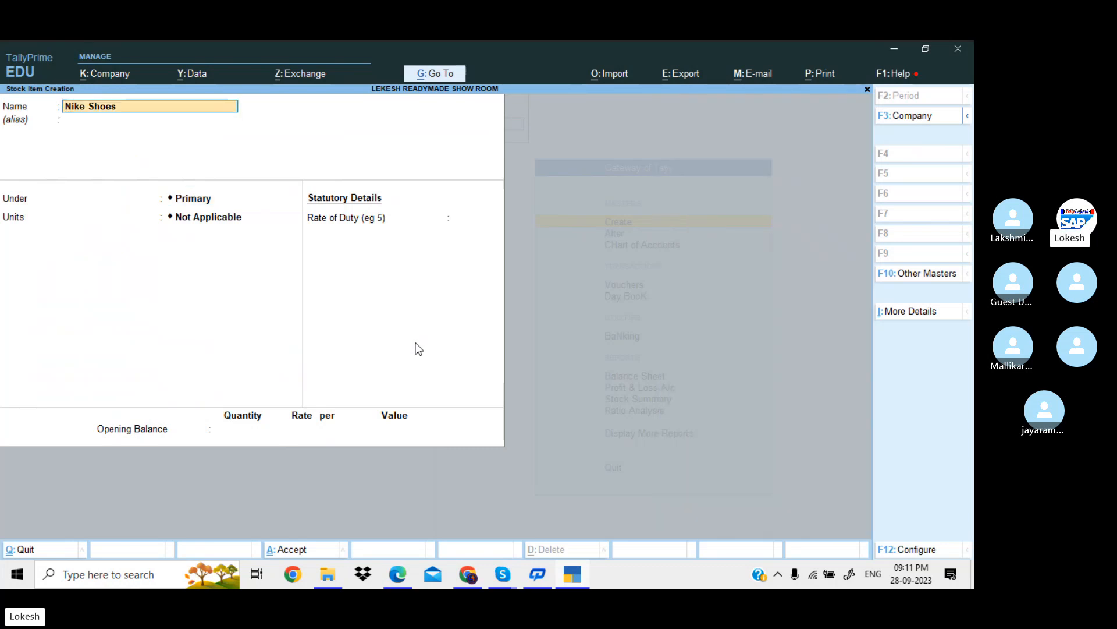
Create a stock item named Crocodile Shirt under Shirts with unit nos and no opening balance
{"action": "type", "text": "Crocodile Shirt"}
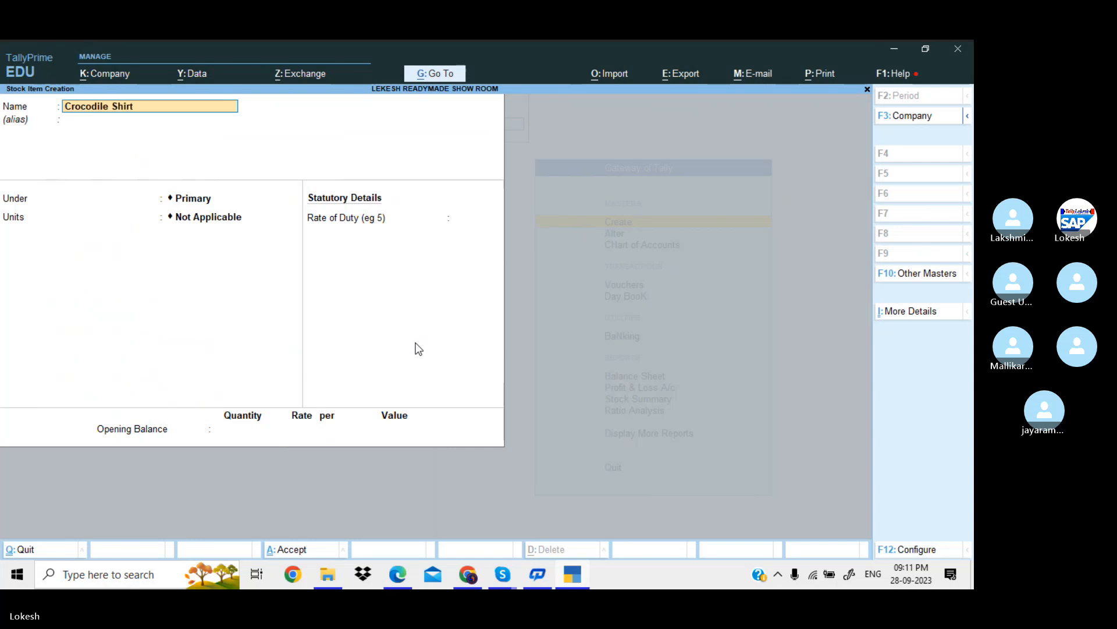
{"action": "key", "text": "Return"}
{"action": "key", "text": "Return"}
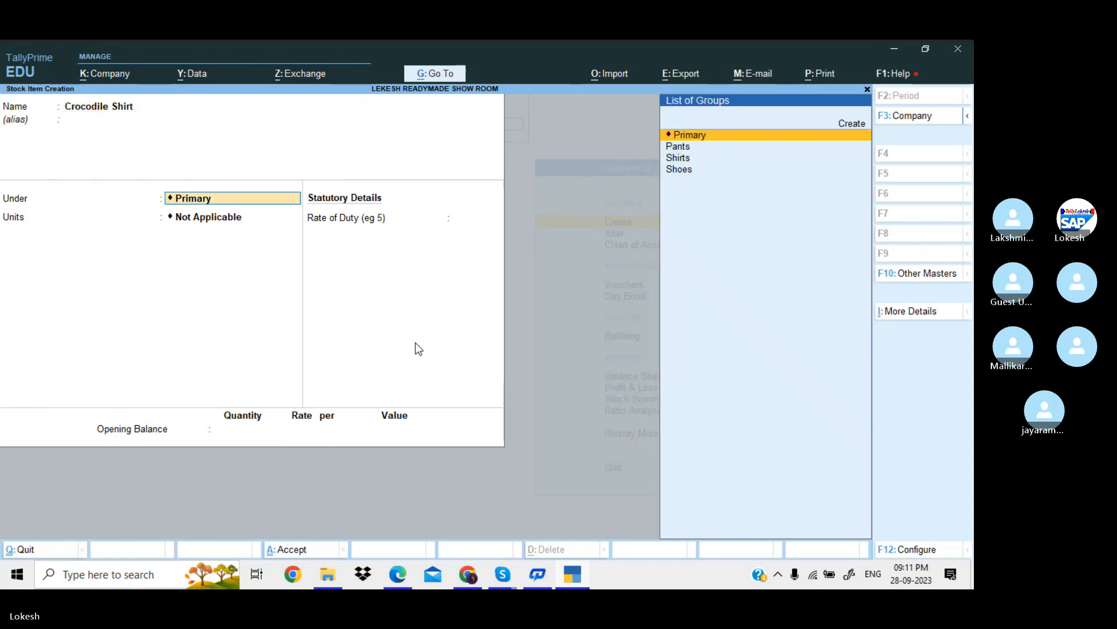
{"action": "key", "text": "Down"}
{"action": "key", "text": "Down"}
{"action": "key", "text": "Return"}
{"action": "key", "text": "Down"}
{"action": "key", "text": "Down"}
{"action": "key", "text": "Down"}
{"action": "key", "text": "Down"}
{"action": "key", "text": "Return"}
{"action": "key", "text": "Return"}
{"action": "key", "text": "Return"}
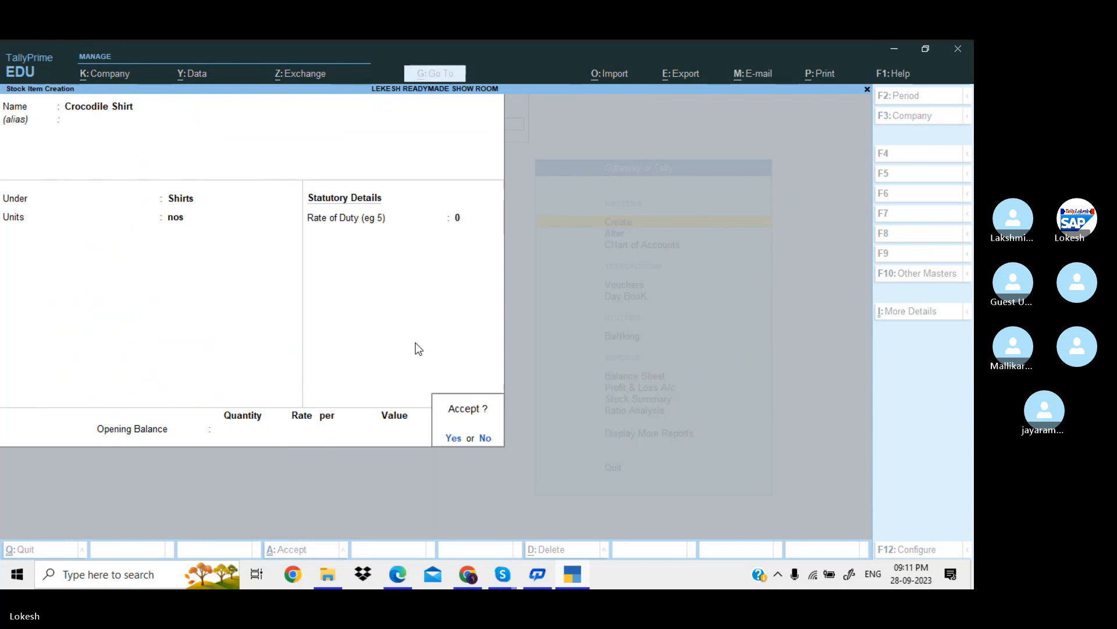
{"action": "key", "text": "Return"}
Create a stock item named Bata Shoes under Shoes with unit bx and no opening balance
{"action": "type", "text": "Ba"}
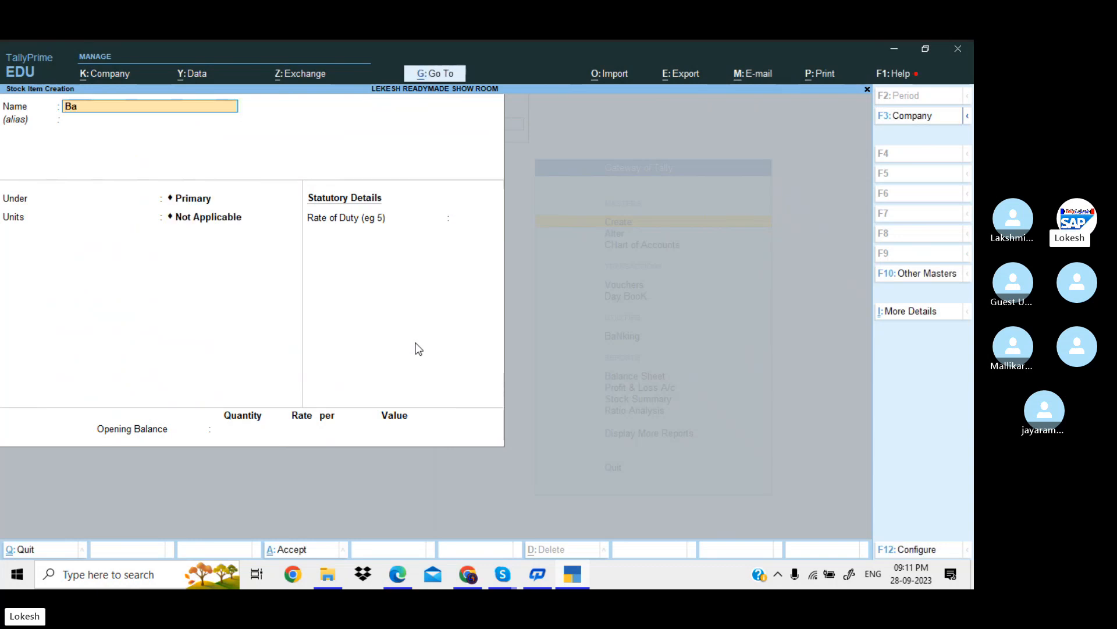
{"action": "type", "text": "ta Shoes"}
{"action": "key", "text": "Return"}
{"action": "key", "text": "Return"}
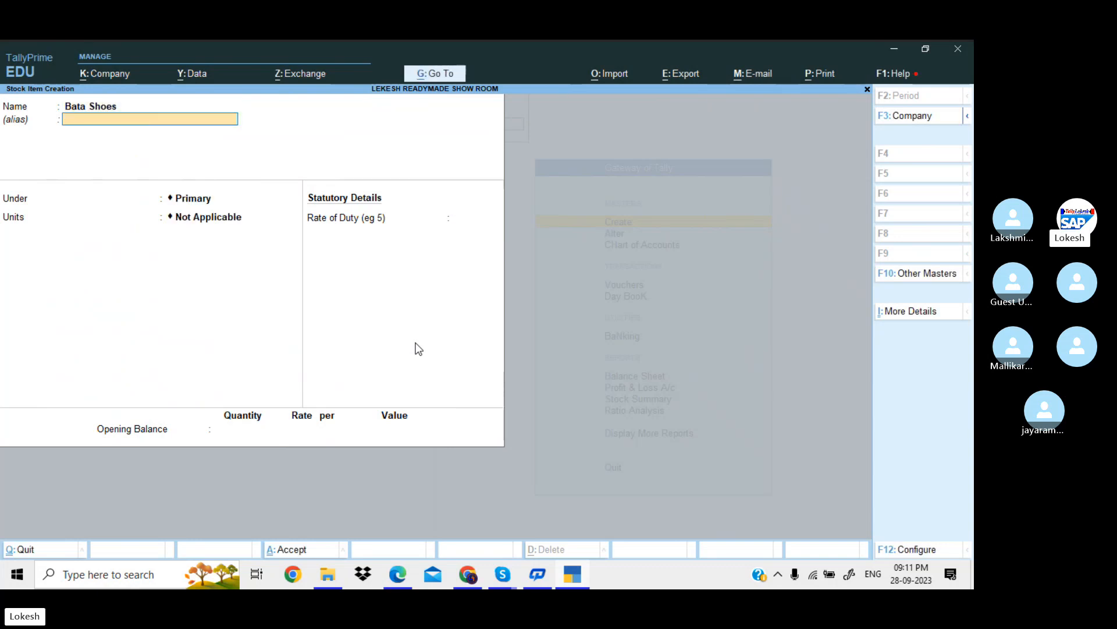
{"action": "key", "text": "Down"}
{"action": "key", "text": "Down"}
{"action": "key", "text": "Down"}
{"action": "key", "text": "Return"}
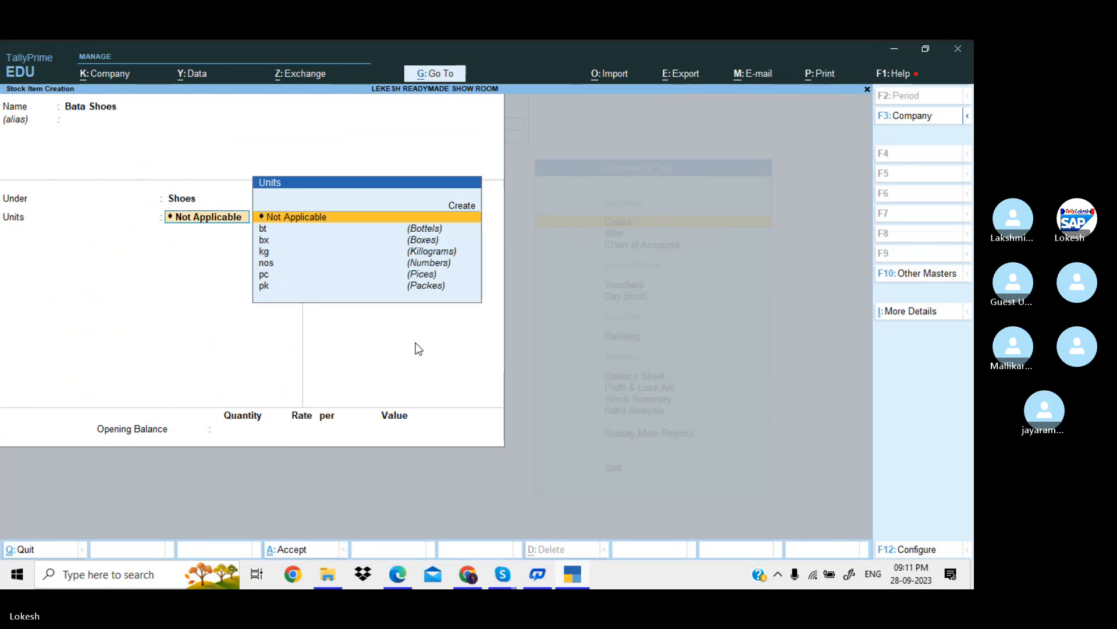
{"action": "key", "text": "Down"}
{"action": "key", "text": "Down"}
{"action": "key", "text": "Down"}
{"action": "key", "text": "Down"}
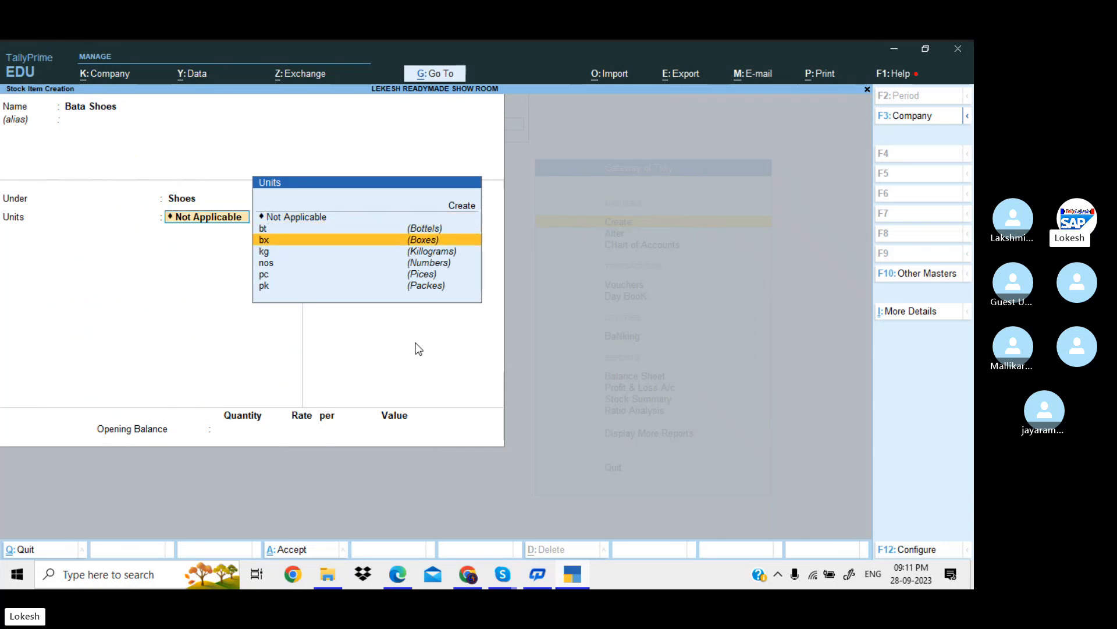
{"action": "key", "text": "Down"}
{"action": "key", "text": "Up"}
{"action": "key", "text": "Up"}
{"action": "key", "text": "Up"}
{"action": "key", "text": "Return"}
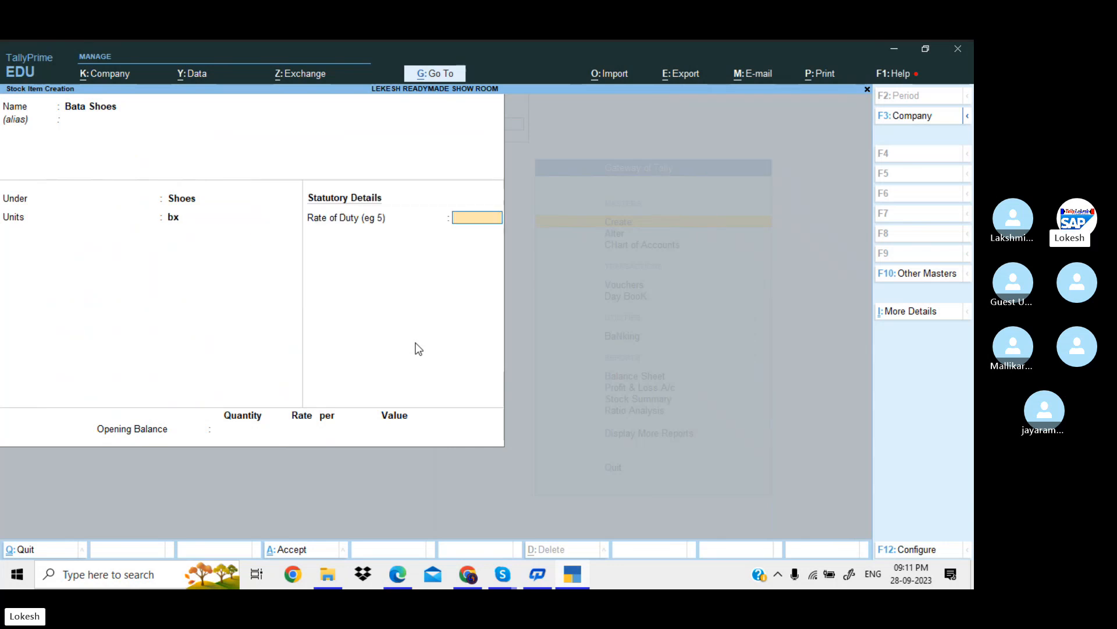
{"action": "key", "text": "Return"}
{"action": "key", "text": "Return"}
{"action": "key", "text": "Return"}
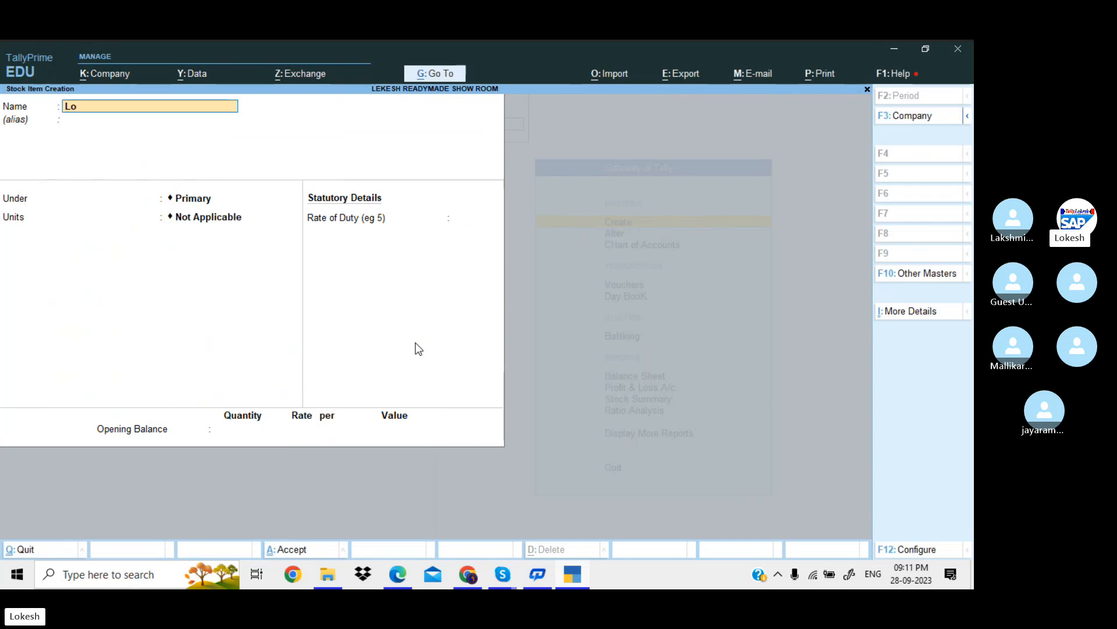
Create a stock item named Lotus Shoes under Shoes with unit bx, keeping the remaining defaults
{"action": "type", "text": "Lotus HoS"}
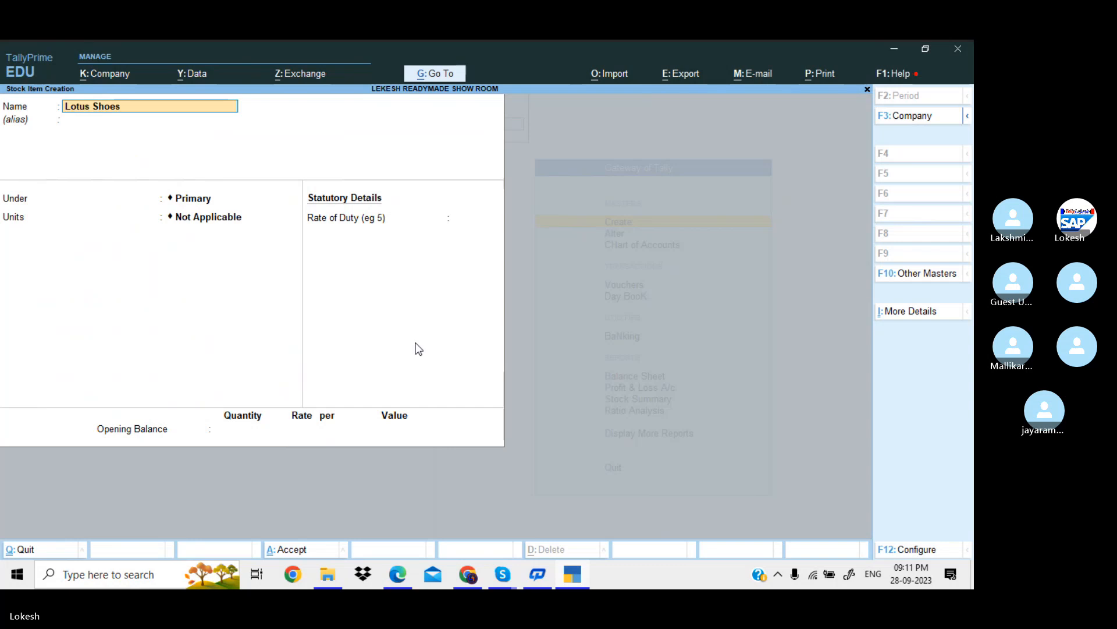
{"action": "type", "text": "hoes"}
{"action": "key", "text": "Return"}
{"action": "key", "text": "Down"}
{"action": "key", "text": "Down"}
{"action": "key", "text": "Down"}
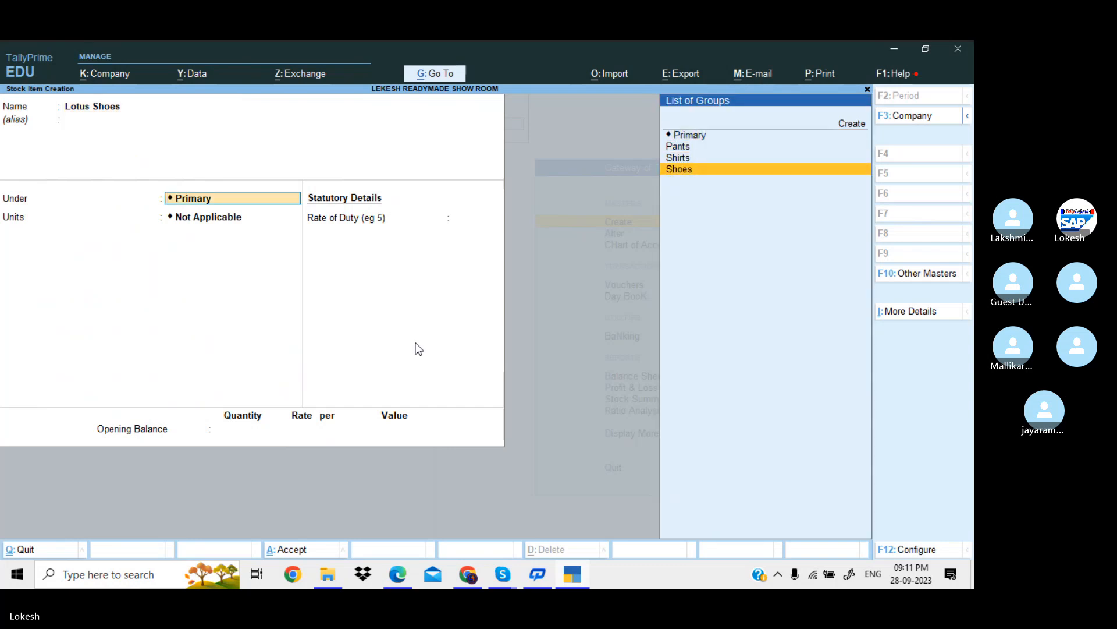
{"action": "key", "text": "Return"}
{"action": "type", "text": "bx"}
{"action": "key", "text": "Return"}
{"action": "key", "text": "Return"}
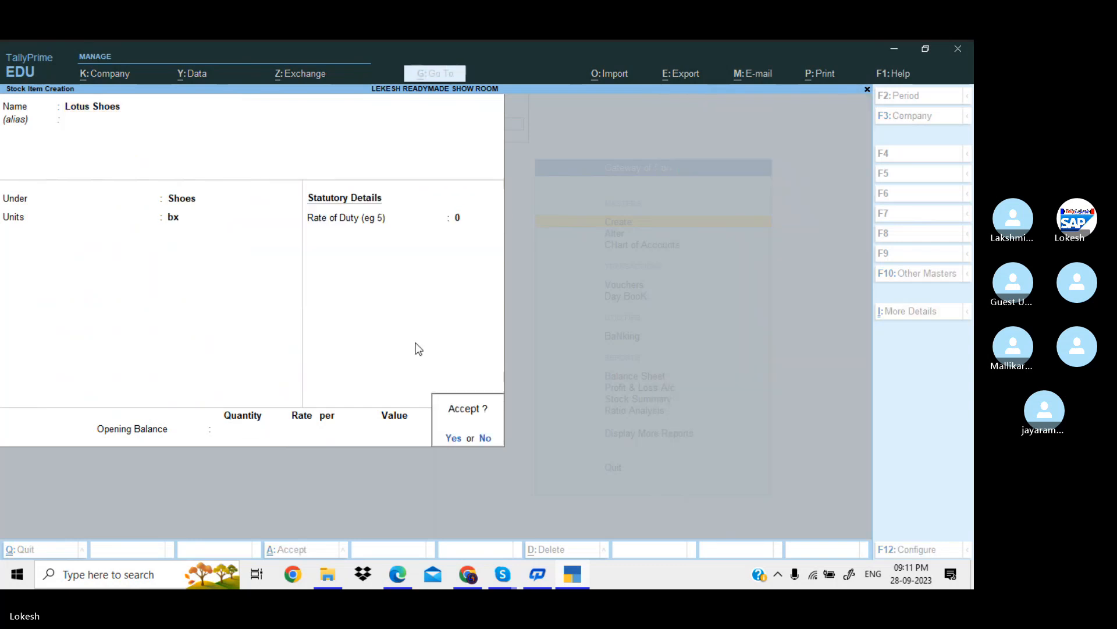
{"action": "key", "text": "Return"}
Create a stock item named Nike Shoes under Shoes with unit bx, and return to the Gateway of Tally
{"action": "type", "text": "Nike Shoes"}
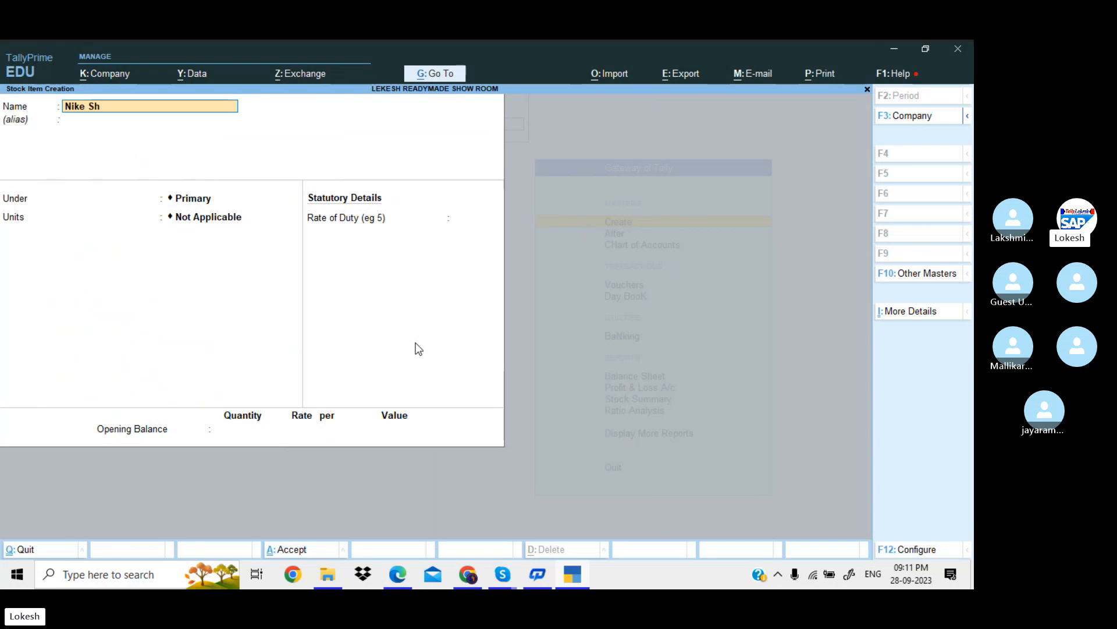
{"action": "key", "text": "Return"}
{"action": "key", "text": "Down"}
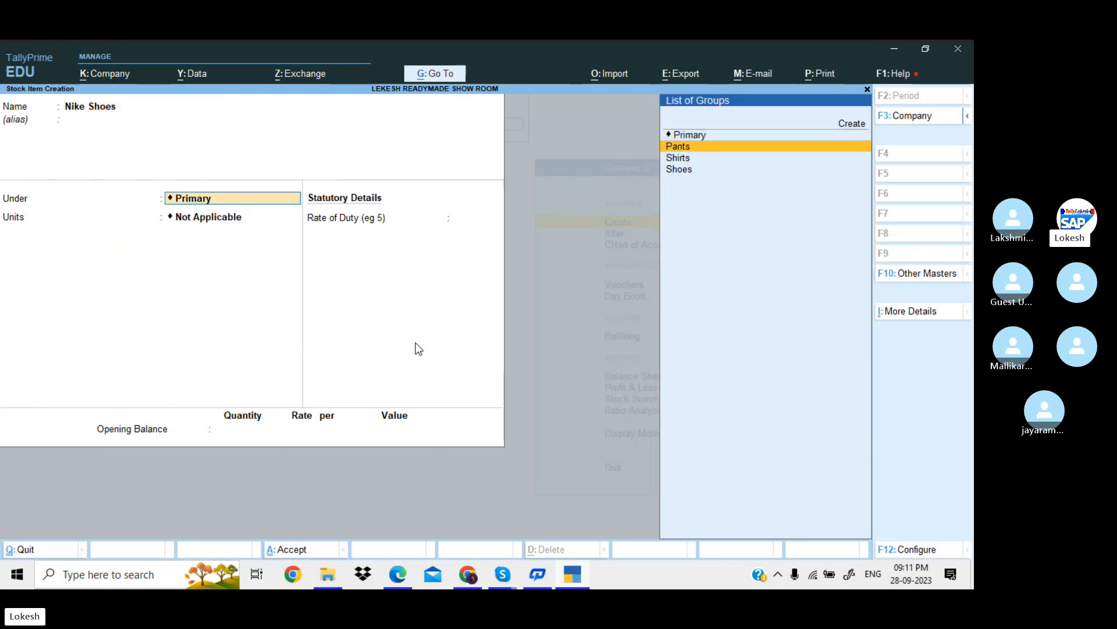
{"action": "key", "text": "Down"}
{"action": "key", "text": "Down"}
{"action": "key", "text": "Return"}
{"action": "type", "text": "bx"}
{"action": "key", "text": "Return"}
{"action": "key", "text": "Return"}
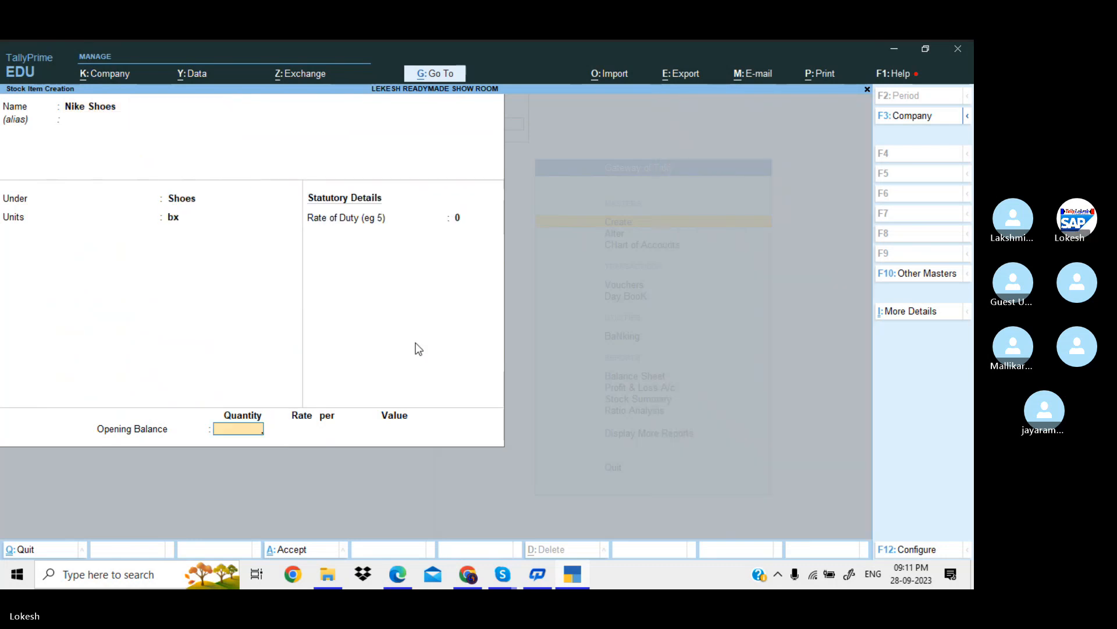
{"action": "key", "text": "Return"}
{"action": "key", "text": "Return"}
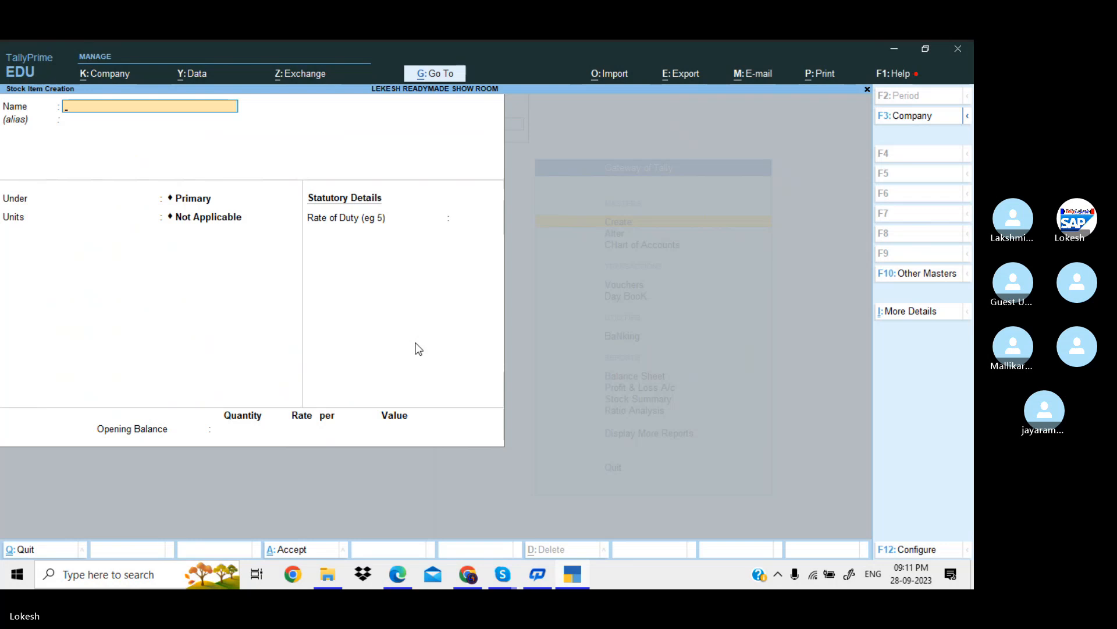
{"action": "key", "text": "Escape"}
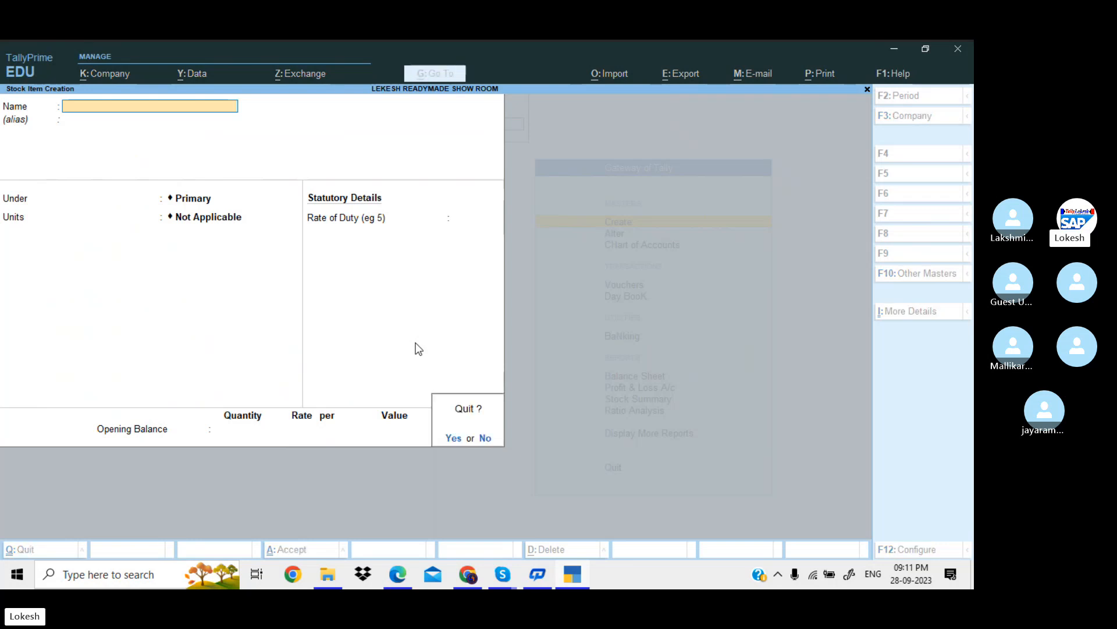
{"action": "key", "text": "y"}
{"action": "key", "text": "Escape"}
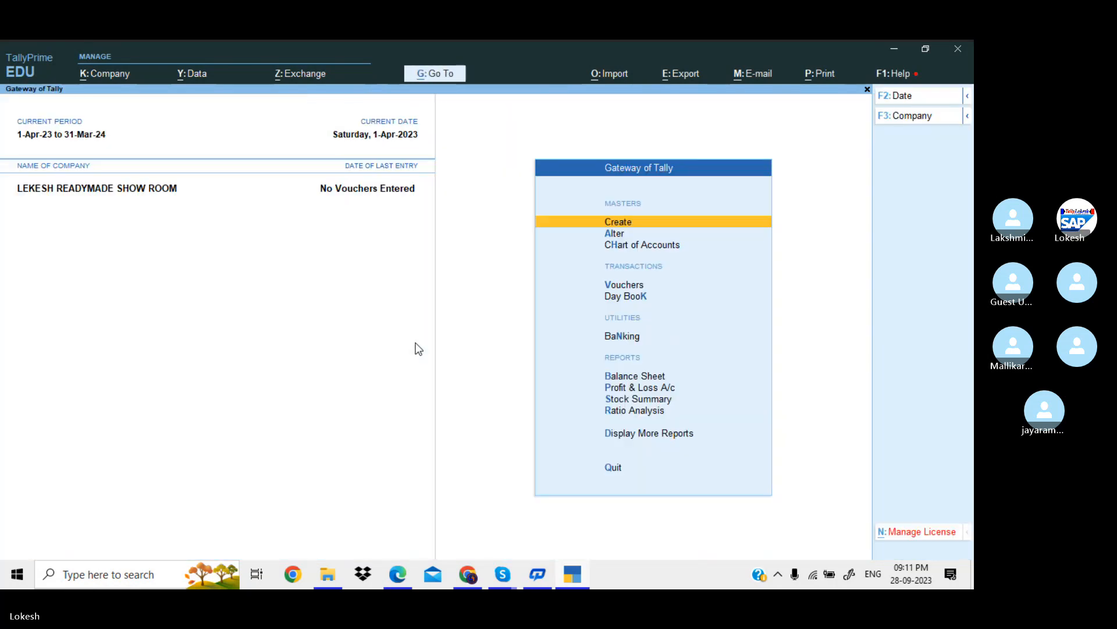
Start a receipt voucher and credit the Capital ledger with 2000000
{"action": "key", "text": "Down"}
{"action": "key", "text": "Down"}
{"action": "key", "text": "Down"}
{"action": "key", "text": "Return"}
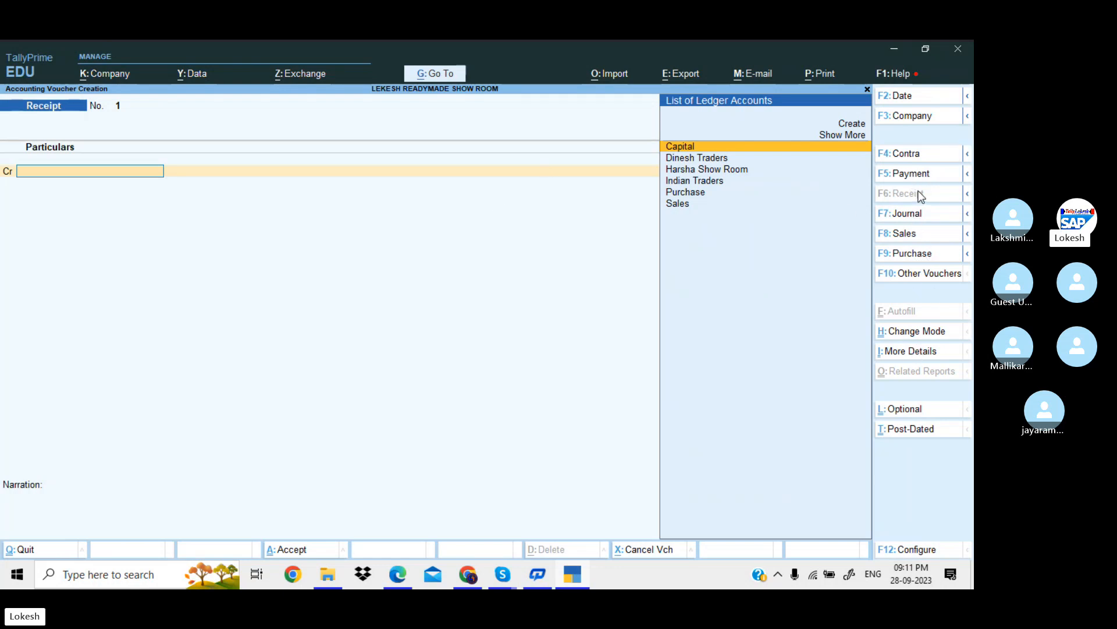
{"action": "key", "text": "Down"}
{"action": "key", "text": "Up"}
{"action": "key", "text": "Return"}
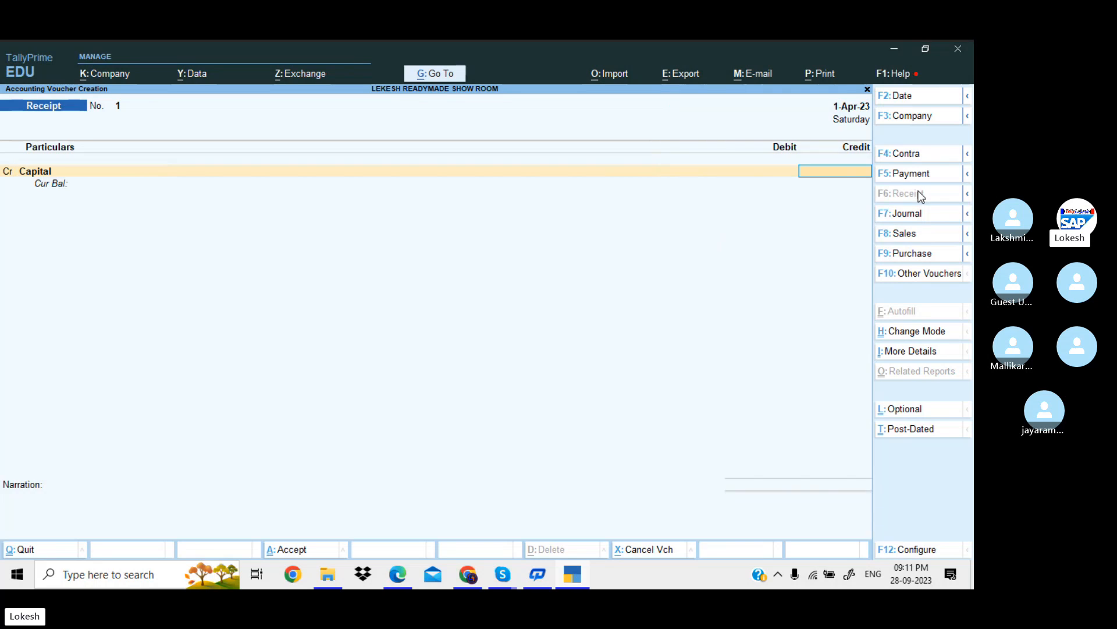
{"action": "type", "text": "2000000"}
{"action": "key", "text": "Return"}
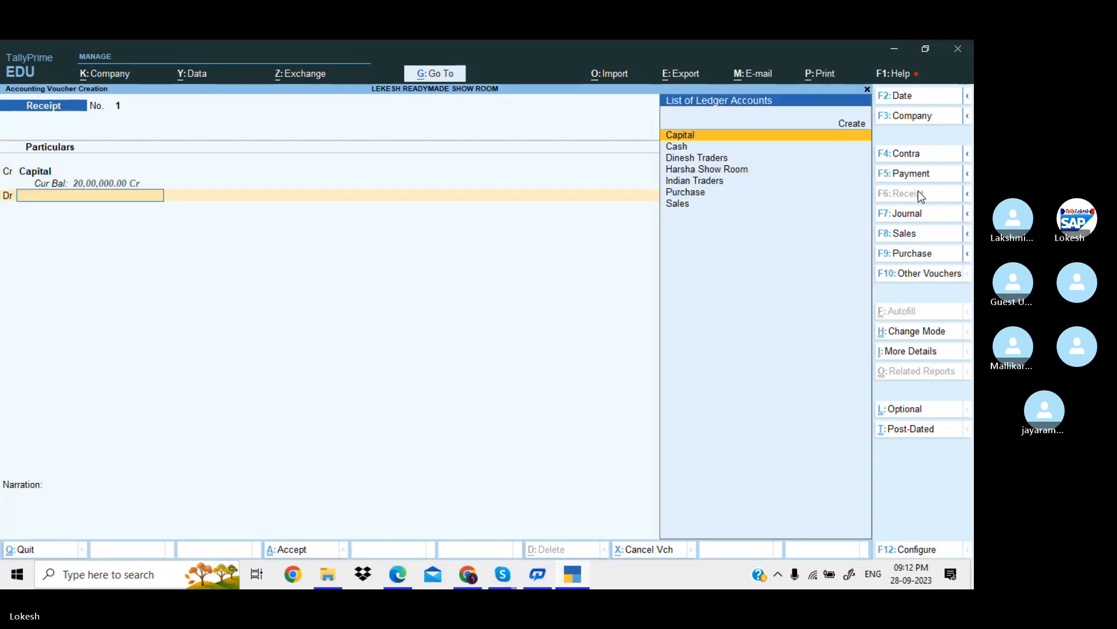
Debit the Cash ledger for the full receipt amount and save the voucher without a narration
{"action": "key", "text": "Down"}
{"action": "key", "text": "Return"}
{"action": "key", "text": "Return"}
{"action": "key", "text": "Return"}
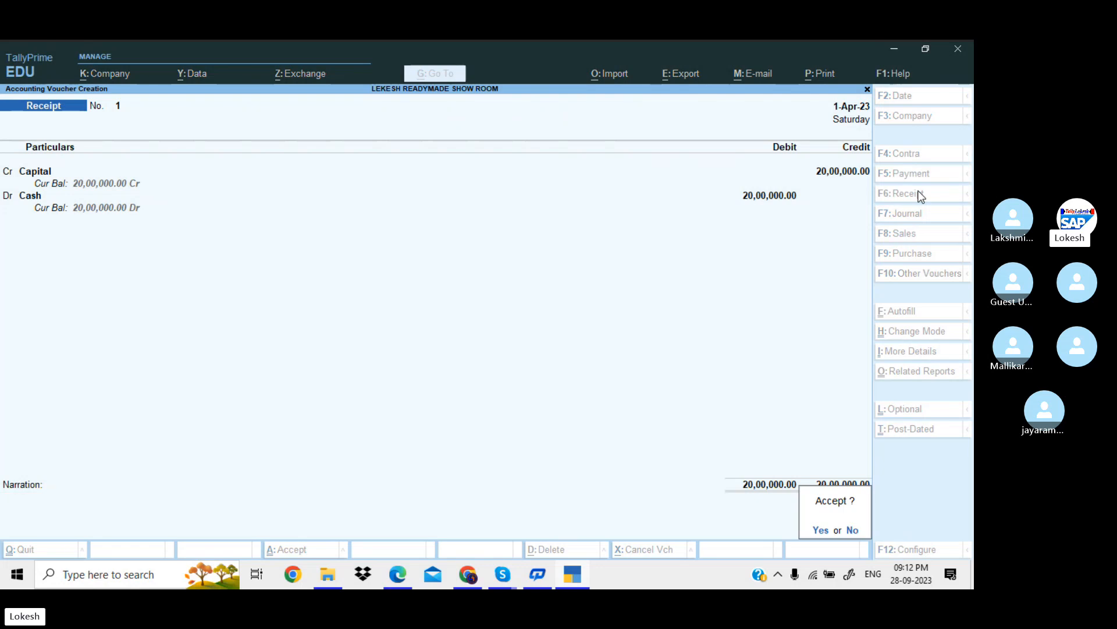
{"action": "key", "text": "Return"}
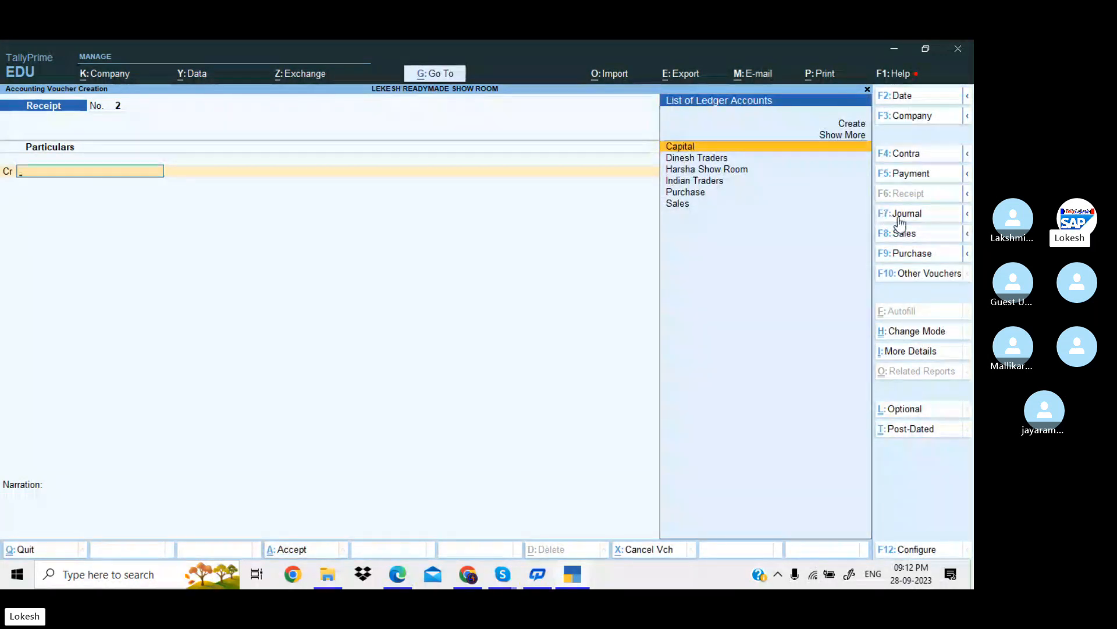
{"action": "left_click", "coordinate": [922, 254]}
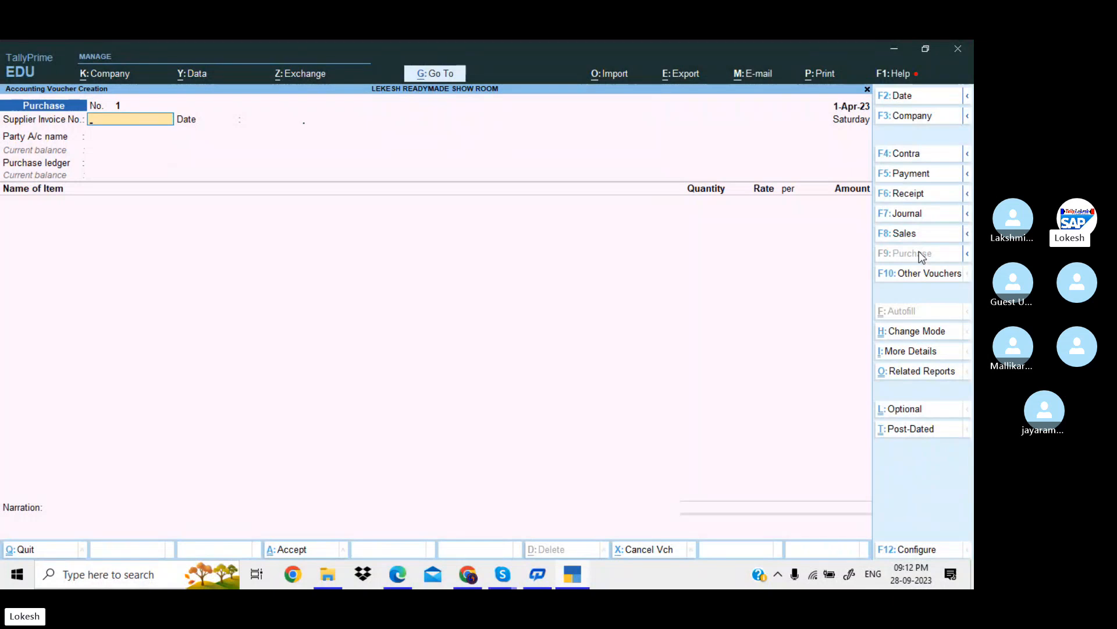
{"action": "key", "text": "Return"}
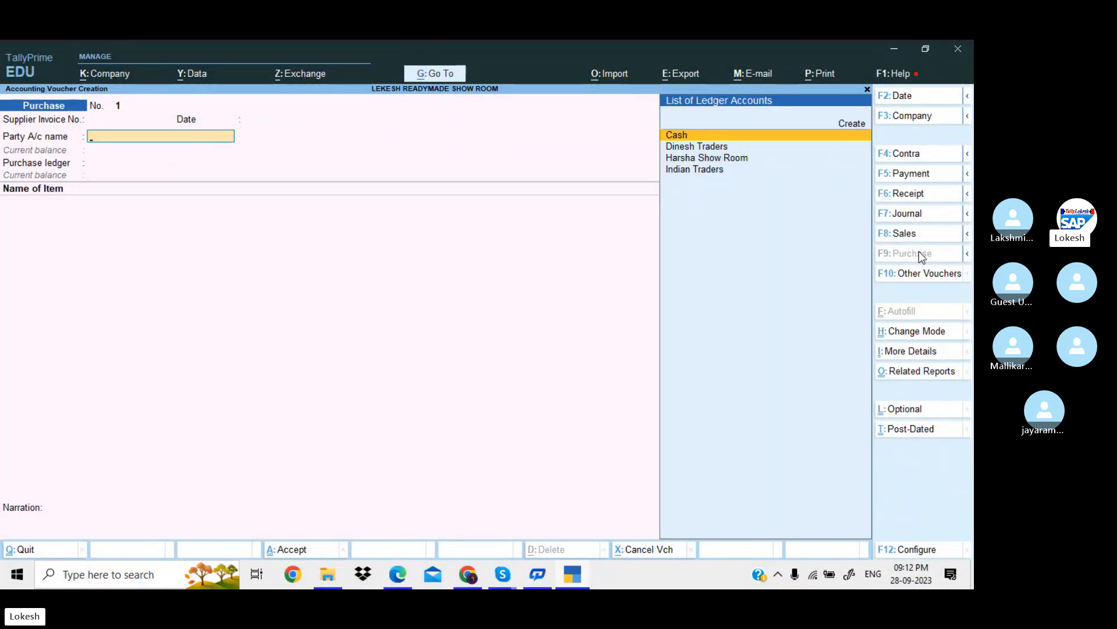
{"action": "key", "text": "Down"}
{"action": "key", "text": "Down"}
{"action": "key", "text": "Return"}
{"action": "key", "text": "Return"}
{"action": "key", "text": "Return"}
{"action": "key", "text": "Return"}
{"action": "key", "text": "Return"}
{"action": "key", "text": "Return"}
{"action": "key", "text": "Return"}
{"action": "key", "text": "Return"}
{"action": "key", "text": "Return"}
{"action": "key", "text": "Return"}
{"action": "key", "text": "Return"}
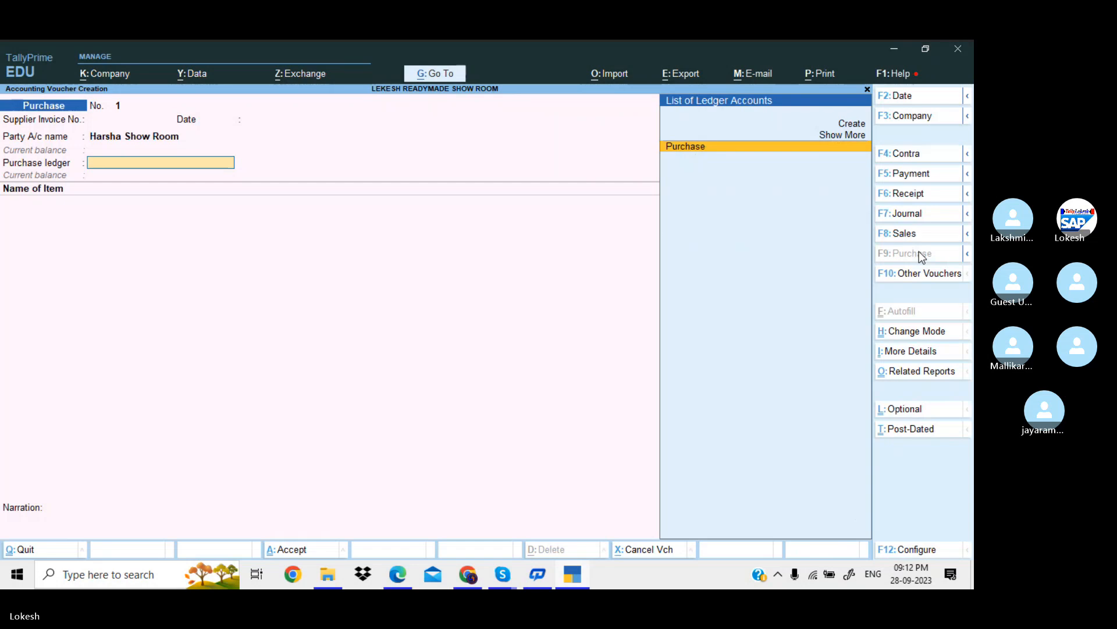
{"action": "key", "text": "BackSpace"}
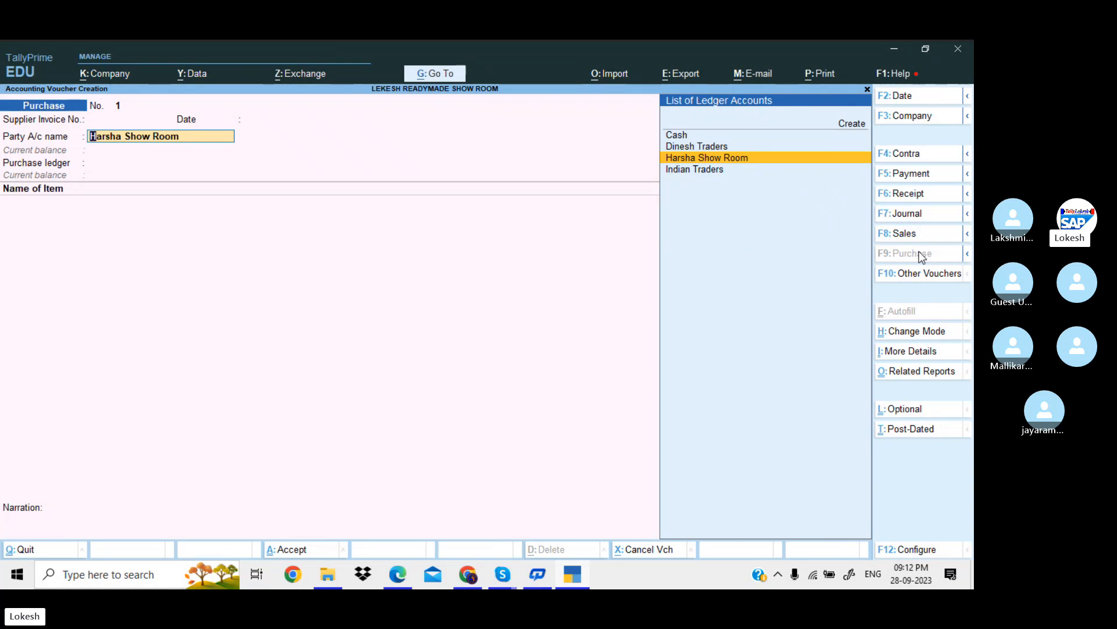
{"action": "key", "text": "Escape"}
{"action": "key", "text": "Escape"}
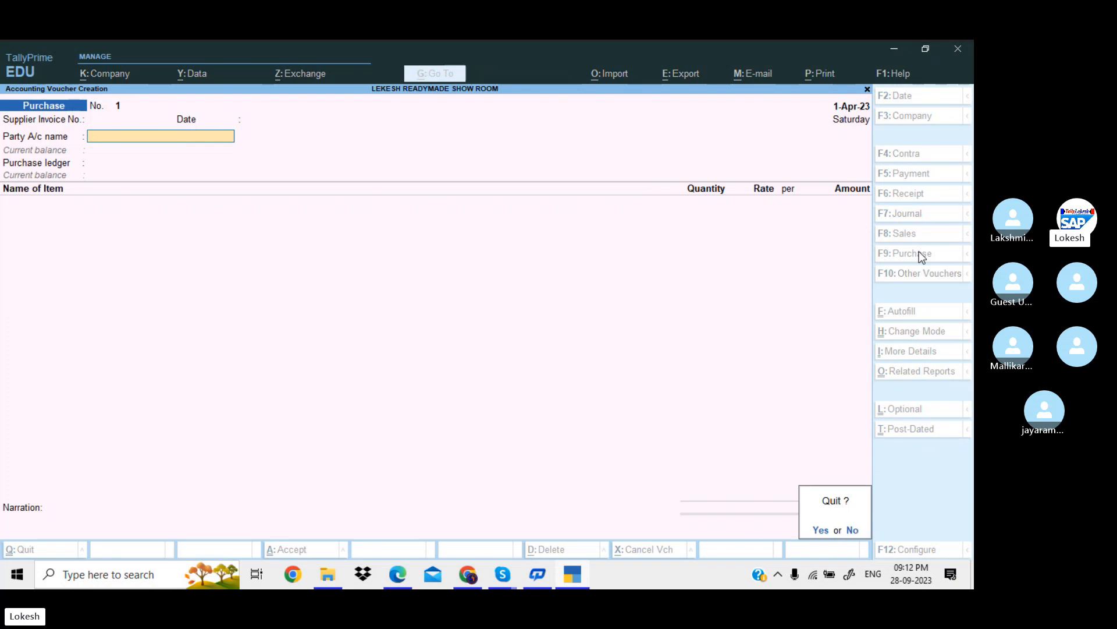
{"action": "key", "text": "y"}
{"action": "key", "text": "Return"}
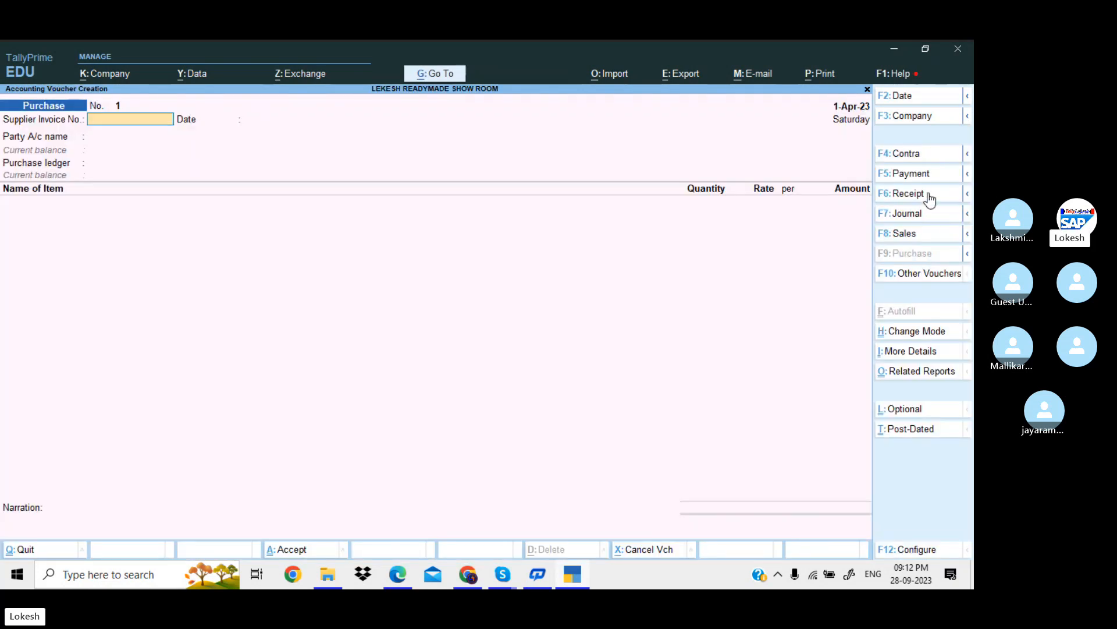
{"action": "left_click", "coordinate": [915, 237]}
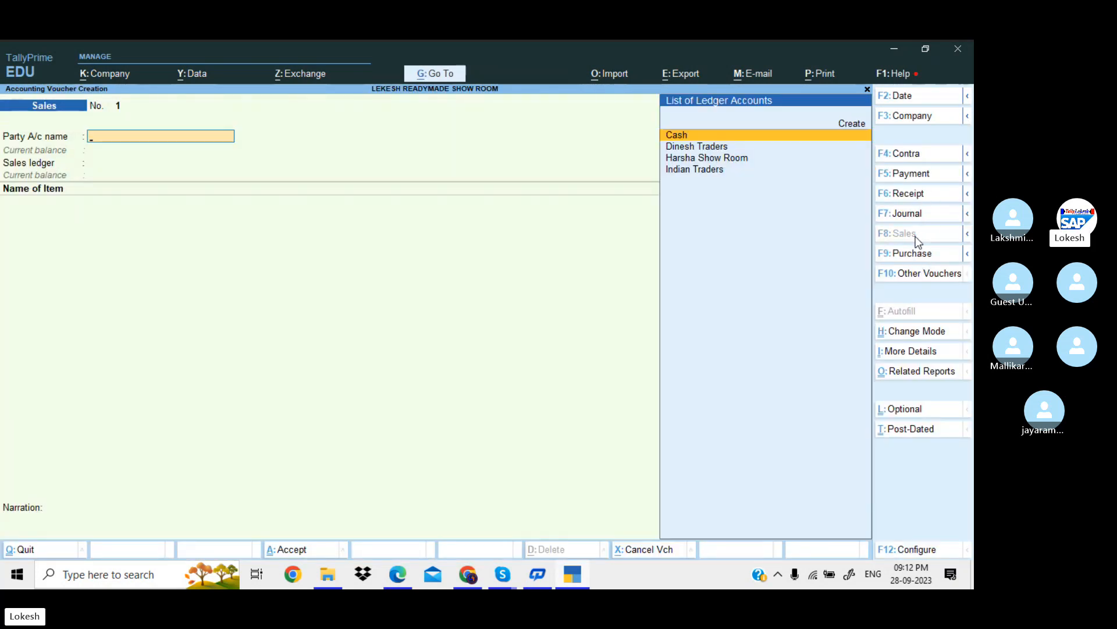
Start a purchase voucher with Harsha Show Room as the party, leaving the supplier invoice number and date blank
{"action": "left_click", "coordinate": [912, 253]}
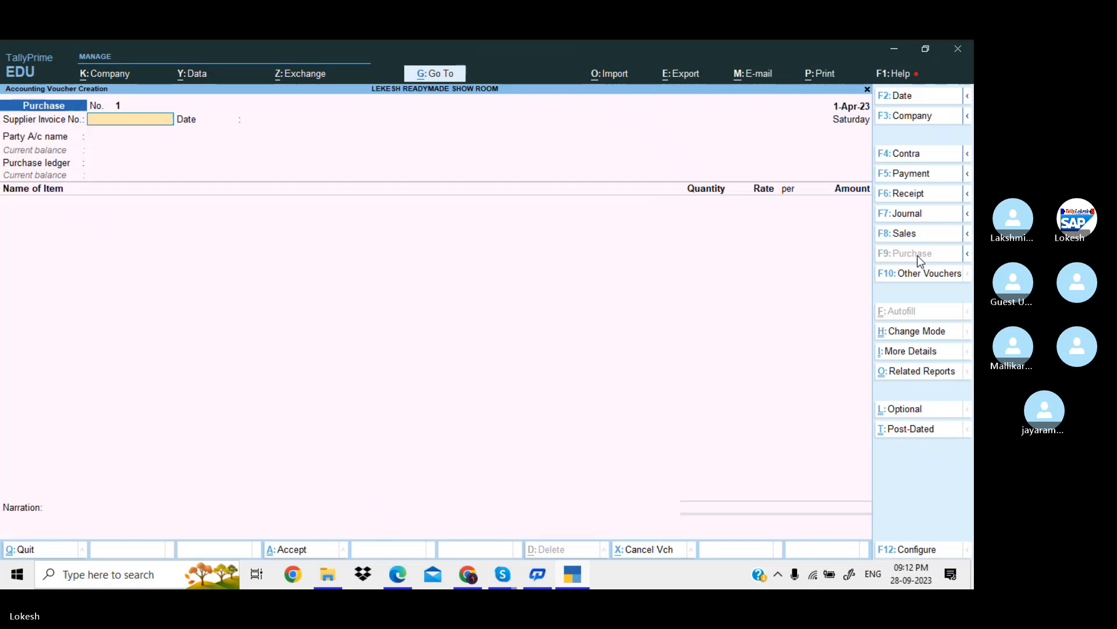
{"action": "key", "text": "Return"}
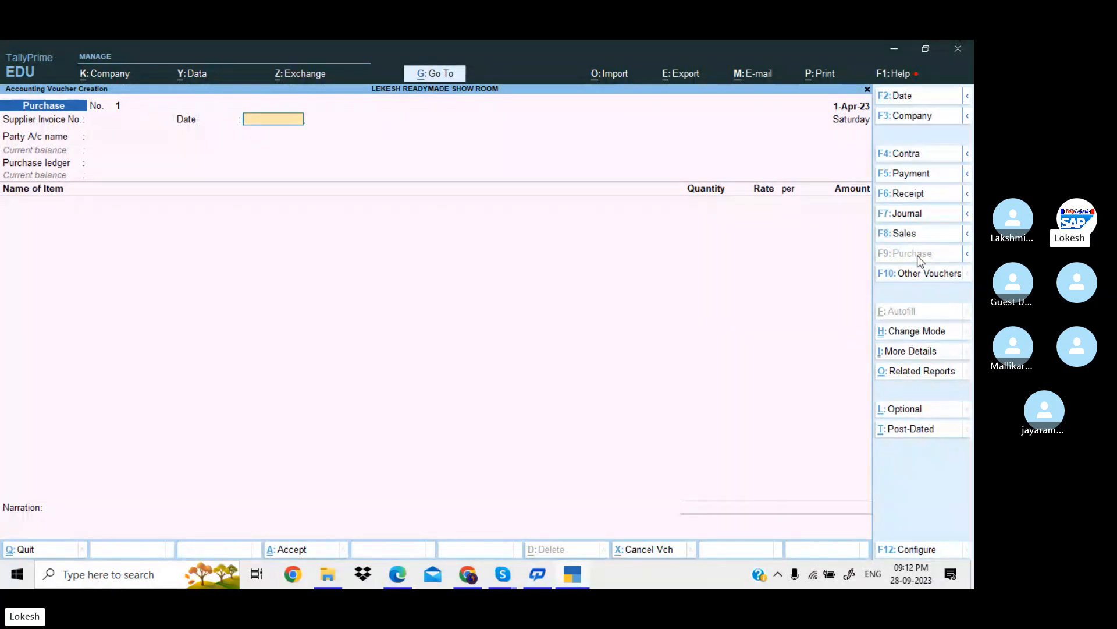
{"action": "key", "text": "Return"}
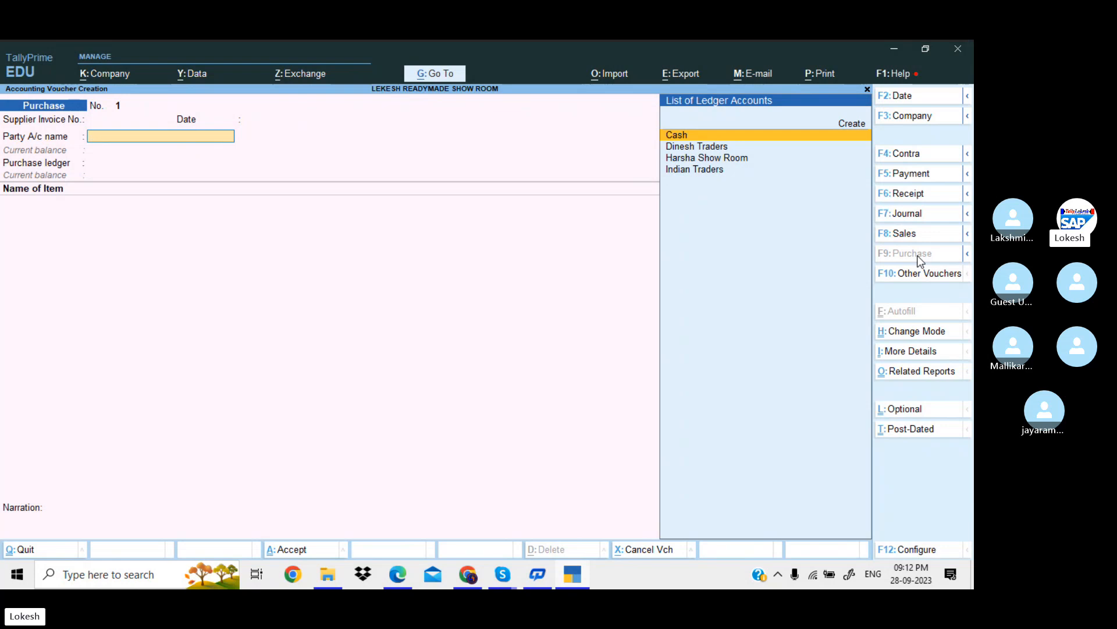
{"action": "key", "text": "Down"}
{"action": "key", "text": "Down"}
{"action": "key", "text": "Return"}
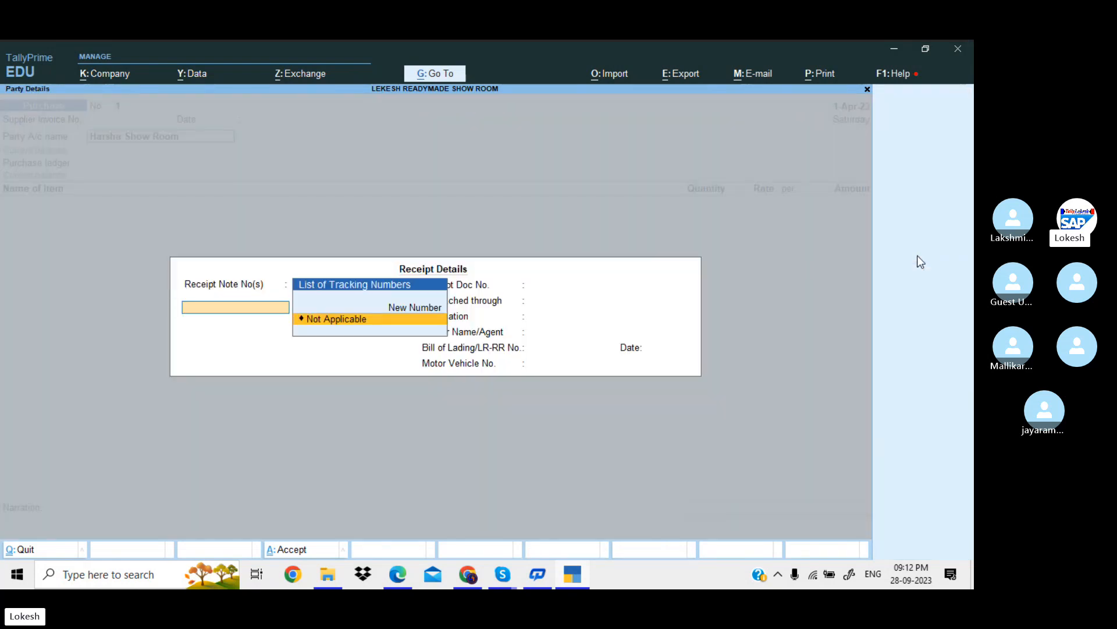
Accept the default receipt and party details with receipt note Not Applicable, and choose Purchase as the purchase ledger
{"action": "key", "text": "Return"}
{"action": "key", "text": "Return"}
{"action": "key", "text": "Return"}
{"action": "key", "text": "Return"}
{"action": "key", "text": "Return"}
{"action": "key", "text": "Return"}
{"action": "key", "text": "Return"}
{"action": "key", "text": "Return"}
{"action": "key", "text": "Return"}
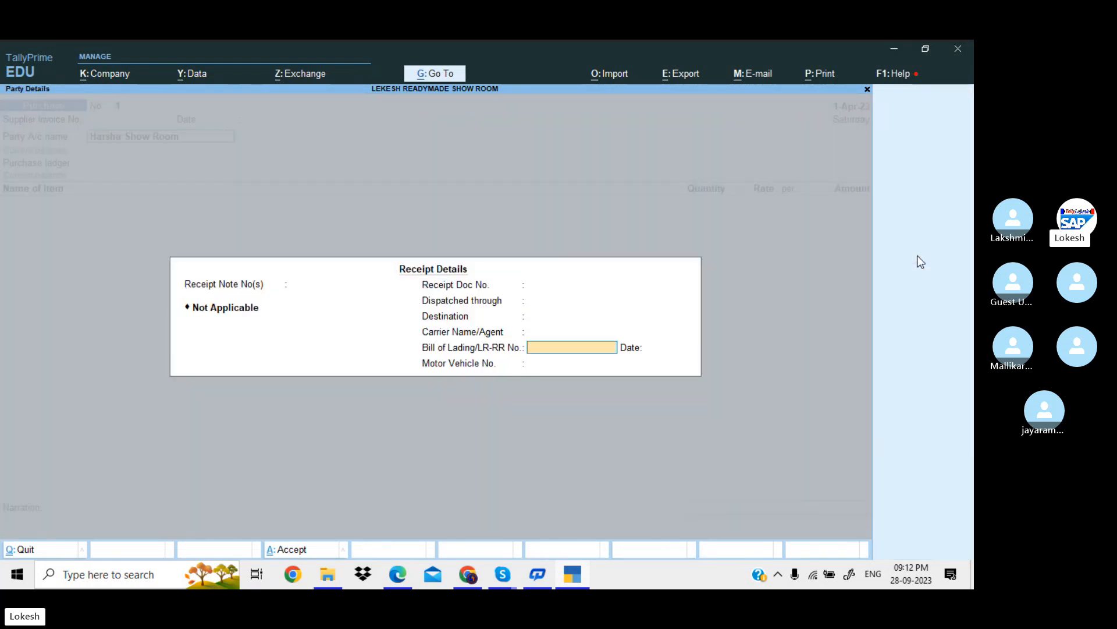
{"action": "key", "text": "Return"}
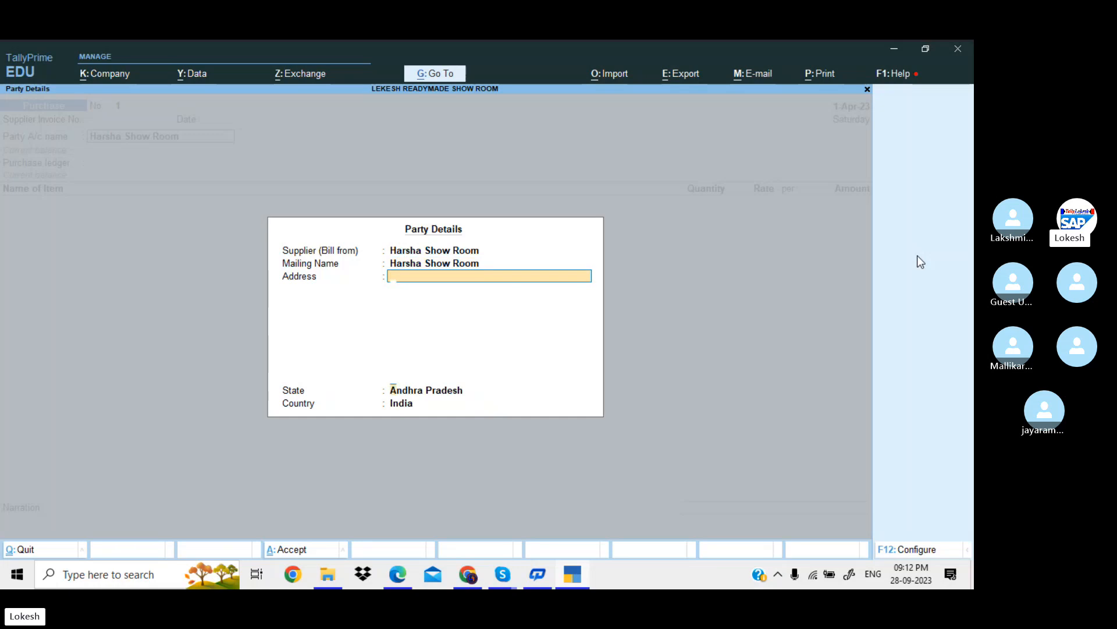
{"action": "key", "text": "Return"}
{"action": "key", "text": "Return"}
{"action": "key", "text": "Return"}
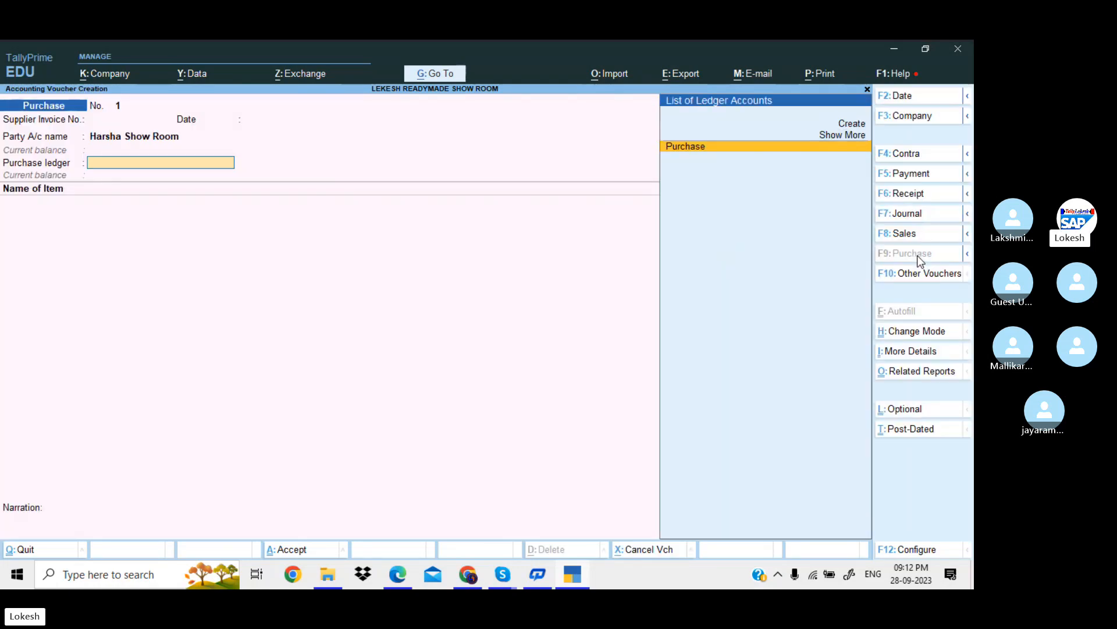
{"action": "key", "text": "Return"}
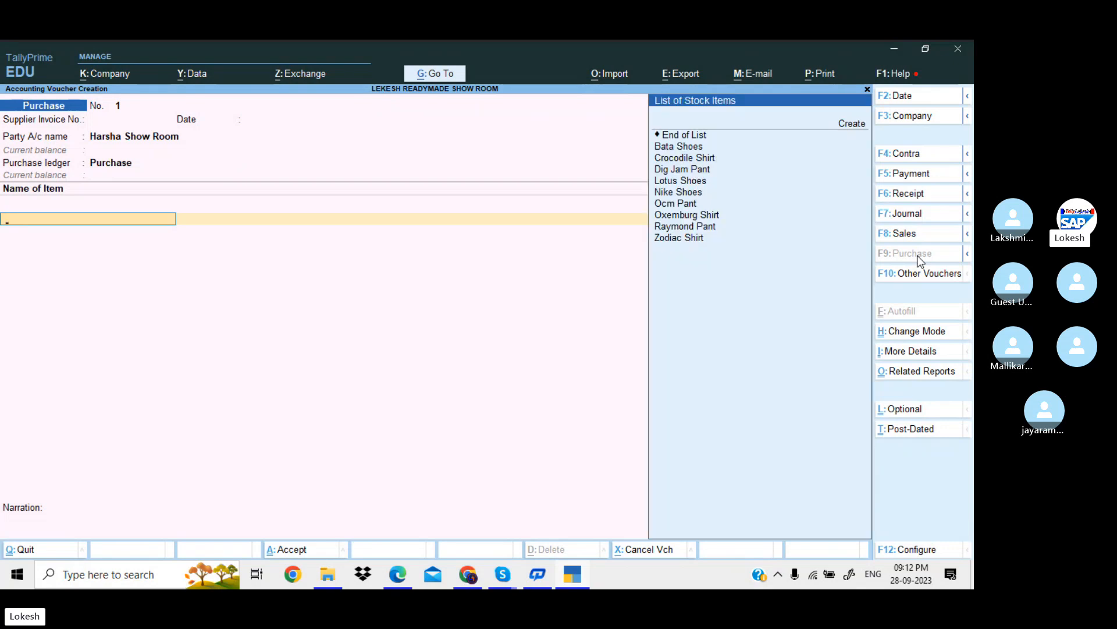
Add Dig Jam Pant to the purchase with tracking number Not Applicable, quantity 20 nos and rate 2500
{"action": "type", "text": "d"}
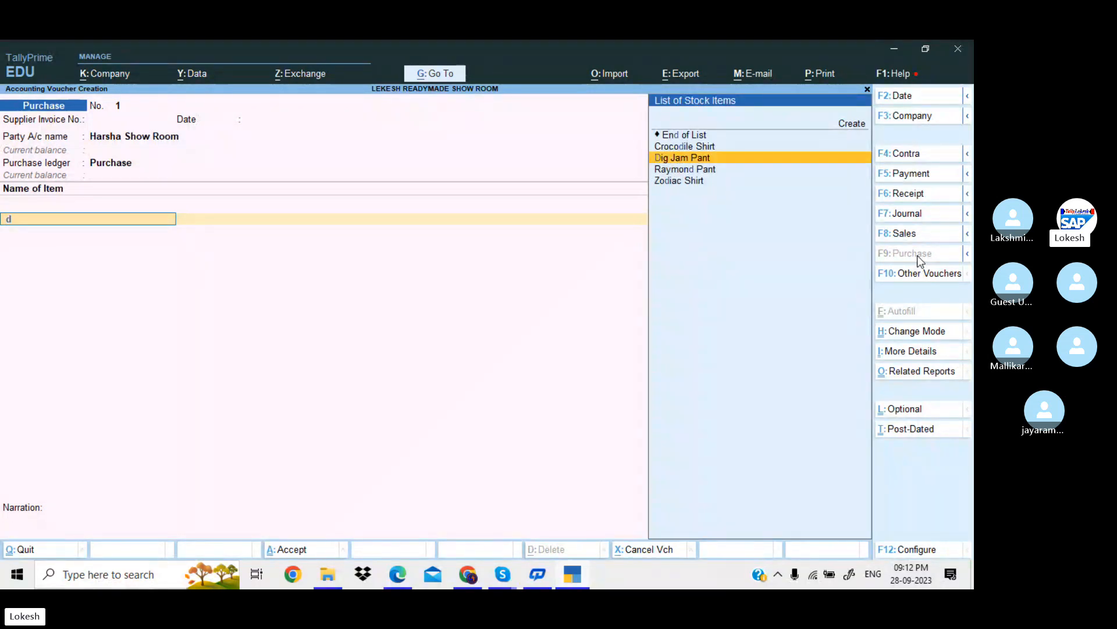
{"action": "key", "text": "Return"}
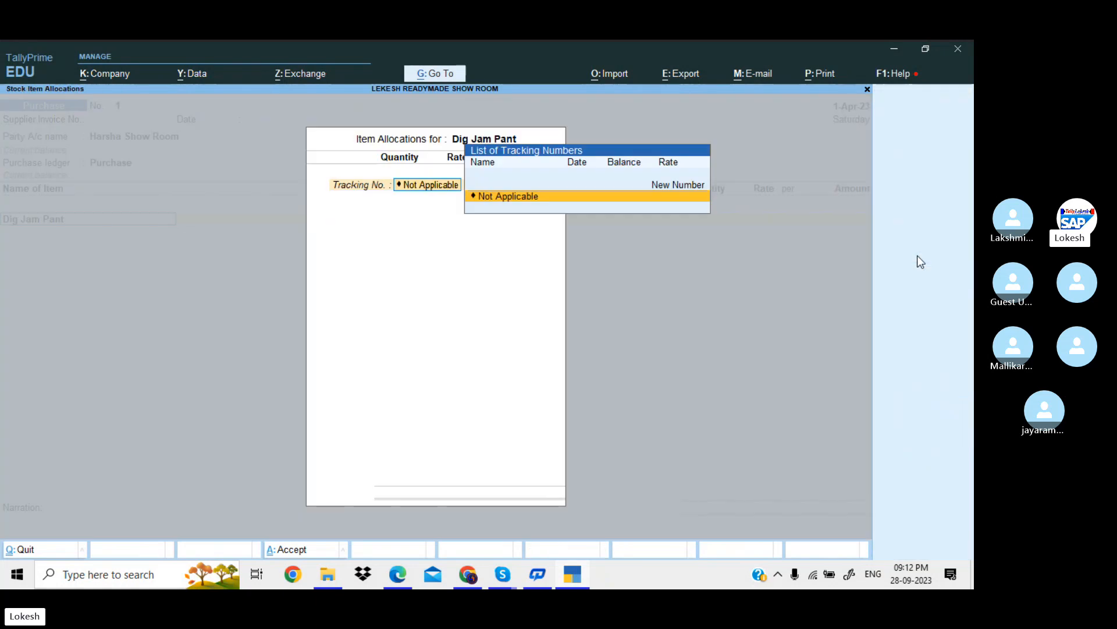
{"action": "key", "text": "Return"}
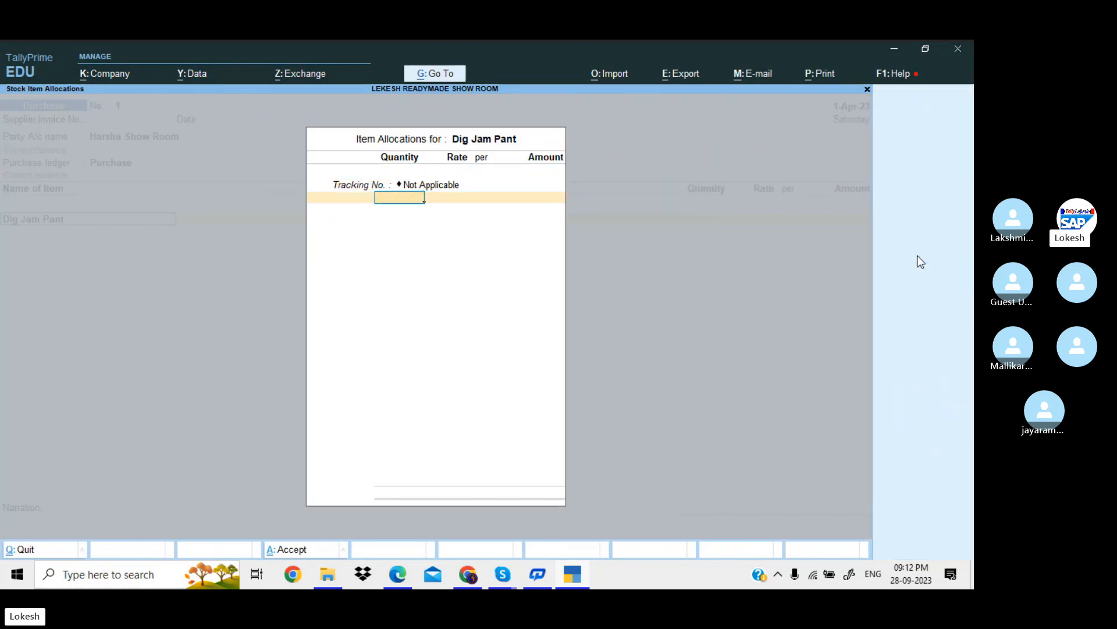
{"action": "type", "text": "20"}
{"action": "key", "text": "Return"}
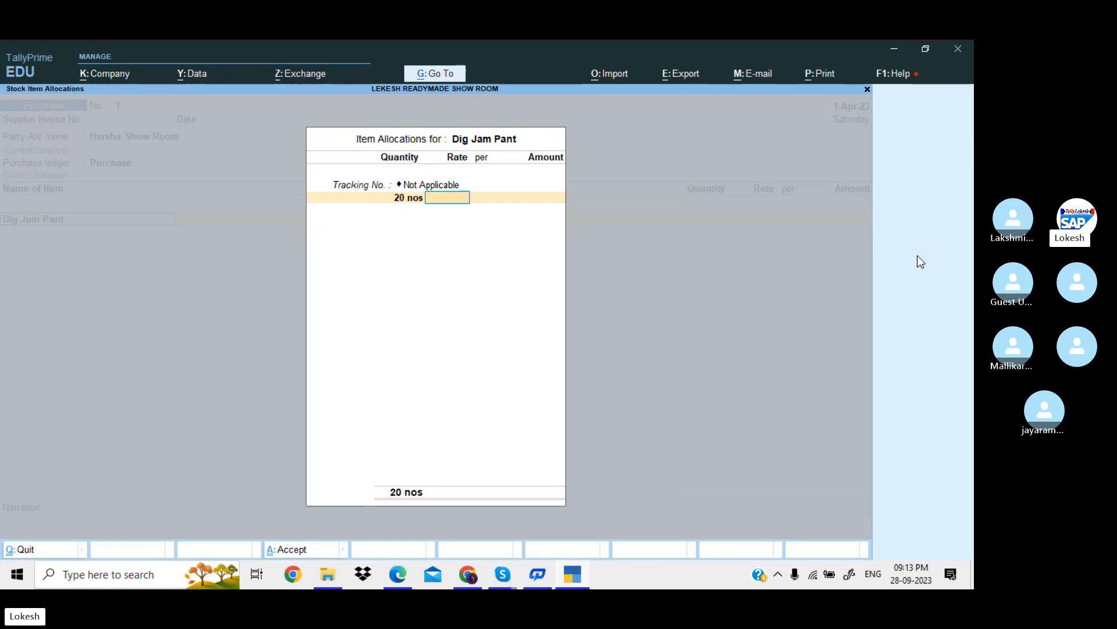
{"action": "type", "text": "2500"}
{"action": "key", "text": "Return"}
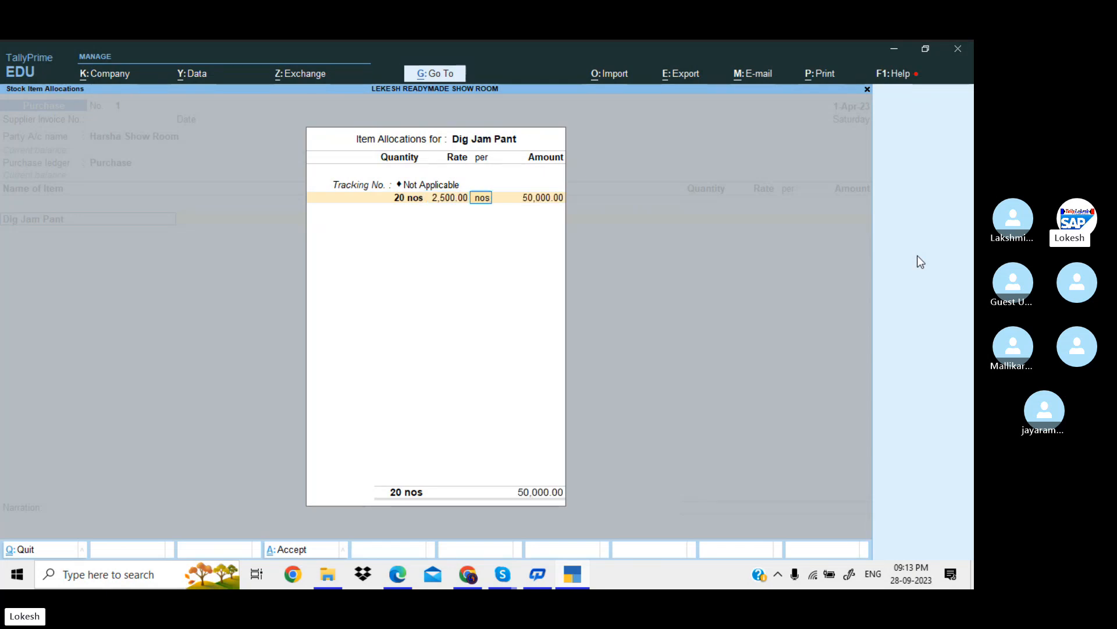
{"action": "key", "text": "Return"}
{"action": "key", "text": "Return"}
{"action": "key", "text": "Return"}
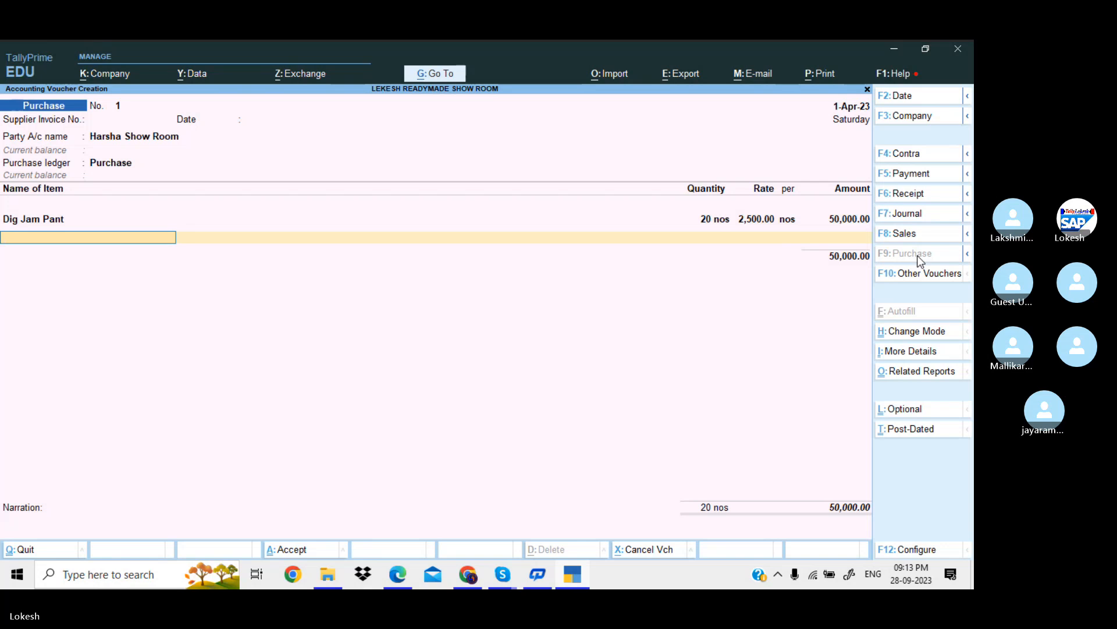
Add Raymond Pant to the purchase with quantity 25 nos and rate 3000
{"action": "type", "text": "R"}
{"action": "key", "text": "Return"}
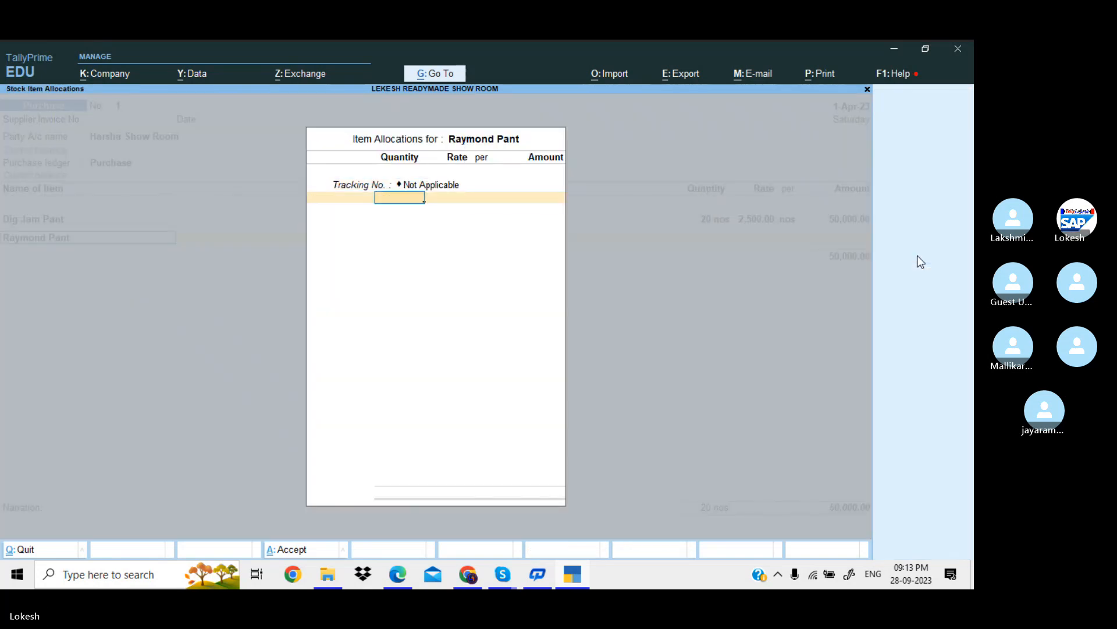
{"action": "type", "text": "25"}
{"action": "key", "text": "Return"}
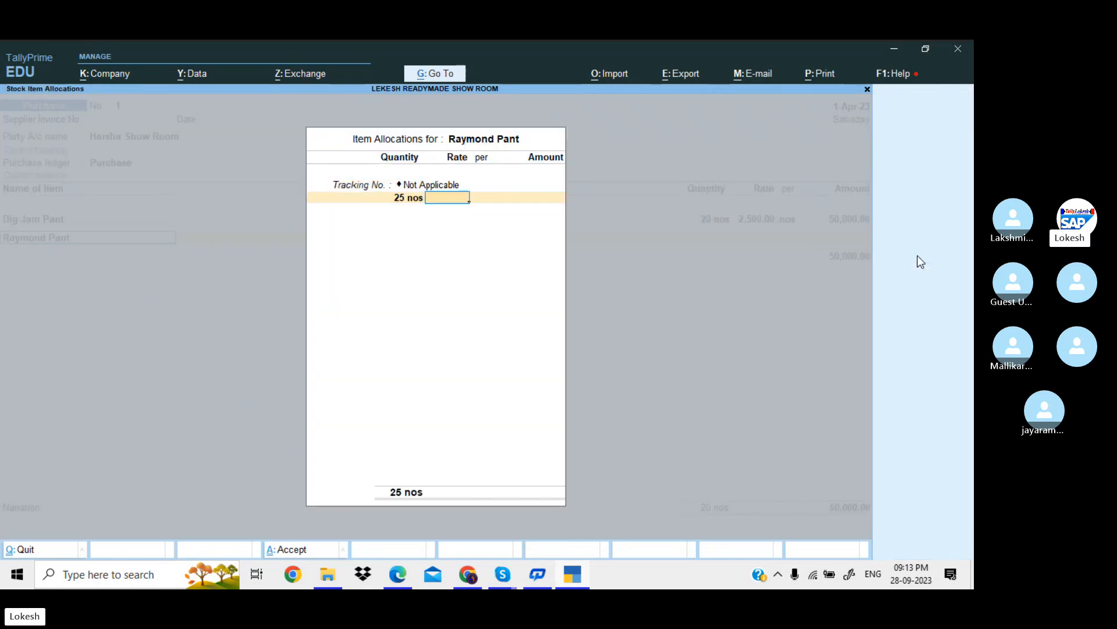
{"action": "type", "text": "3,00"}
{"action": "type", "text": "000"}
{"action": "key", "text": "Return"}
{"action": "key", "text": "Return"}
{"action": "key", "text": "Return"}
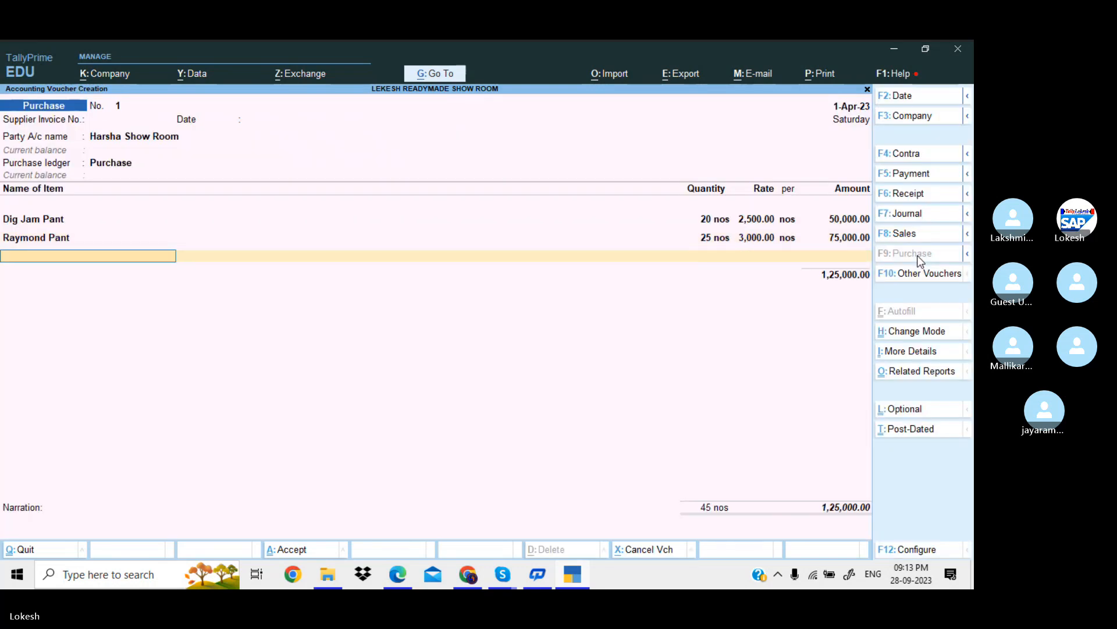
Add Ocm Pant to the purchase with quantity 10 nos and rate 2000
{"action": "type", "text": "O"}
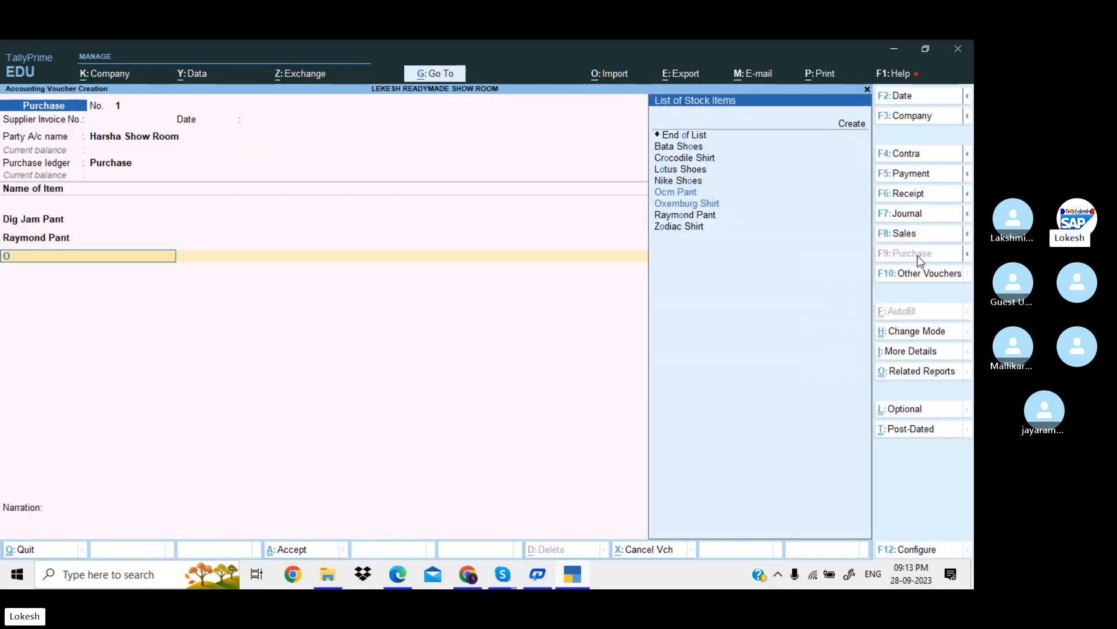
{"action": "type", "text": "c"}
{"action": "key", "text": "Return"}
{"action": "key", "text": "Return"}
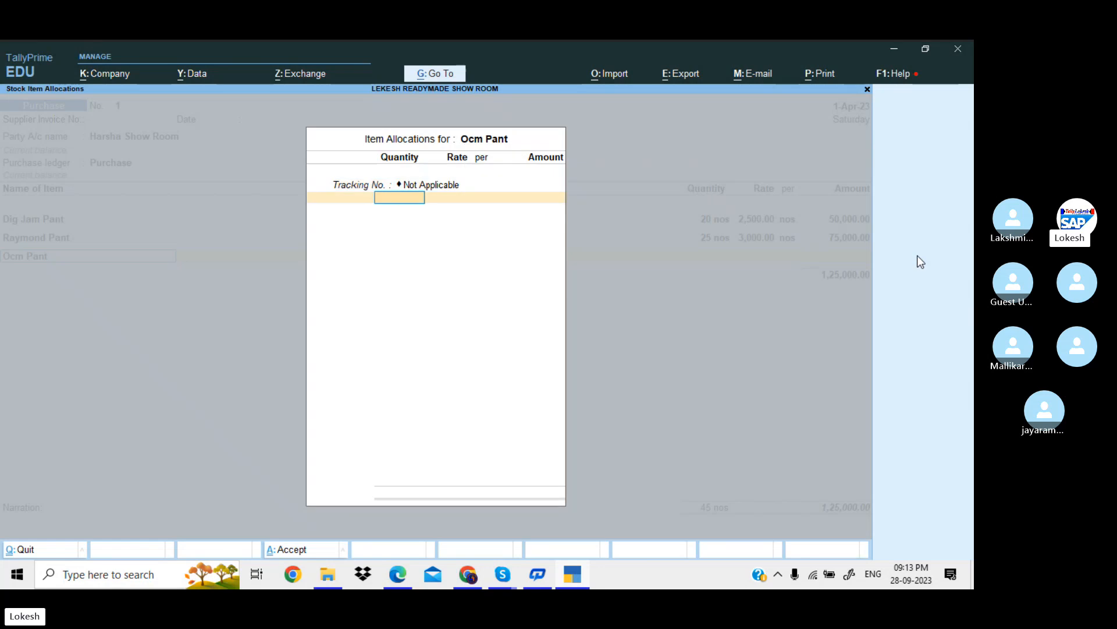
{"action": "type", "text": "10"}
{"action": "key", "text": "Return"}
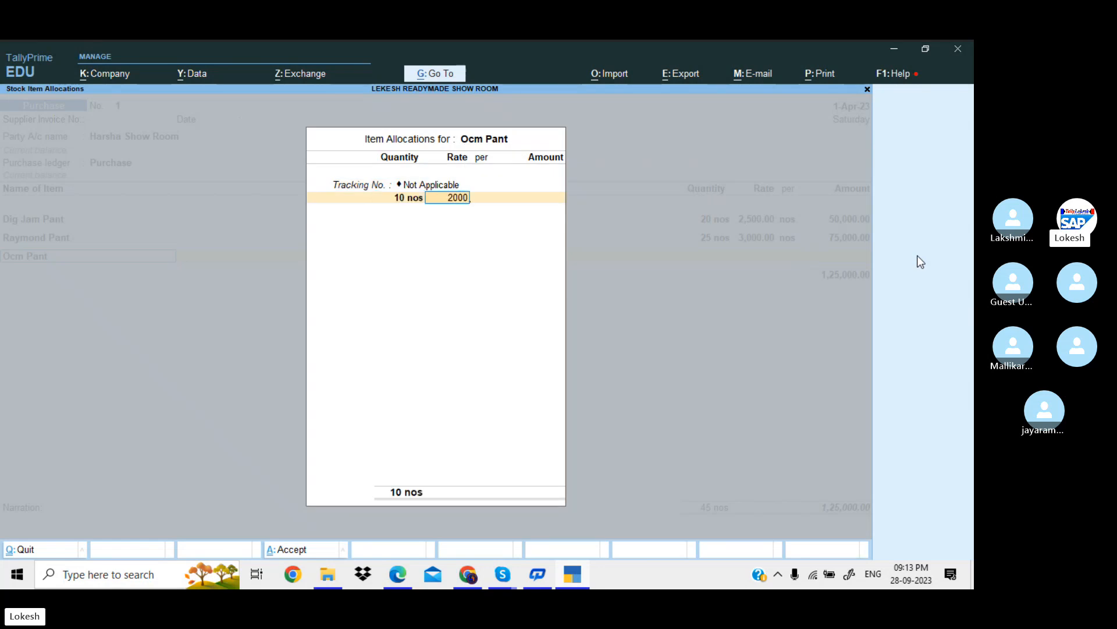
{"action": "key", "text": "Return"}
{"action": "key", "text": "Return"}
{"action": "key", "text": "Return"}
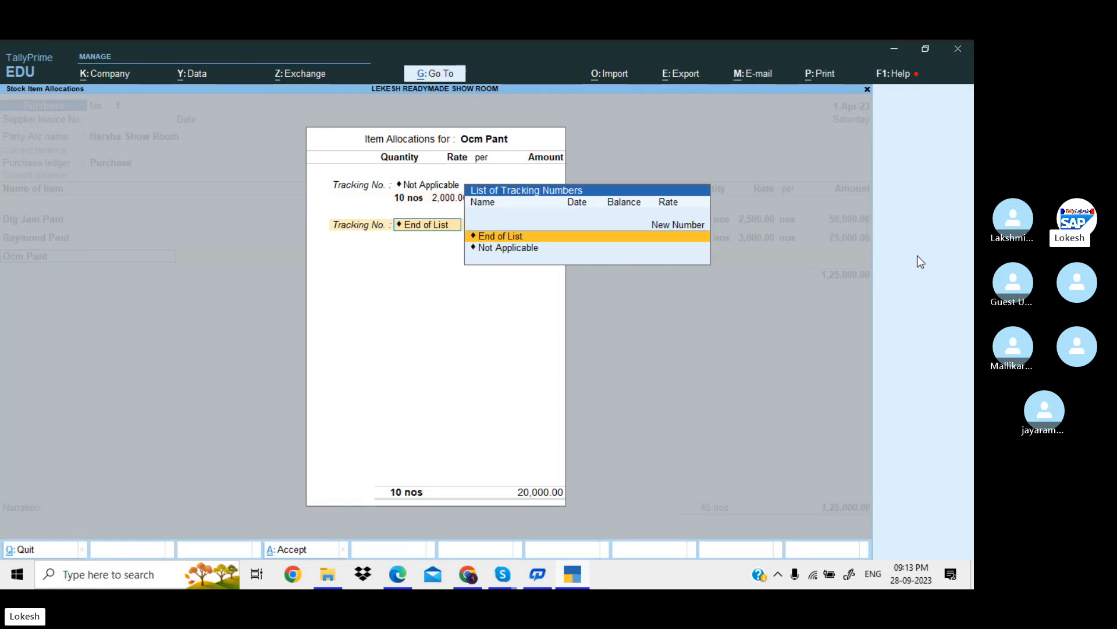
{"action": "key", "text": "Return"}
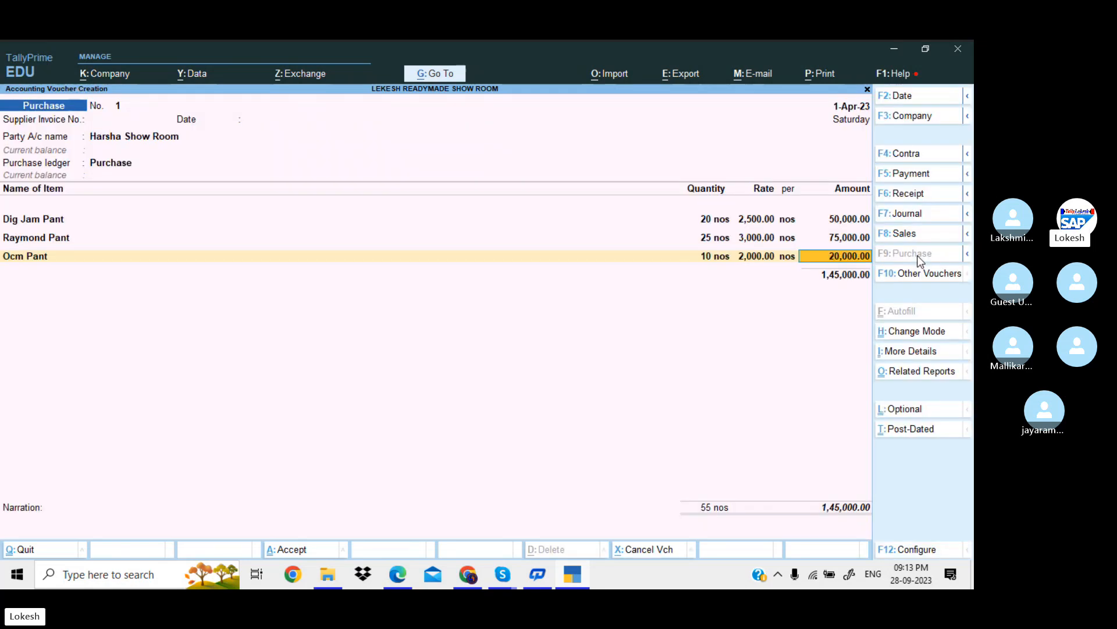
Reopen the Raymond Pant line's item allocation and review its quantity, rate and amount
{"action": "left_click", "coordinate": [756, 234]}
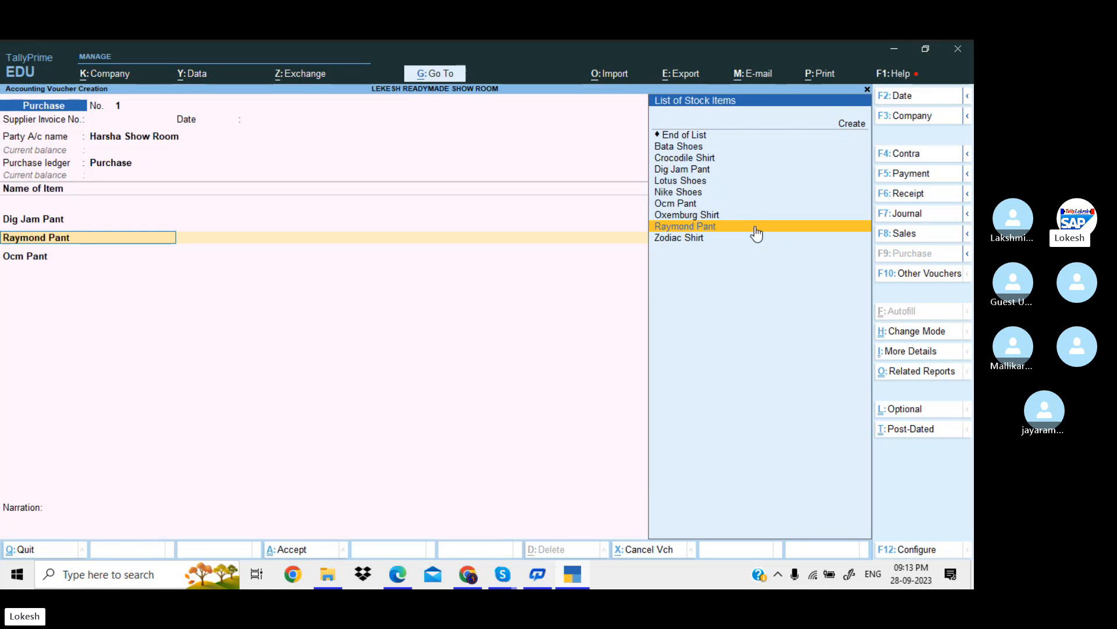
{"action": "key", "text": "Return"}
{"action": "key", "text": "Return"}
{"action": "key", "text": "Return"}
{"action": "key", "text": "Return"}
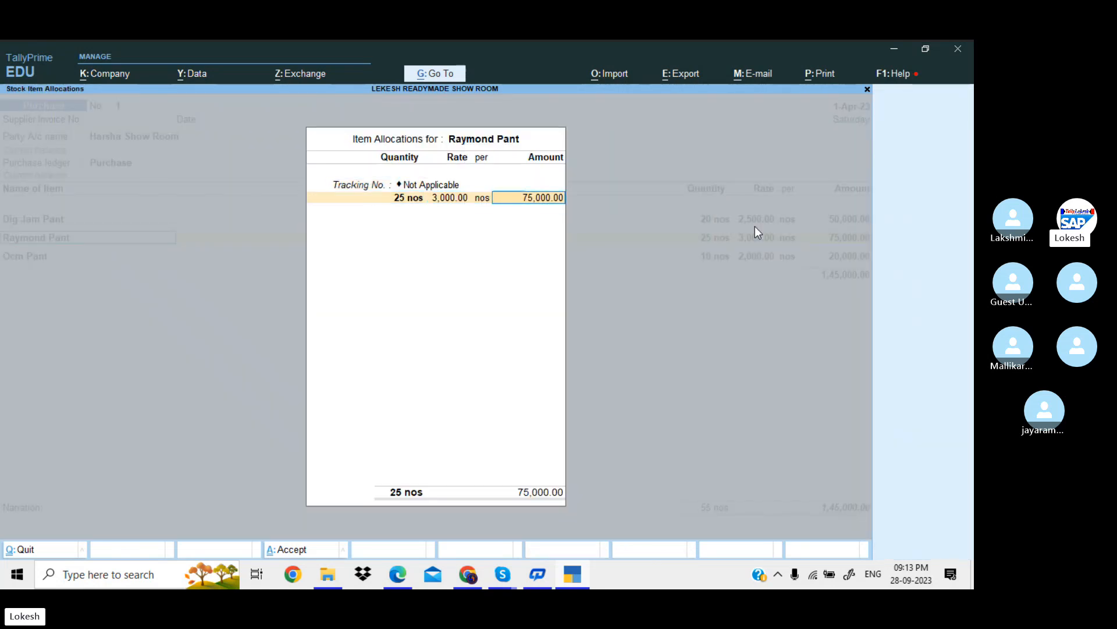
{"action": "key", "text": "Return"}
{"action": "key", "text": "Return"}
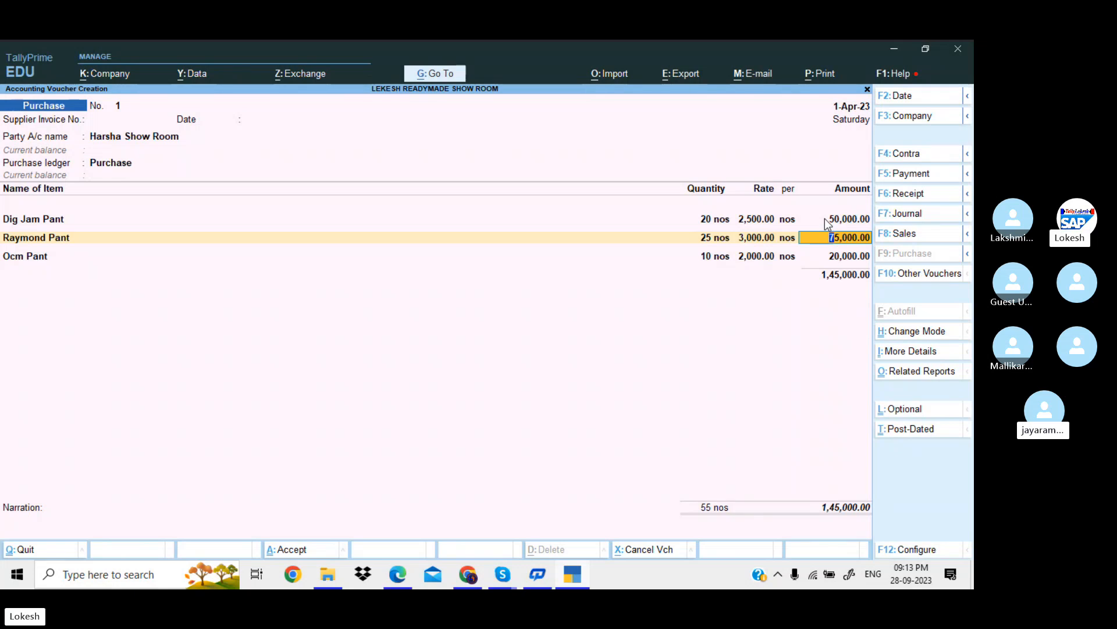
Add Zodiac Shirt on the line below Ocm Pant with quantity 100 nos and rate 2000
{"action": "key", "text": "Down"}
{"action": "key", "text": "Return"}
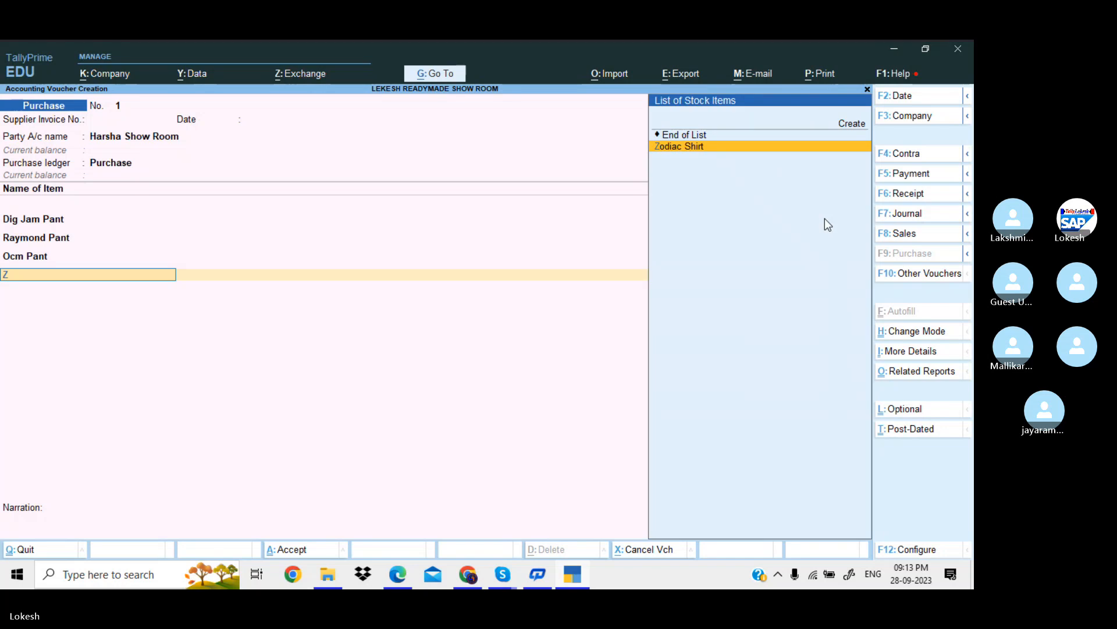
{"action": "key", "text": "Return"}
{"action": "key", "text": "Return"}
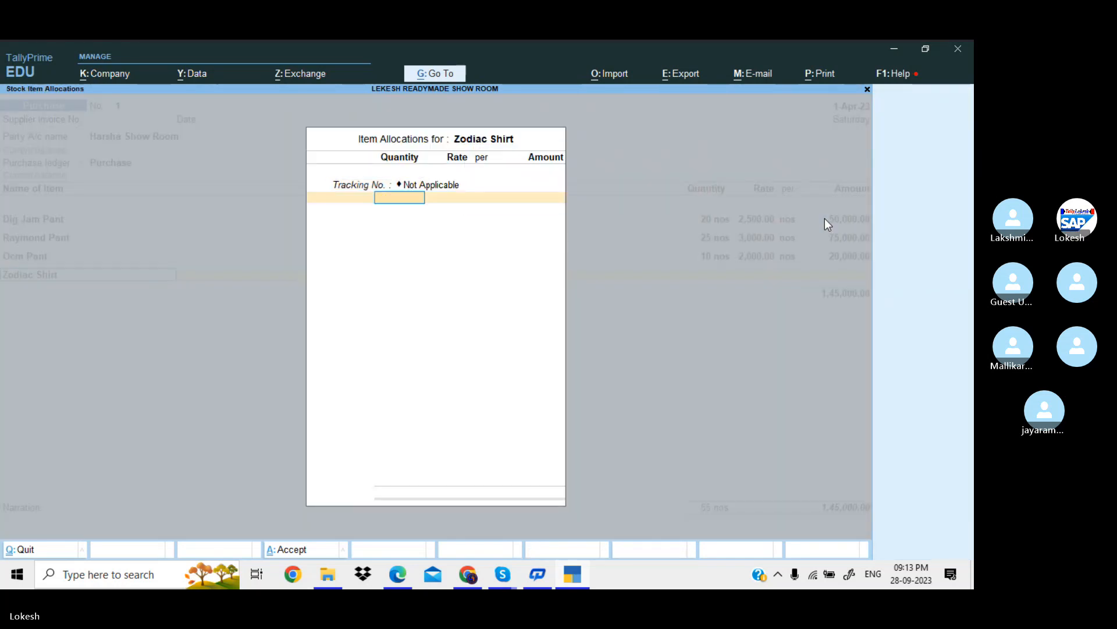
{"action": "type", "text": "100"}
{"action": "key", "text": "Return"}
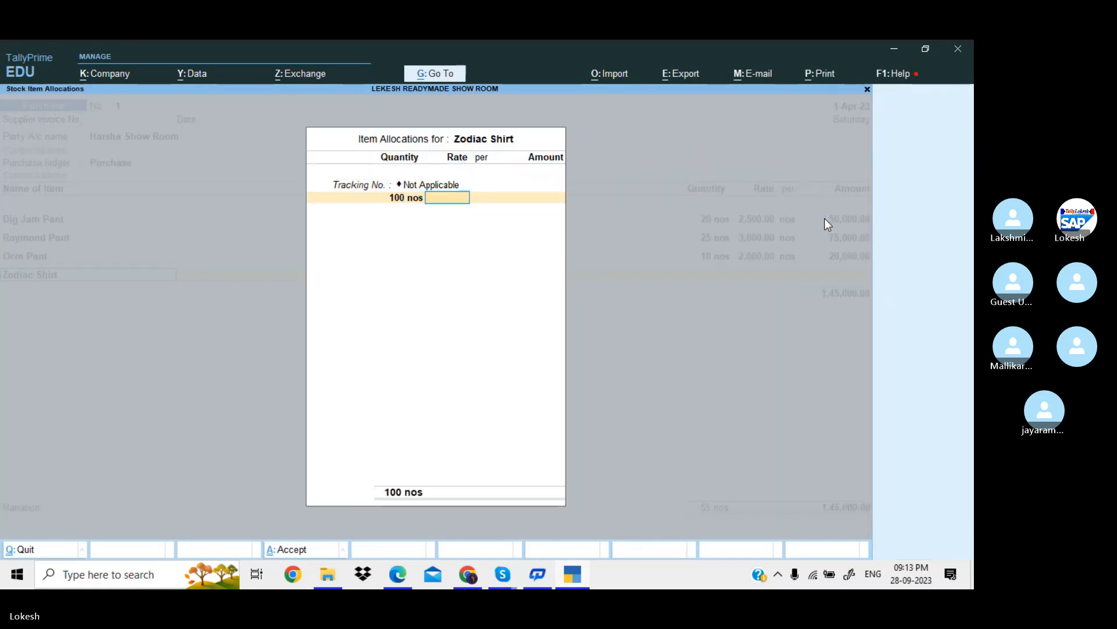
{"action": "type", "text": "2000"}
{"action": "key", "text": "Return"}
{"action": "key", "text": "Return"}
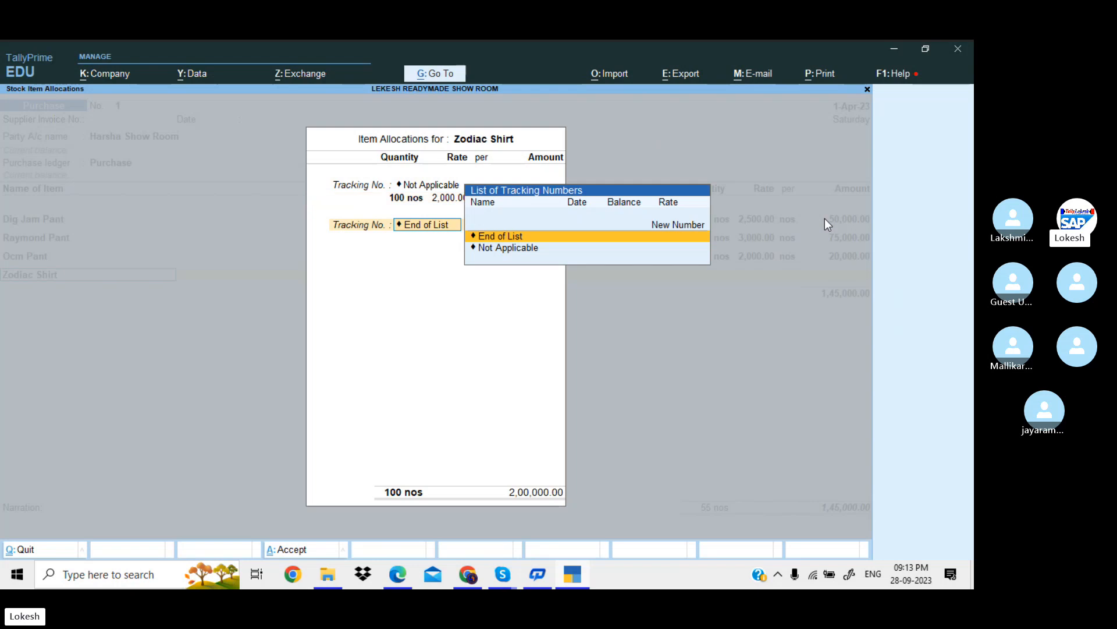
{"action": "key", "text": "Return"}
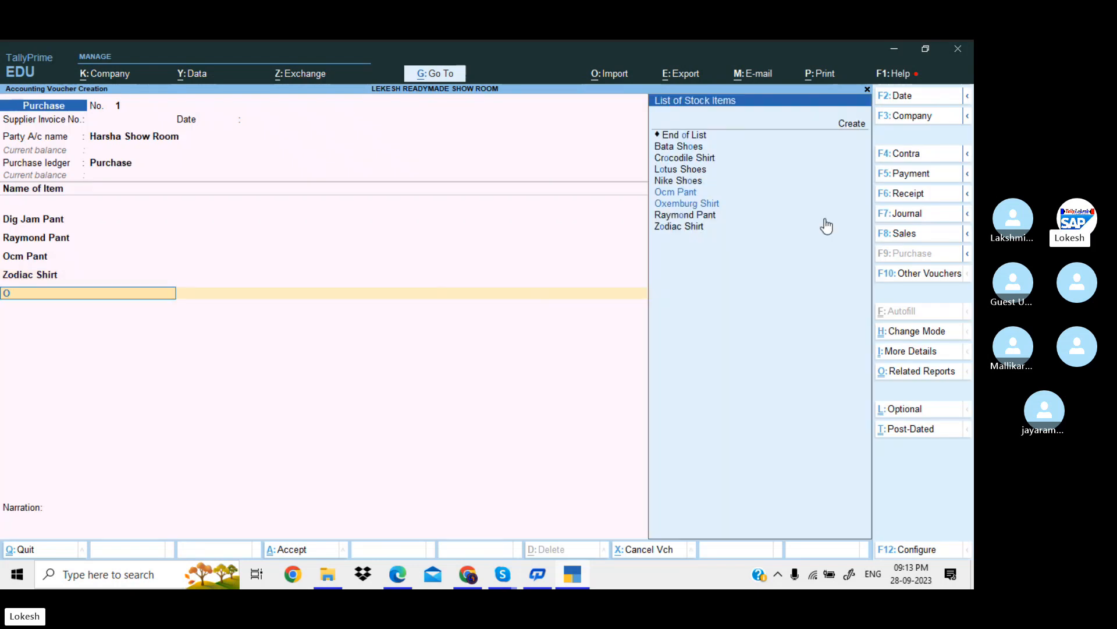
Add Oxemburg Shirt to the purchase with quantity 200 nos and rate 3000
{"action": "type", "text": "ox"}
{"action": "key", "text": "Return"}
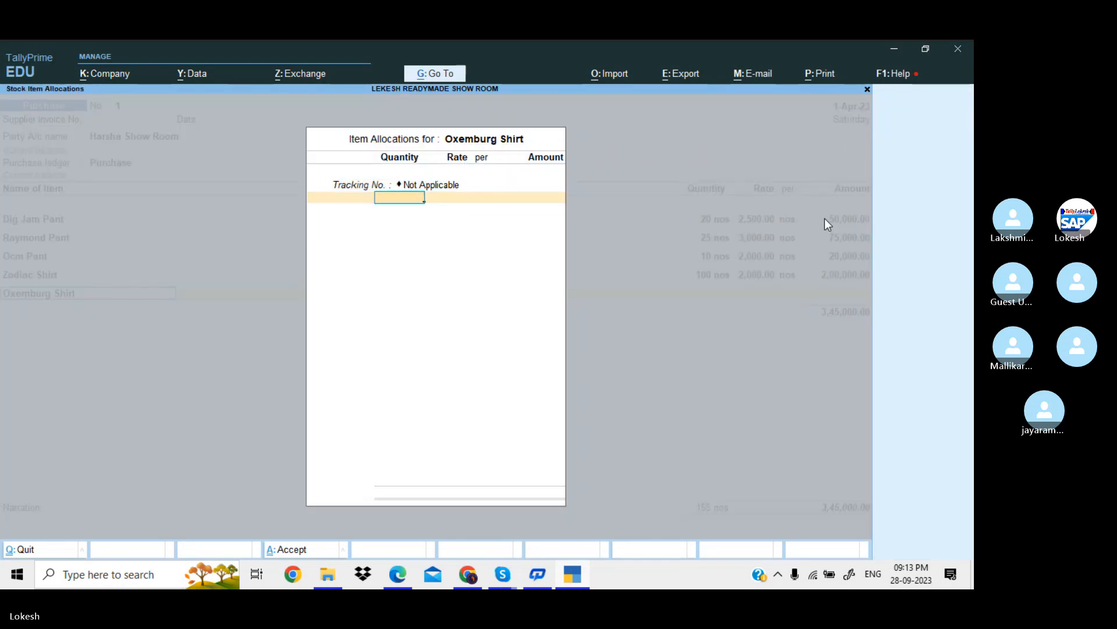
{"action": "type", "text": "200"}
{"action": "key", "text": "Return"}
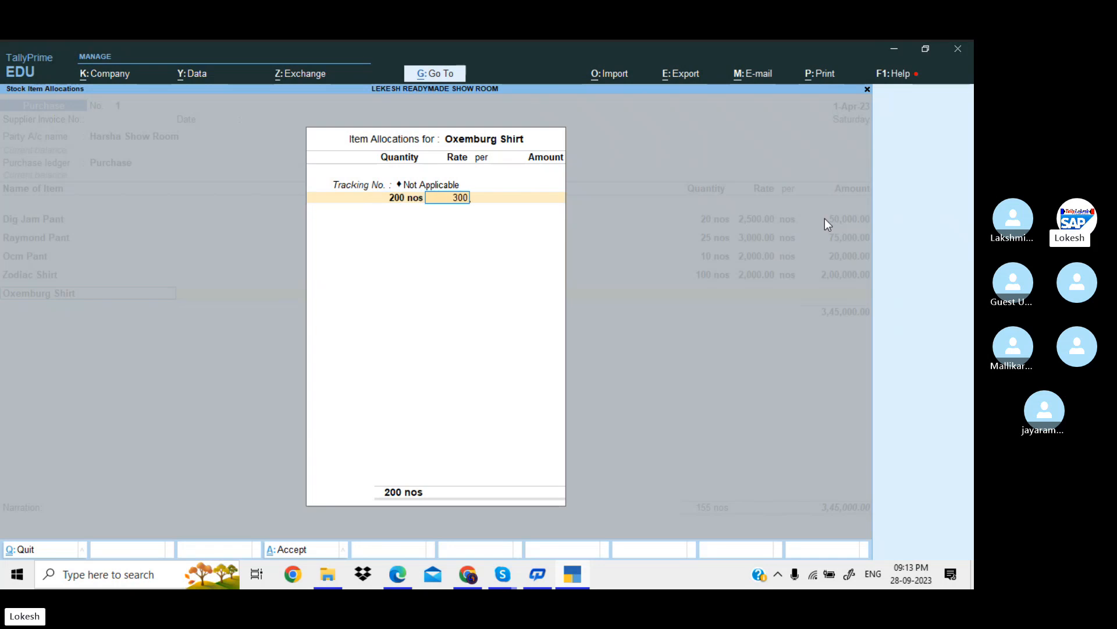
{"action": "key", "text": "Return"}
{"action": "key", "text": "Return"}
{"action": "key", "text": "Return"}
{"action": "key", "text": "Return"}
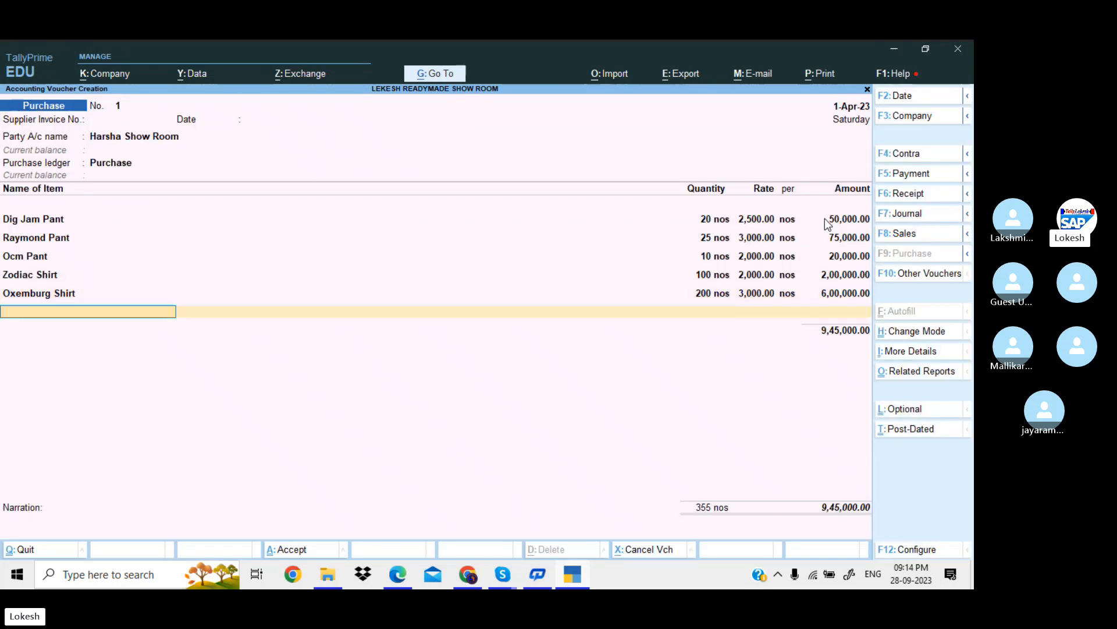
Add Crocodile Shirt on the line below Oxemburg Shirt with quantity 100 nos and rate 1000
{"action": "type", "text": "cr"}
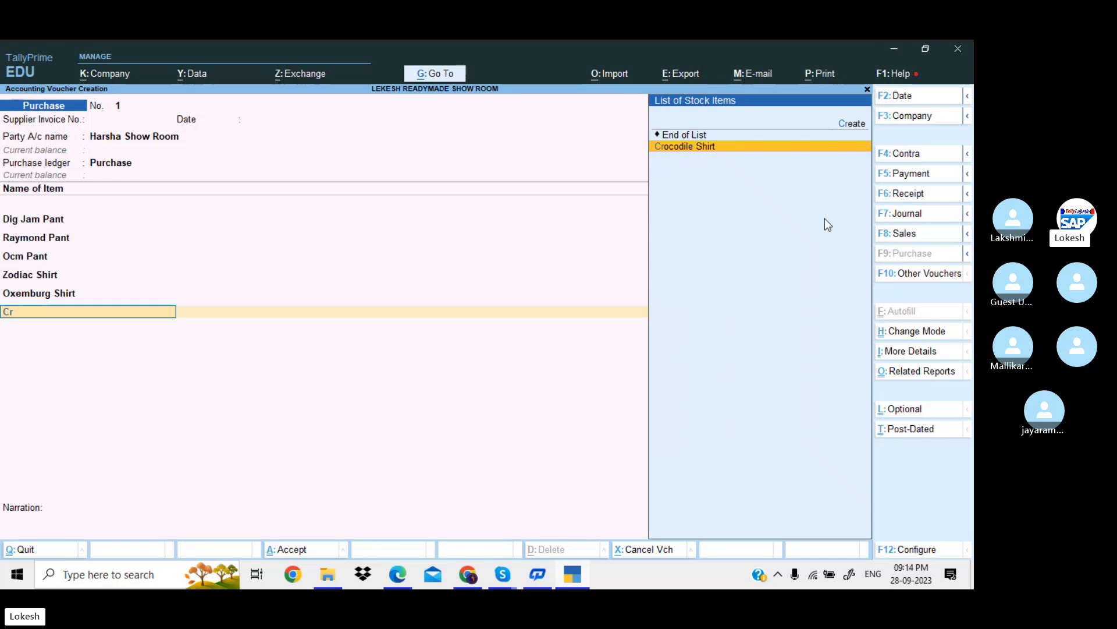
{"action": "key", "text": "Return"}
{"action": "key", "text": "Return"}
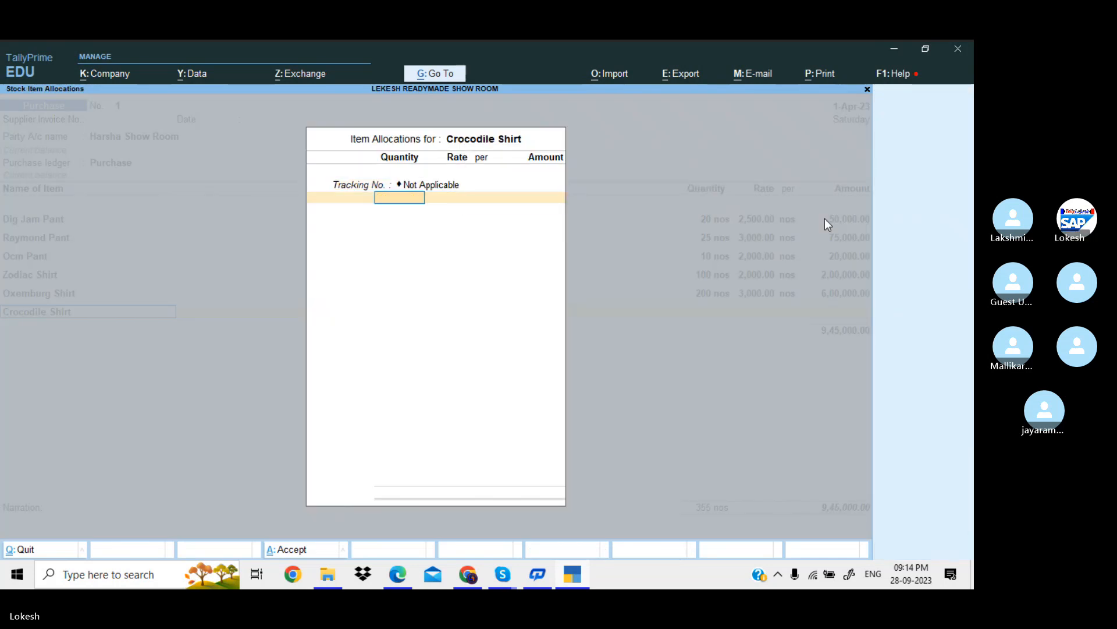
{"action": "type", "text": "1000"}
{"action": "key", "text": "Return"}
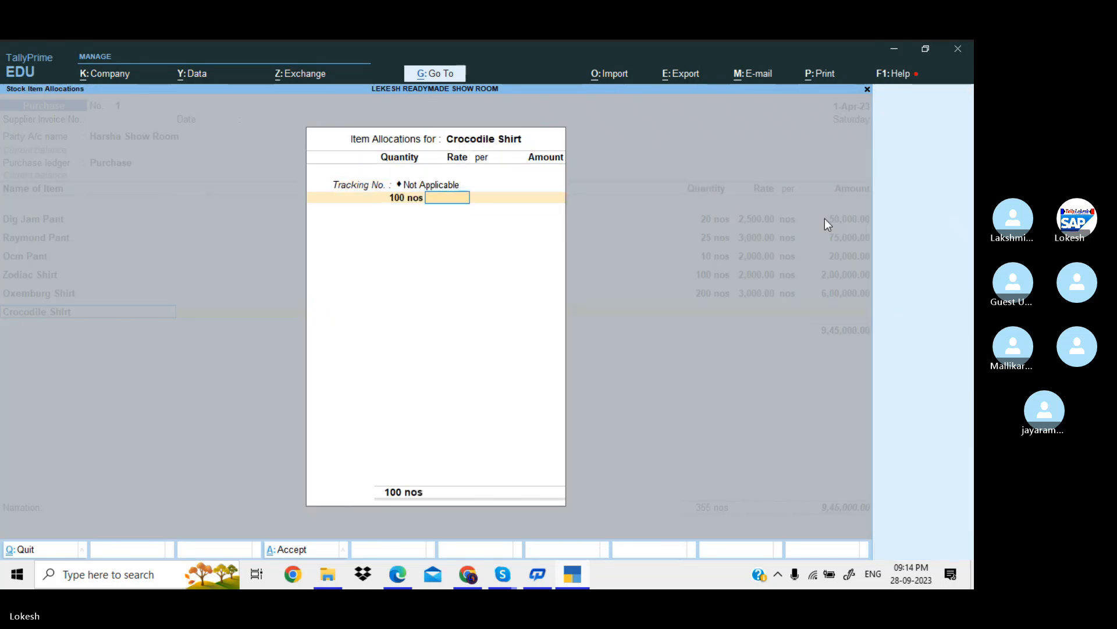
{"action": "type", "text": "1,000"}
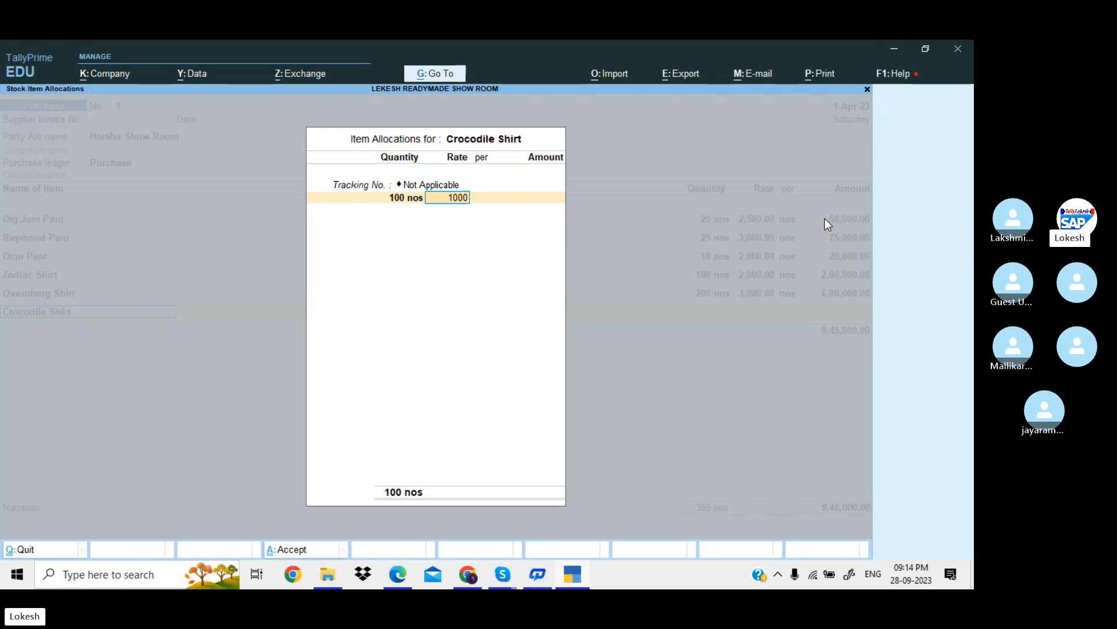
{"action": "key", "text": "Return"}
{"action": "key", "text": "Return"}
{"action": "key", "text": "Return"}
{"action": "key", "text": "Return"}
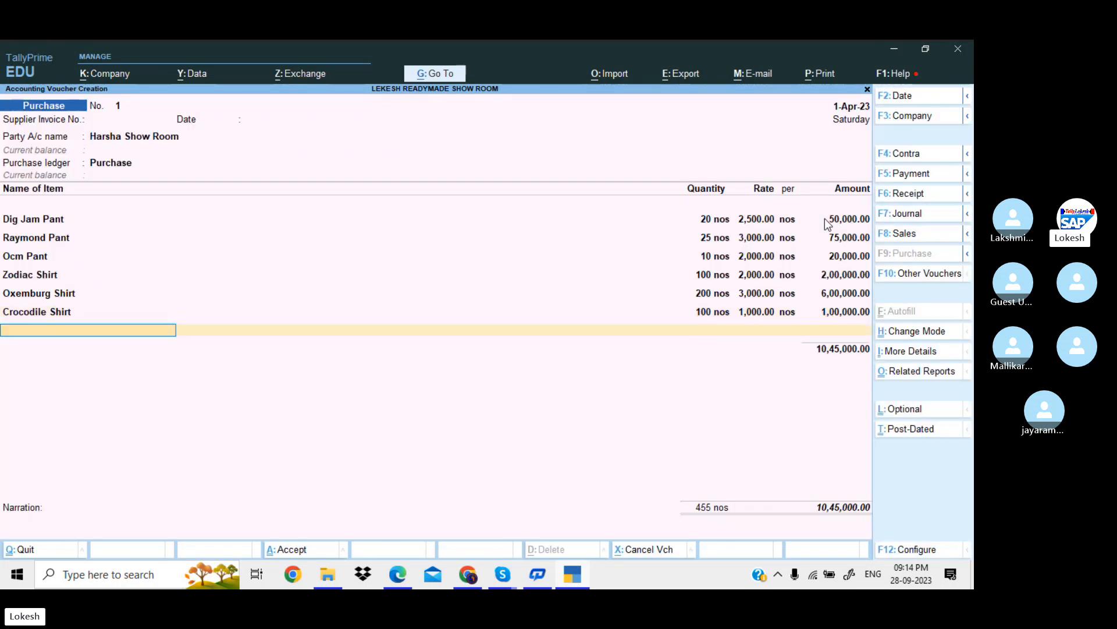
Add Bata Shoes to the purchase with quantity 200 bx and rate 1000
{"action": "type", "text": "Bata Shoes"}
{"action": "key", "text": "Return"}
{"action": "key", "text": "Return"}
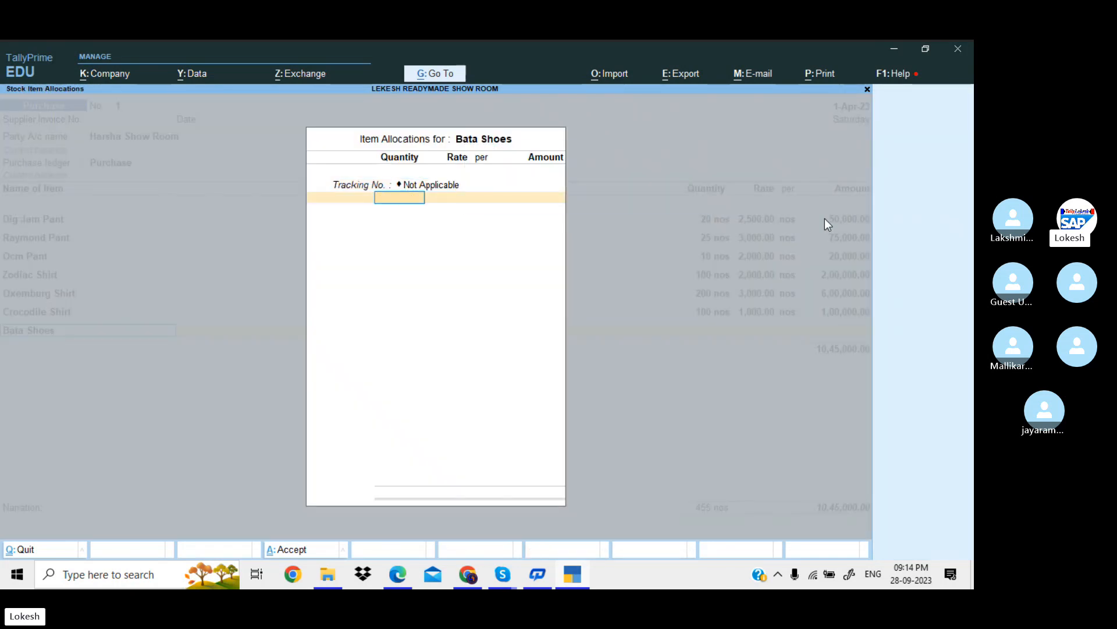
{"action": "type", "text": "200"}
{"action": "key", "text": "Return"}
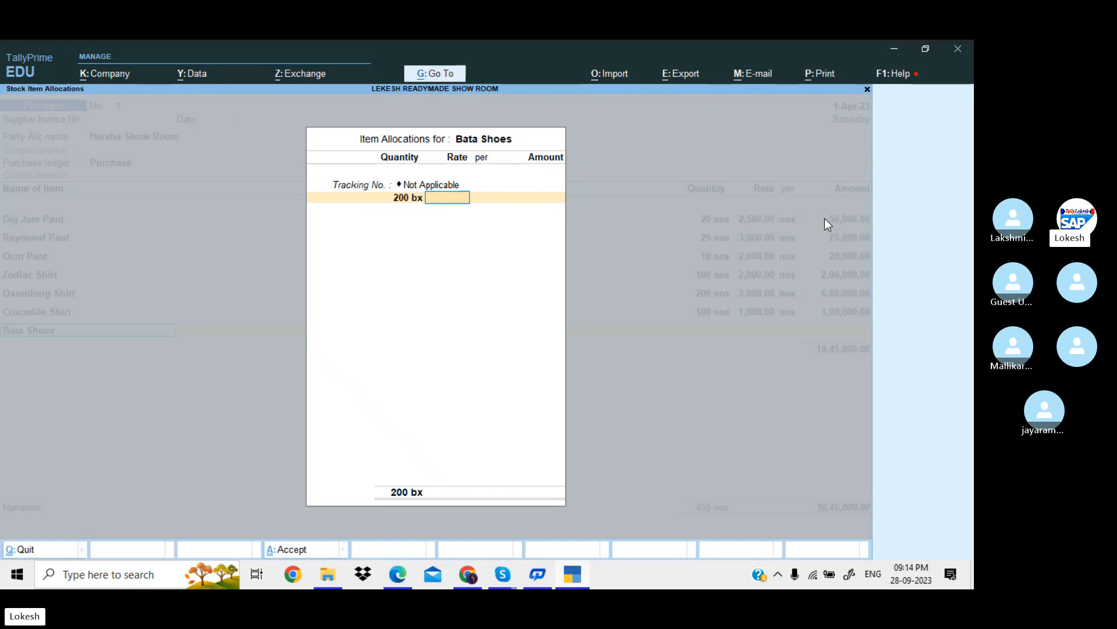
{"action": "type", "text": "1,000"}
{"action": "key", "text": "Return"}
{"action": "key", "text": "Return"}
{"action": "key", "text": "Return"}
{"action": "key", "text": "Return"}
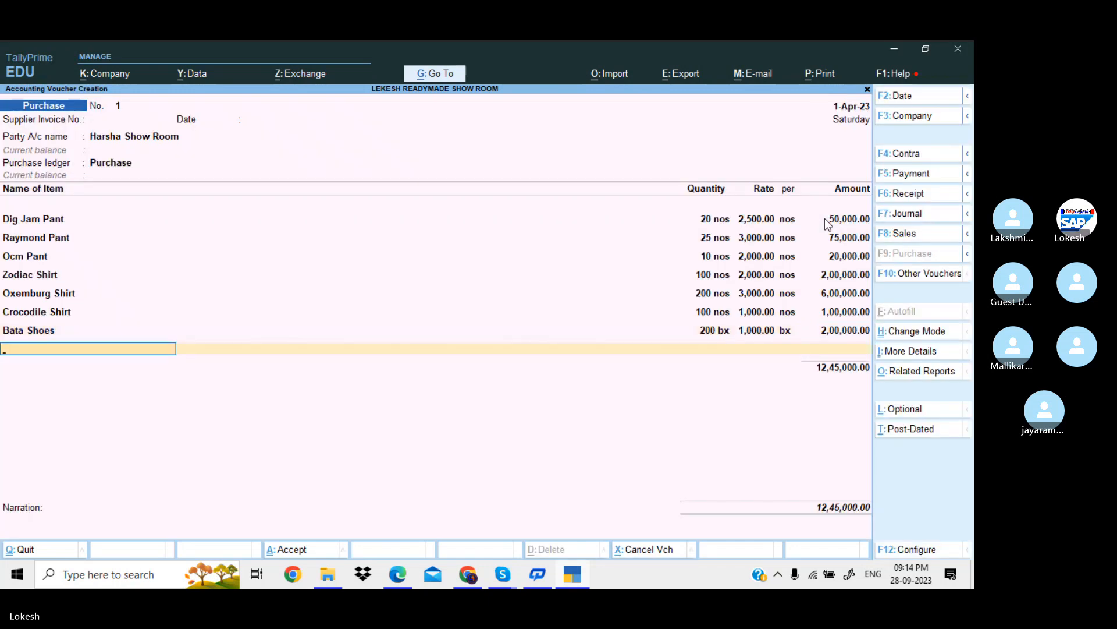
Add Lotus Shoes to the purchase with quantity 100 bx and rate 2500
{"action": "type", "text": "l"}
{"action": "key", "text": "Return"}
{"action": "key", "text": "Return"}
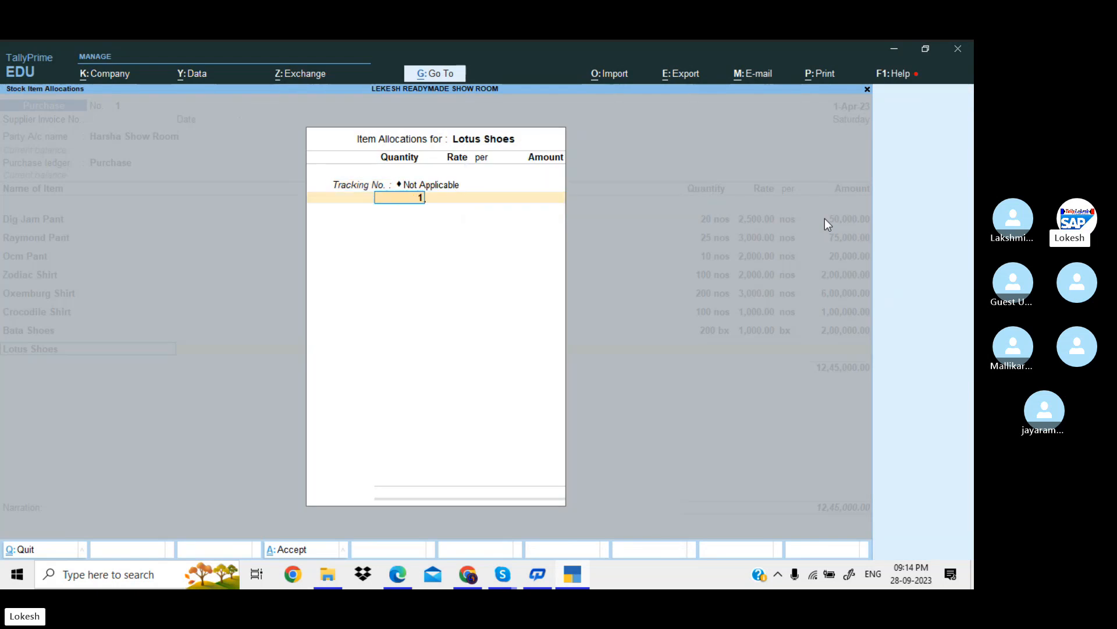
{"action": "type", "text": "100"}
{"action": "key", "text": "Return"}
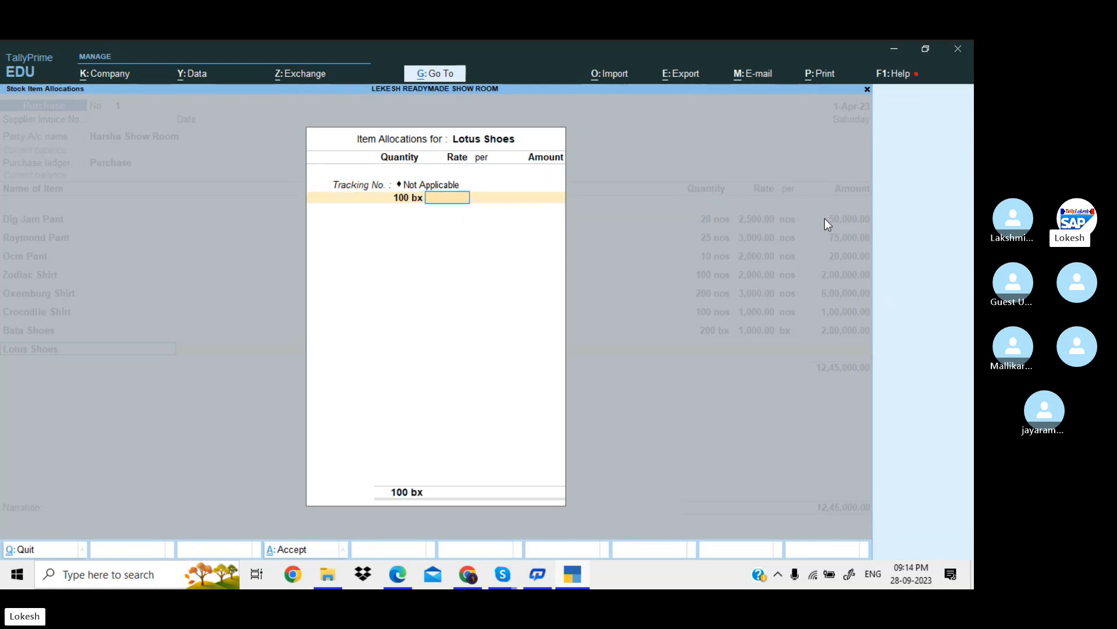
{"action": "type", "text": "2,5"}
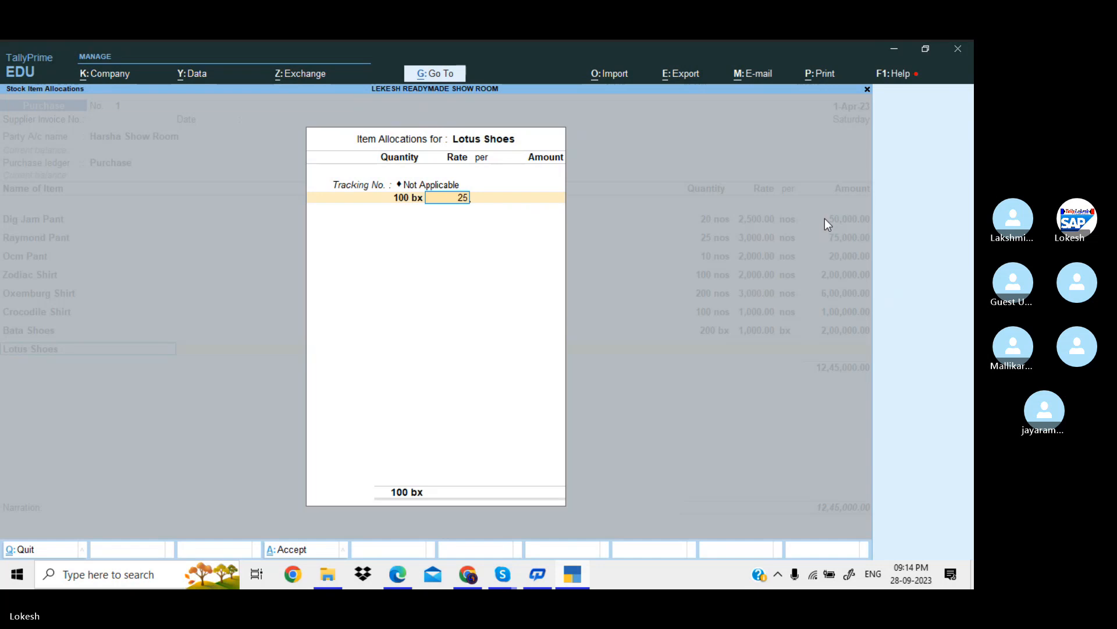
{"action": "type", "text": "00"}
{"action": "key", "text": "Return"}
{"action": "key", "text": "Return"}
{"action": "key", "text": "Return"}
{"action": "key", "text": "Return"}
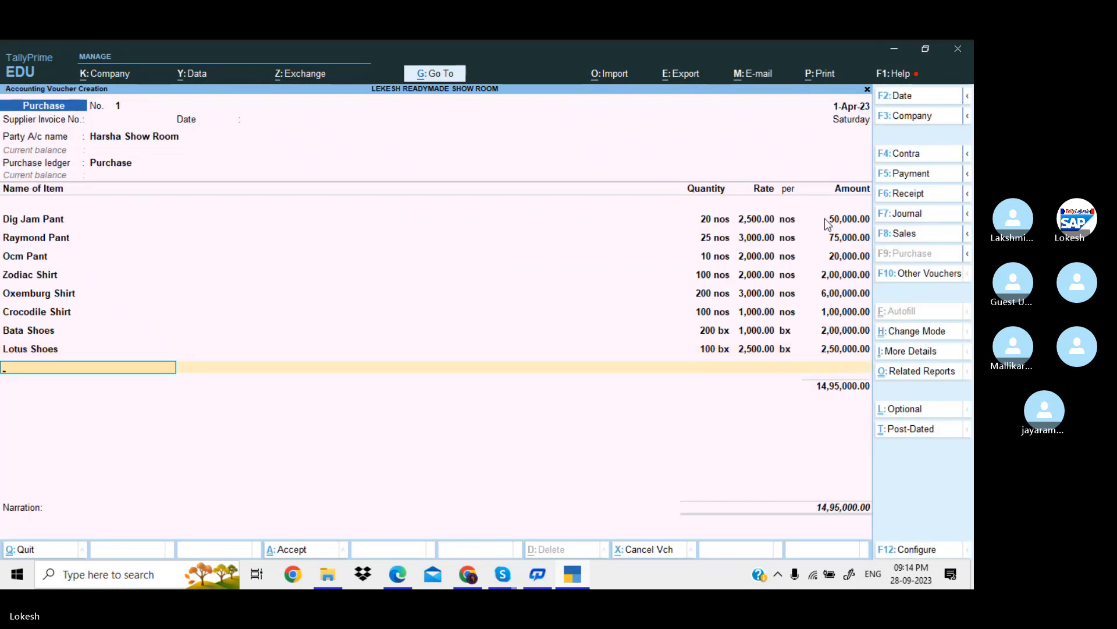
Add Nike Shoes on the line below Lotus Shoes with quantity 200 bx
{"action": "type", "text": "n"}
{"action": "key", "text": "Return"}
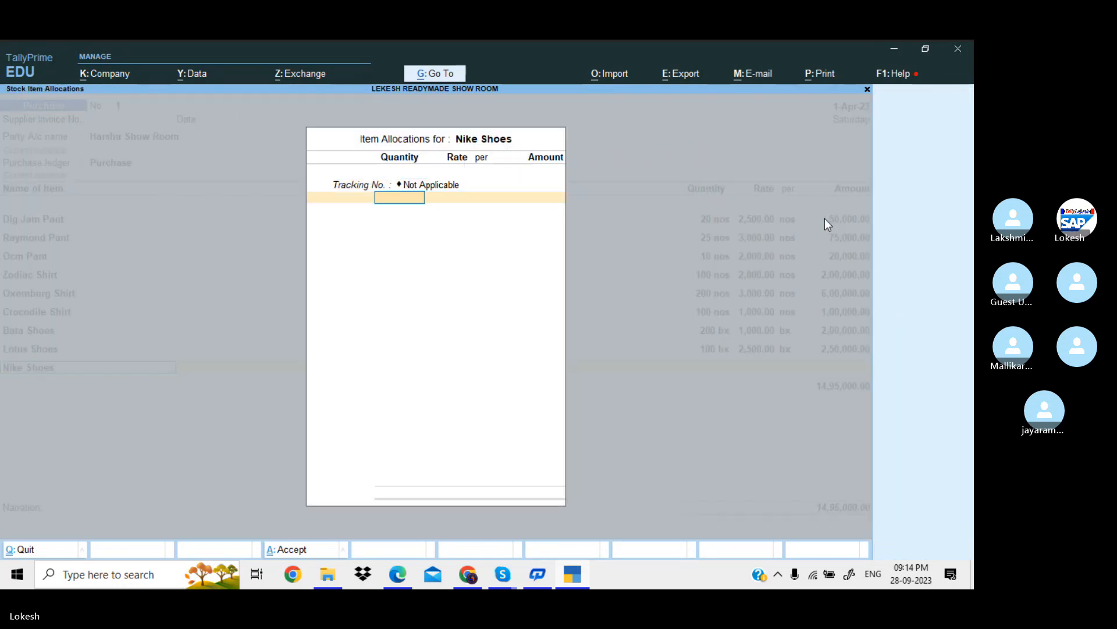
{"action": "type", "text": "200"}
{"action": "key", "text": "Return"}
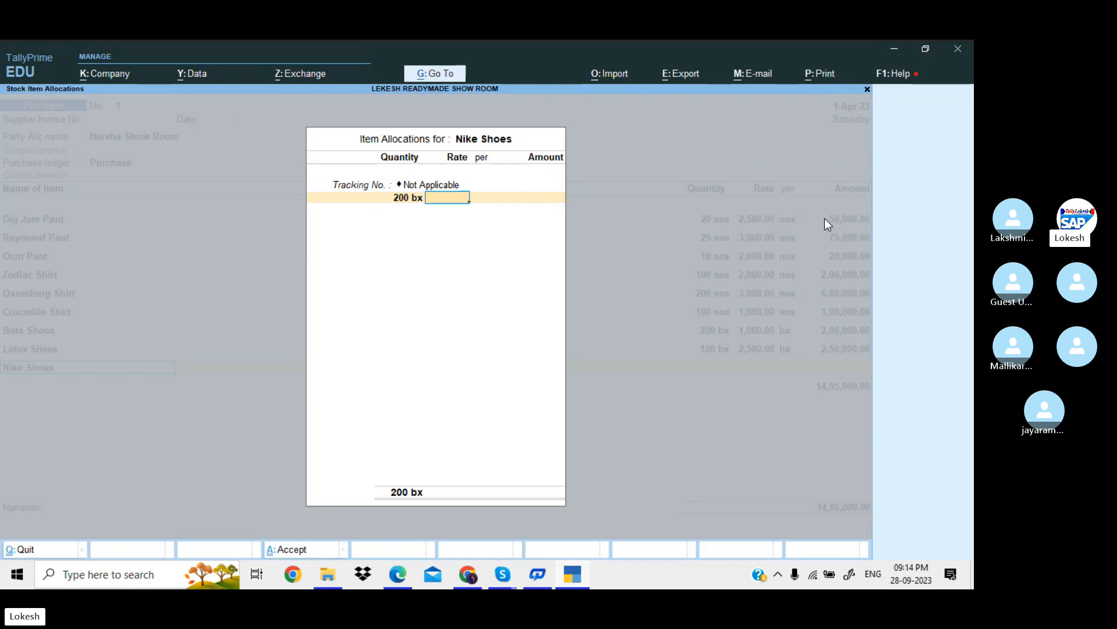
Set the rate of the 200 bx of Nike Shoes to 1,000 per bx and complete the item's allocation
{"action": "type", "text": "1,000"}
{"action": "key", "text": "Return"}
{"action": "key", "text": "Return"}
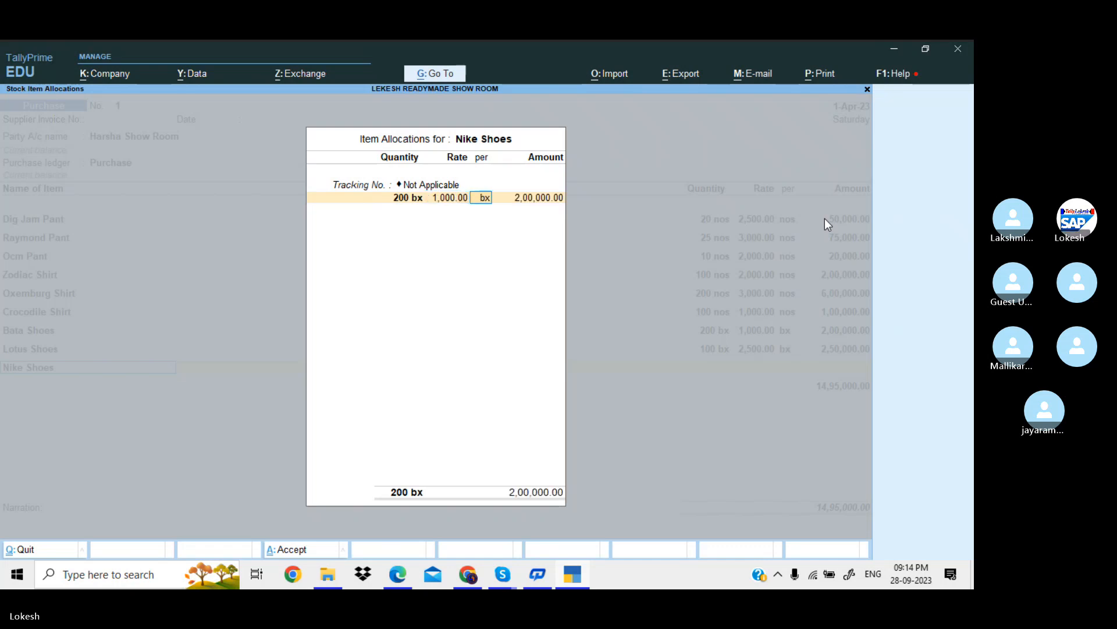
{"action": "key", "text": "Return"}
{"action": "key", "text": "Return"}
{"action": "key", "text": "Return"}
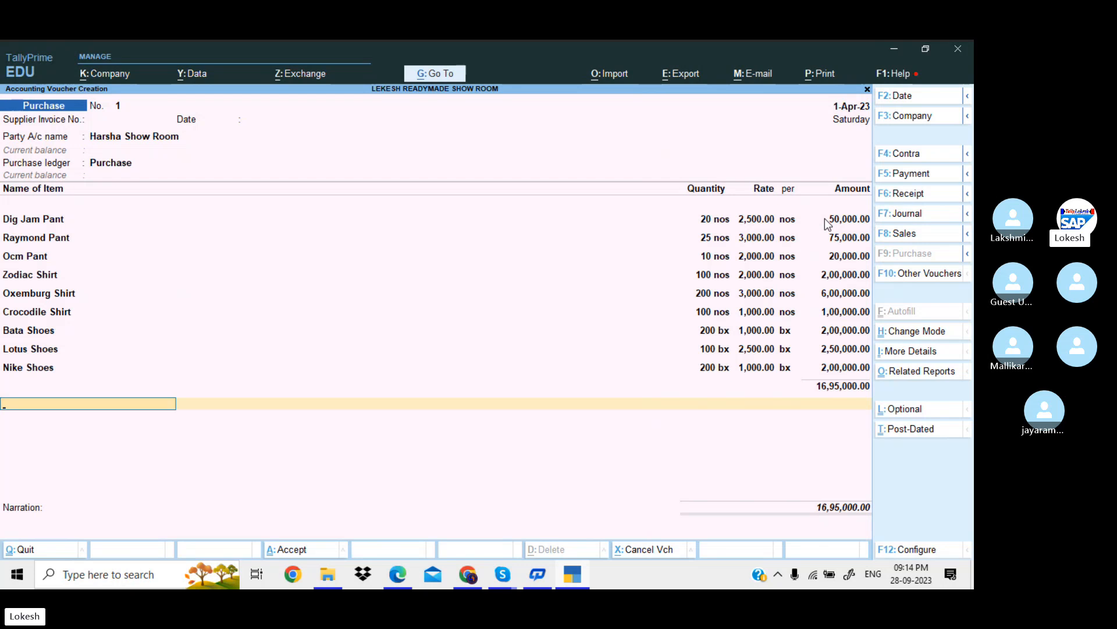
End the purchase item list, leave the narration blank, and save the Harsha Show Room purchase voucher
{"action": "key", "text": "Return"}
{"action": "key", "text": "Return"}
{"action": "key", "text": "Return"}
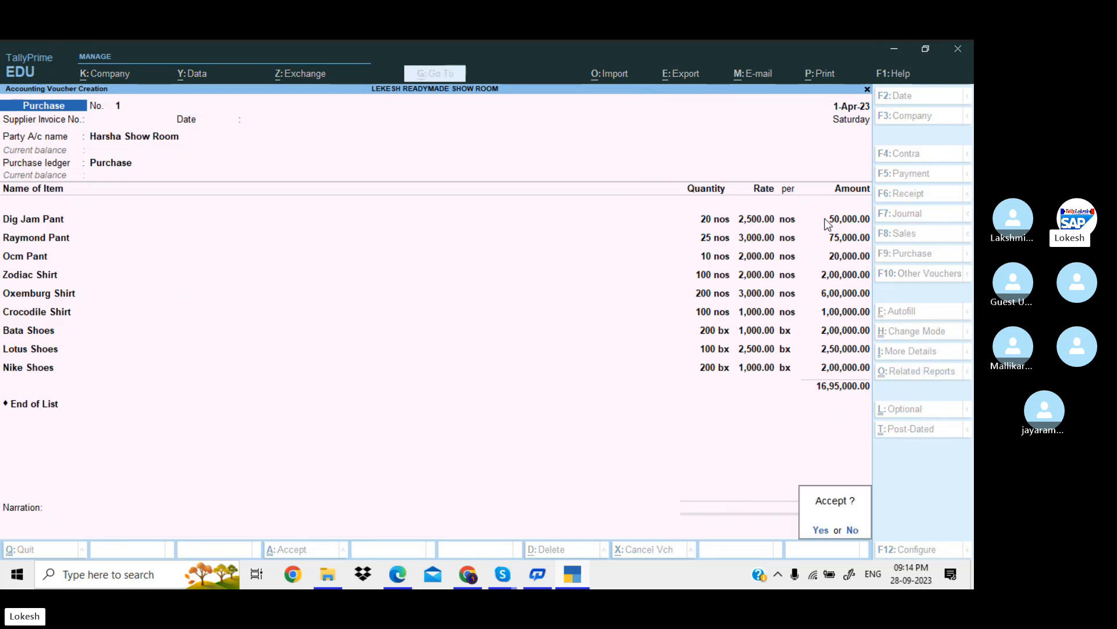
{"action": "key", "text": "Return"}
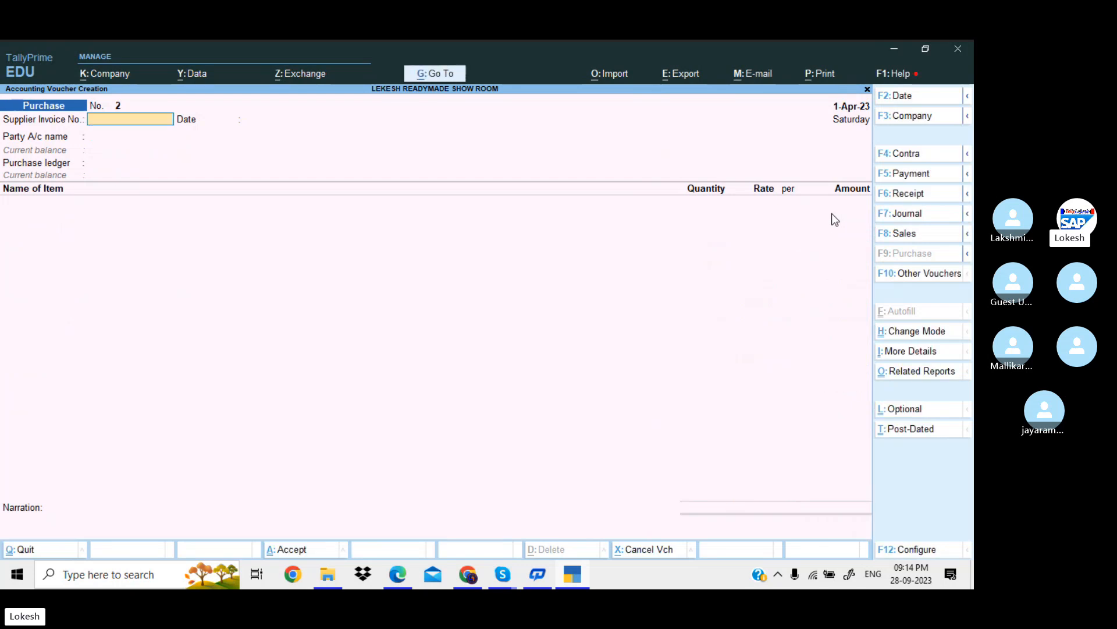
Start a sales voucher with Indian Traders as the party account
{"action": "left_click", "coordinate": [917, 238]}
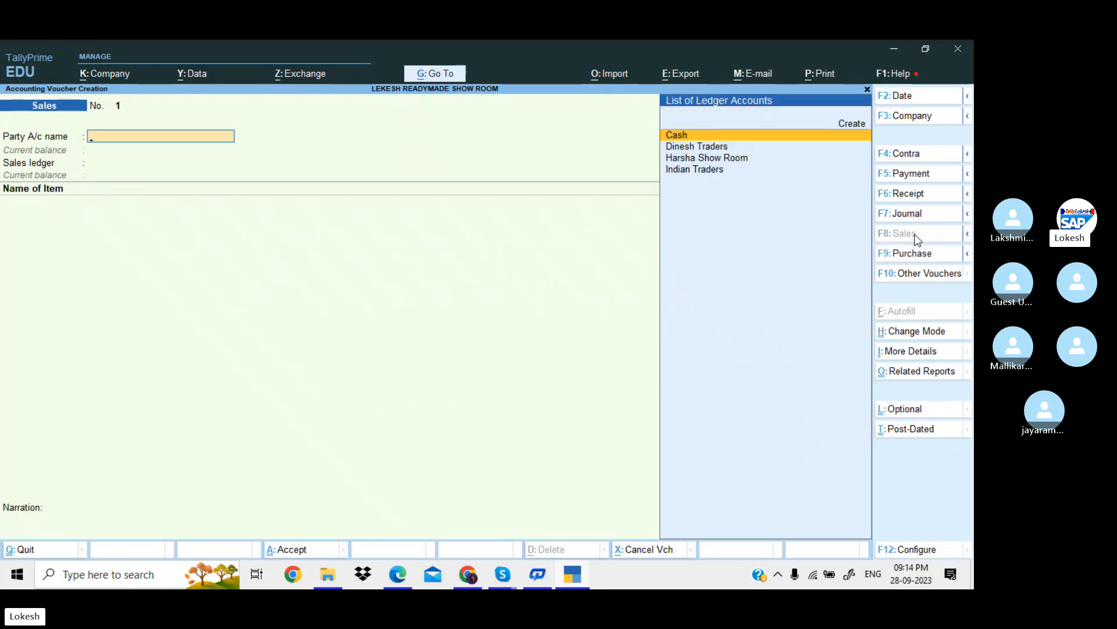
{"action": "key", "text": "Down"}
{"action": "key", "text": "Down"}
{"action": "key", "text": "Down"}
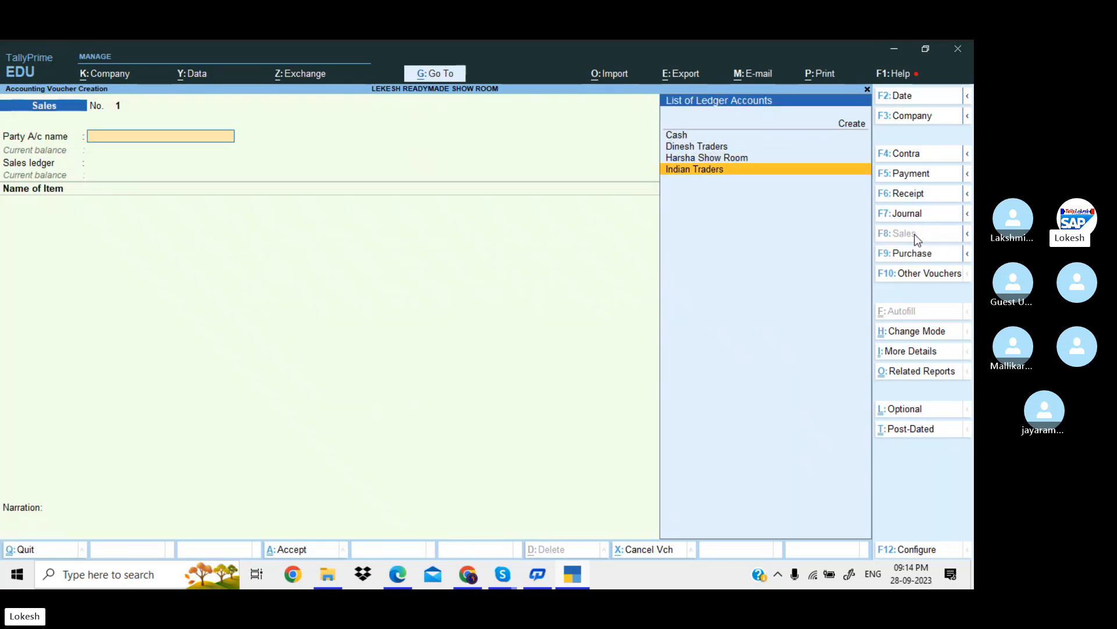
{"action": "key", "text": "Return"}
Leave the dispatch and party details at their defaults and choose Sales as the sales ledger
{"action": "key", "text": "Return"}
{"action": "key", "text": "Return"}
{"action": "key", "text": "Return"}
{"action": "key", "text": "Return"}
{"action": "key", "text": "Return"}
{"action": "key", "text": "Return"}
{"action": "key", "text": "Return"}
{"action": "key", "text": "Return"}
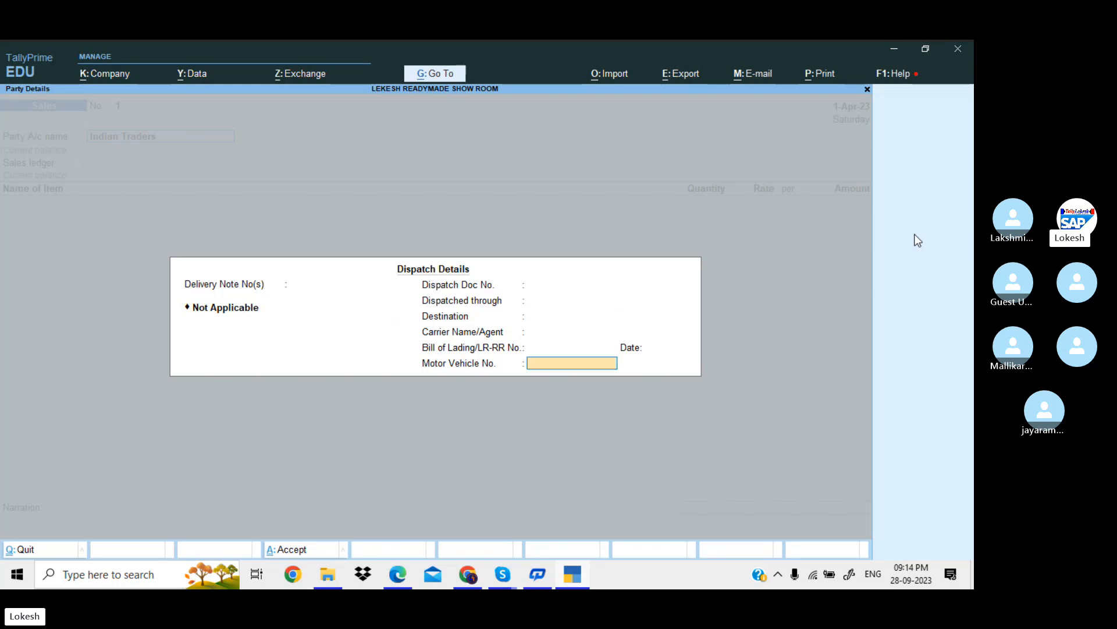
{"action": "key", "text": "Return"}
{"action": "key", "text": "Return"}
{"action": "key", "text": "Return"}
{"action": "key", "text": "Return"}
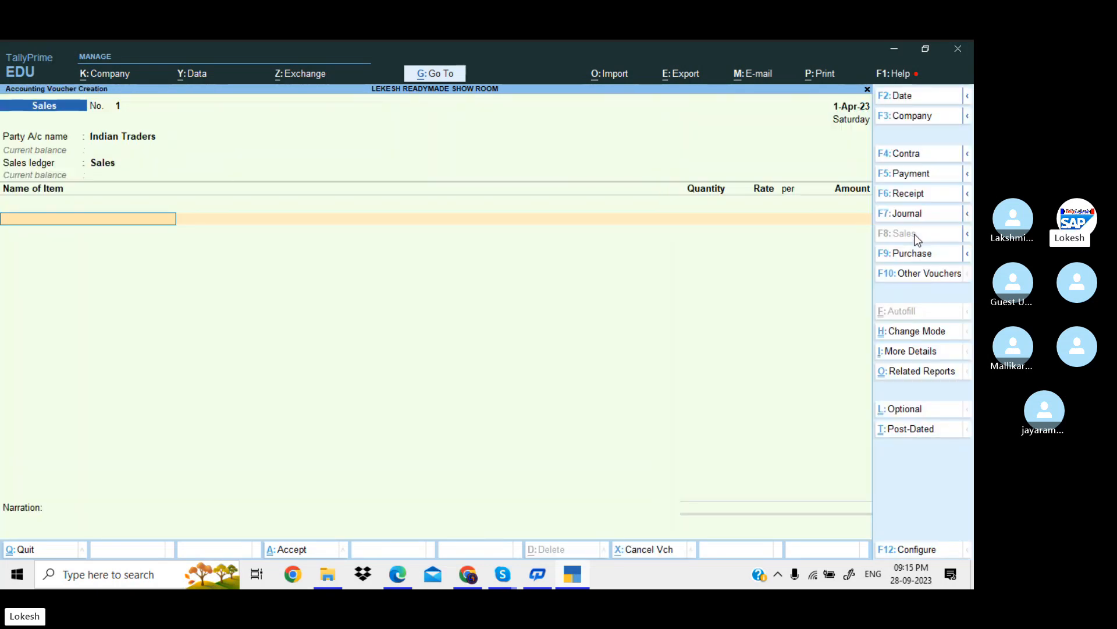
Add Dig Jam Pant to the sales voucher with a quantity of 10 nos at a rate of 3,000
{"action": "type", "text": "D"}
{"action": "key", "text": "Up"}
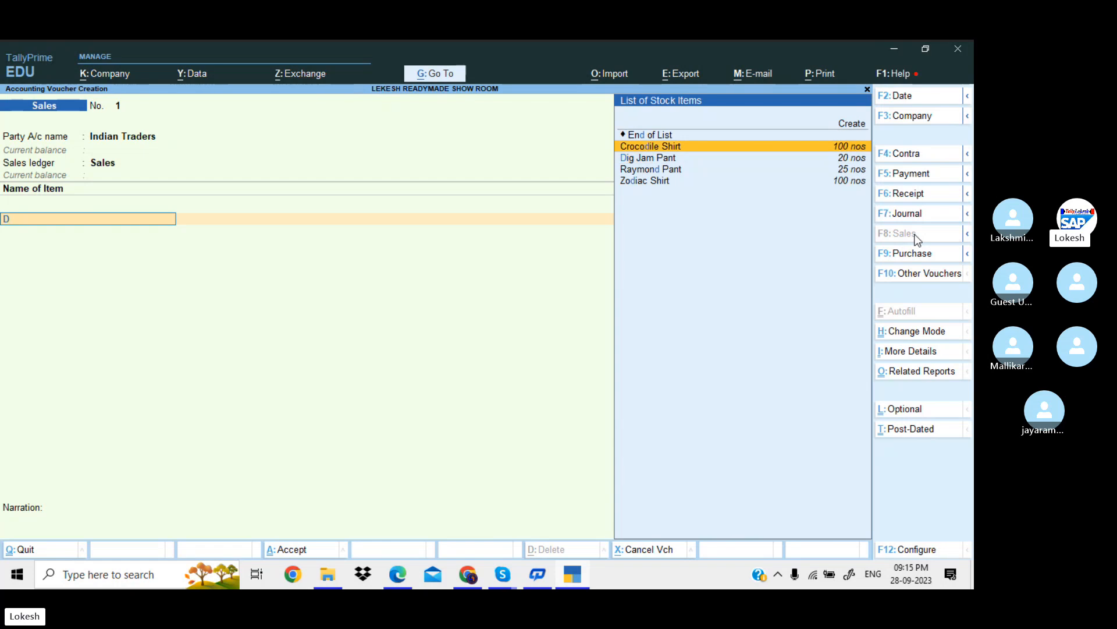
{"action": "key", "text": "Down"}
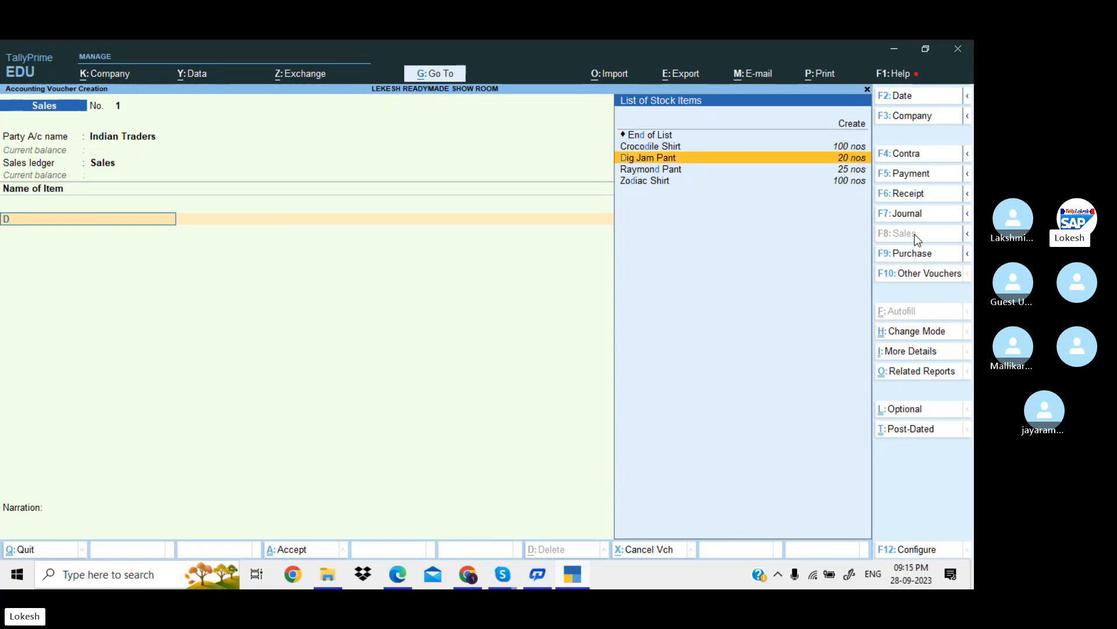
{"action": "key", "text": "Return"}
{"action": "key", "text": "Return"}
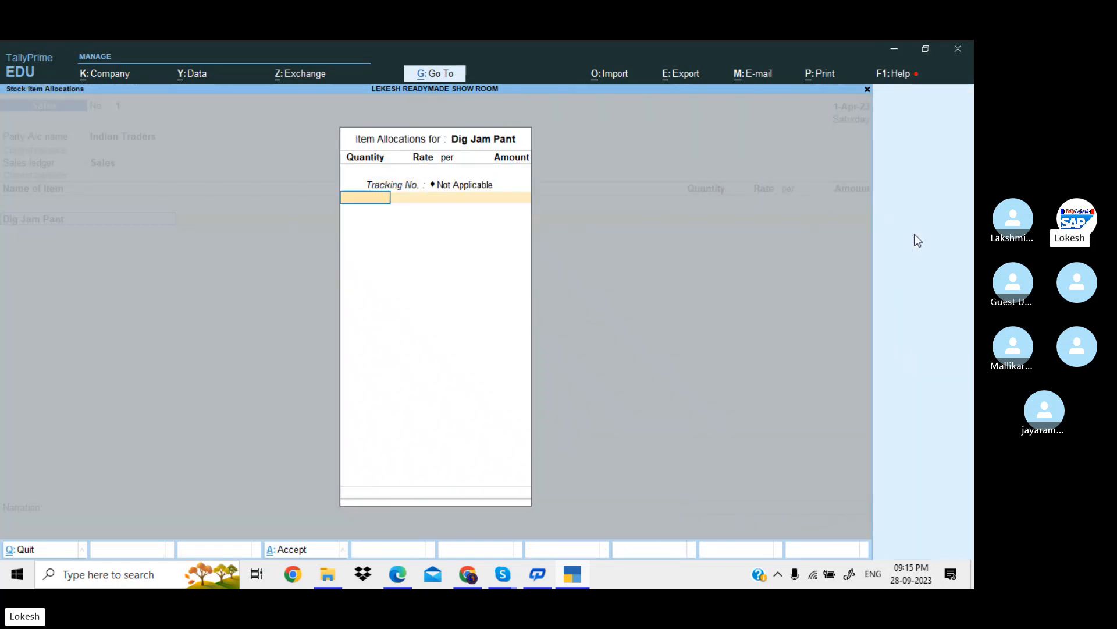
{"action": "type", "text": "10"}
{"action": "key", "text": "Return"}
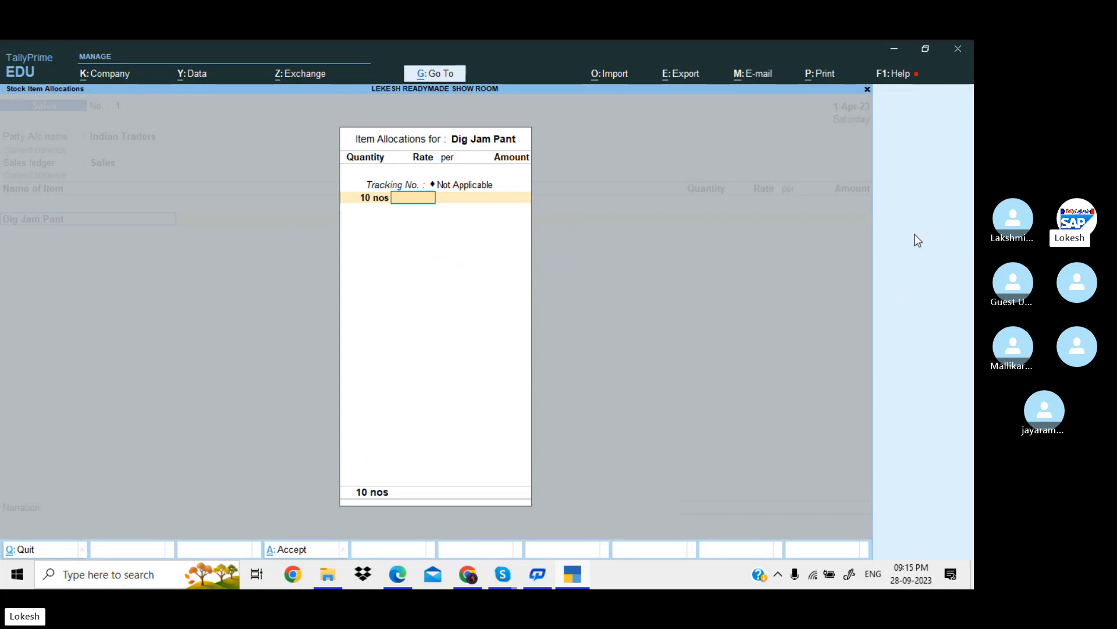
{"action": "type", "text": "3000"}
{"action": "key", "text": "Return"}
{"action": "key", "text": "Return"}
{"action": "key", "text": "Return"}
{"action": "key", "text": "Return"}
{"action": "key", "text": "Return"}
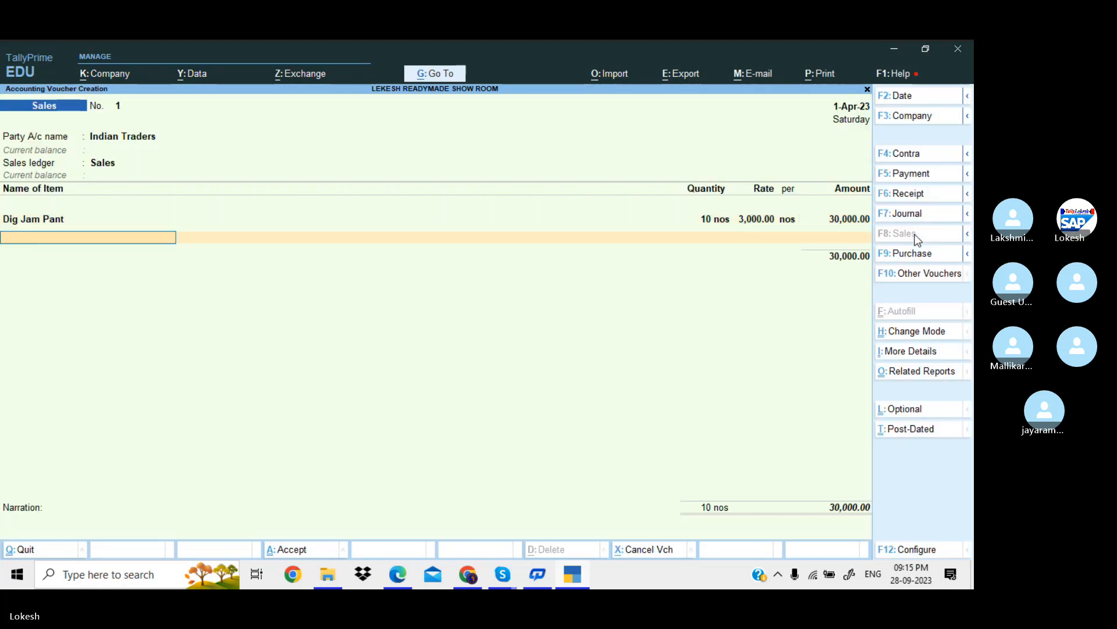
Add Zodiac Shirt to the sales voucher with a quantity of 100 nos at a rate of 2,500
{"action": "key", "text": "Return"}
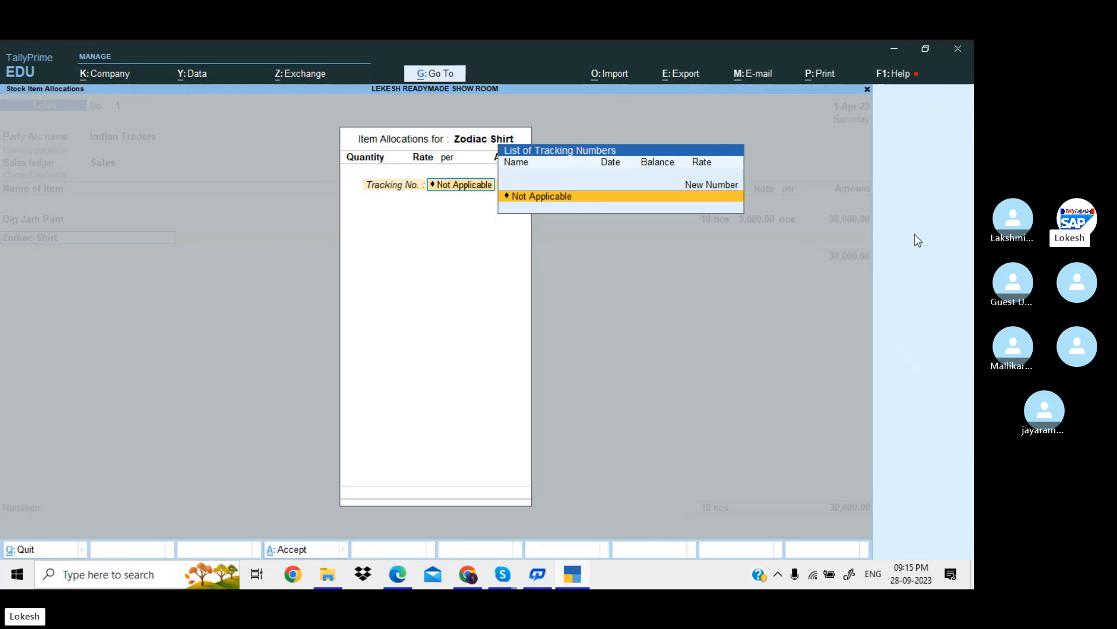
{"action": "key", "text": "Return"}
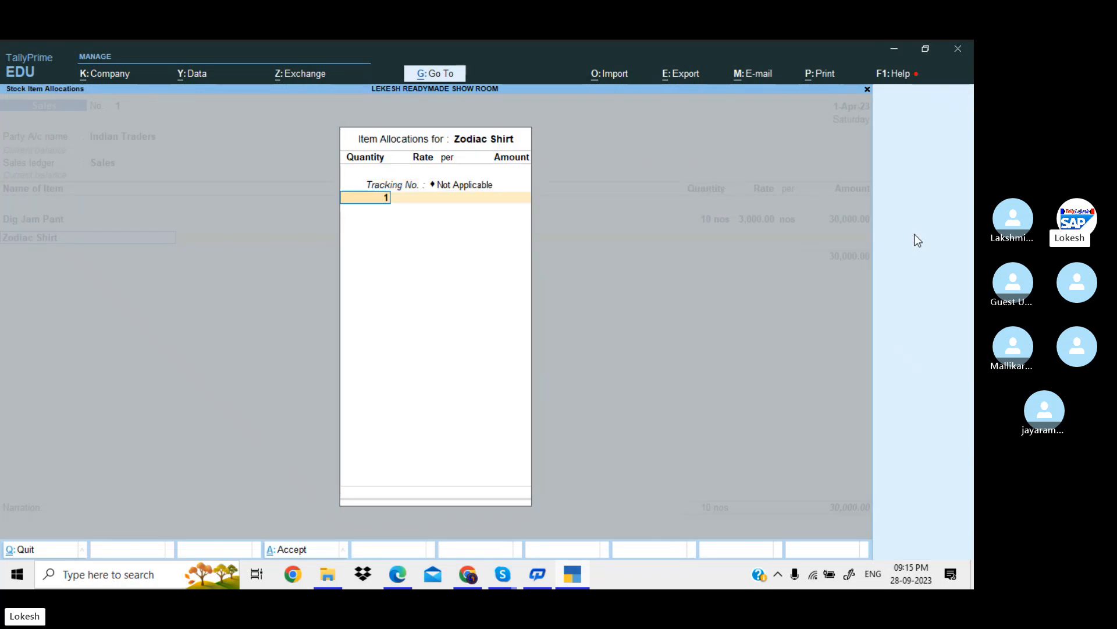
{"action": "type", "text": "100"}
{"action": "key", "text": "Return"}
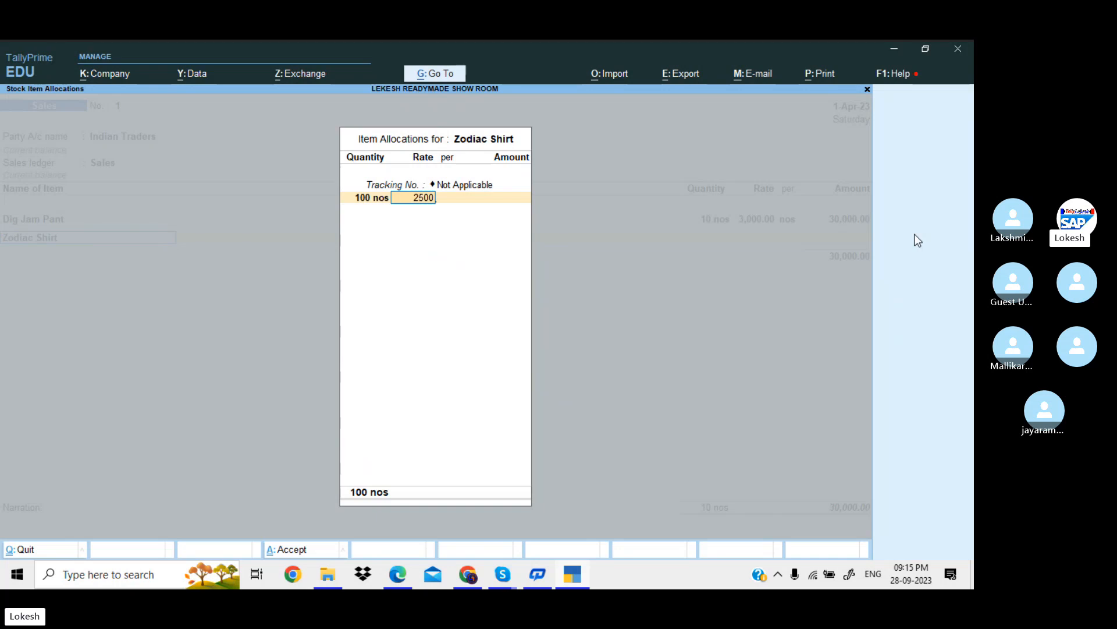
{"action": "key", "text": "Return"}
{"action": "key", "text": "Return"}
{"action": "key", "text": "Return"}
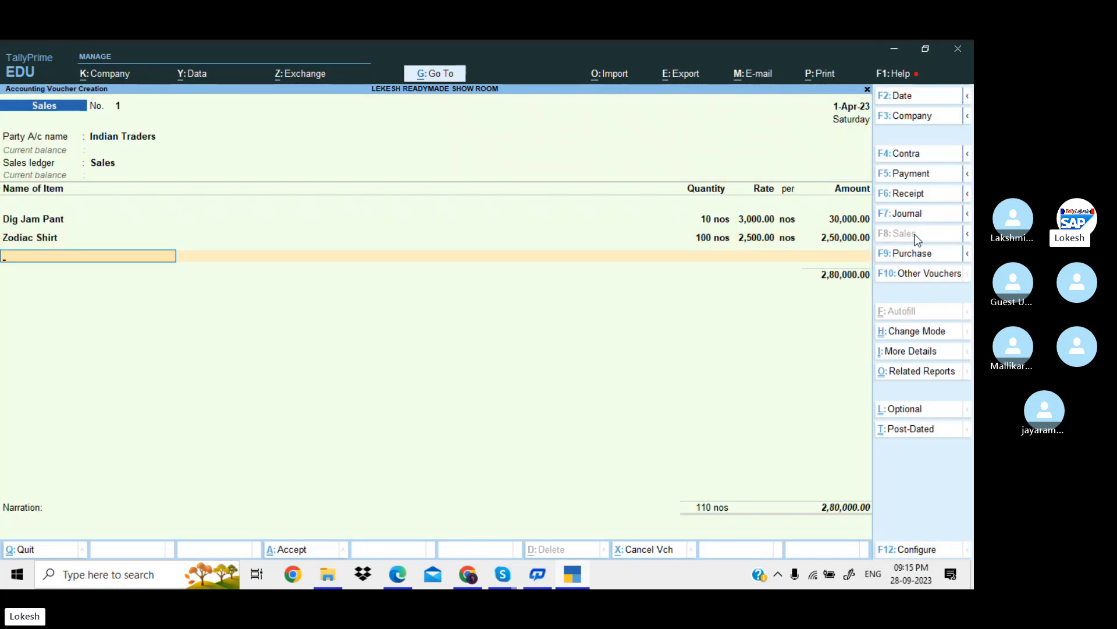
Add Oxemburg Shirt to the sales voucher with a quantity of 200 nos at a rate of 3,200
{"action": "type", "text": "Ox"}
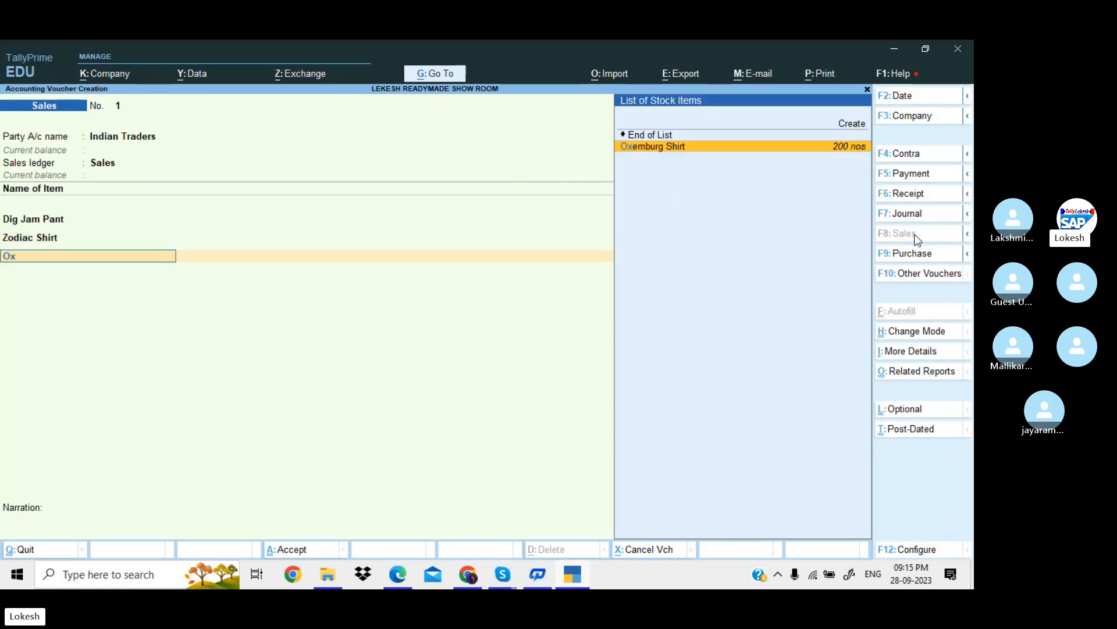
{"action": "key", "text": "Return"}
{"action": "key", "text": "Return"}
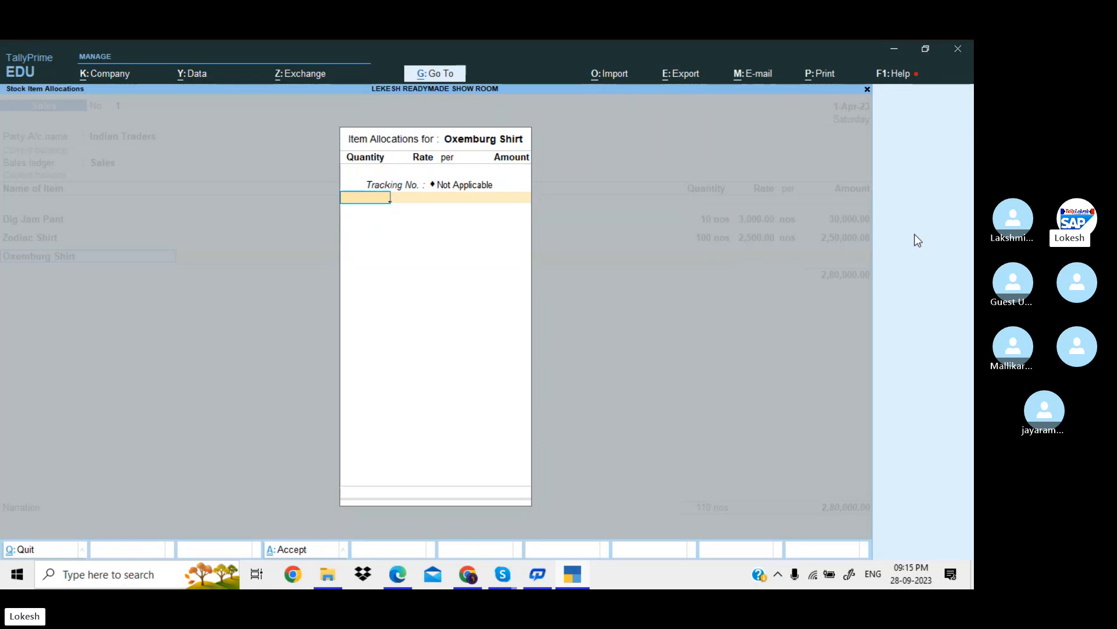
{"action": "type", "text": "200"}
{"action": "key", "text": "Return"}
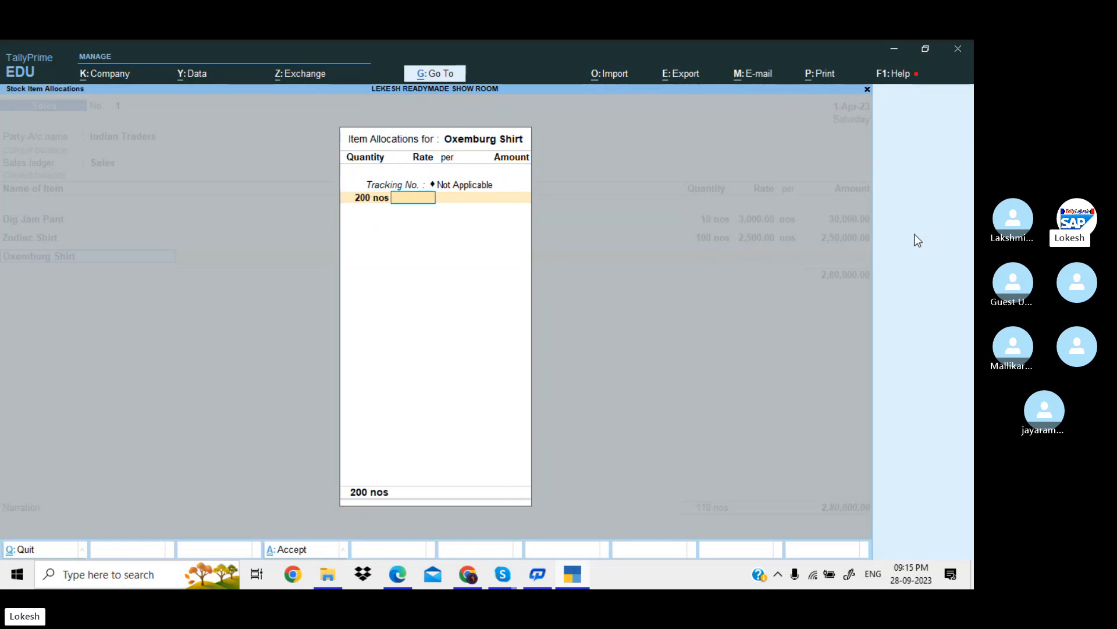
{"action": "type", "text": "3200"}
{"action": "key", "text": "Return"}
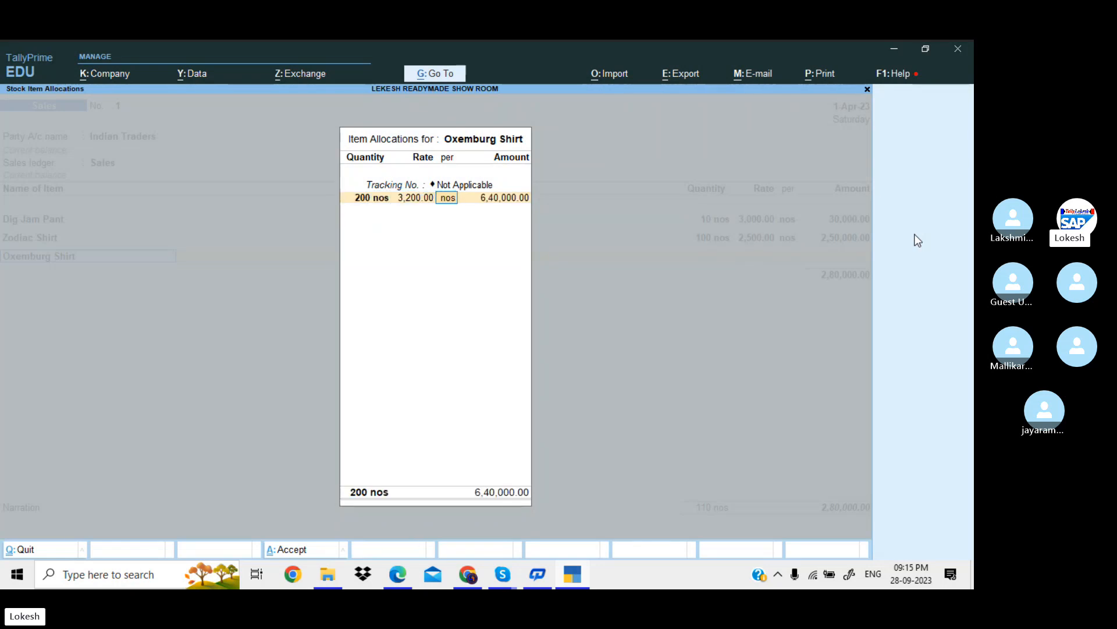
{"action": "key", "text": "Return"}
{"action": "key", "text": "Return"}
{"action": "key", "text": "Return"}
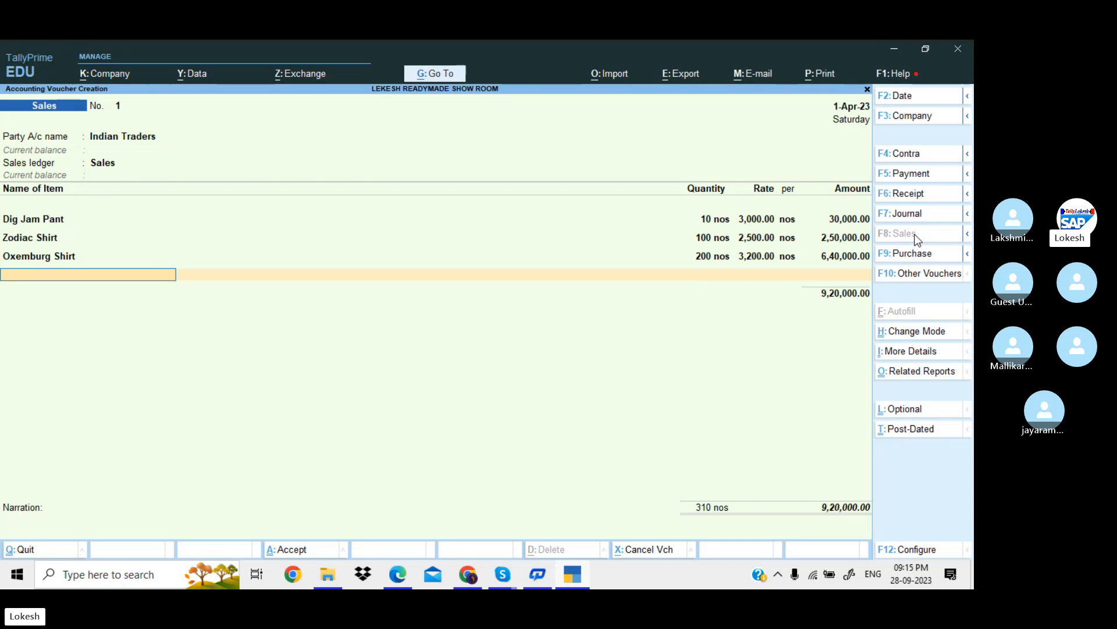
Add Bata Shoes to the sales voucher with a quantity of 150 bx at a rate of 2,200
{"action": "type", "text": "b"}
{"action": "key", "text": "Return"}
{"action": "key", "text": "Return"}
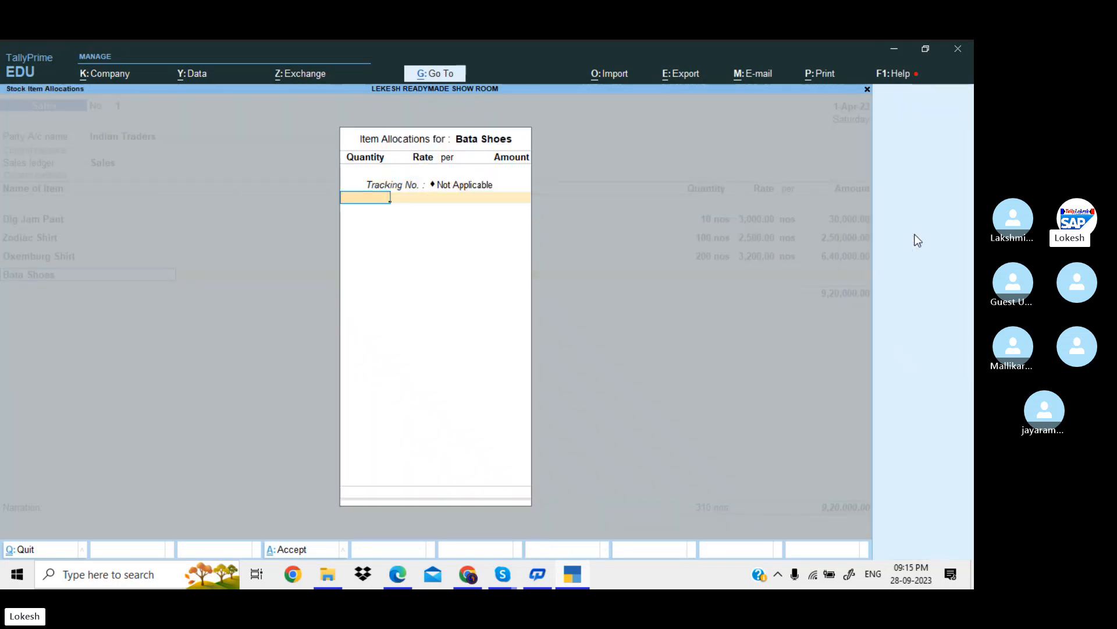
{"action": "type", "text": "150"}
{"action": "key", "text": "Return"}
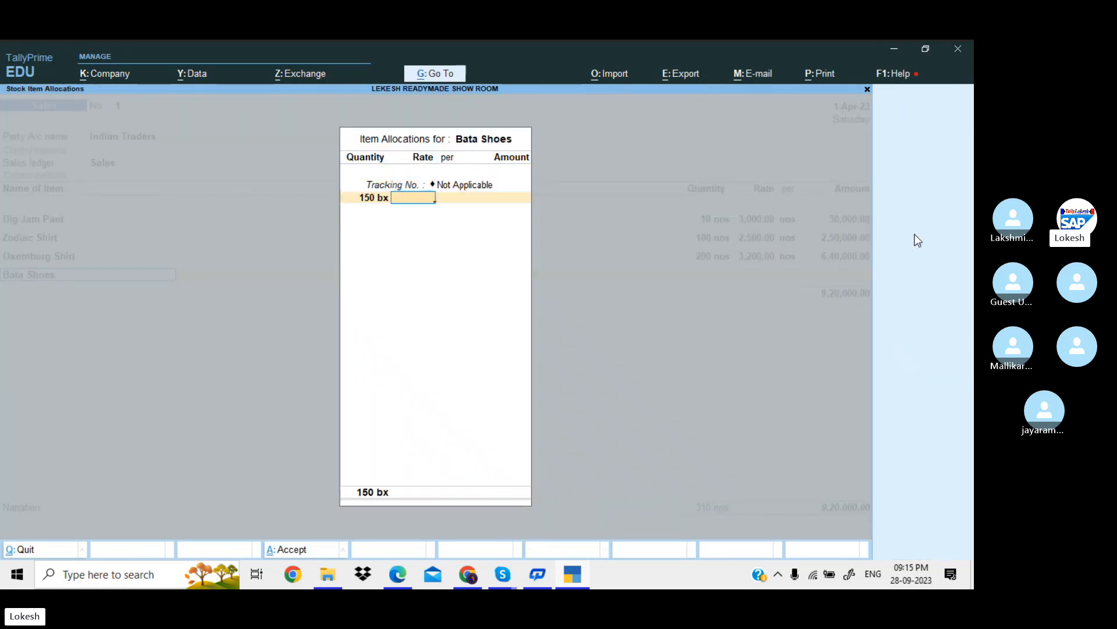
{"action": "type", "text": "2,200"}
{"action": "key", "text": "Return"}
{"action": "key", "text": "Return"}
{"action": "key", "text": "Return"}
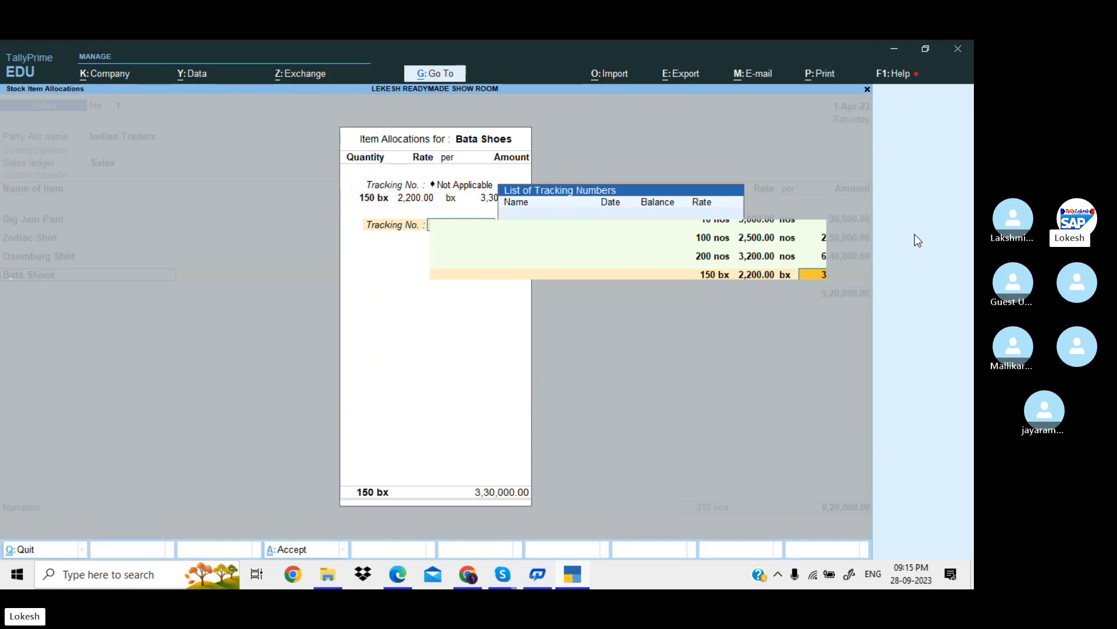
{"action": "key", "text": "Return"}
{"action": "key", "text": "Return"}
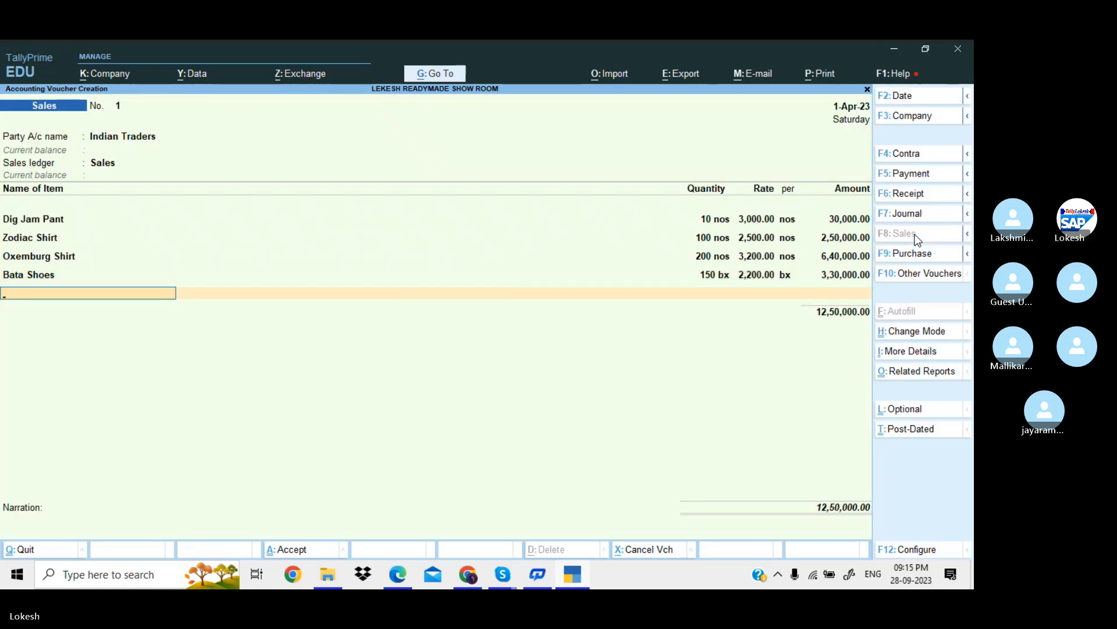
Add Nike Shoes to the sales voucher with a quantity of 180 bx at a rate of 1,200
{"action": "type", "text": "n"}
{"action": "key", "text": "Return"}
{"action": "key", "text": "Return"}
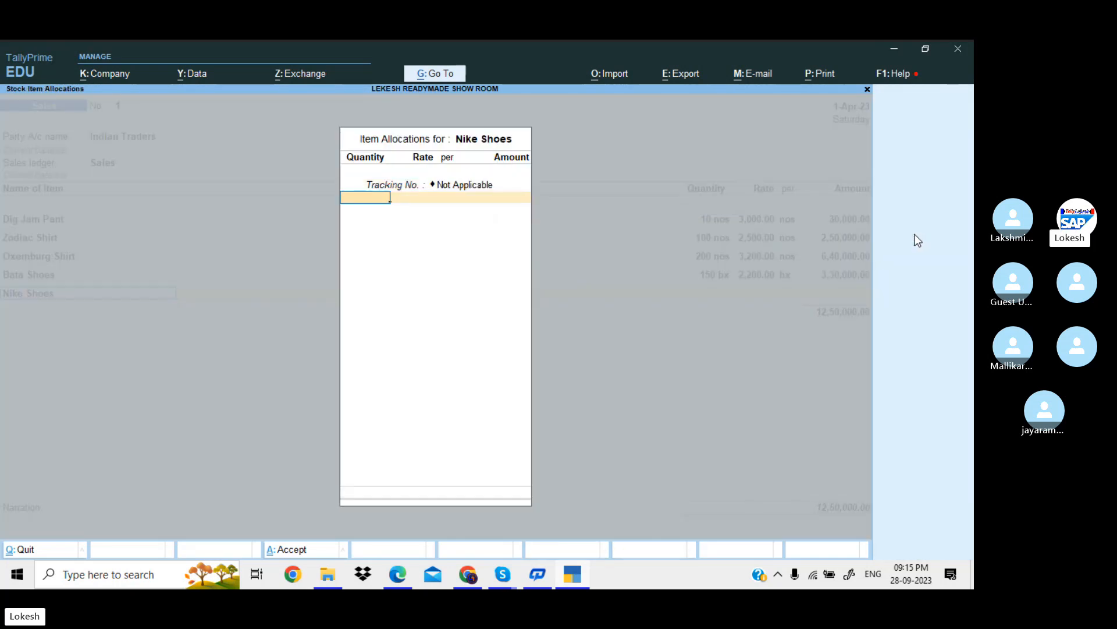
{"action": "type", "text": "180"}
{"action": "key", "text": "Return"}
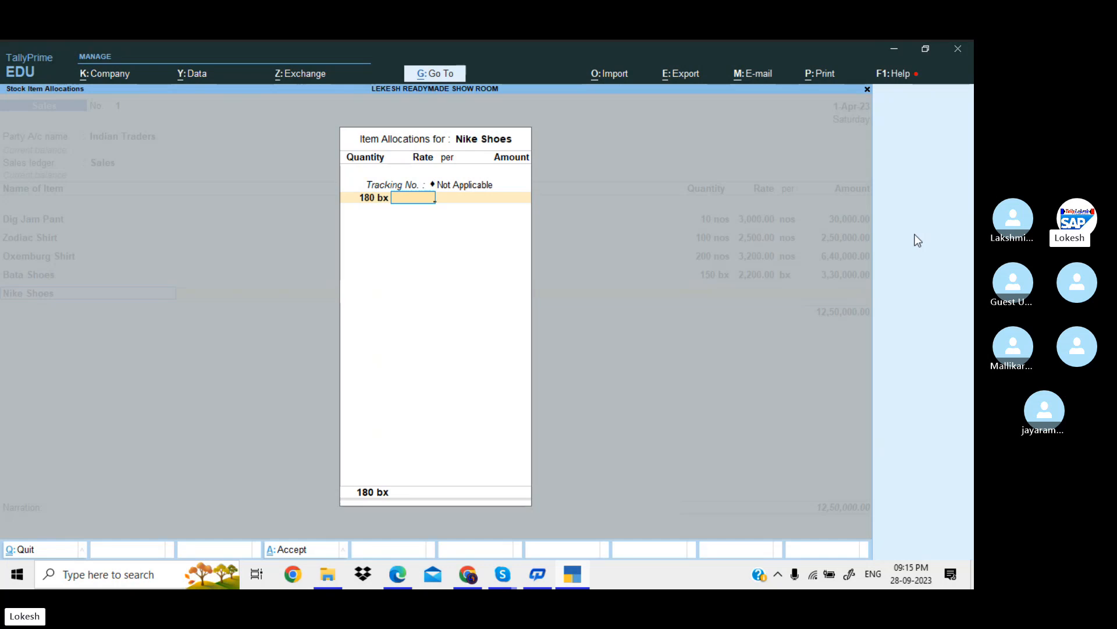
{"action": "type", "text": "1200"}
{"action": "key", "text": "Return"}
{"action": "key", "text": "Return"}
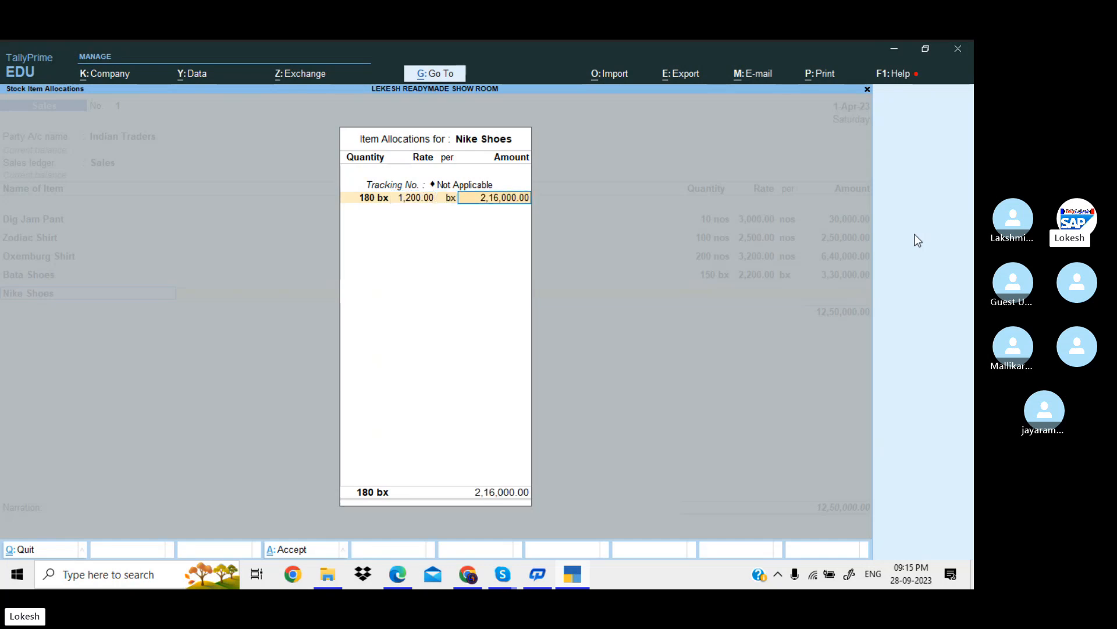
{"action": "key", "text": "Return"}
{"action": "key", "text": "Return"}
{"action": "key", "text": "Return"}
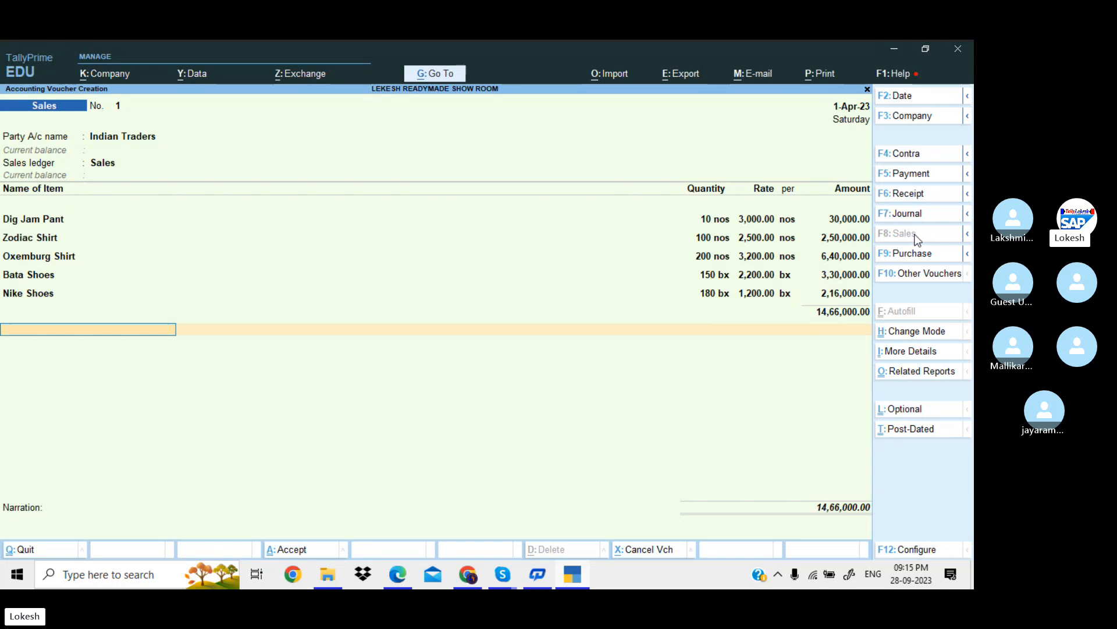
End the sales item list, leave the narration blank, and save the Indian Traders sales voucher
{"action": "key", "text": "Return"}
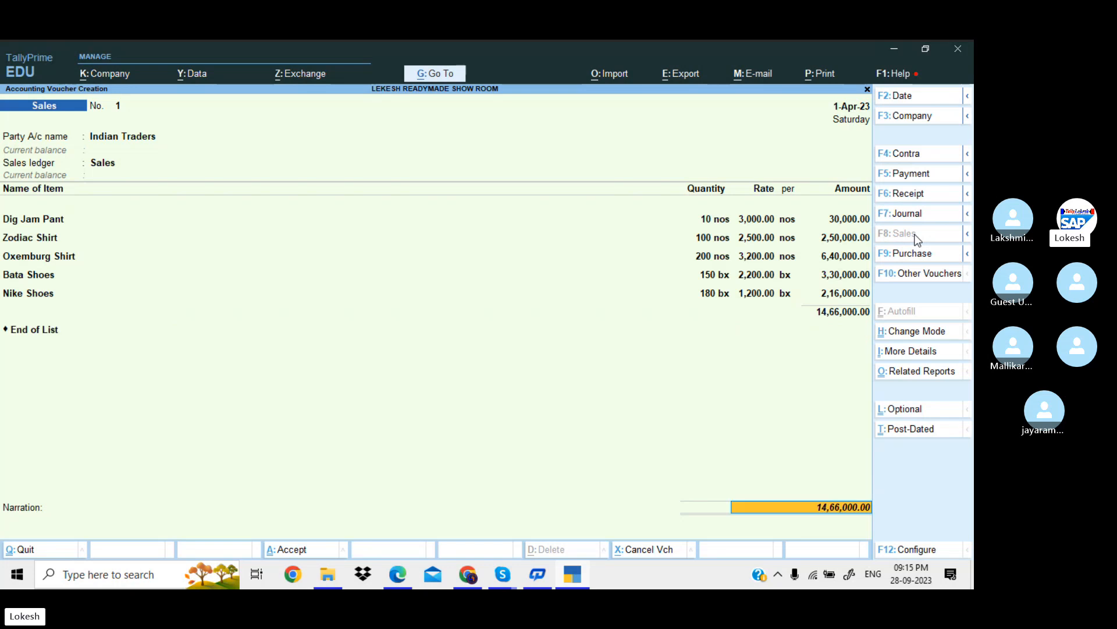
{"action": "key", "text": "Return"}
{"action": "key", "text": "Return"}
{"action": "key", "text": "Return"}
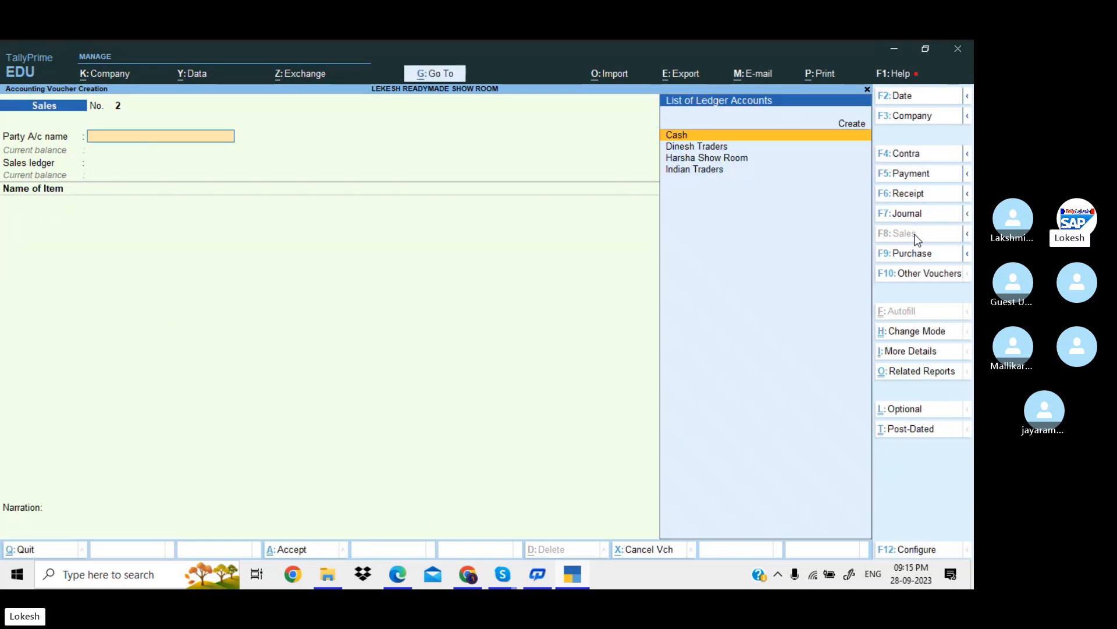
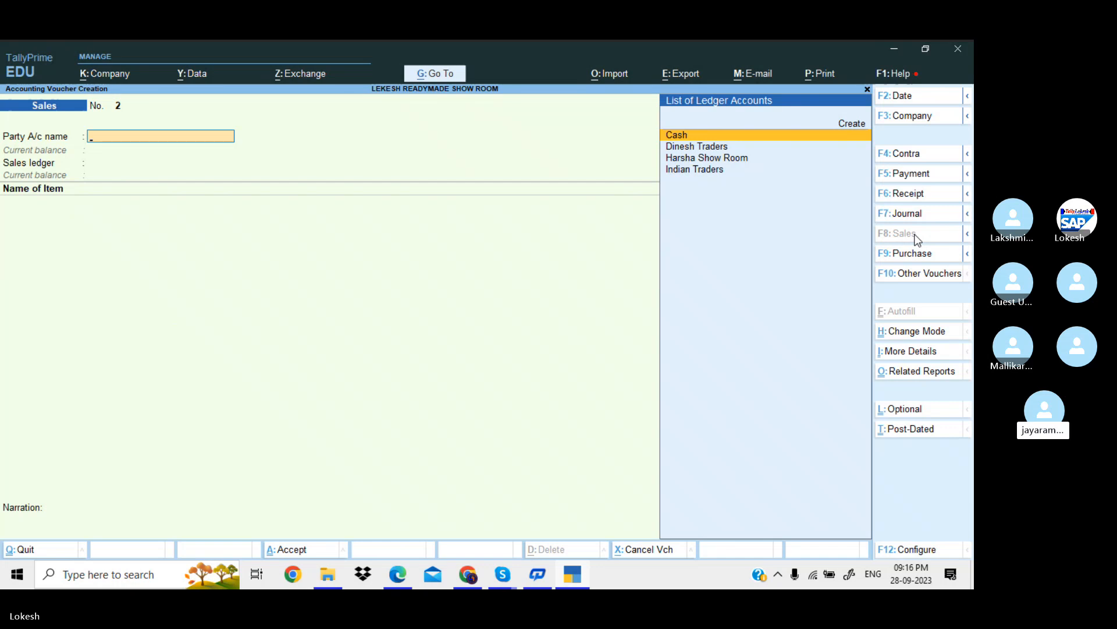
Start a receipt voucher and choose Indian Traders as the credited ledger
{"action": "left_click", "coordinate": [929, 190]}
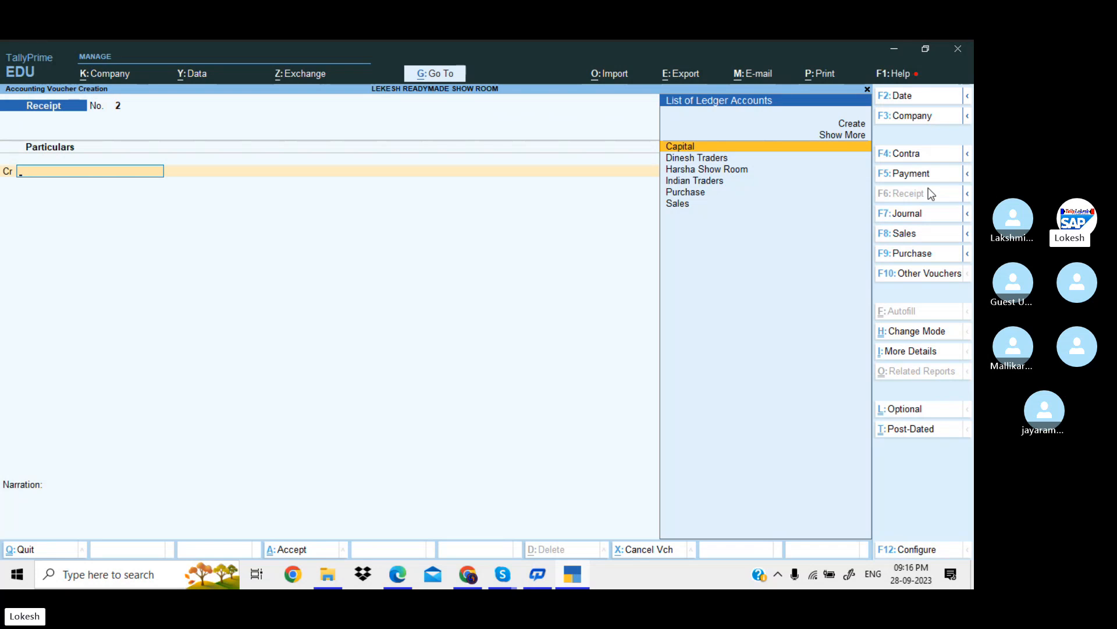
{"action": "key", "text": "Down"}
{"action": "key", "text": "Down"}
{"action": "key", "text": "Down"}
{"action": "key", "text": "Return"}
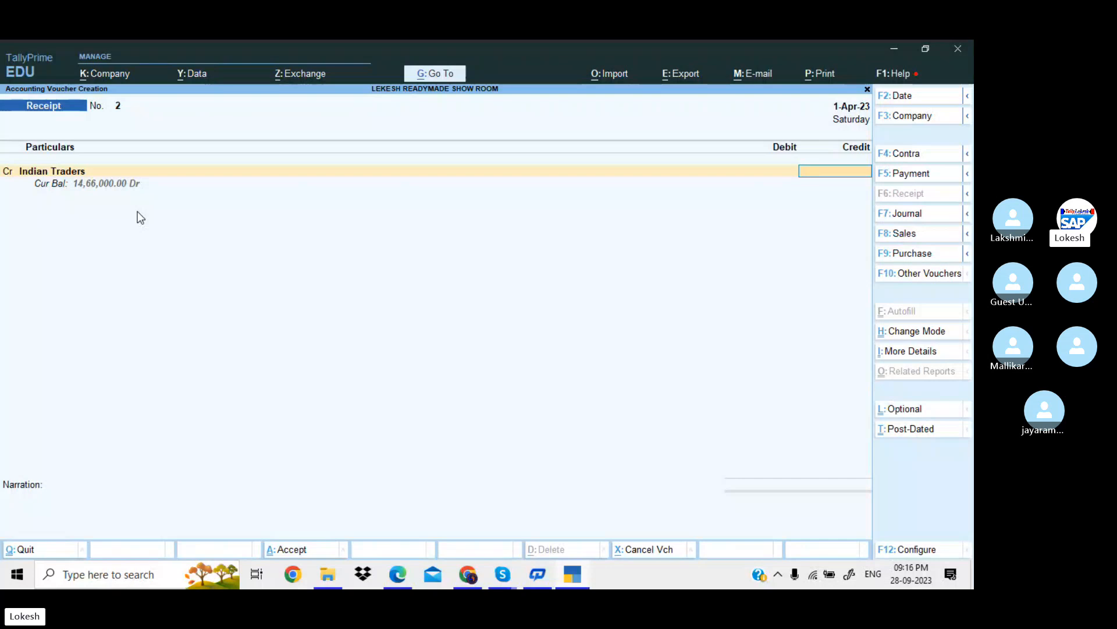
Credit Indian Traders with 5,00,000 in the receipt voucher
{"action": "type", "text": "5,"}
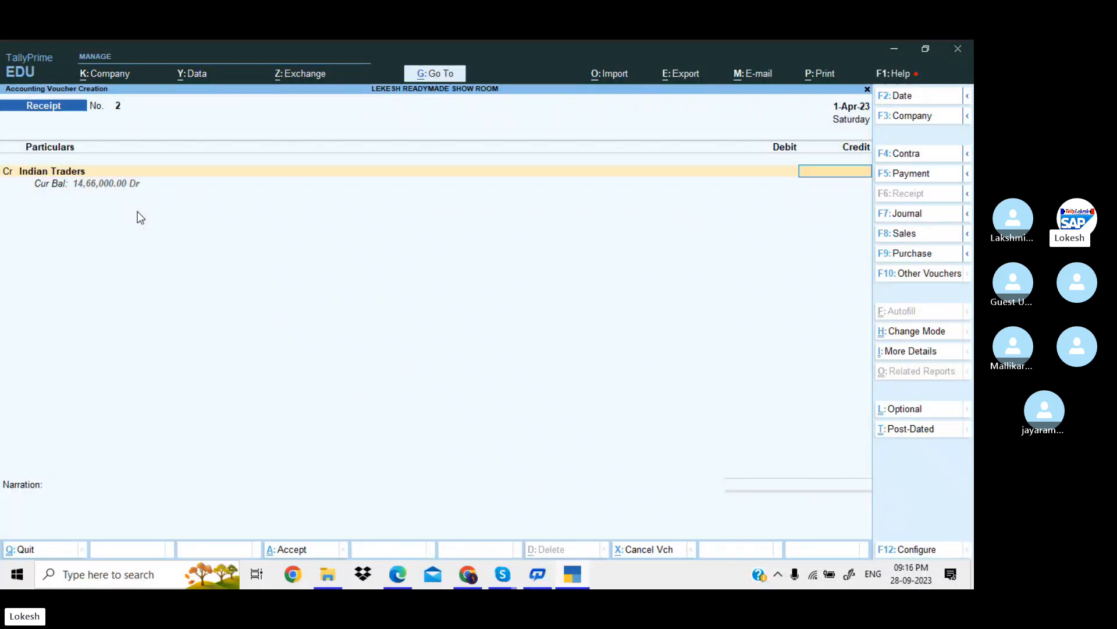
{"action": "type", "text": "00"}
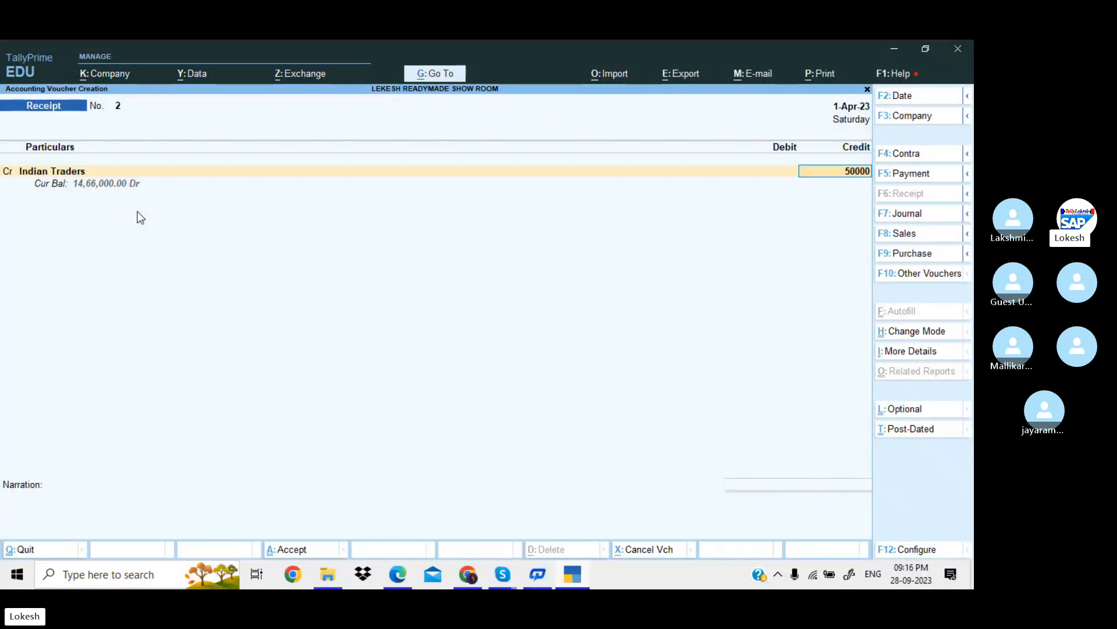
{"action": "type", "text": ",000"}
{"action": "key", "text": "Return"}
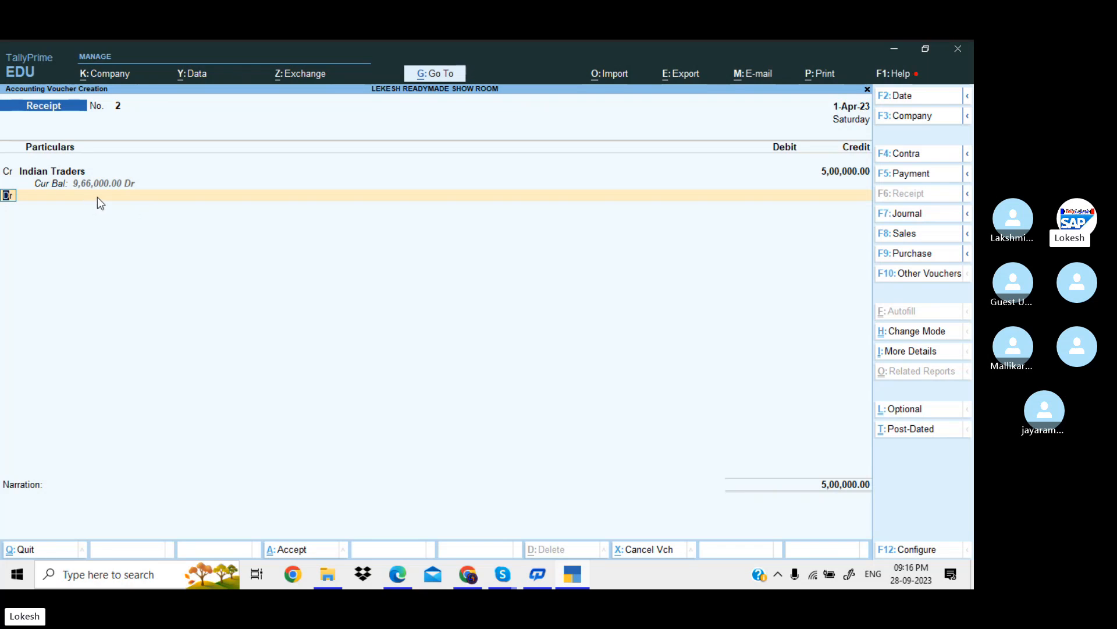
Debit Cash for the full receipt amount, leave the narration blank, and save the receipt voucher
{"action": "key", "text": "Return"}
{"action": "key", "text": "Down"}
{"action": "key", "text": "Return"}
{"action": "key", "text": "Return"}
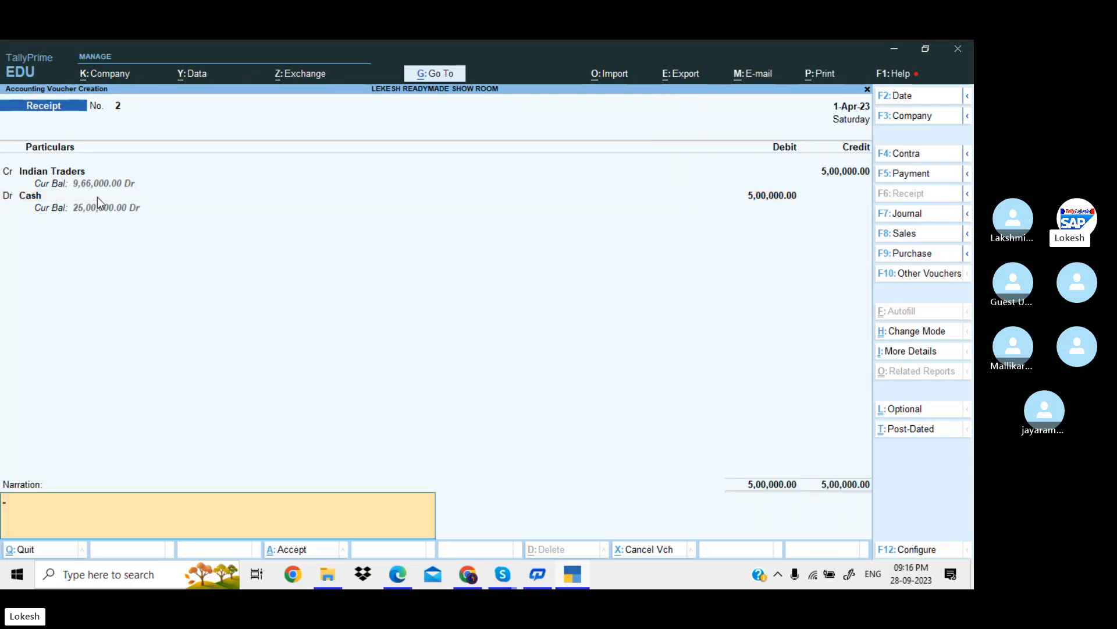
{"action": "key", "text": "Return"}
{"action": "key", "text": "Return"}
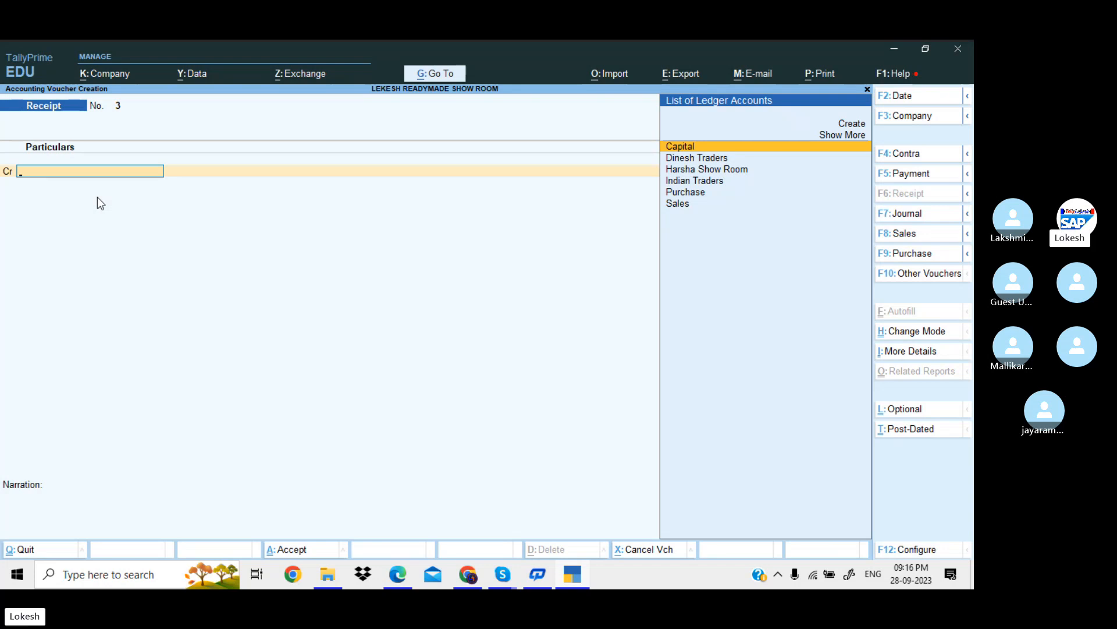
Start a payment voucher and debit Harsha Show Room with 8,00,000
{"action": "left_click", "coordinate": [917, 175]}
{"action": "type", "text": "h"}
{"action": "key", "text": "Return"}
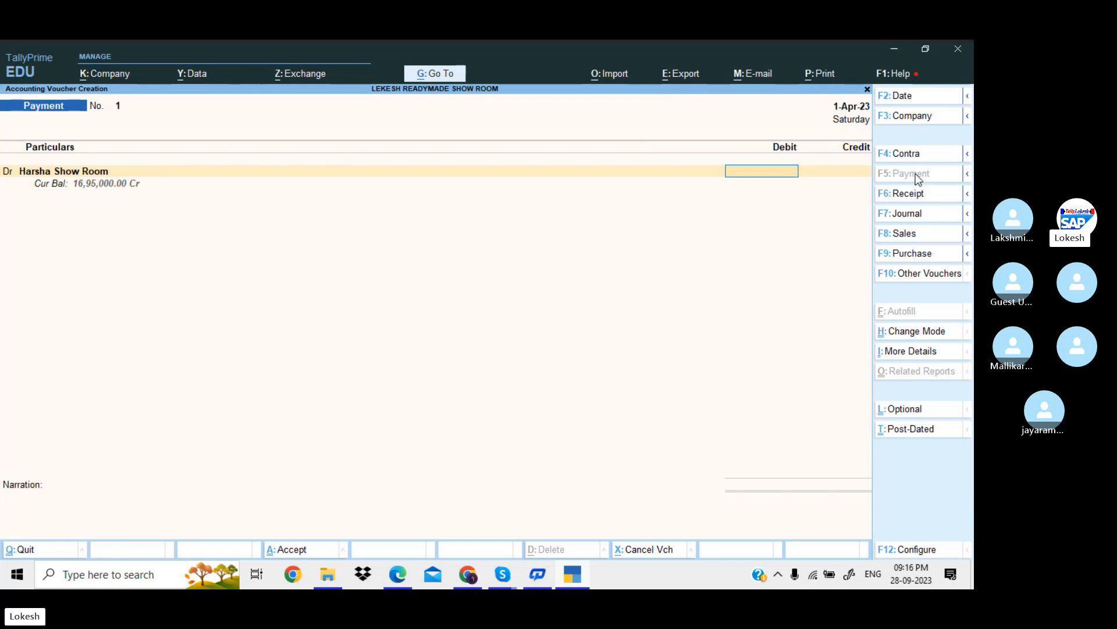
{"action": "type", "text": "8,00,00"}
{"action": "type", "text": "0"}
{"action": "key", "text": "Return"}
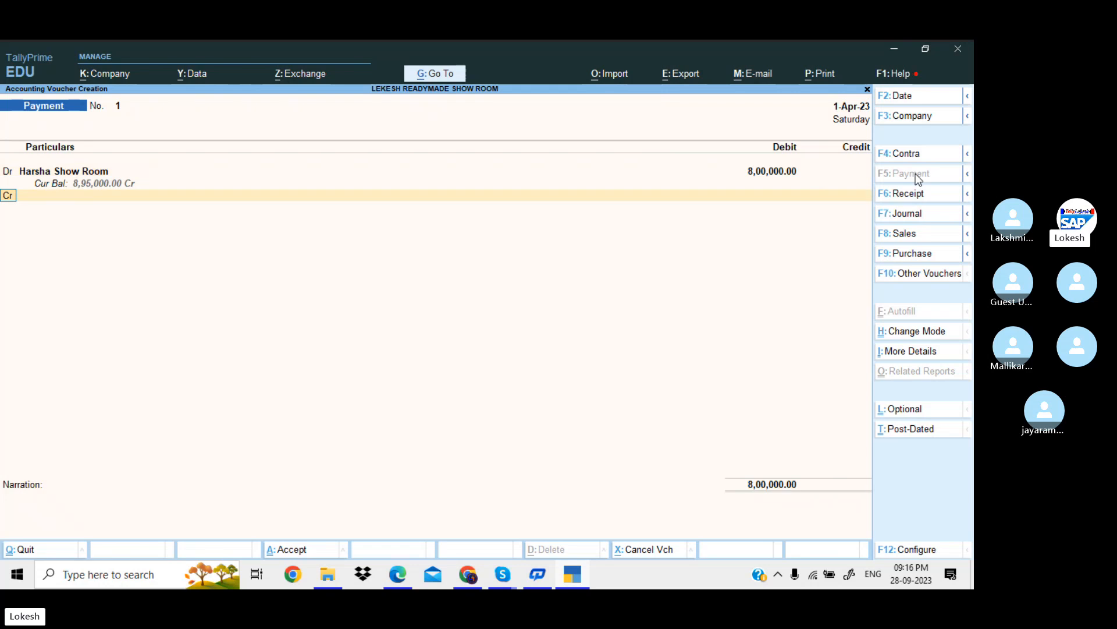
Credit Cash for the full payment amount, leave the narration blank, and save the payment voucher
{"action": "key", "text": "Return"}
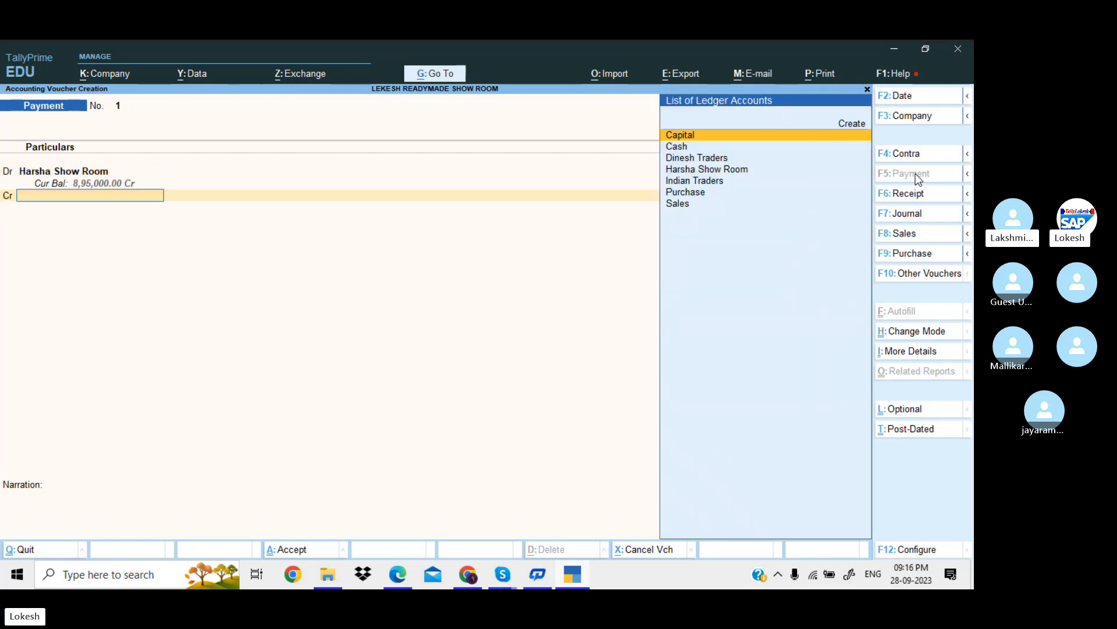
{"action": "key", "text": "Down"}
{"action": "key", "text": "Return"}
{"action": "key", "text": "Return"}
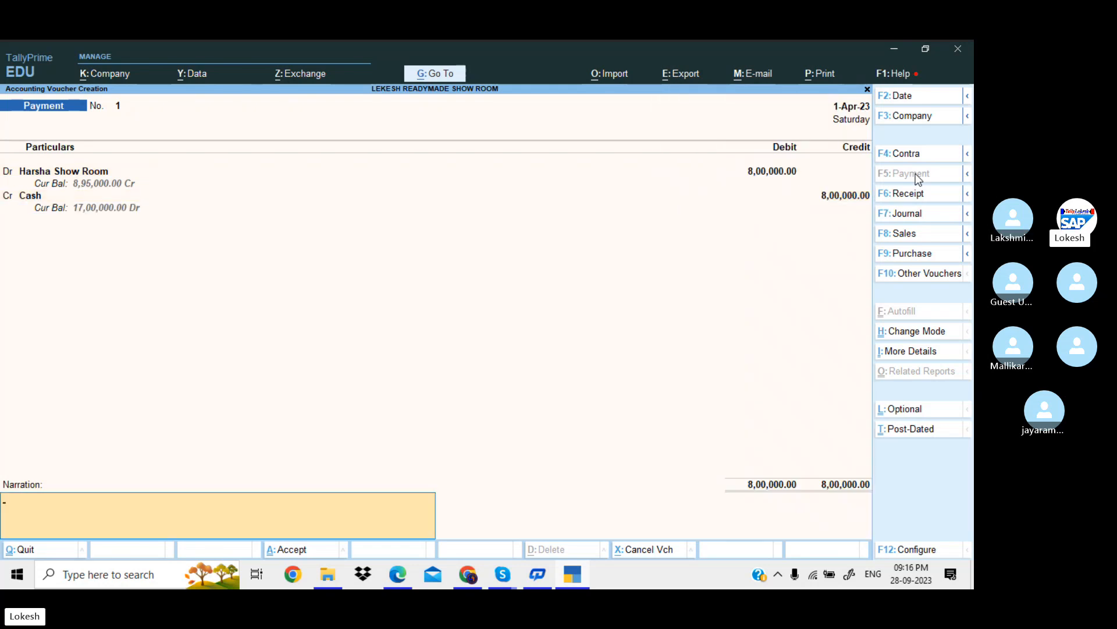
{"action": "key", "text": "Return"}
{"action": "key", "text": "Return"}
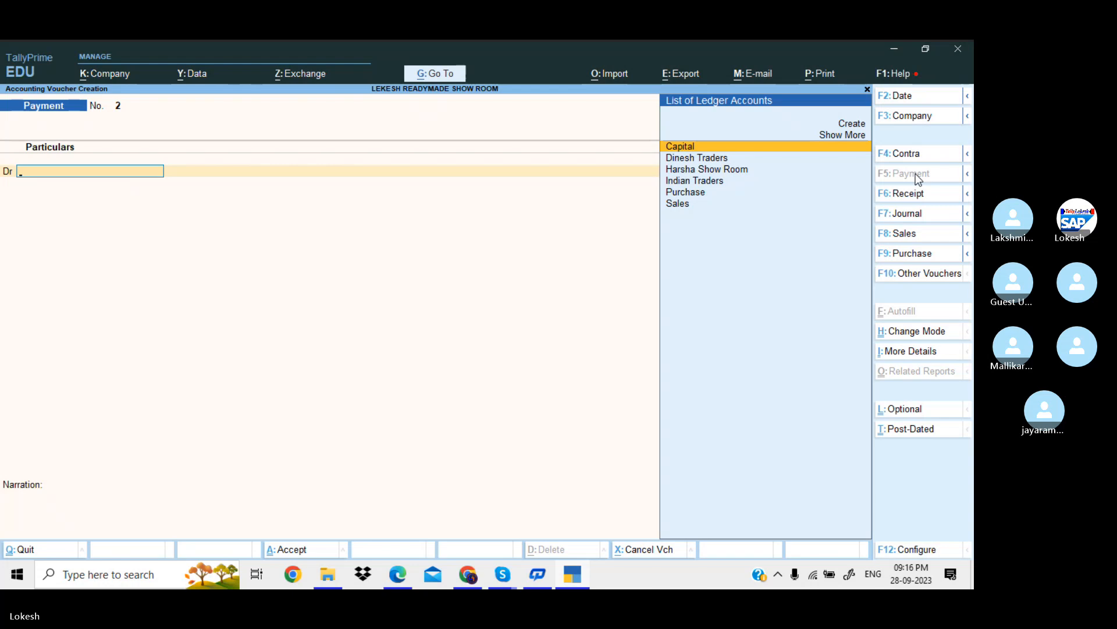
Start a sales voucher with Cash as the party, leave the dispatch and party details at their defaults, and choose the Sales ledger
{"action": "left_click", "coordinate": [932, 233]}
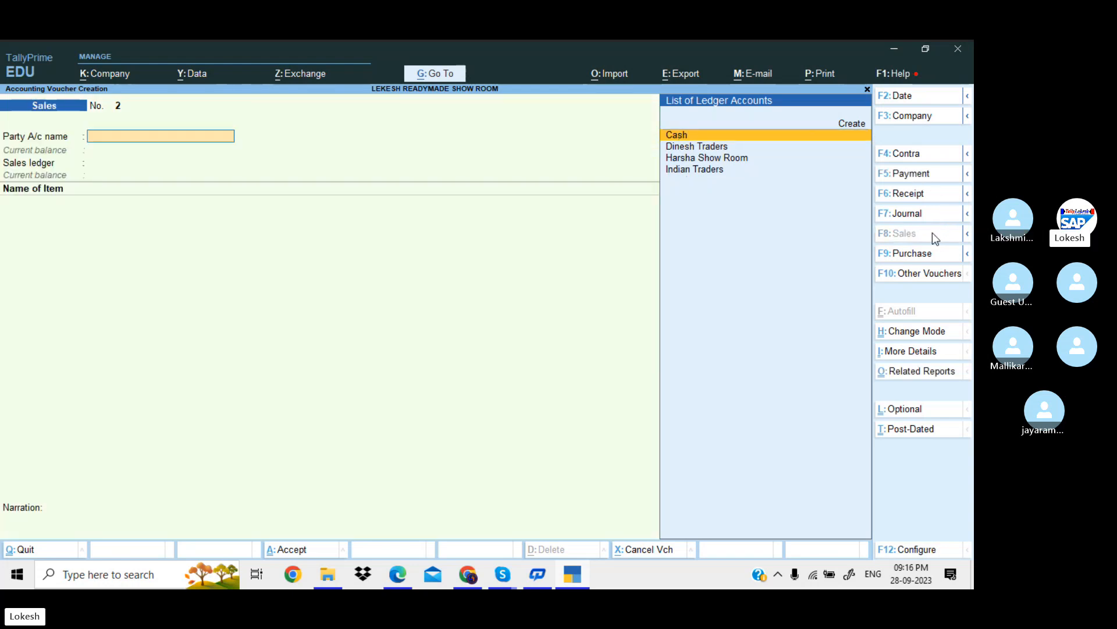
{"action": "key", "text": "Return"}
{"action": "key", "text": "Return"}
{"action": "key", "text": "Return"}
{"action": "key", "text": "Return"}
{"action": "key", "text": "Return"}
{"action": "key", "text": "Return"}
{"action": "key", "text": "Return"}
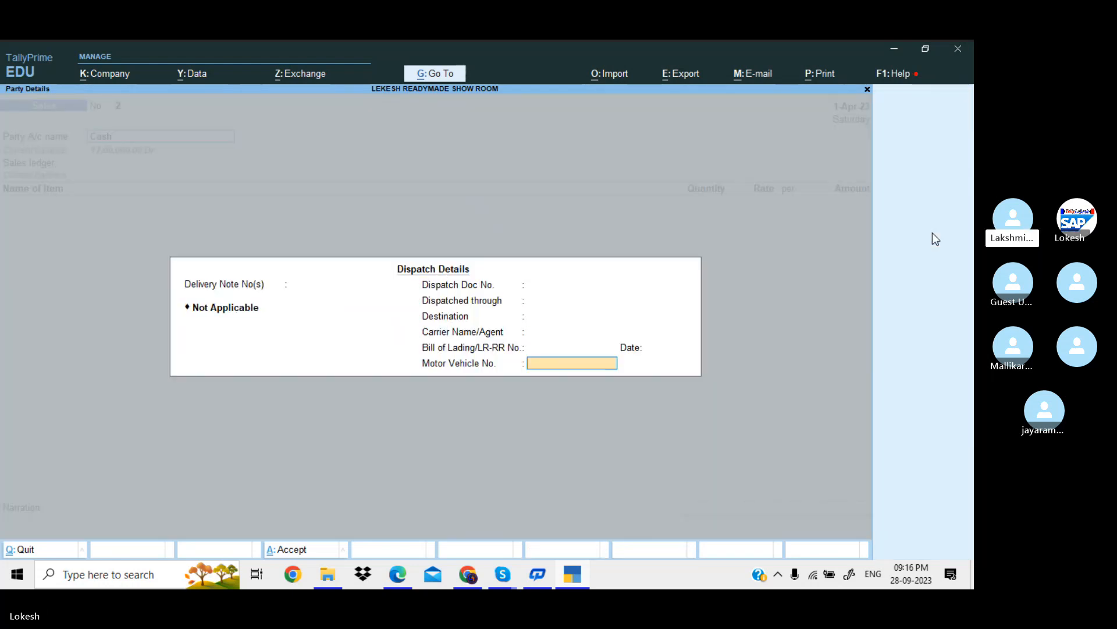
{"action": "key", "text": "Return"}
{"action": "key", "text": "Return"}
{"action": "key", "text": "Return"}
{"action": "key", "text": "Return"}
{"action": "key", "text": "Return"}
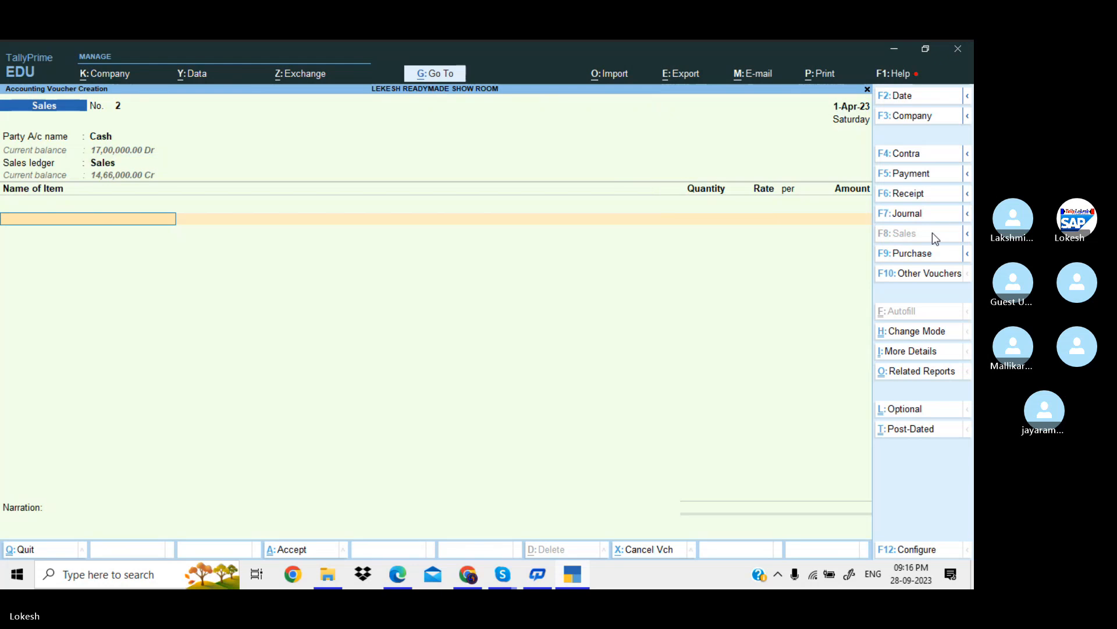
Add Raymond Pant to the cash sales voucher with a quantity of 5 nos at a rate of 3,500
{"action": "type", "text": "R"}
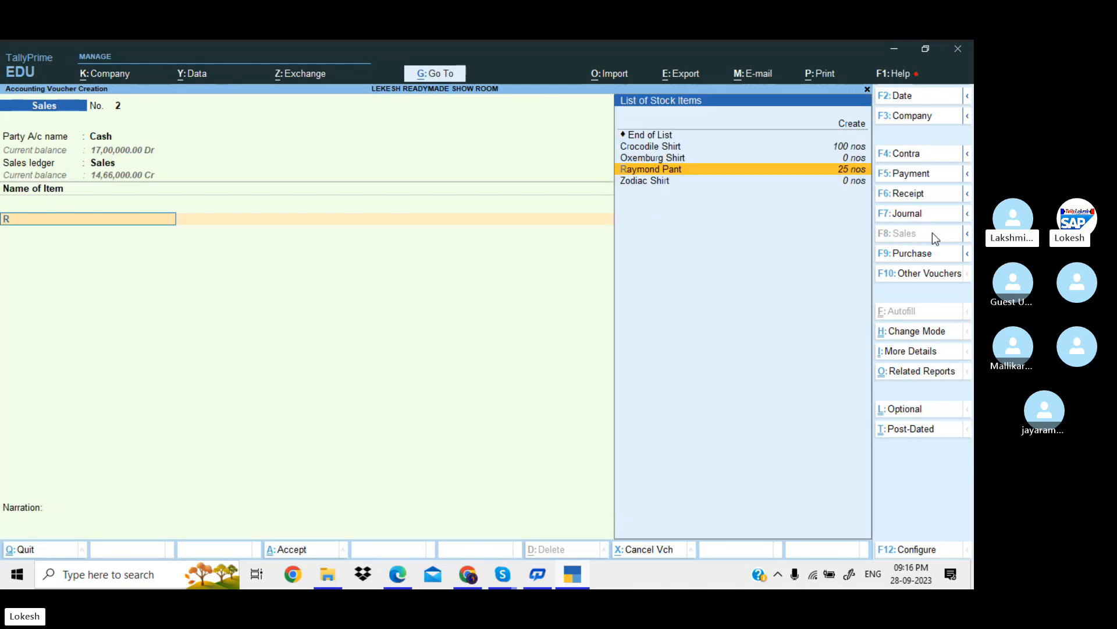
{"action": "key", "text": "Return"}
{"action": "key", "text": "Return"}
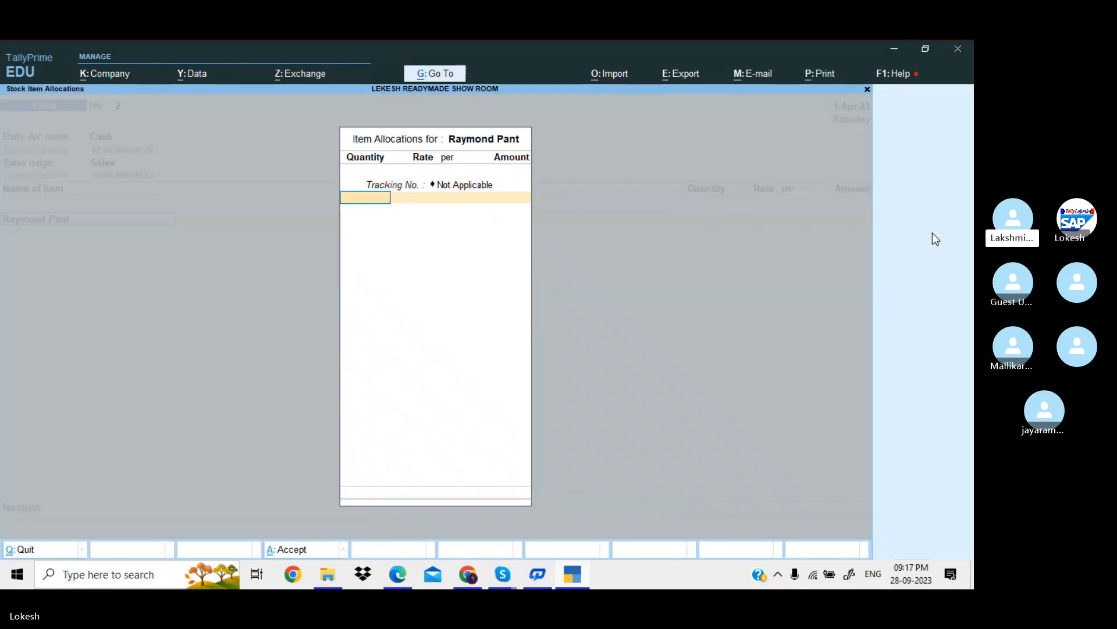
{"action": "type", "text": "5"}
{"action": "key", "text": "Return"}
{"action": "type", "text": "3"}
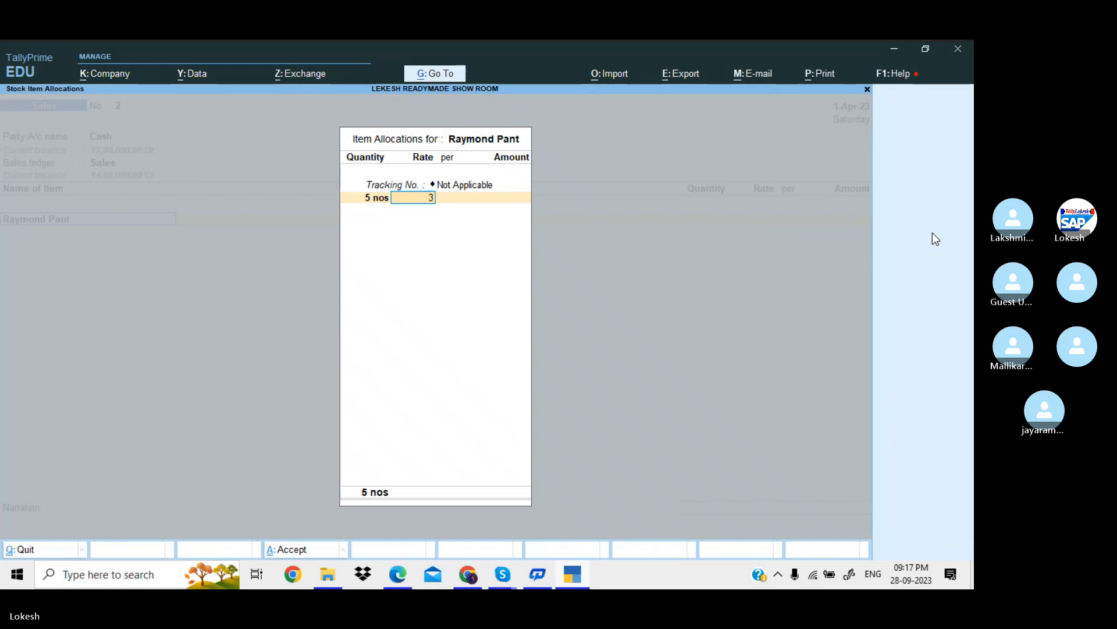
{"action": "type", "text": ",500"}
{"action": "key", "text": "Return"}
{"action": "key", "text": "Return"}
{"action": "key", "text": "Return"}
{"action": "key", "text": "Return"}
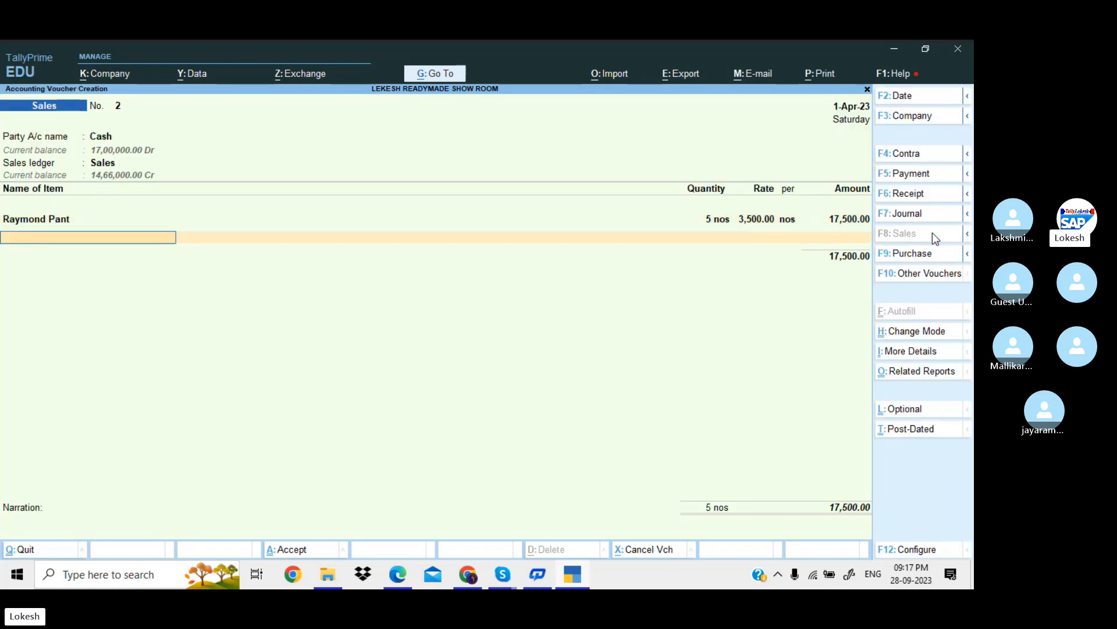
Add Crocodile Shirt to the cash sales voucher with a quantity of 8 nos at a rate of 1,200
{"action": "type", "text": "C"}
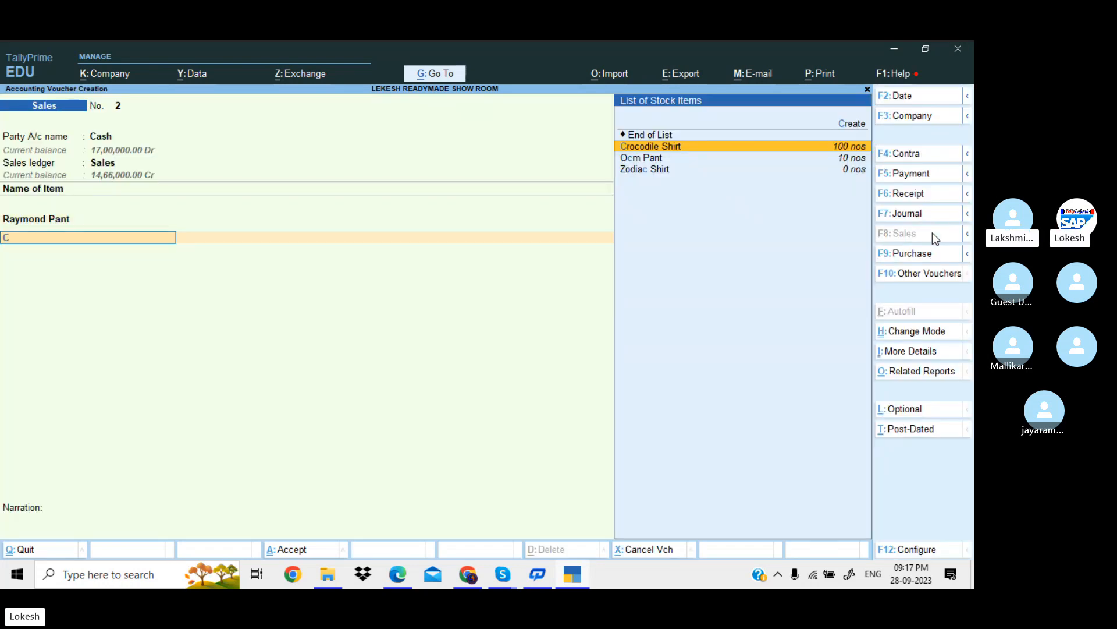
{"action": "type", "text": "r"}
{"action": "key", "text": "Return"}
{"action": "key", "text": "Return"}
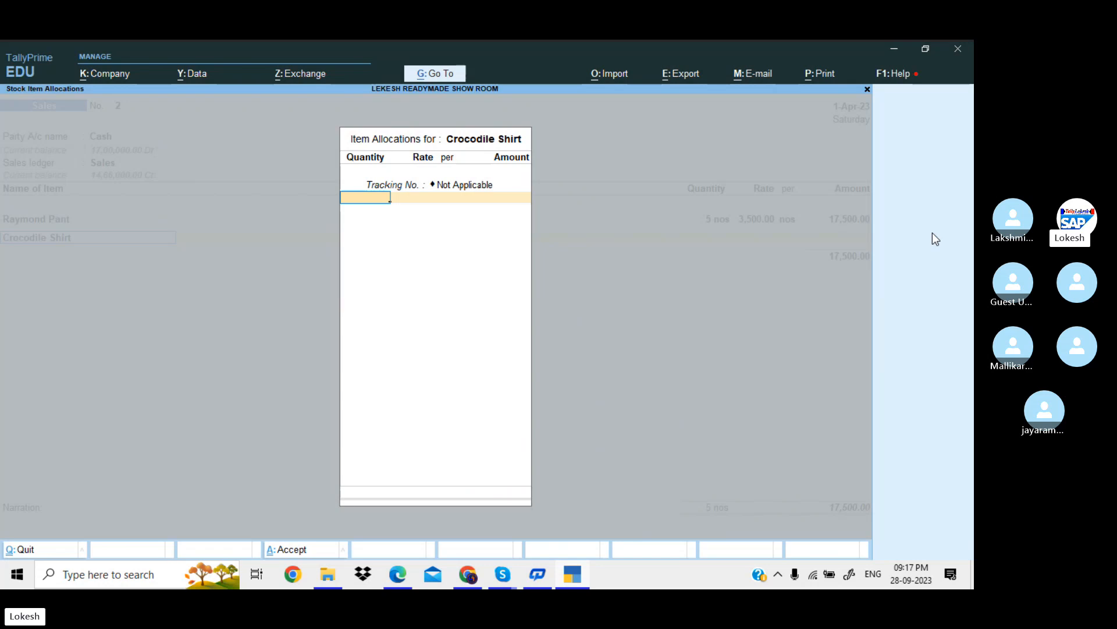
{"action": "type", "text": "8"}
{"action": "key", "text": "Return"}
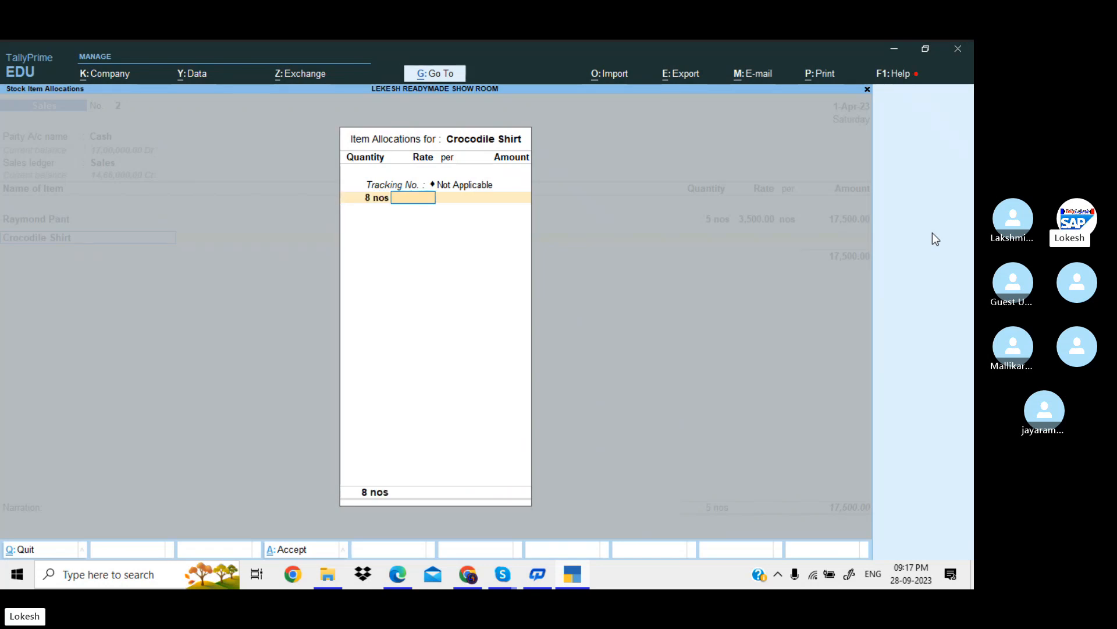
{"action": "type", "text": "1200"}
{"action": "key", "text": "Return"}
{"action": "key", "text": "Return"}
{"action": "key", "text": "Return"}
{"action": "key", "text": "Return"}
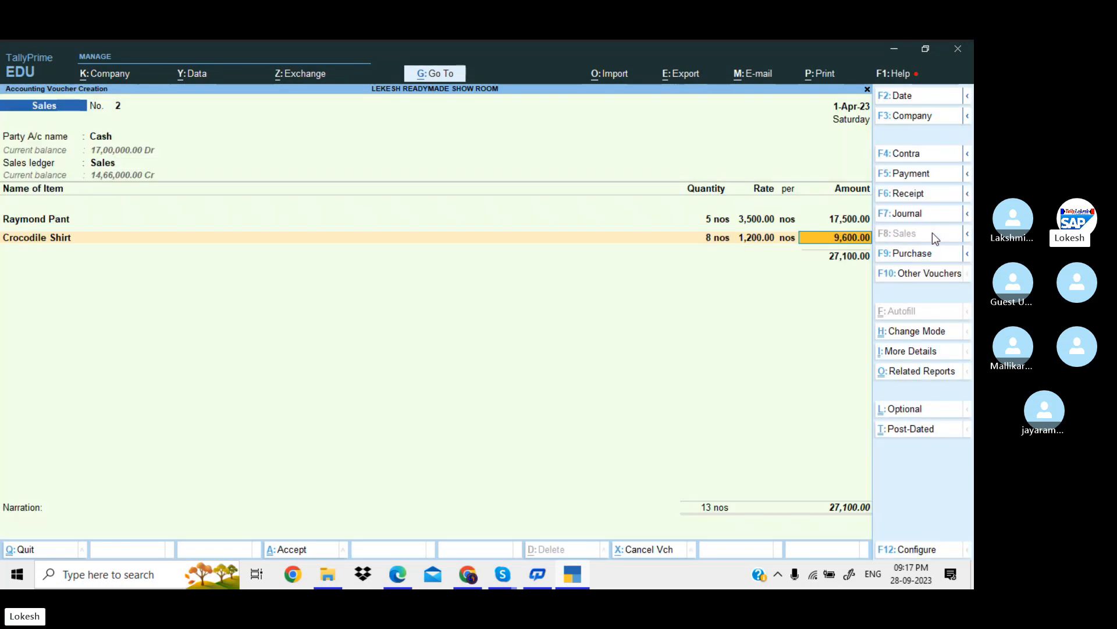
{"action": "key", "text": "Return"}
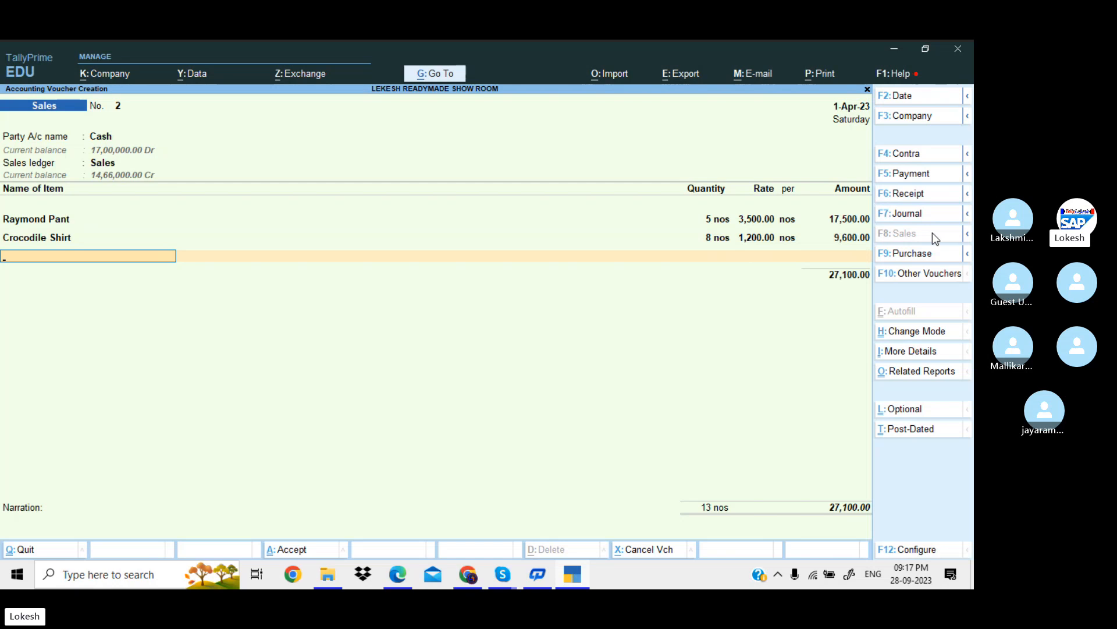
Add Nike Shoes to the cash sales voucher with a quantity of 10 bx at a rate of 1,200
{"action": "type", "text": "n"}
{"action": "key", "text": "Return"}
{"action": "key", "text": "Return"}
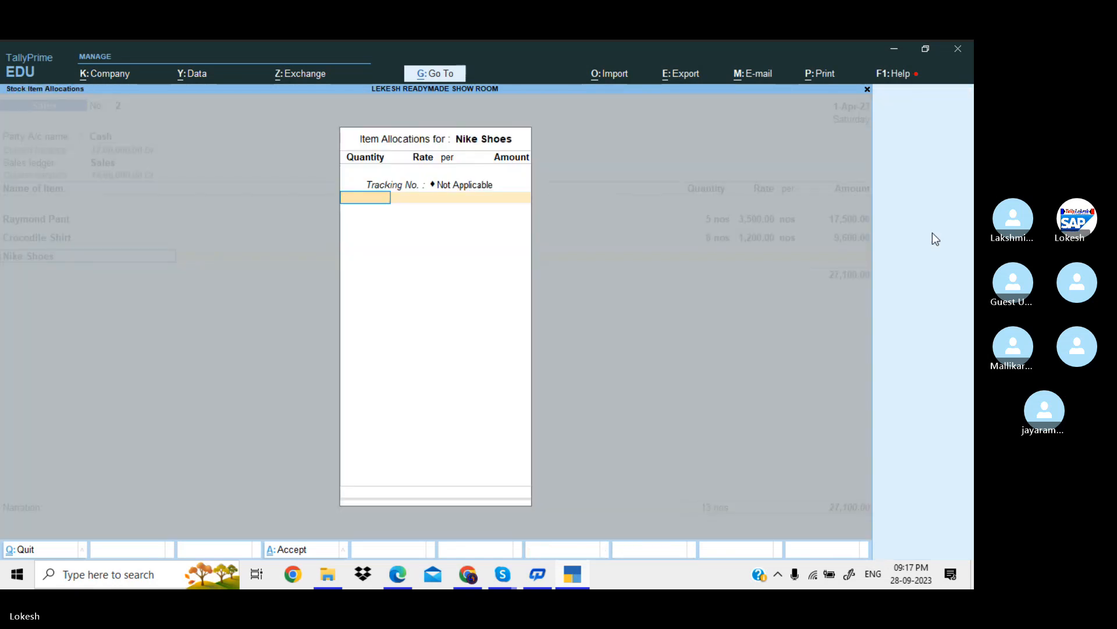
{"action": "type", "text": "10"}
{"action": "key", "text": "Return"}
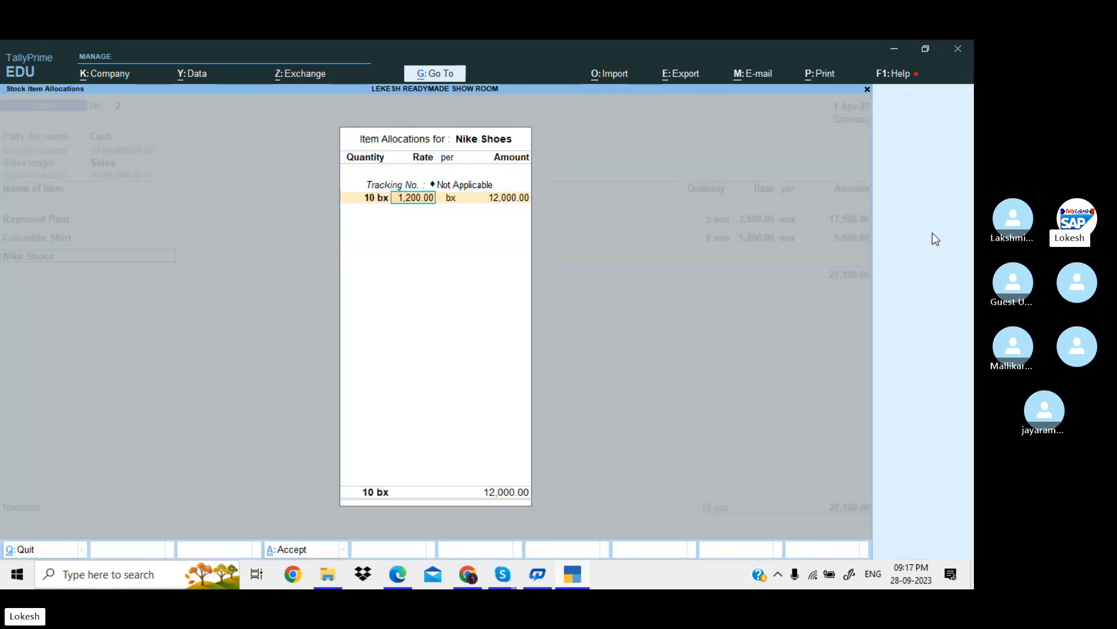
{"action": "key", "text": "Return"}
{"action": "key", "text": "Return"}
{"action": "key", "text": "Return"}
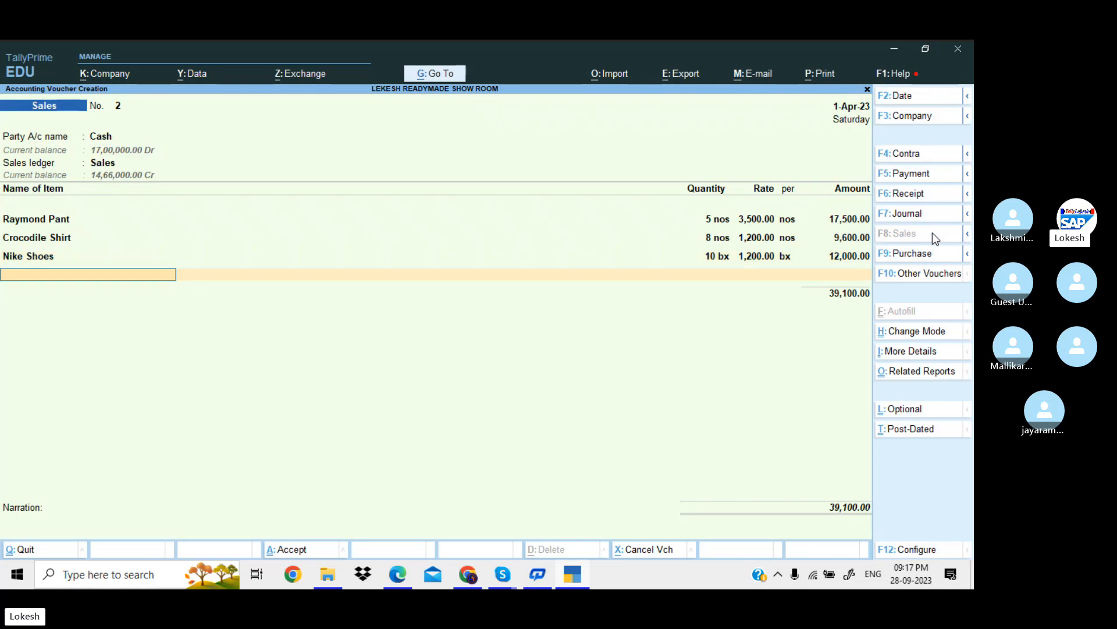
End the item list, leave the narration blank, save the cash sales voucher, and leave voucher entry
{"action": "key", "text": "Return"}
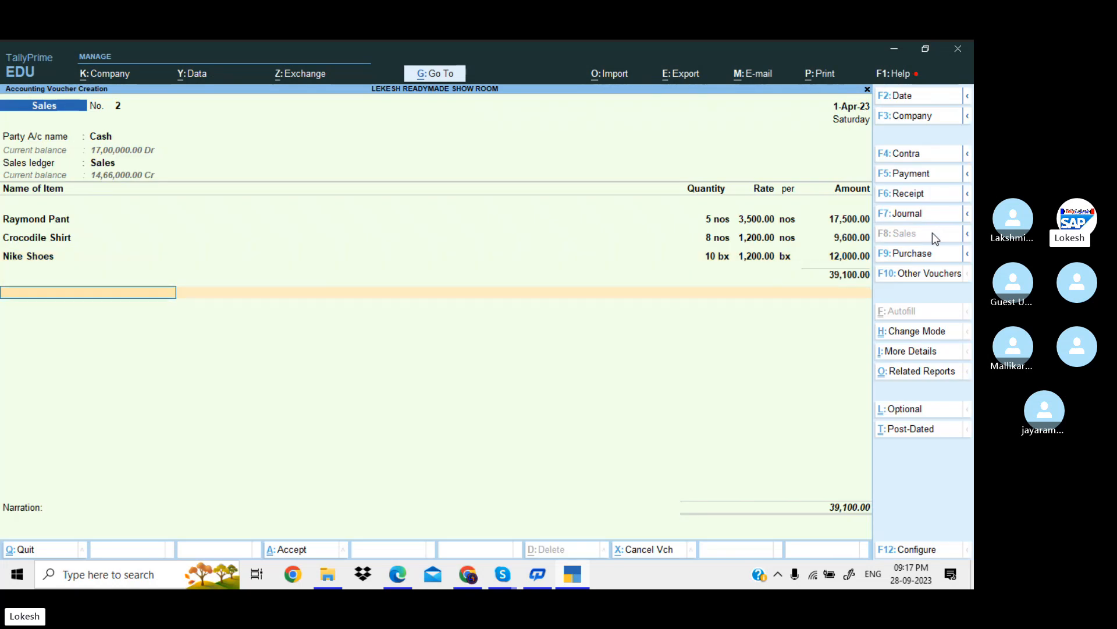
{"action": "key", "text": "Return"}
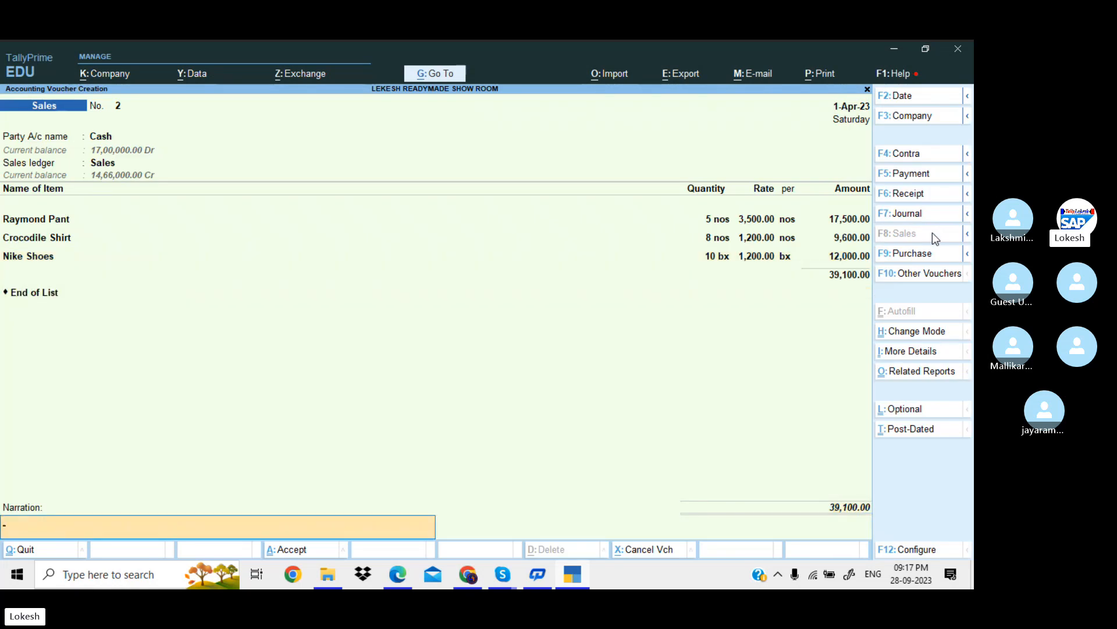
{"action": "key", "text": "Return"}
{"action": "key", "text": "Return"}
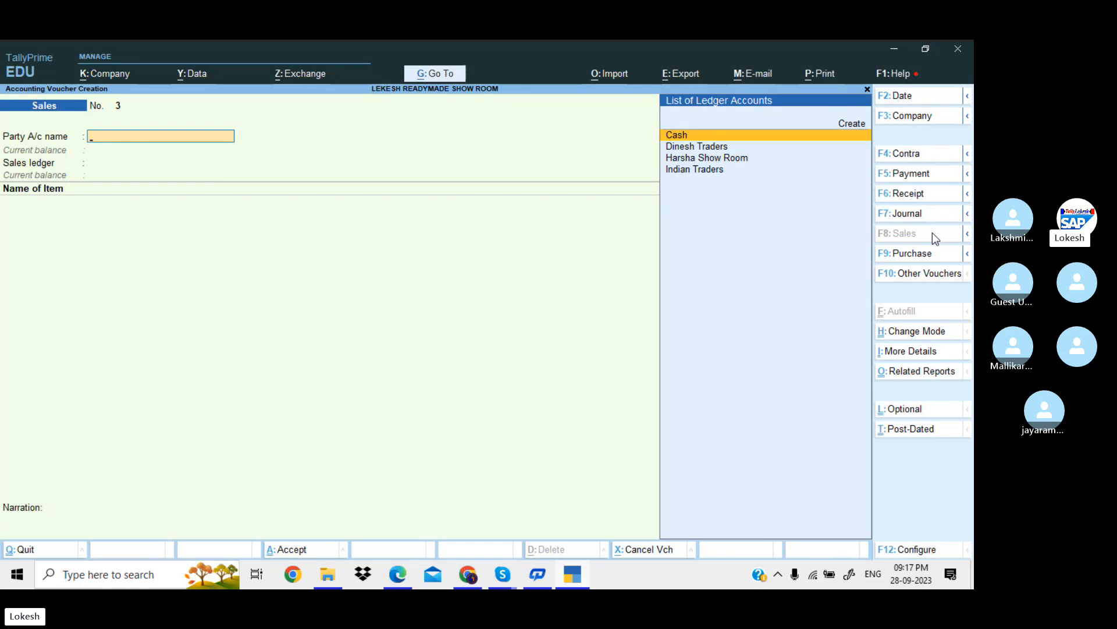
{"action": "key", "text": "Escape"}
{"action": "key", "text": "y"}
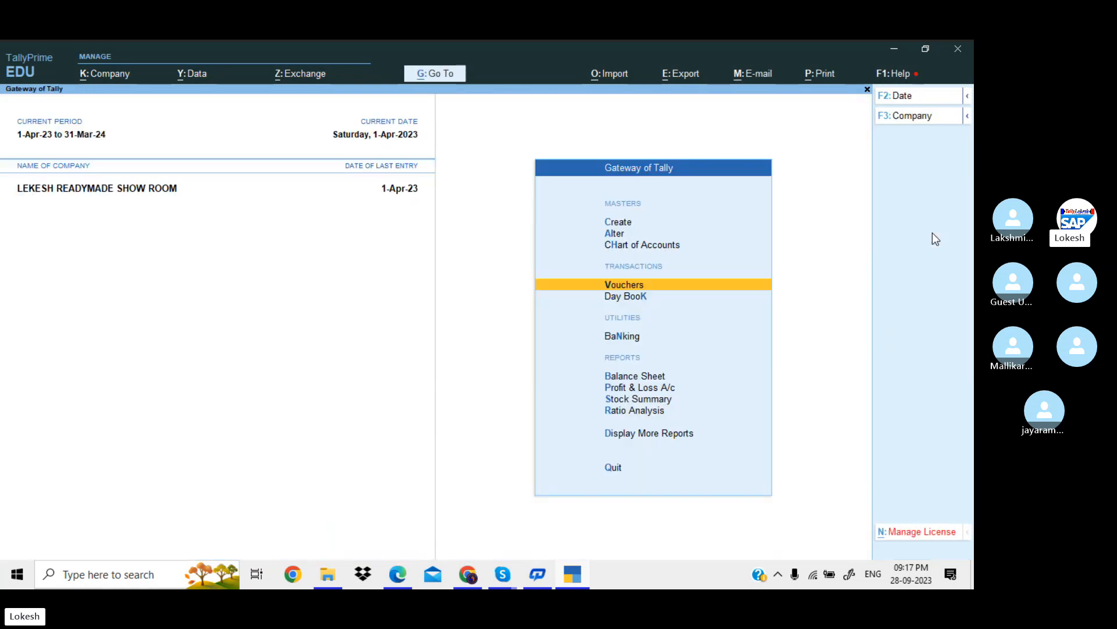
Open the Profit & Loss A/c in detailed view and examine its lines down to Nett Profit
{"action": "key", "text": "Down"}
{"action": "key", "text": "Down"}
{"action": "key", "text": "Down"}
{"action": "key", "text": "Down"}
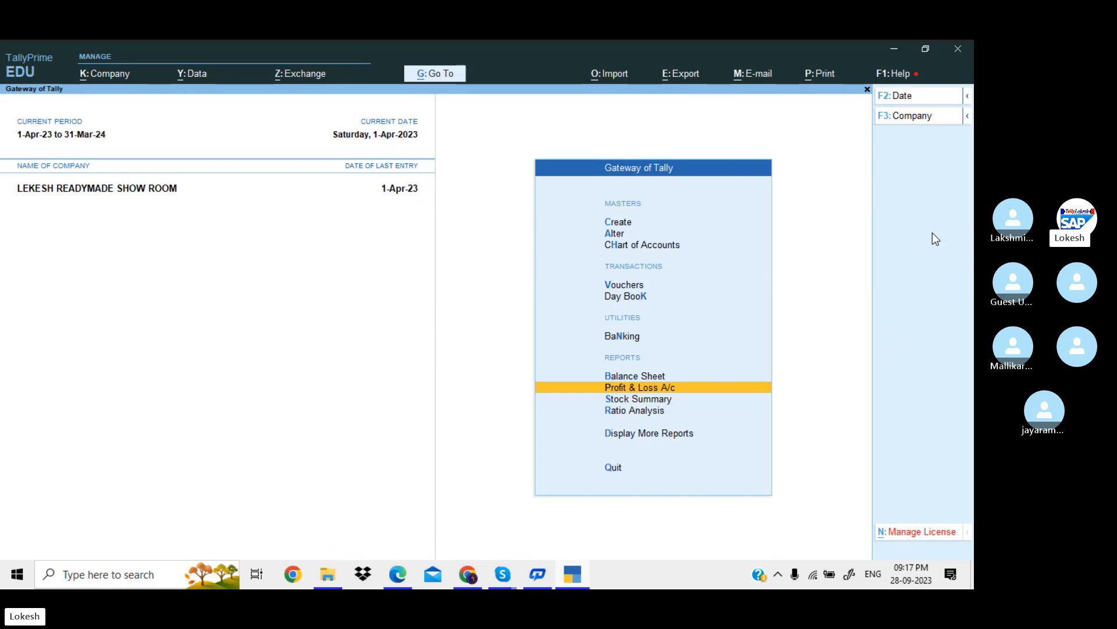
{"action": "key", "text": "Return"}
{"action": "key", "text": "alt+F5"}
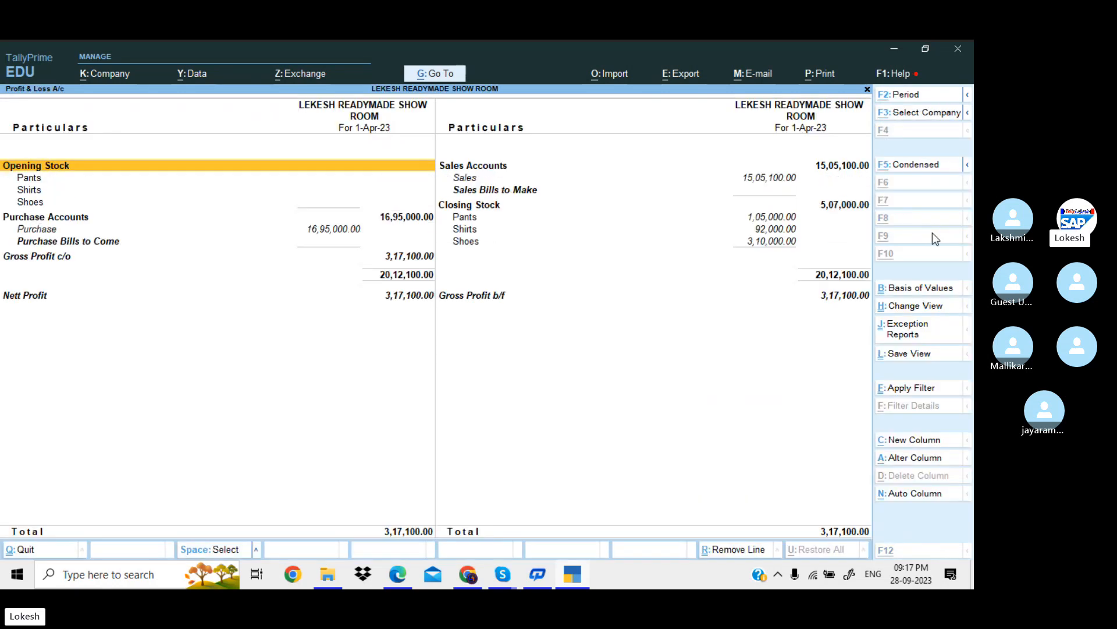
{"action": "key", "text": "Down"}
{"action": "key", "text": "Down"}
{"action": "key", "text": "Down"}
{"action": "key", "text": "Down"}
{"action": "key", "text": "Down"}
{"action": "key", "text": "Down"}
{"action": "key", "text": "Down"}
{"action": "key", "text": "Down"}
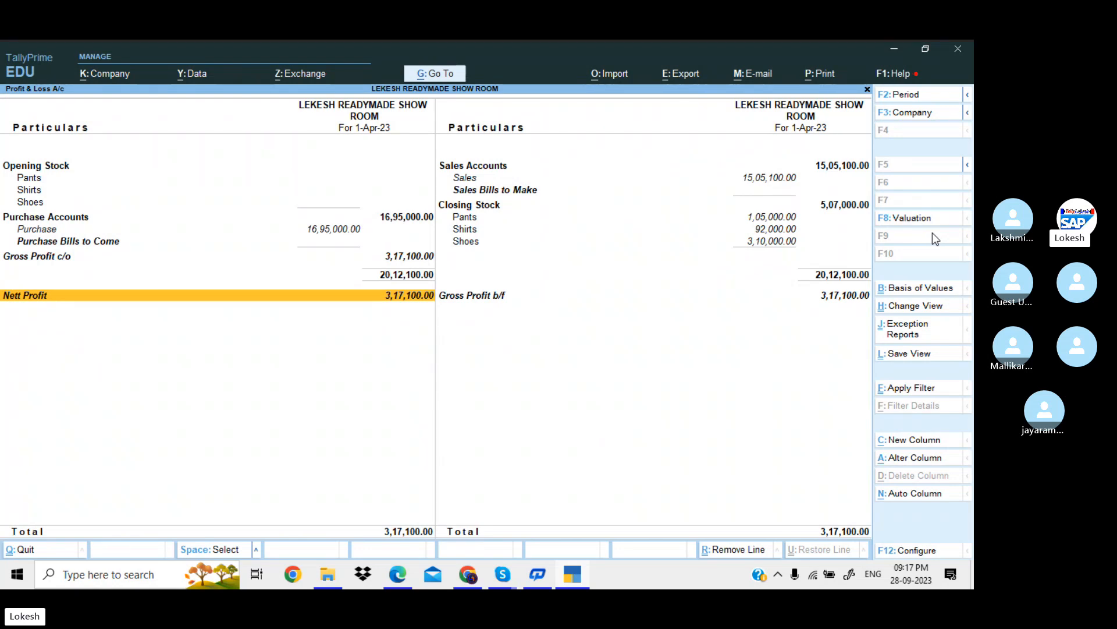
Close the Profit & Loss A/c, open the Day Book, and go through its entries to the Cash sales voucher
{"action": "key", "text": "Escape"}
{"action": "key", "text": "Up"}
{"action": "key", "text": "Up"}
{"action": "key", "text": "Up"}
{"action": "key", "text": "Up"}
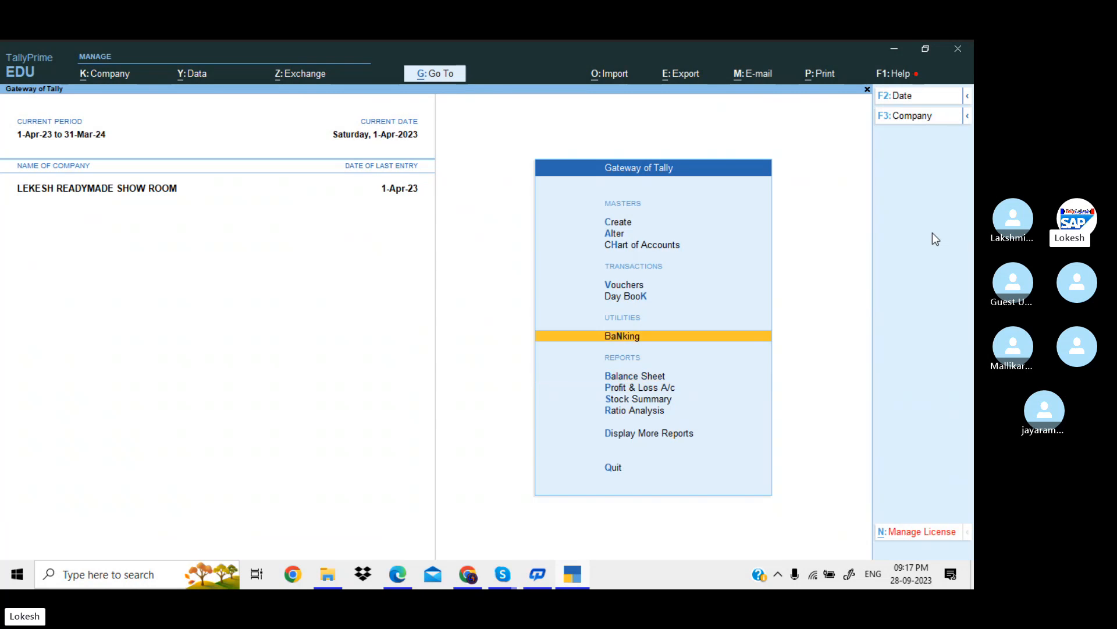
{"action": "key", "text": "Down"}
{"action": "key", "text": "Return"}
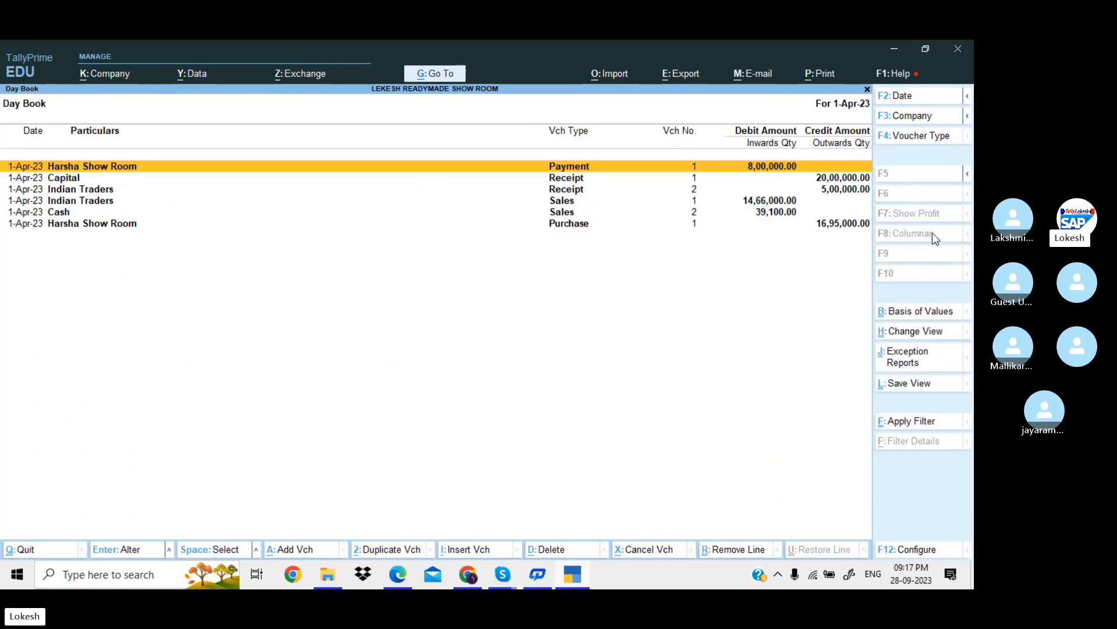
{"action": "key", "text": "Down"}
{"action": "key", "text": "Down"}
{"action": "key", "text": "Down"}
{"action": "key", "text": "Down"}
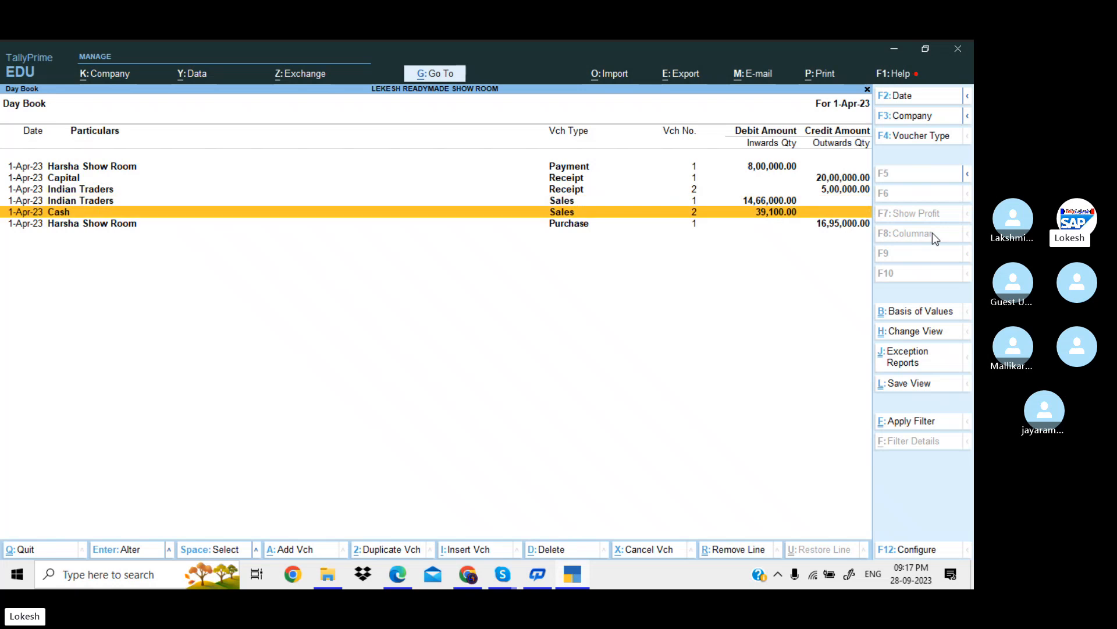
Open the Cash sales voucher from the Day Book to check its items, and leave the voucher and the Day Book
{"action": "key", "text": "Return"}
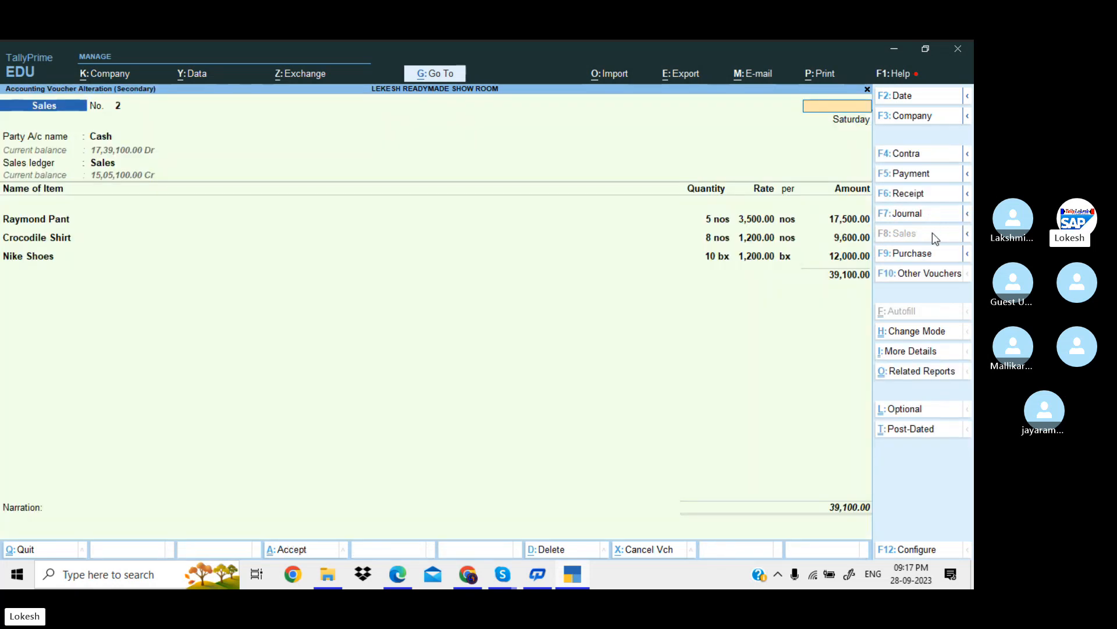
{"action": "key", "text": "Escape"}
{"action": "key", "text": "Return"}
{"action": "key", "text": "Escape"}
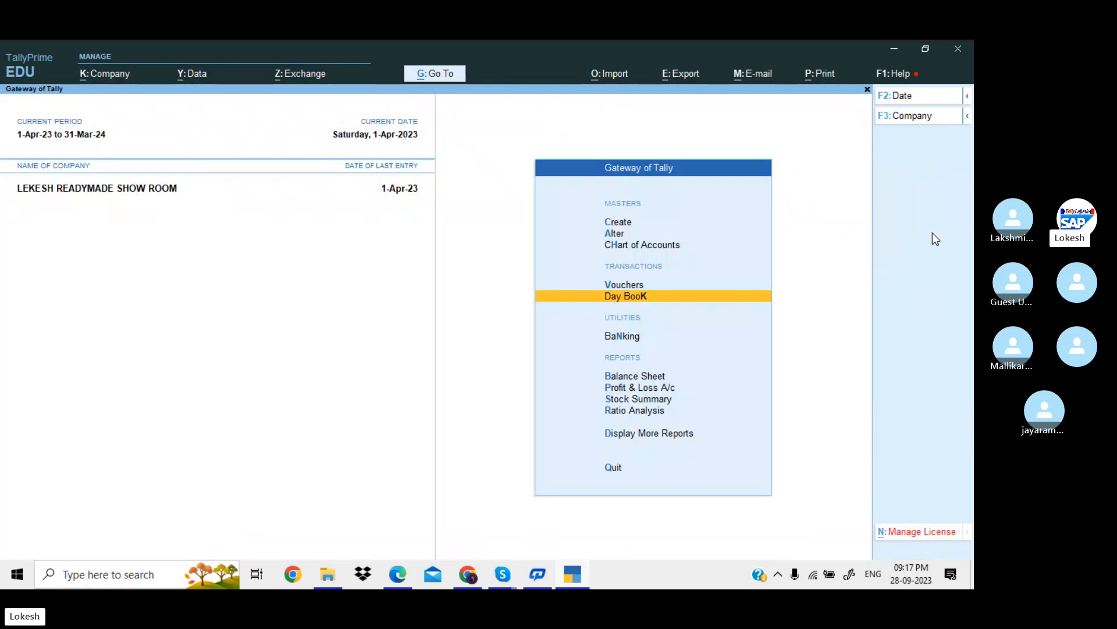
Open the Stock Summary in detailed view and check the Crocodile Shirt line
{"action": "key", "text": "Down"}
{"action": "key", "text": "Down"}
{"action": "key", "text": "Down"}
{"action": "key", "text": "Down"}
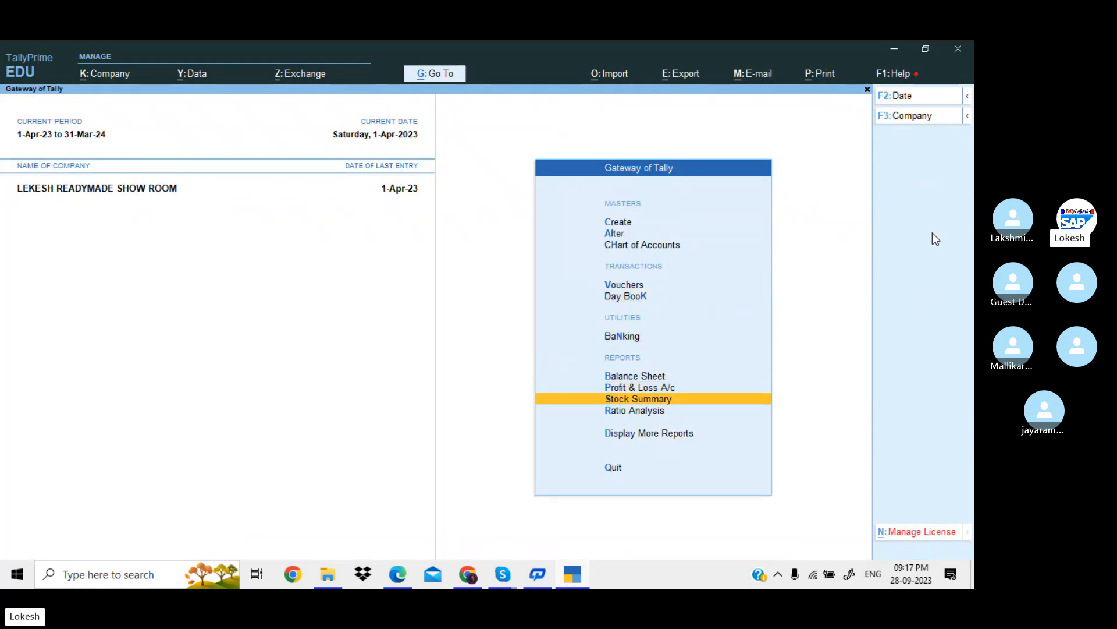
{"action": "key", "text": "Return"}
{"action": "key", "text": "alt"}
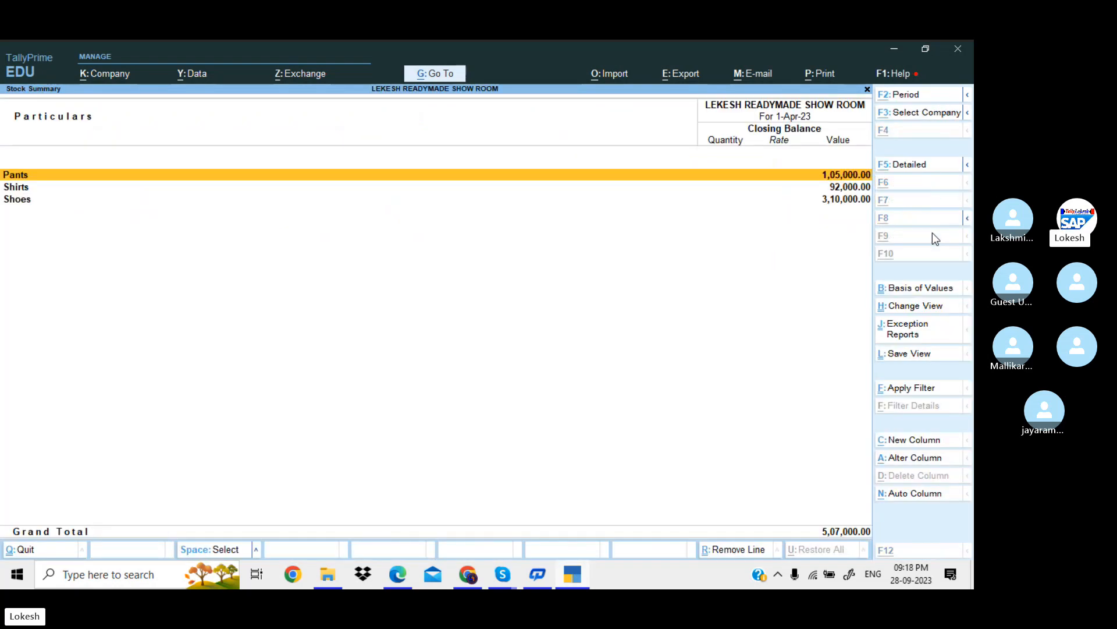
{"action": "key", "text": "alt+F5"}
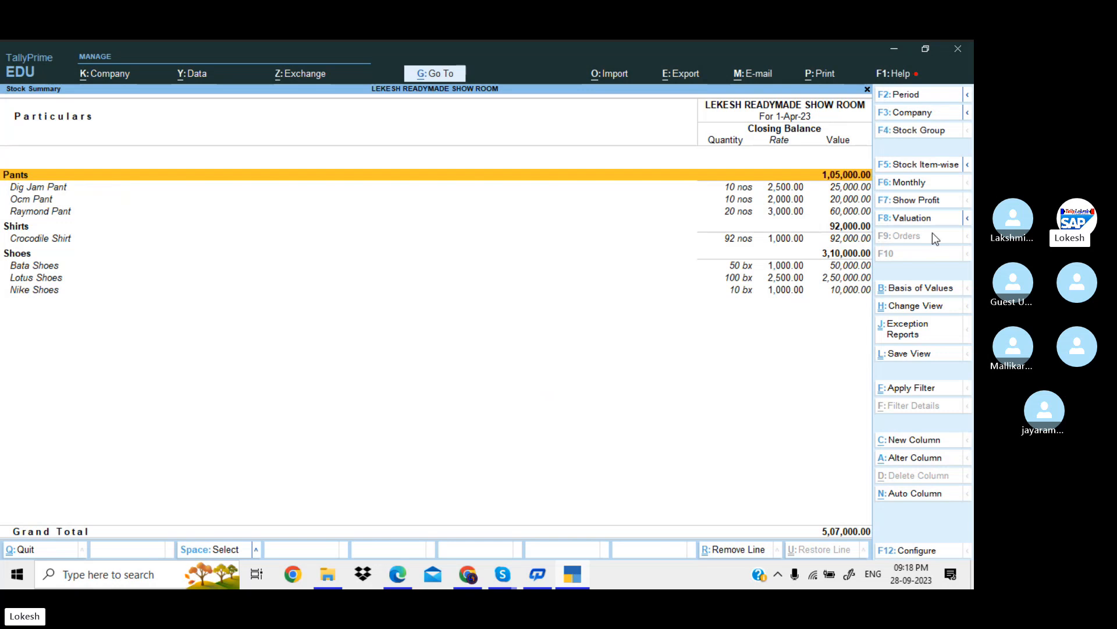
{"action": "left_click", "coordinate": [838, 238]}
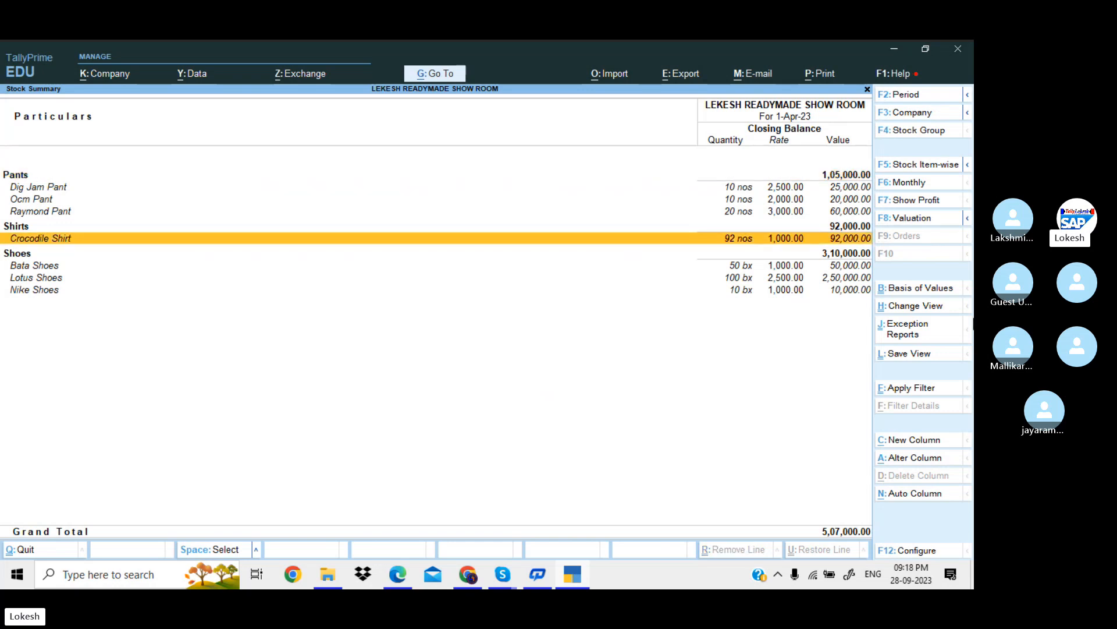
Configure the Stock Summary to show goods inwards and goods outwards, keeping the remaining options at their defaults
{"action": "left_click", "coordinate": [917, 552]}
{"action": "key", "text": "Down"}
{"action": "key", "text": "Down"}
{"action": "key", "text": "Down"}
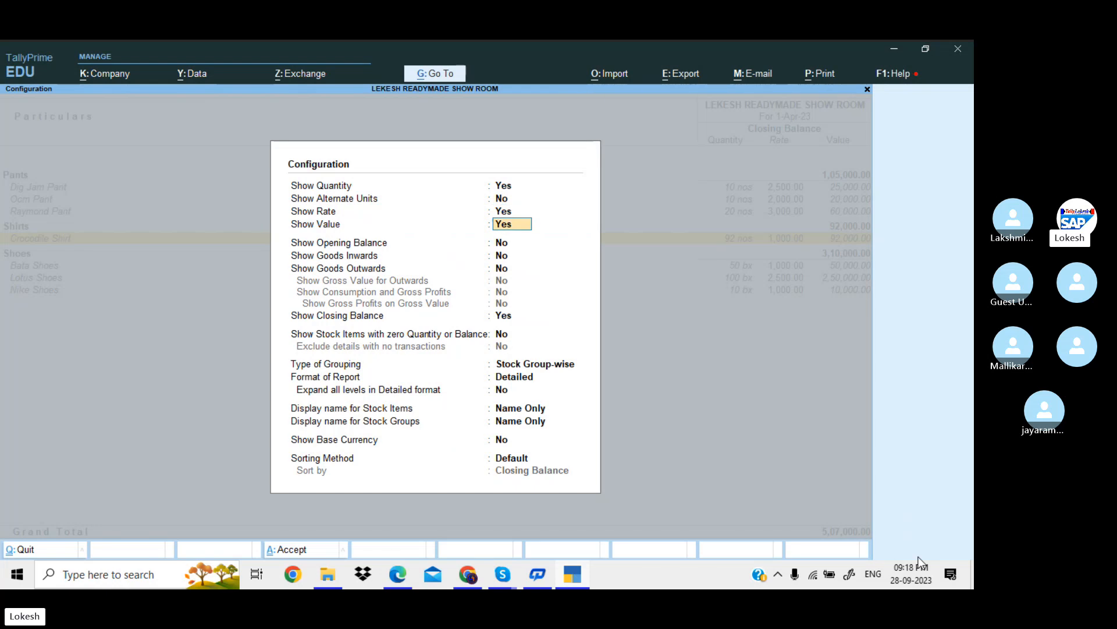
{"action": "key", "text": "Down"}
{"action": "key", "text": "Down"}
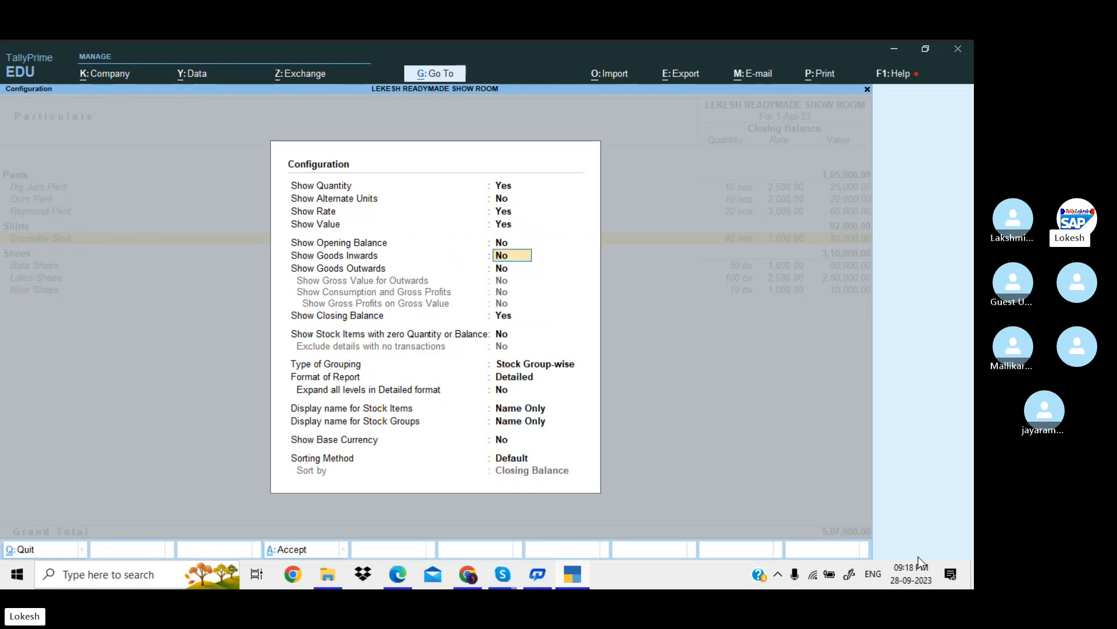
{"action": "type", "text": "y"}
{"action": "key", "text": "Return"}
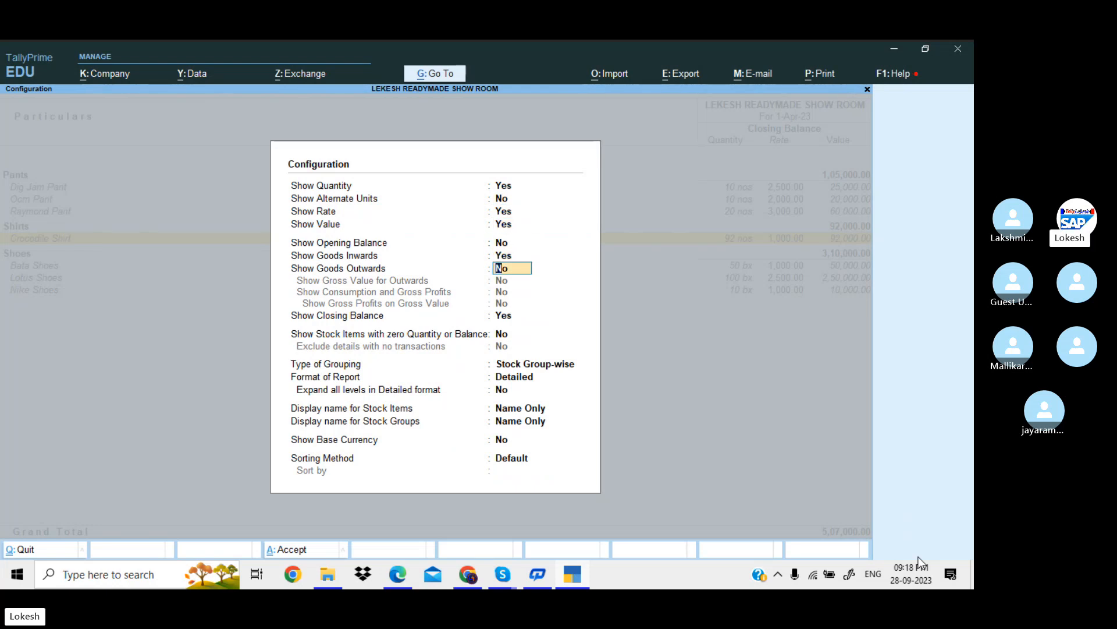
{"action": "type", "text": "y"}
{"action": "key", "text": "Return"}
{"action": "key", "text": "Return"}
{"action": "key", "text": "Return"}
{"action": "key", "text": "Return"}
{"action": "key", "text": "Return"}
{"action": "key", "text": "Return"}
{"action": "key", "text": "Return"}
{"action": "key", "text": "Return"}
{"action": "key", "text": "Return"}
{"action": "key", "text": "Return"}
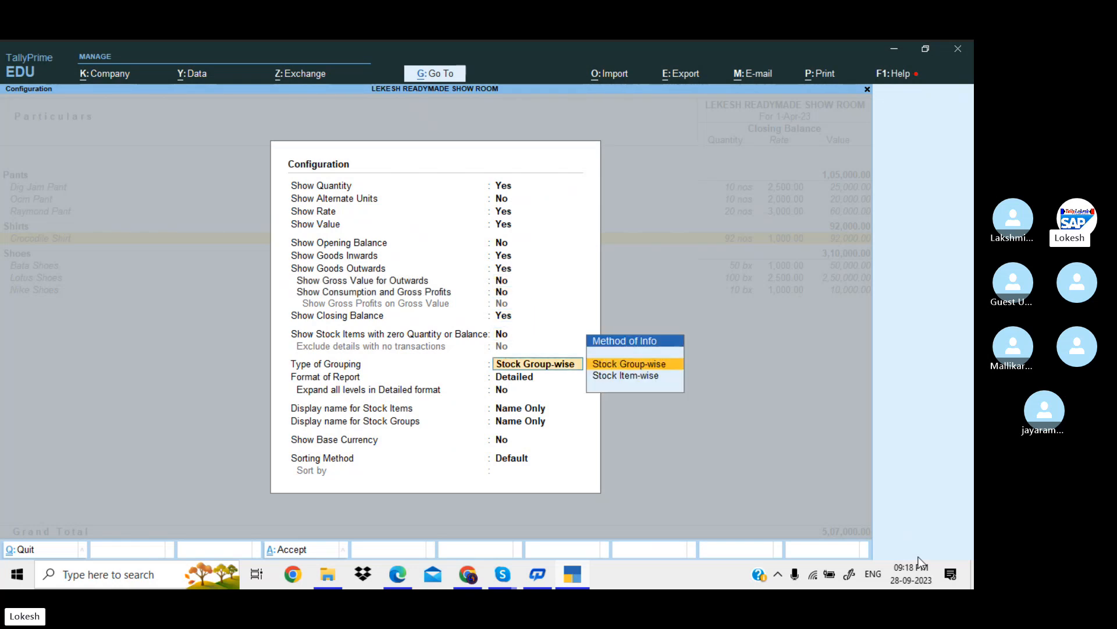
{"action": "key", "text": "Return"}
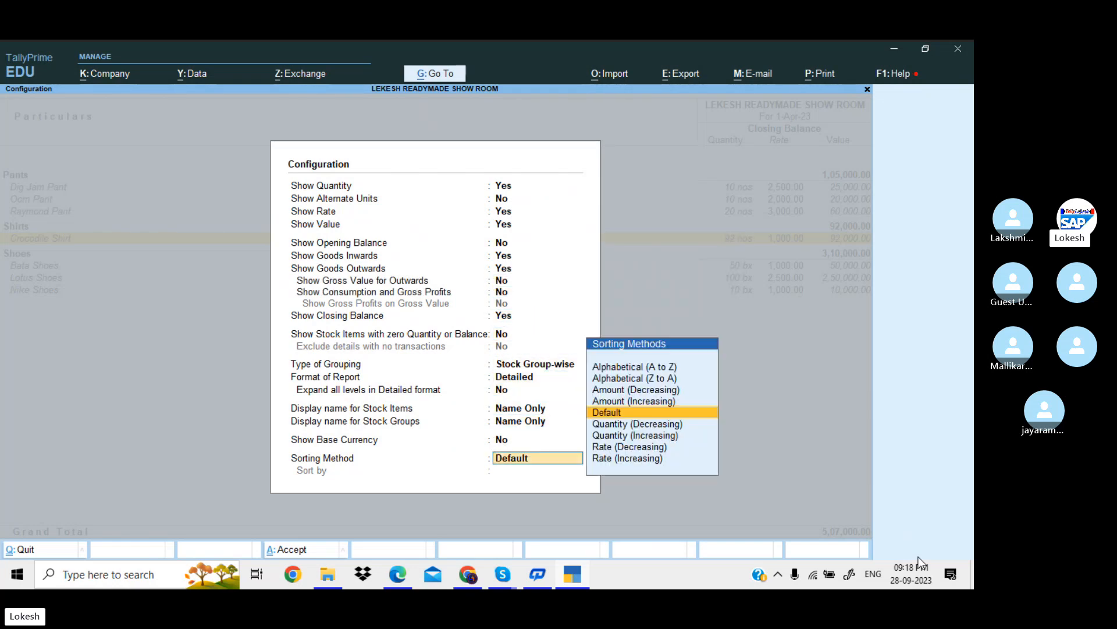
{"action": "key", "text": "Return"}
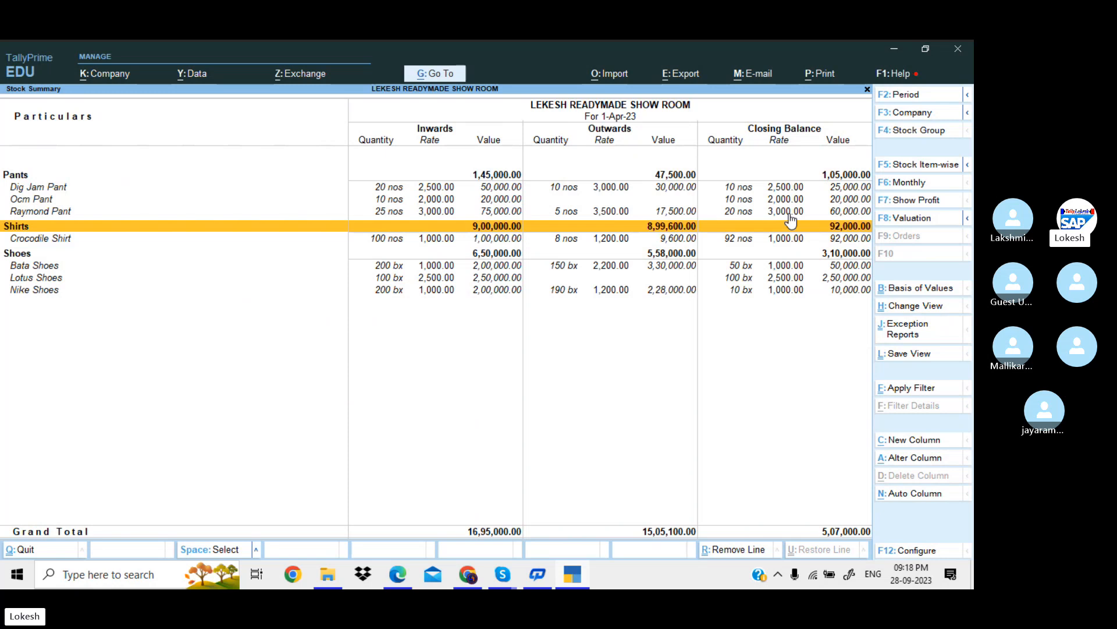
Examine the inwards, outwards and closing balance of the items from Dig Jam Pant to Crocodile Shirt, and close the Stock Summary
{"action": "key", "text": "Up"}
{"action": "key", "text": "Up"}
{"action": "key", "text": "Up"}
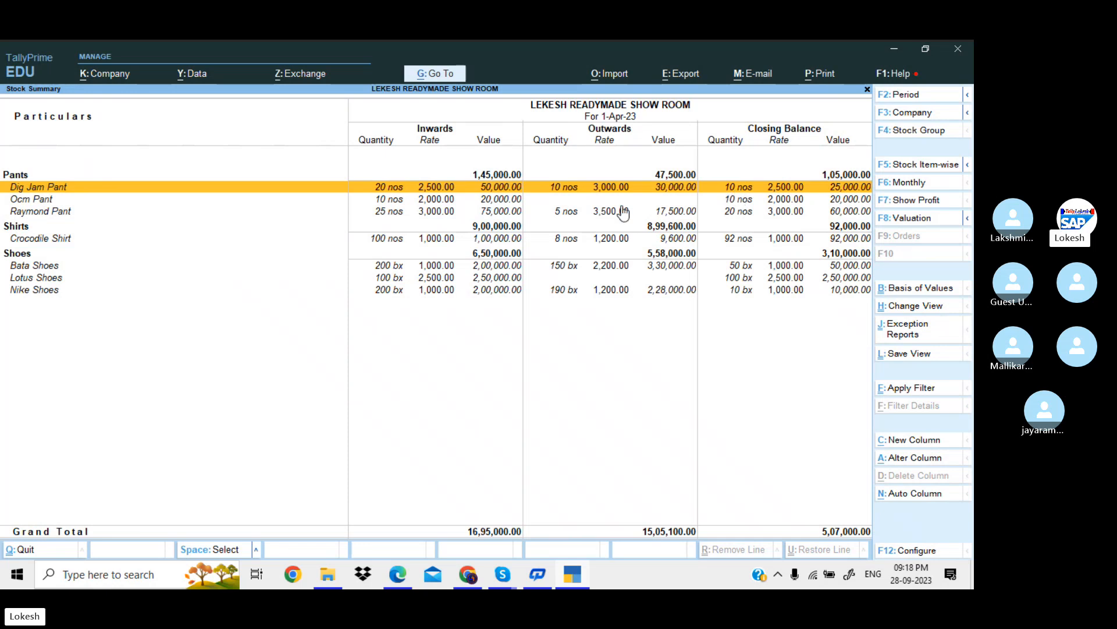
{"action": "key", "text": "Down"}
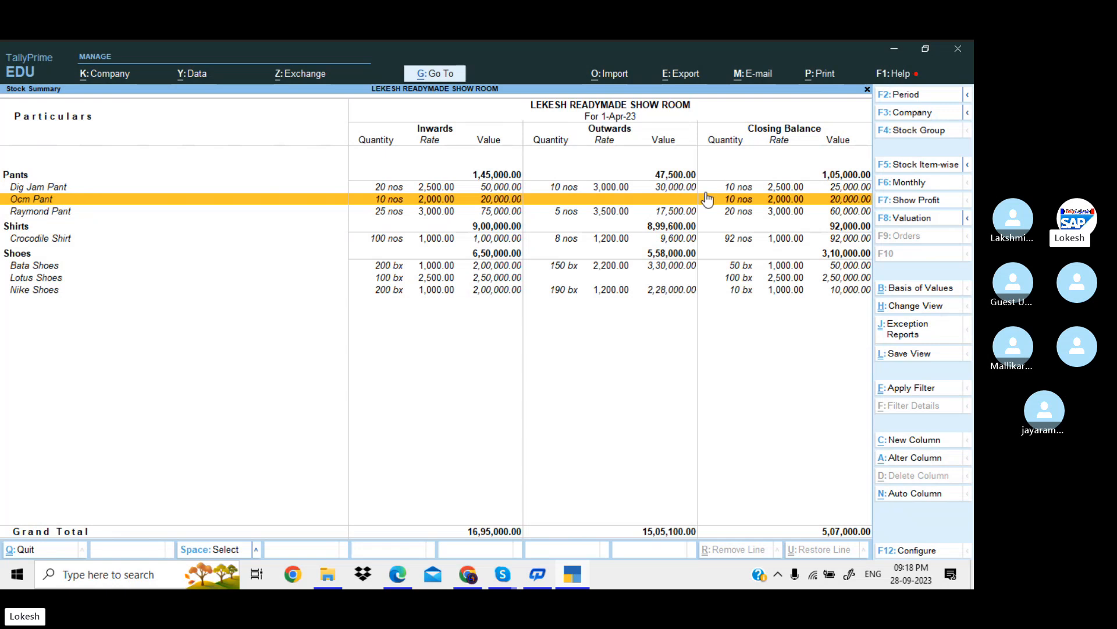
{"action": "key", "text": "Down"}
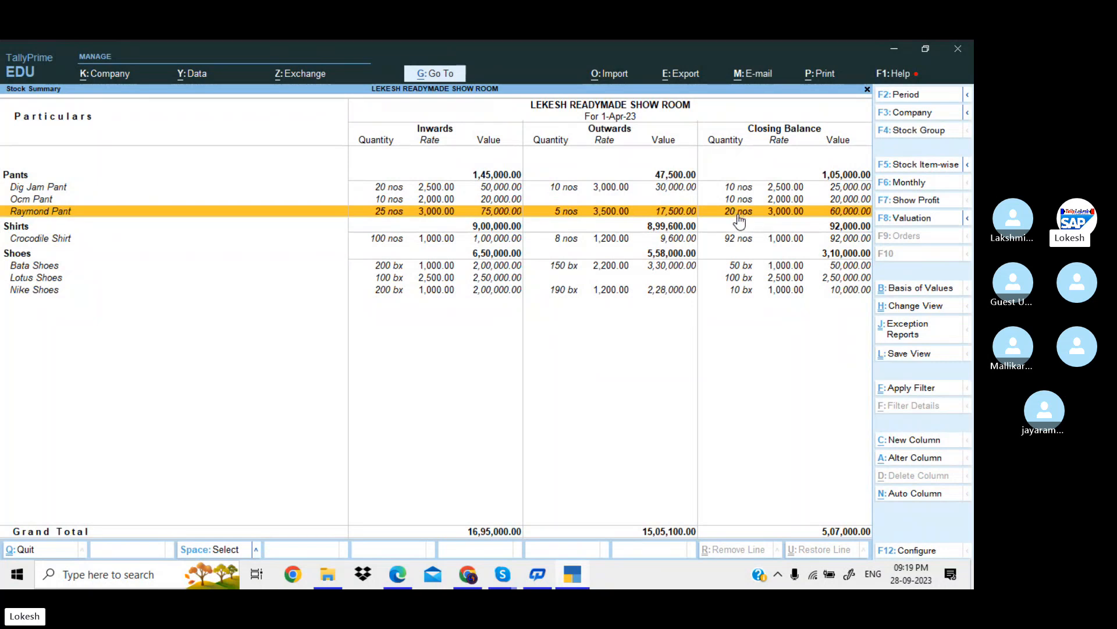
{"action": "key", "text": "Down"}
{"action": "key", "text": "Down"}
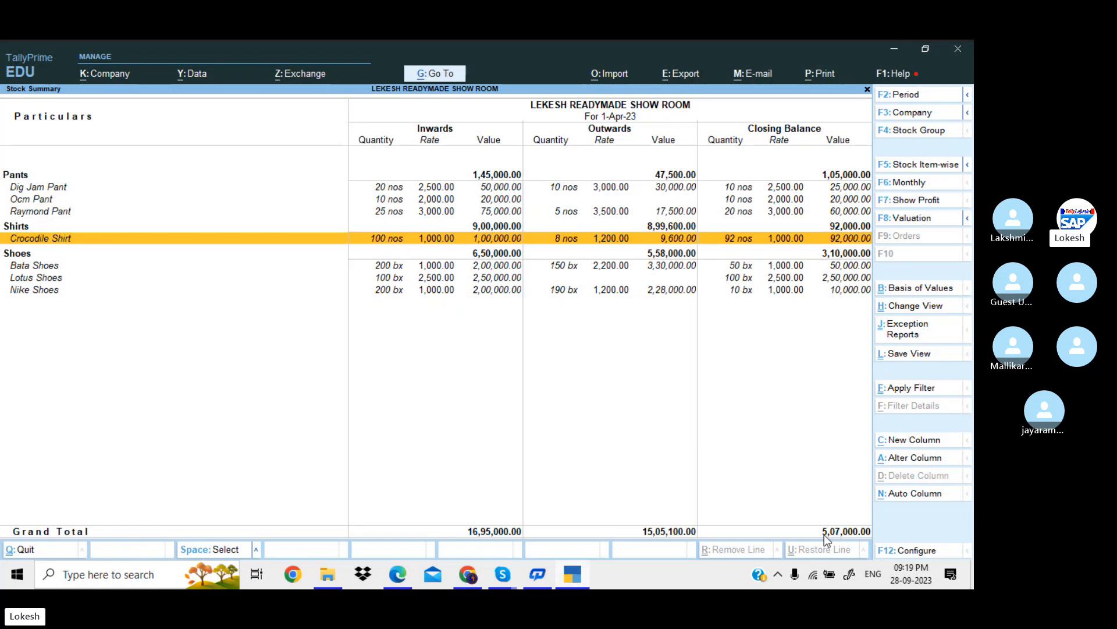
{"action": "key", "text": "Escape"}
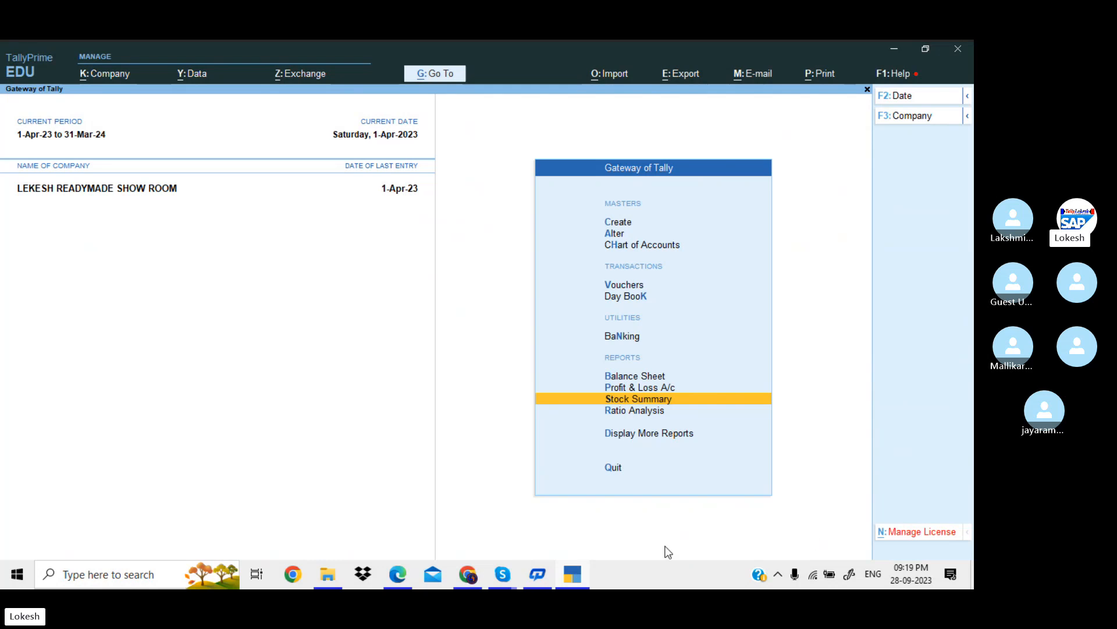
Switch to the Skype call window to check the participants, and return to TallyPrime
{"action": "left_click", "coordinate": [504, 573]}
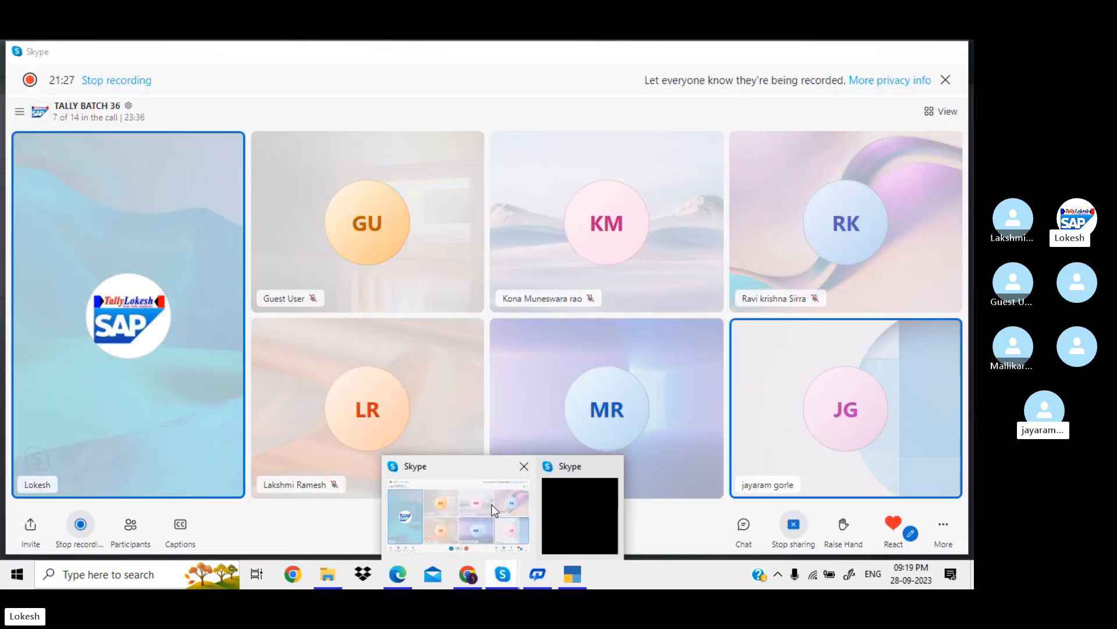
{"action": "left_click", "coordinate": [491, 504]}
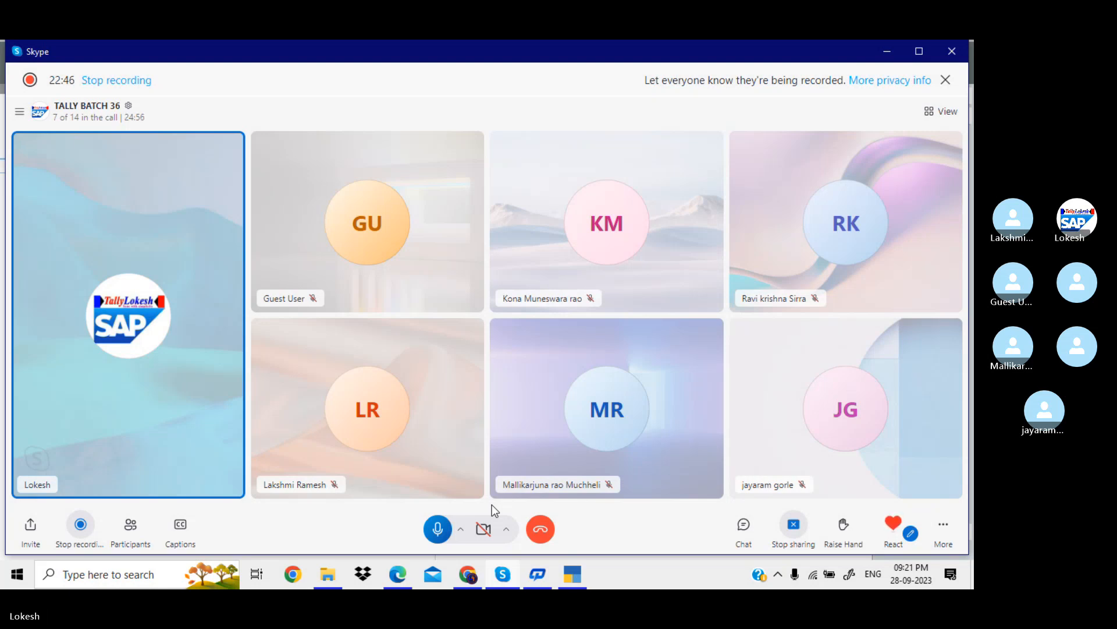
{"action": "left_click", "coordinate": [573, 574]}
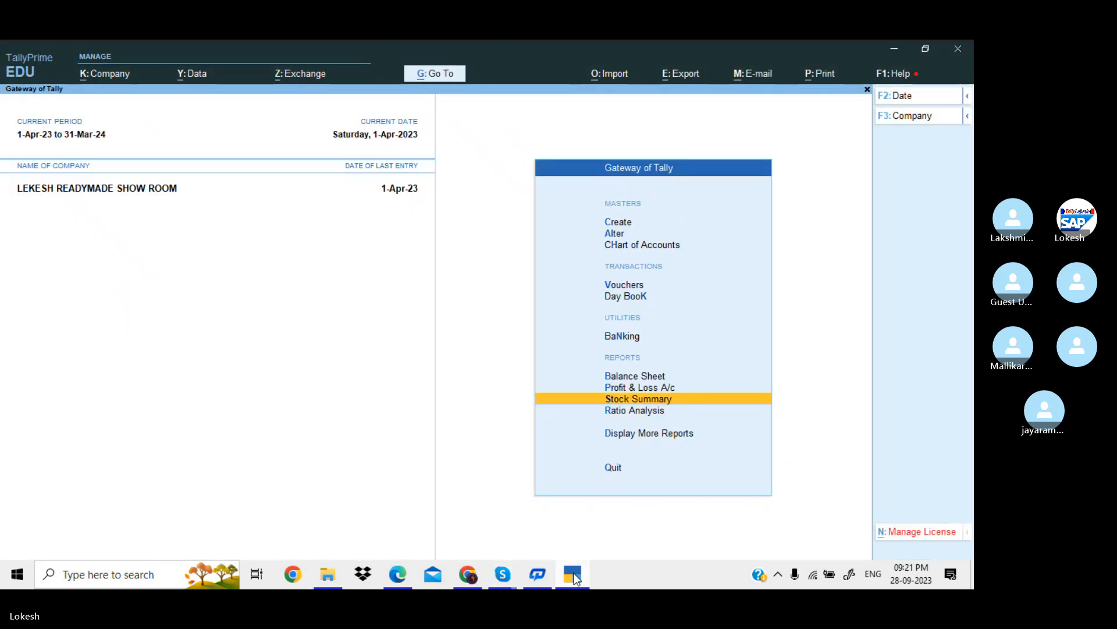
Create a stock group named Medicines under Primary, with no alias and without adding item quantities
{"action": "key", "text": "Down"}
{"action": "key", "text": "Down"}
{"action": "key", "text": "Down"}
{"action": "key", "text": "Down"}
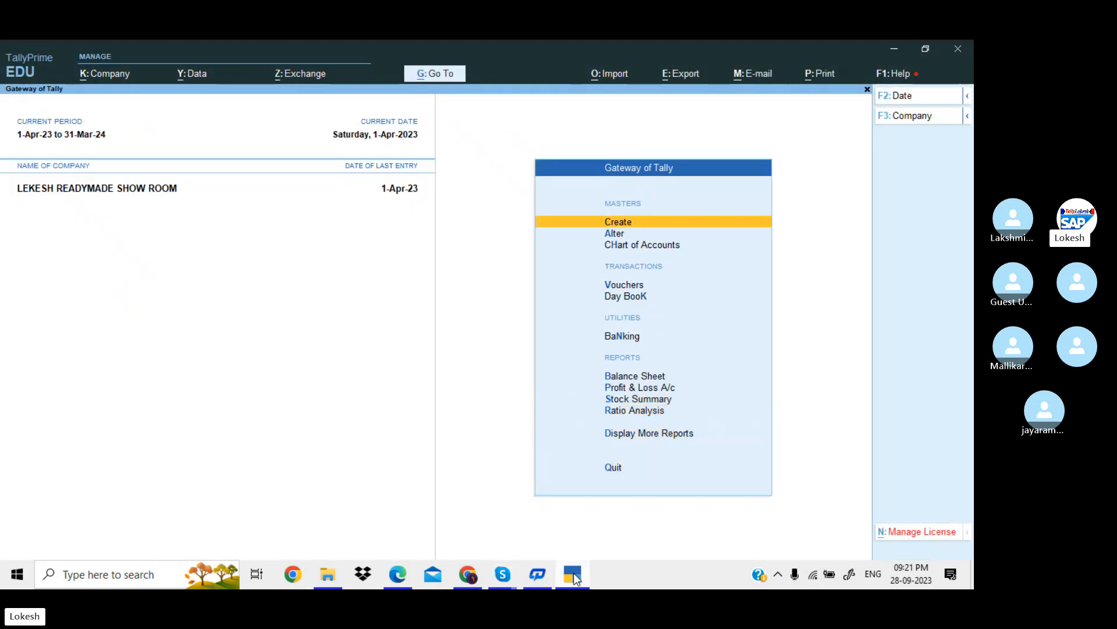
{"action": "key", "text": "Return"}
{"action": "key", "text": "Down"}
{"action": "key", "text": "Down"}
{"action": "key", "text": "Down"}
{"action": "key", "text": "Down"}
{"action": "key", "text": "Down"}
{"action": "key", "text": "Down"}
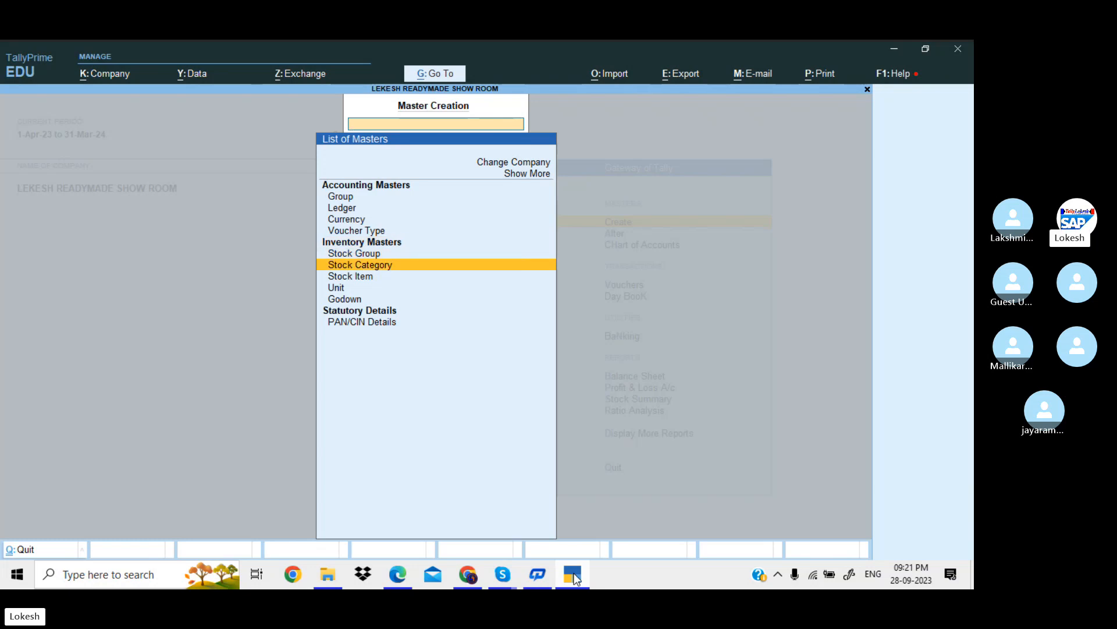
{"action": "key", "text": "Up"}
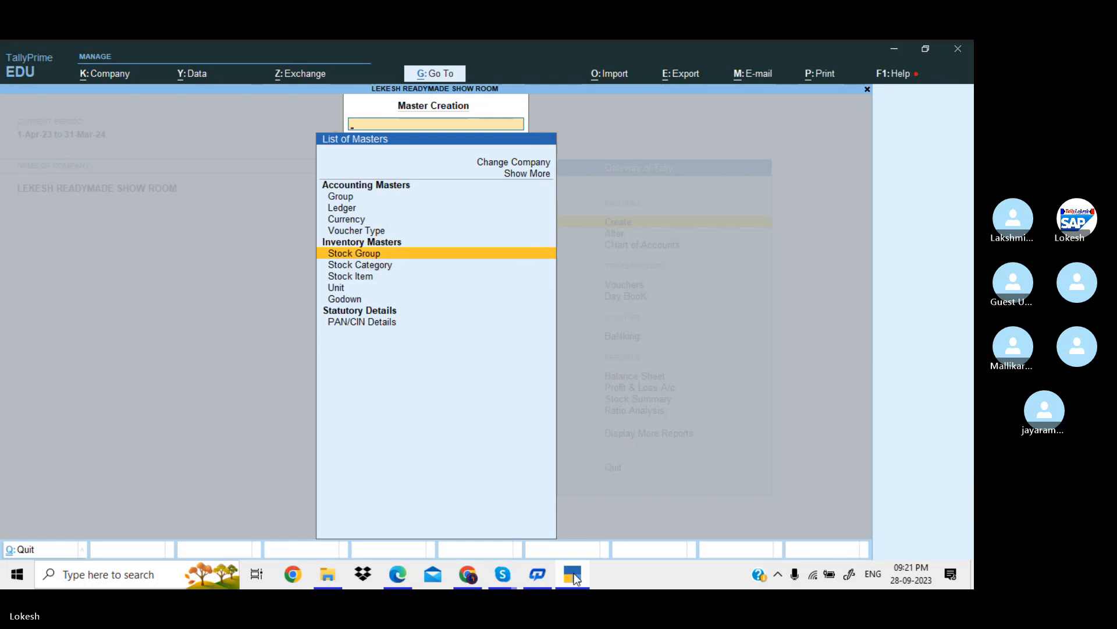
{"action": "key", "text": "Return"}
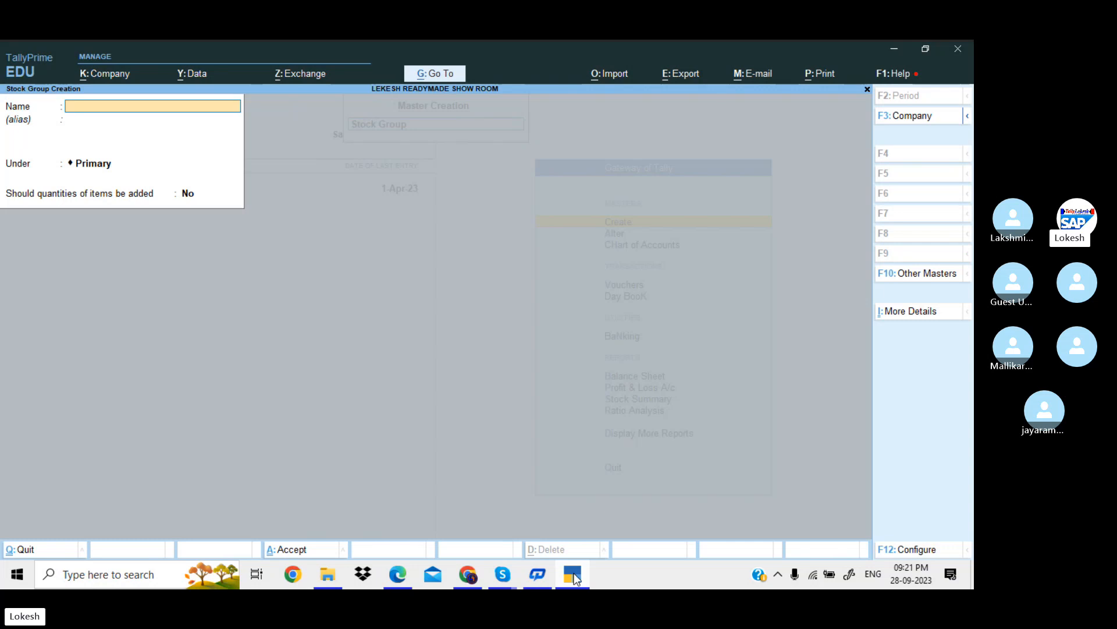
{"action": "type", "text": "Medicines"}
{"action": "key", "text": "Return"}
{"action": "key", "text": "Return"}
{"action": "key", "text": "Return"}
{"action": "key", "text": "Return"}
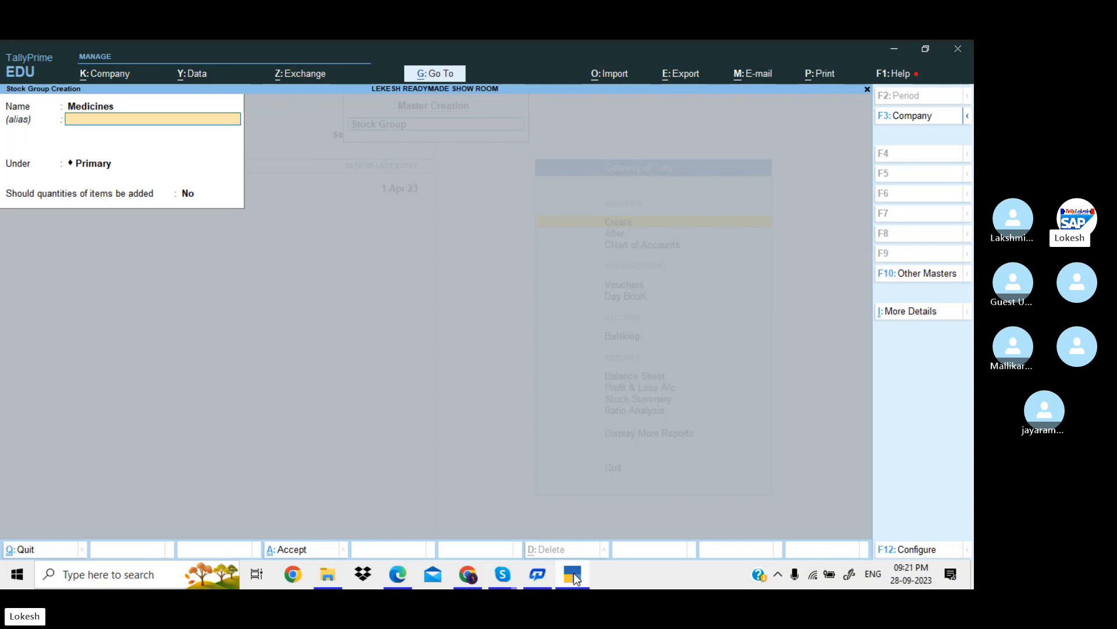
Create a stock group named General items under Primary and leave stock group creation
{"action": "type", "text": "Ge"}
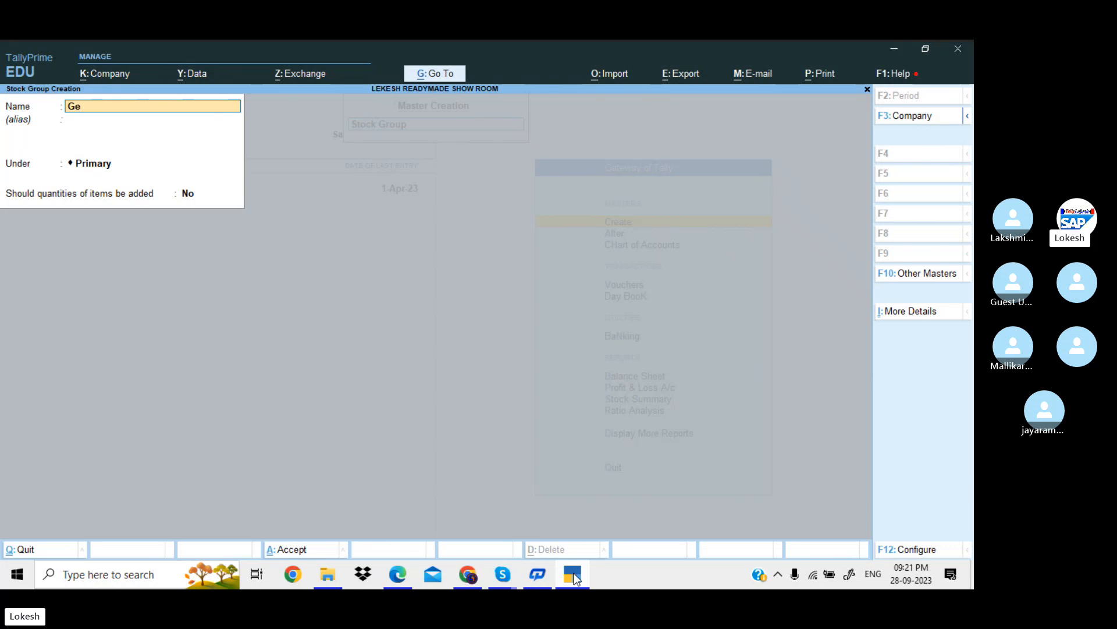
{"action": "type", "text": "neral items"}
{"action": "key", "text": "Return"}
{"action": "key", "text": "Return"}
{"action": "key", "text": "Return"}
{"action": "key", "text": "Return"}
{"action": "key", "text": "Return"}
{"action": "key", "text": "Escape"}
{"action": "key", "text": "y"}
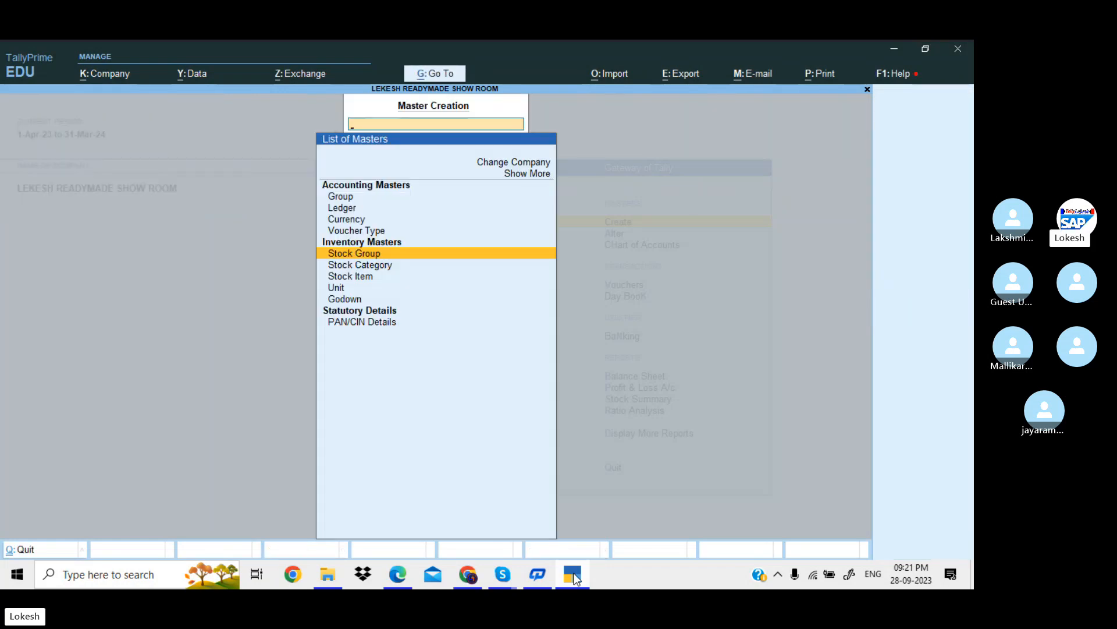
Create a stock category named Painkillers under Primary, leaving the alias blank
{"action": "key", "text": "Down"}
{"action": "key", "text": "Return"}
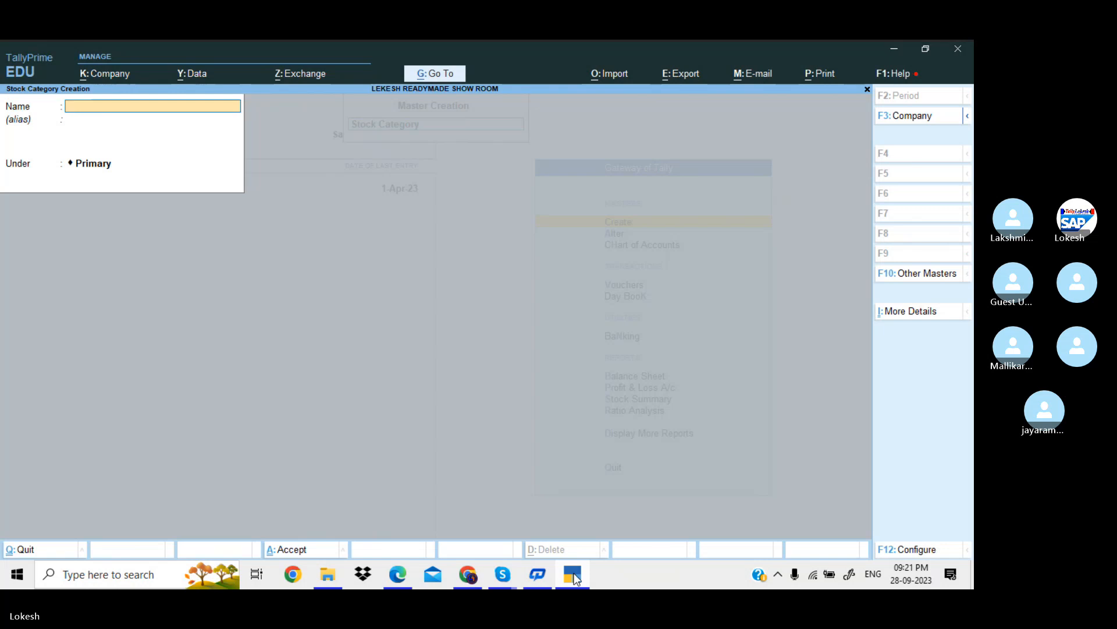
{"action": "type", "text": "P"}
{"action": "type", "text": "il"}
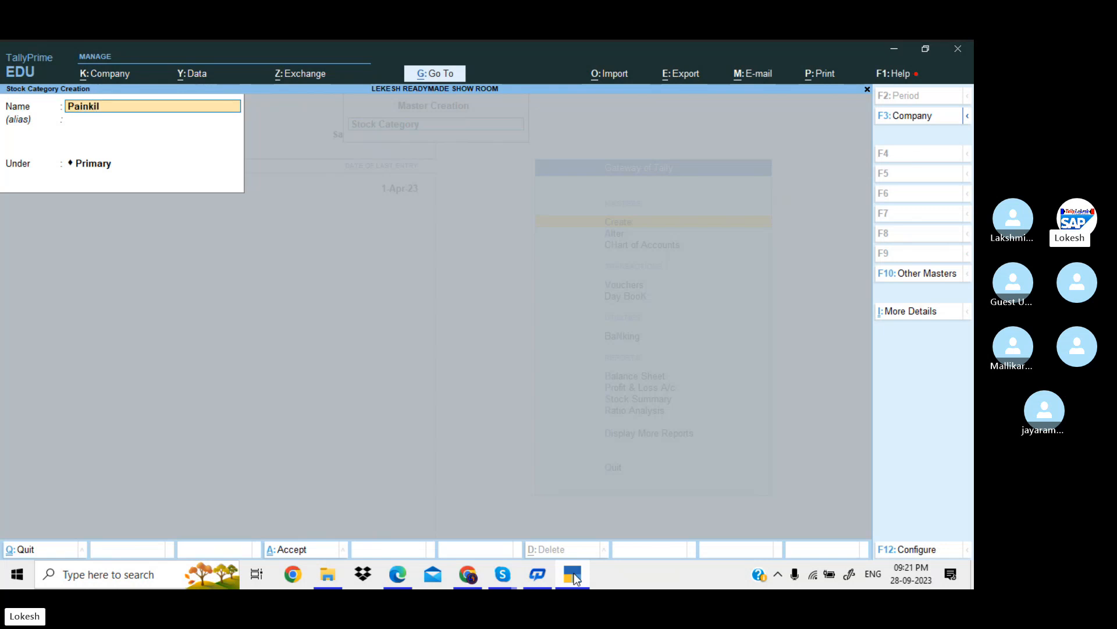
{"action": "type", "text": "ler"}
{"action": "key", "text": "Return"}
{"action": "key", "text": "Return"}
{"action": "key", "text": "Return"}
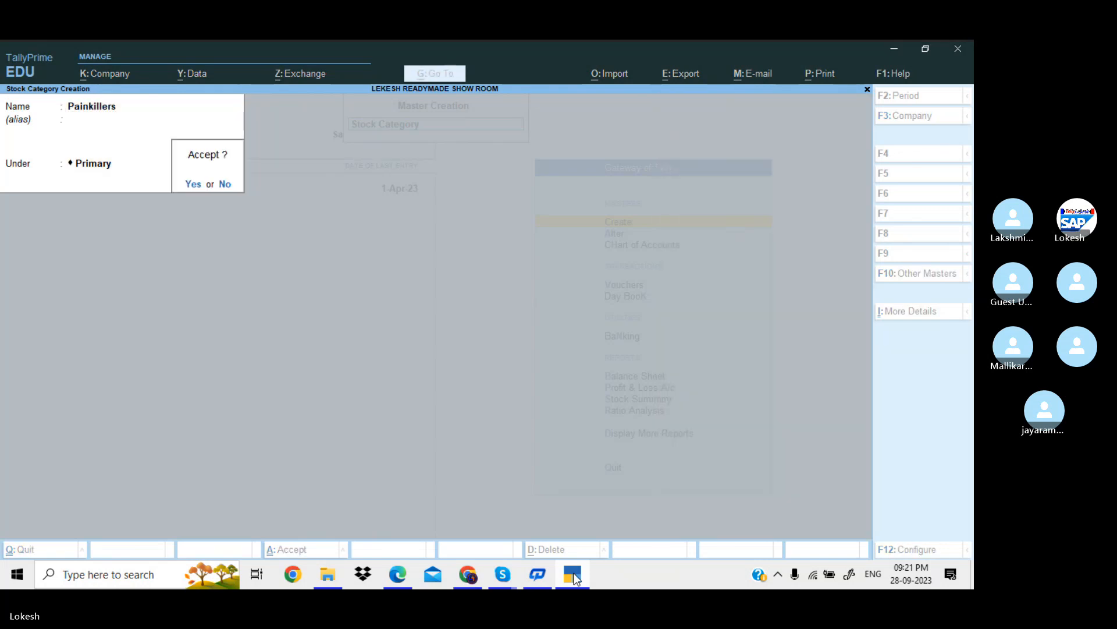
Create a stock category named Antibiotics under Primary, leaving the alias blank
{"action": "type", "text": "Anti"}
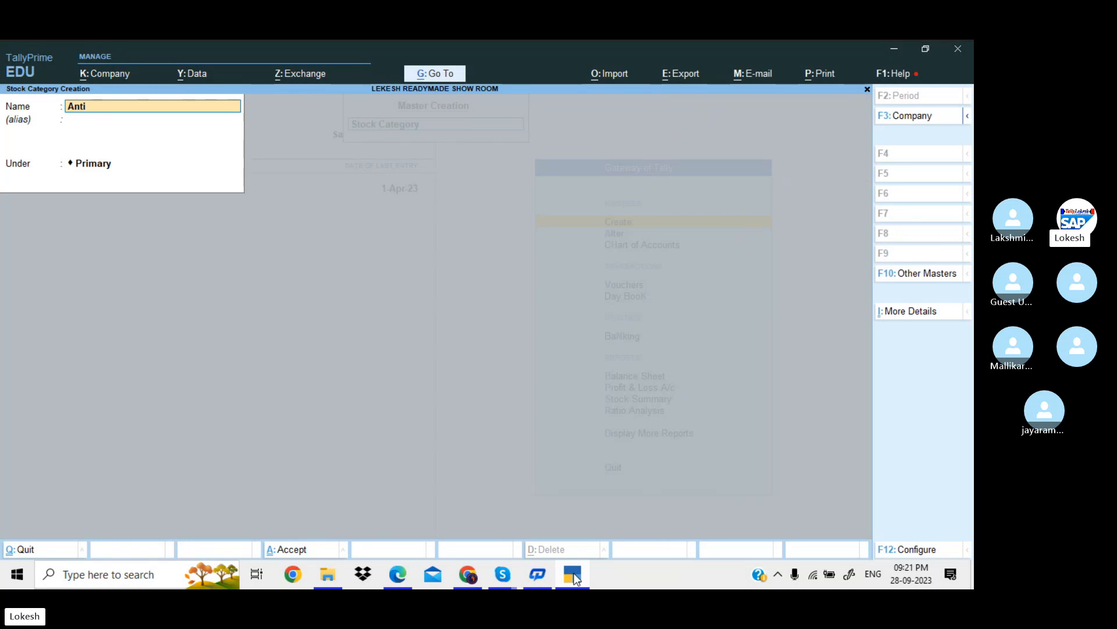
{"action": "type", "text": "bio"}
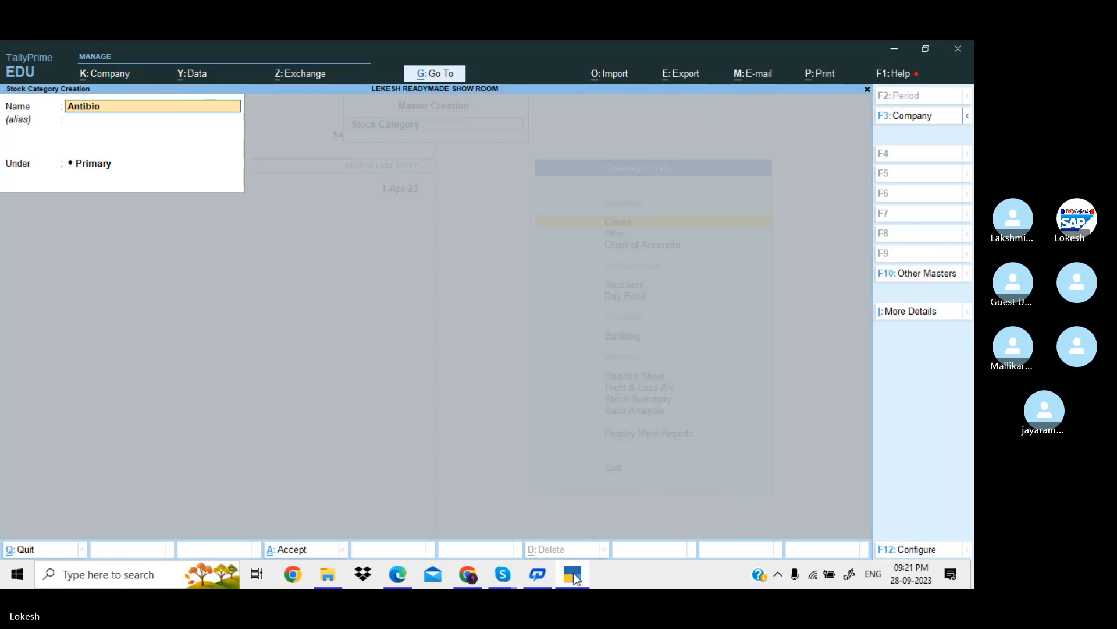
{"action": "key", "text": "Return"}
{"action": "key", "text": "Return"}
{"action": "key", "text": "Return"}
{"action": "key", "text": "Return"}
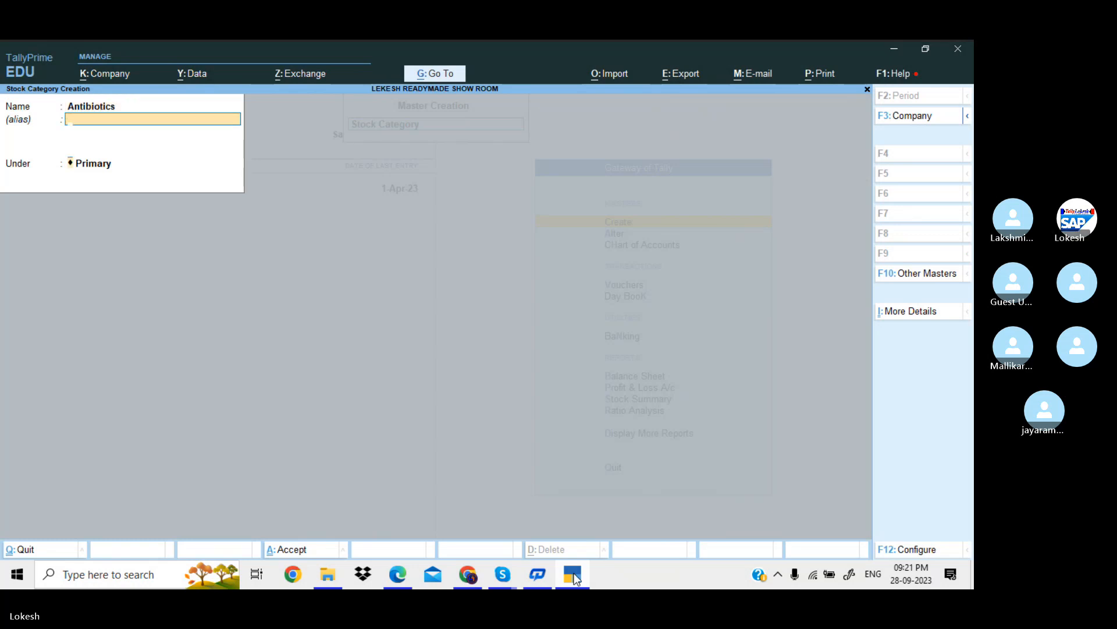
Create a stock category named Syrups under Primary, leaving the alias blank
{"action": "type", "text": "S"}
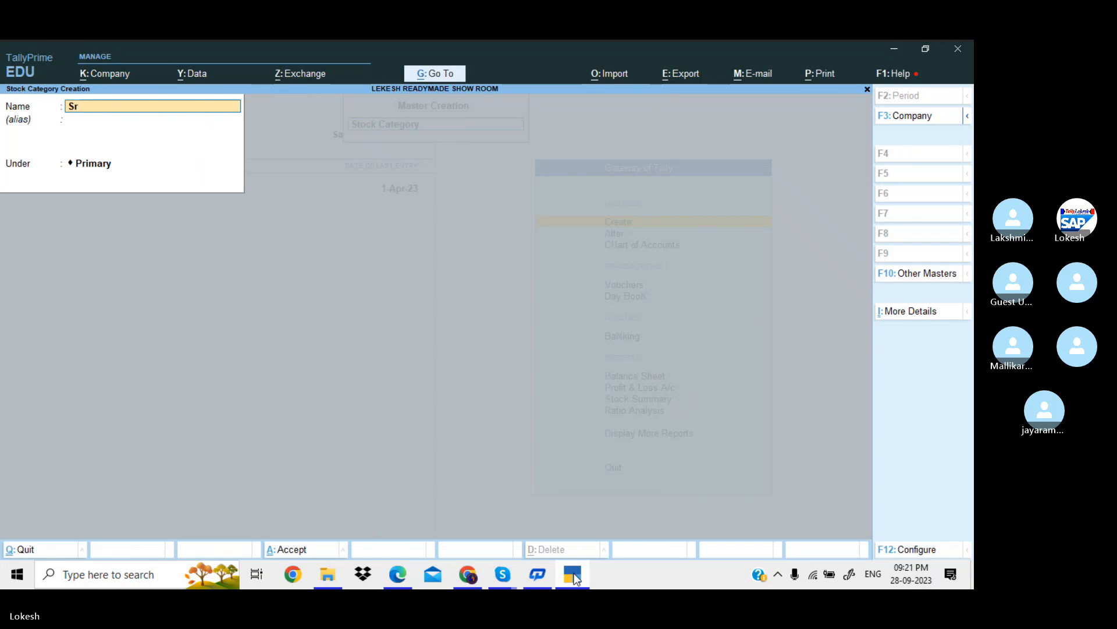
{"action": "type", "text": "yrups"}
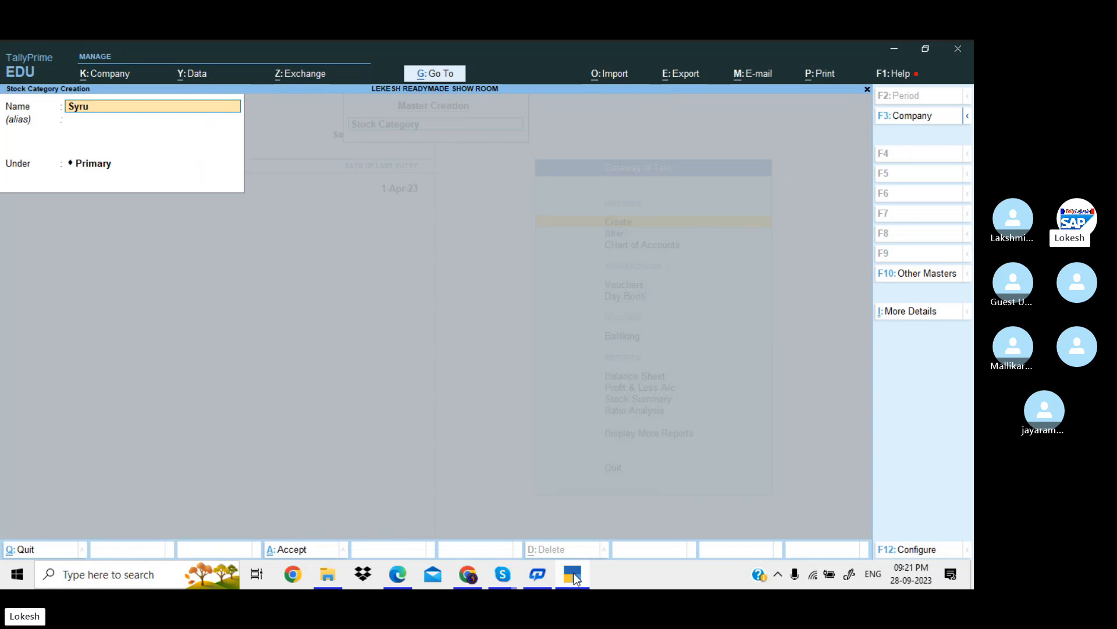
{"action": "key", "text": "Return"}
{"action": "key", "text": "Return"}
{"action": "key", "text": "Return"}
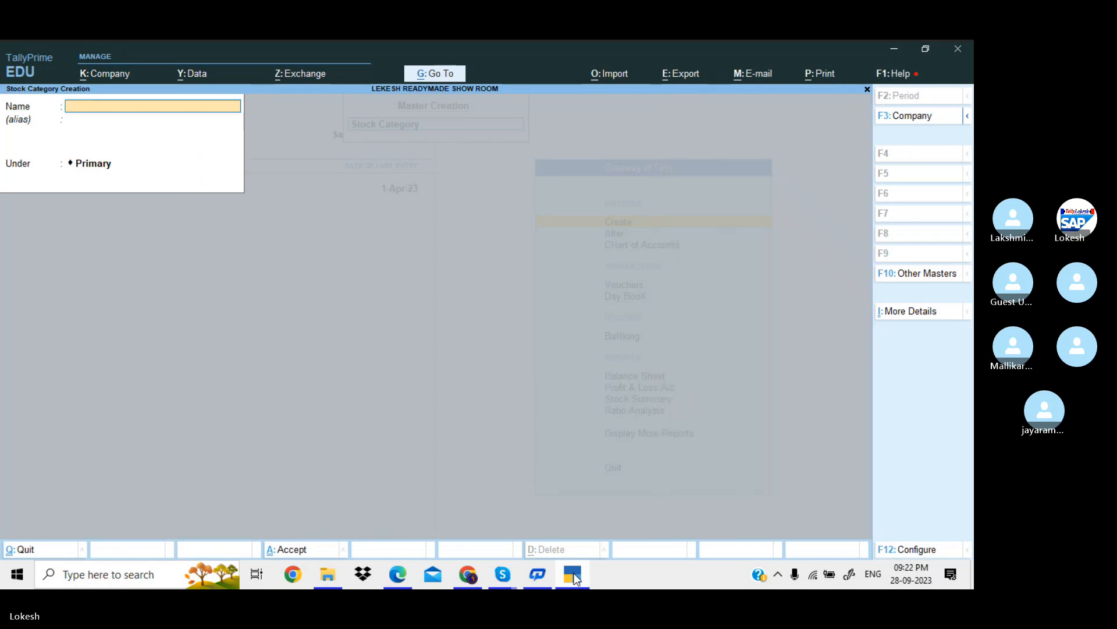
Create a stock category named Soaps under Primary, leaving the alias blank
{"action": "type", "text": "Soap"}
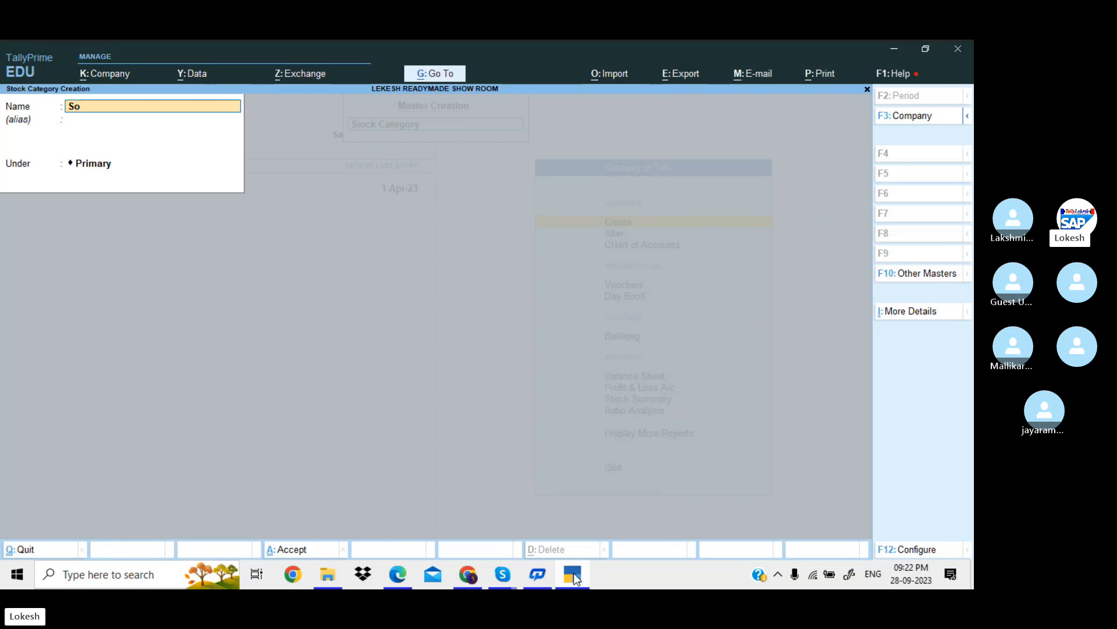
{"action": "key", "text": "Return"}
{"action": "key", "text": "Return"}
{"action": "key", "text": "Return"}
Create a stock category named Toothpastes under Primary, leaving the alias blank
{"action": "type", "text": "Tootj"}
{"action": "type", "text": "paste"}
{"action": "key", "text": "ctrl+a"}
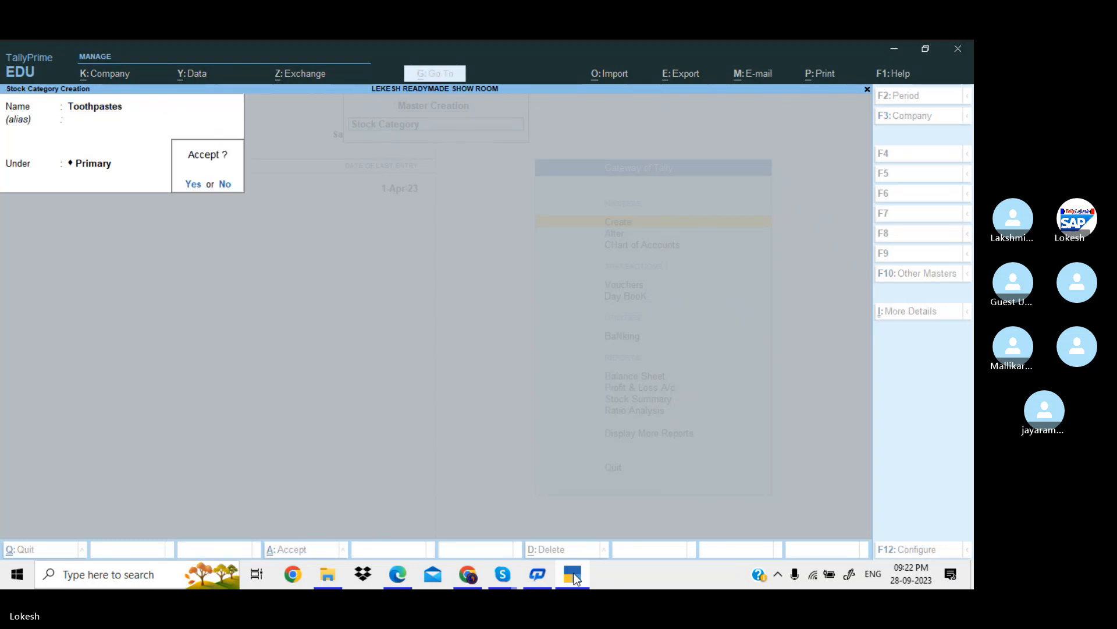
{"action": "key", "text": "Return"}
Create a stock category named Shampoos under Primary without an alias and leave stock category creation
{"action": "type", "text": "Sham"}
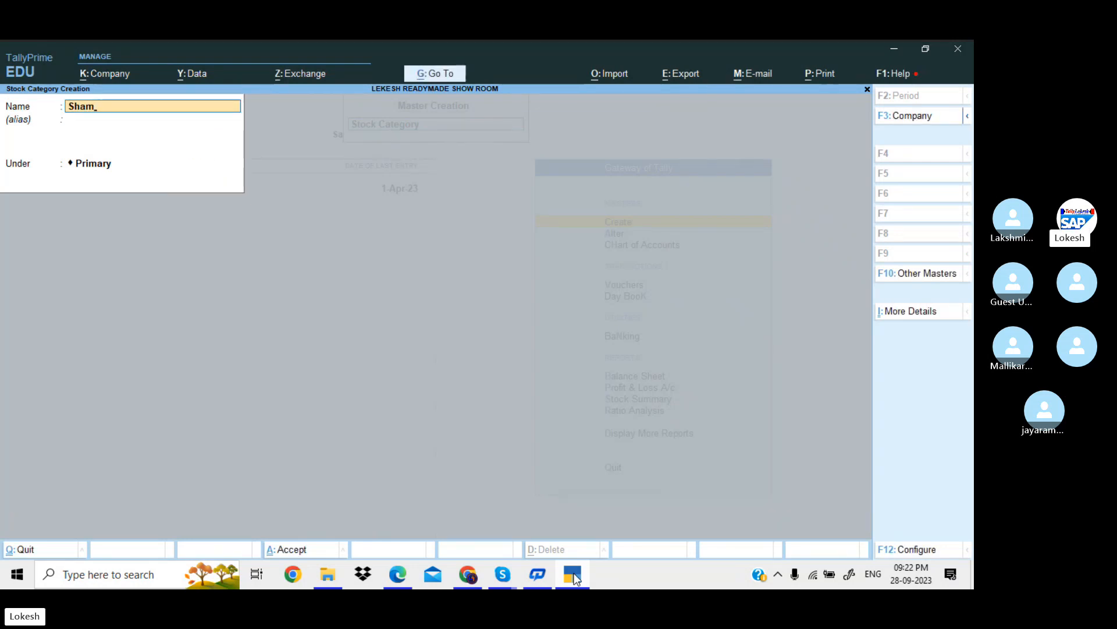
{"action": "type", "text": "poos"}
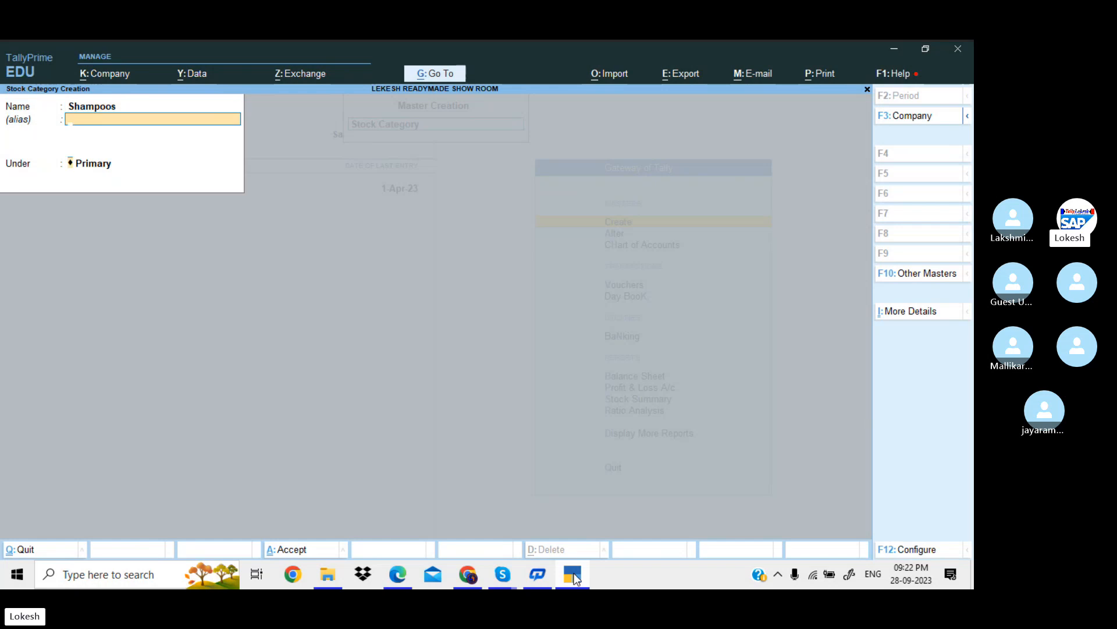
{"action": "key", "text": "ctrl+a"}
{"action": "key", "text": "Return"}
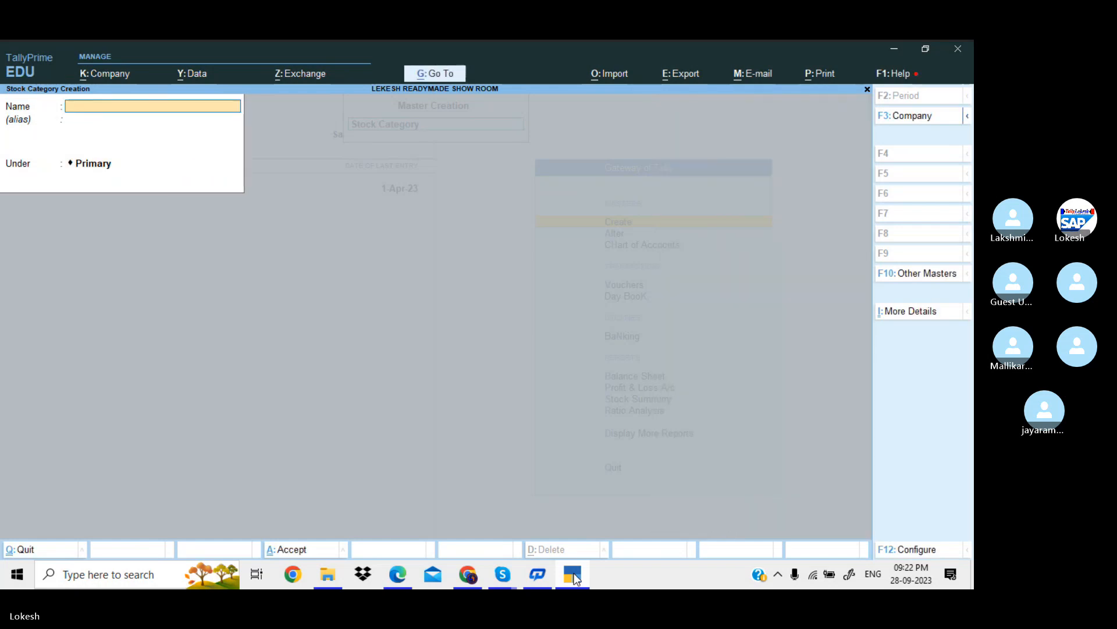
{"action": "key", "text": "Escape"}
Begin a new stock item named Nimsulide under the Medicines group, leaving the alias blank
{"action": "key", "text": "Return"}
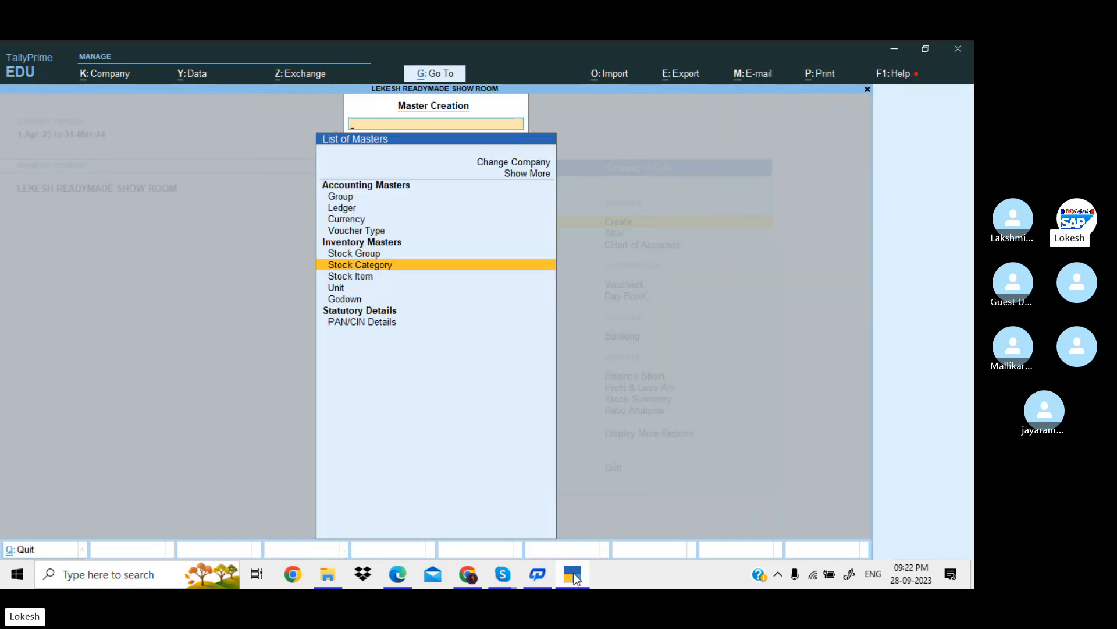
{"action": "key", "text": "Down"}
{"action": "key", "text": "Return"}
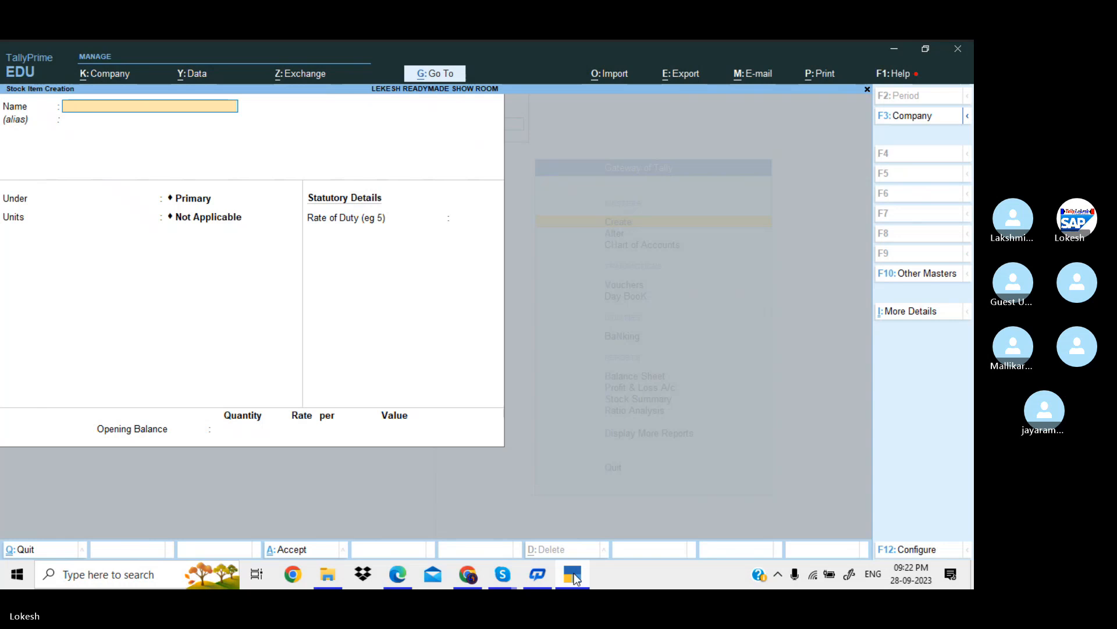
{"action": "type", "text": "Ni"}
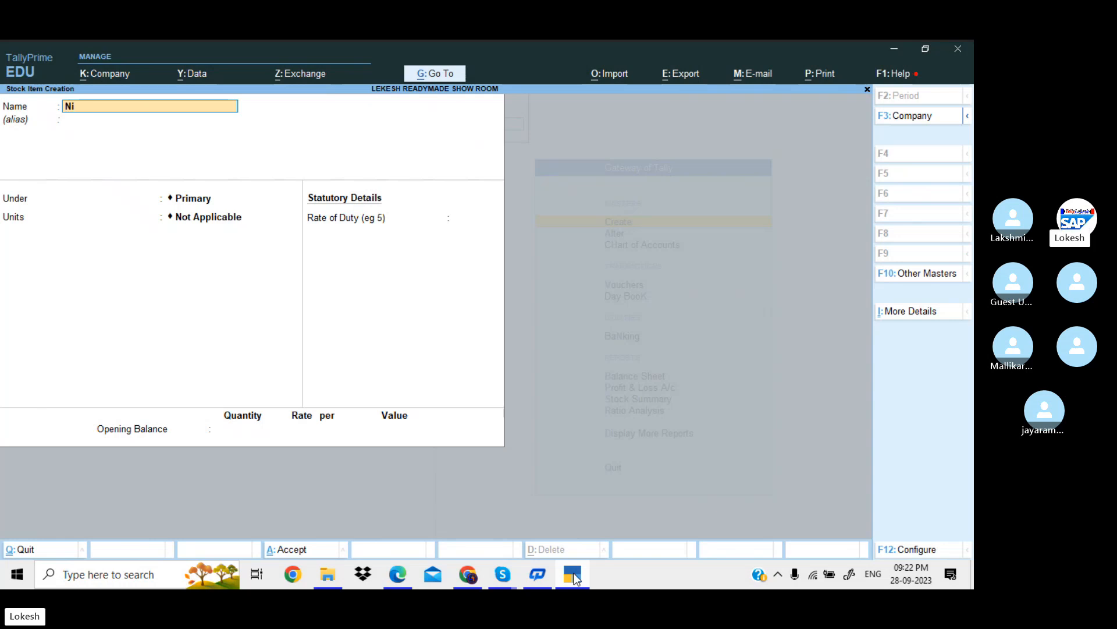
{"action": "type", "text": "msulide"}
{"action": "key", "text": "Return"}
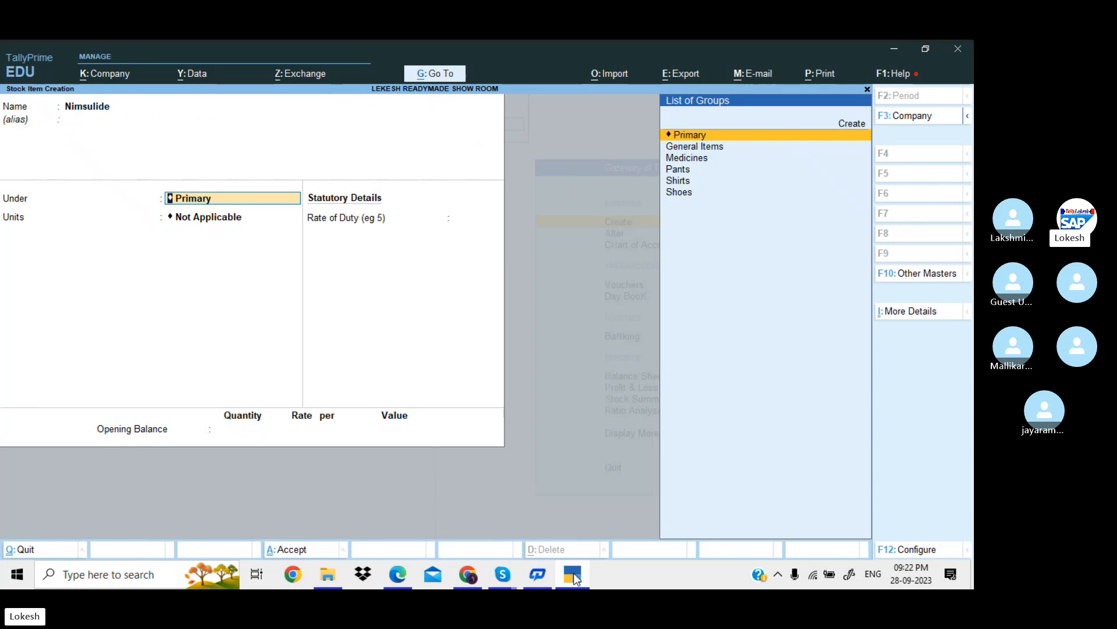
{"action": "key", "text": "Down"}
{"action": "key", "text": "Down"}
{"action": "key", "text": "Return"}
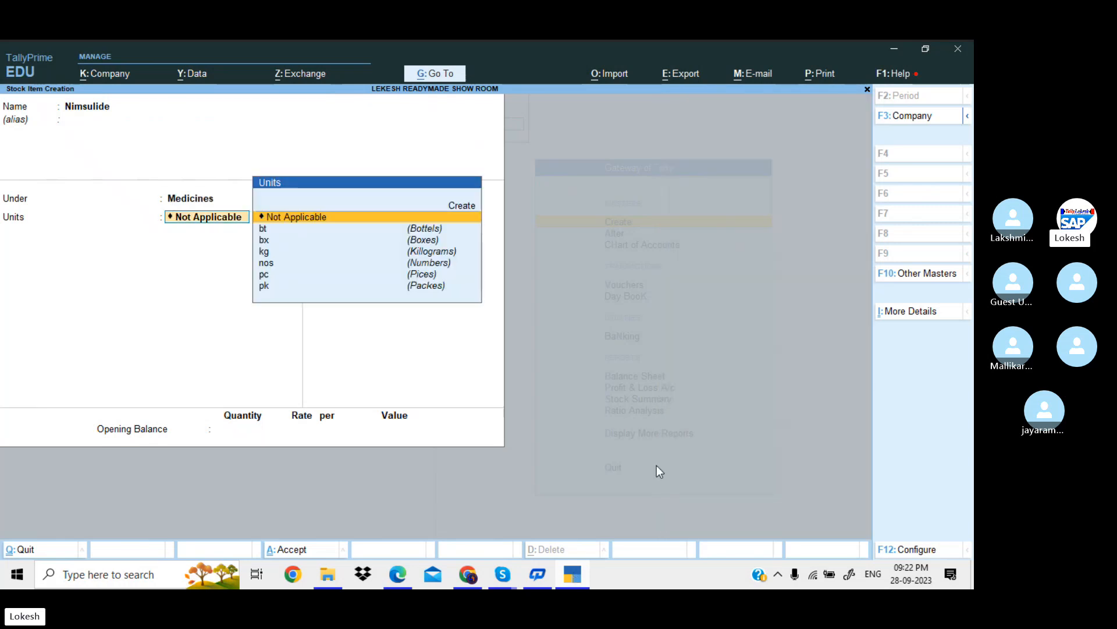
Configure stock item creation to use stock categories for stock items, accepting the other configuration options as they are
{"action": "left_click", "coordinate": [922, 550]}
{"action": "key", "text": "Down"}
{"action": "key", "text": "Down"}
{"action": "key", "text": "Down"}
{"action": "key", "text": "Down"}
{"action": "key", "text": "Down"}
{"action": "key", "text": "Down"}
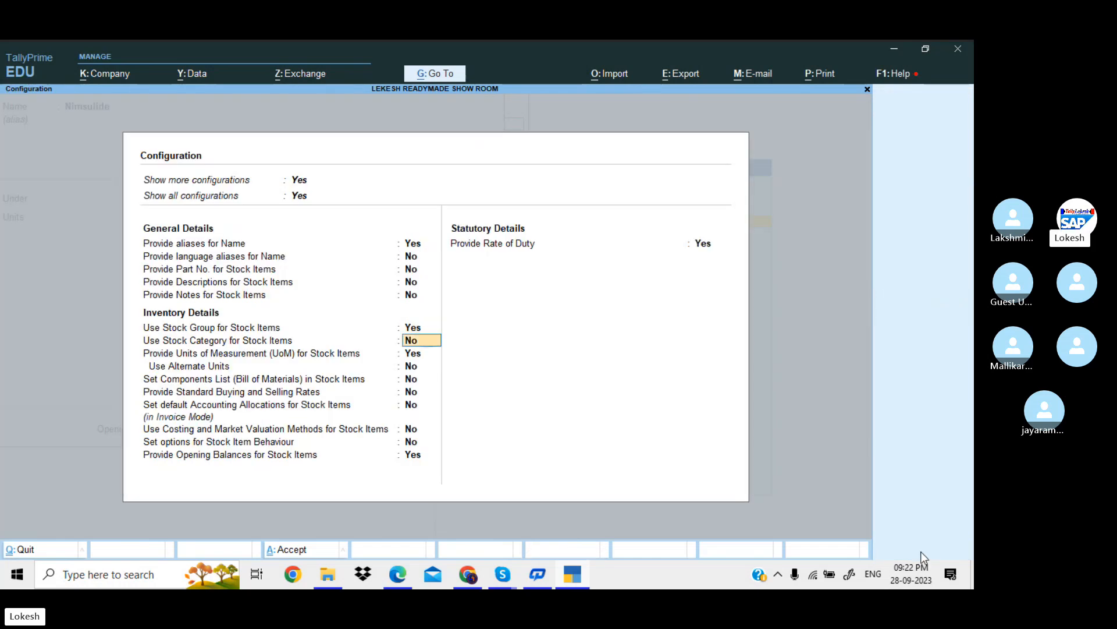
{"action": "type", "text": "y"}
{"action": "key", "text": "Return"}
{"action": "key", "text": "Return"}
{"action": "key", "text": "Return"}
{"action": "key", "text": "Return"}
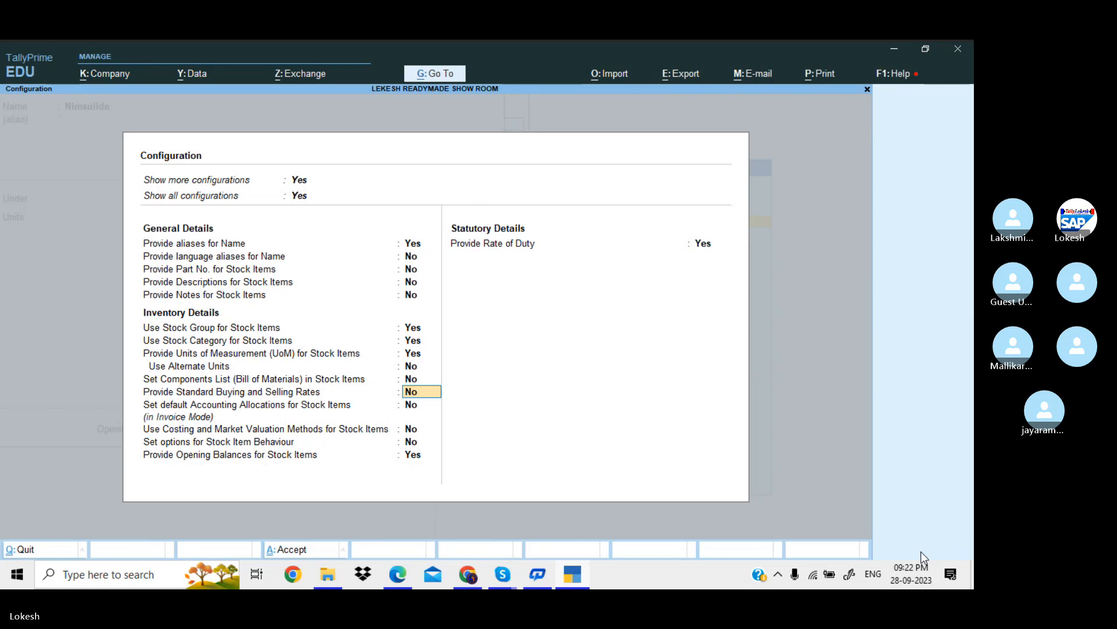
{"action": "key", "text": "Return"}
{"action": "key", "text": "Return"}
{"action": "key", "text": "Return"}
{"action": "key", "text": "Return"}
{"action": "key", "text": "Return"}
{"action": "key", "text": "Return"}
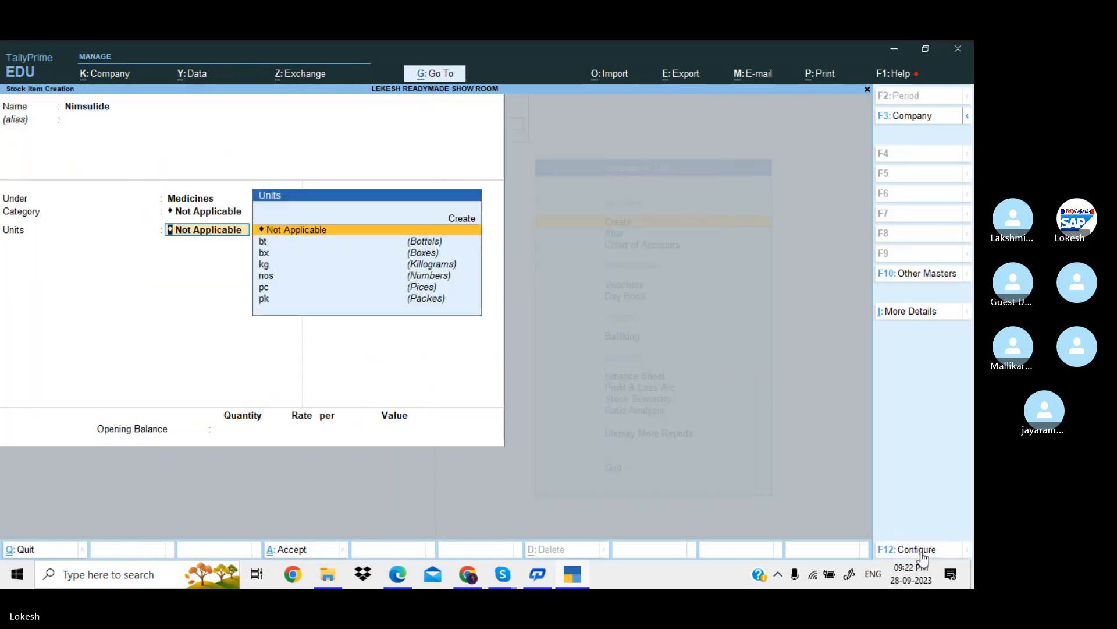
Assign Nimsulide the category Painkillers and the unit bx (Boxes), and save the item without an opening balance
{"action": "key", "text": "BackSpace"}
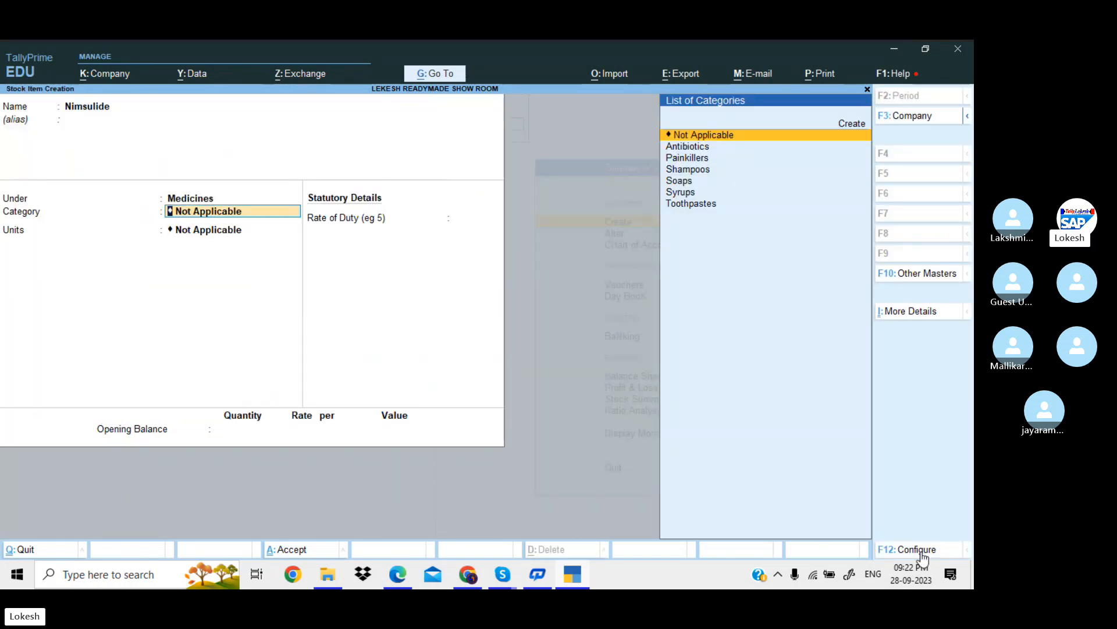
{"action": "key", "text": "Down"}
{"action": "key", "text": "Down"}
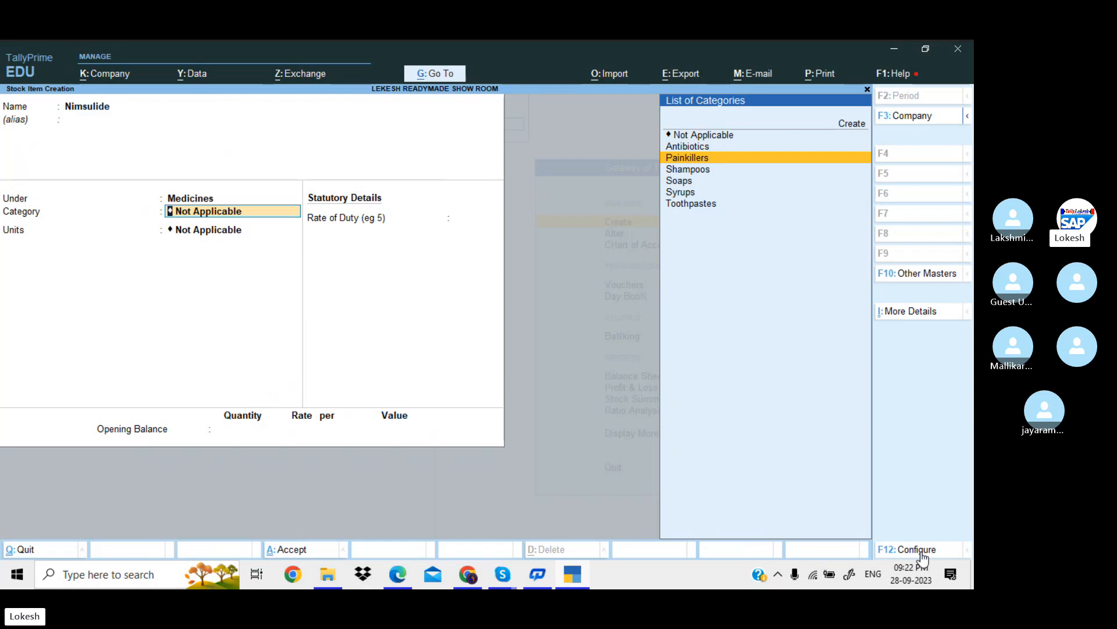
{"action": "key", "text": "Return"}
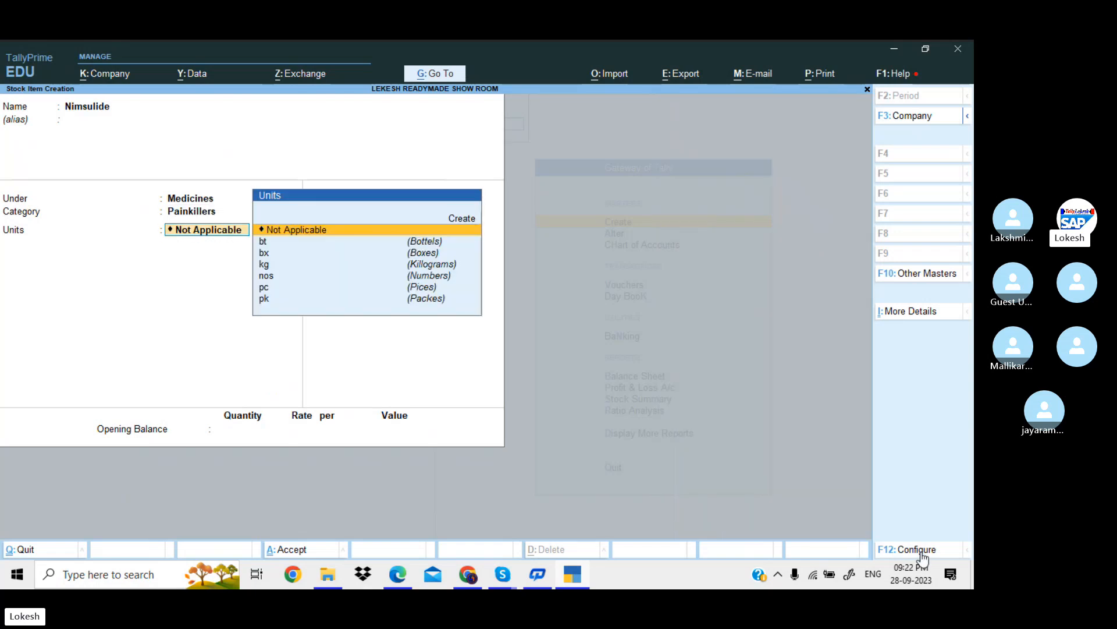
{"action": "key", "text": "Down"}
{"action": "key", "text": "Down"}
{"action": "key", "text": "Return"}
{"action": "key", "text": "Return"}
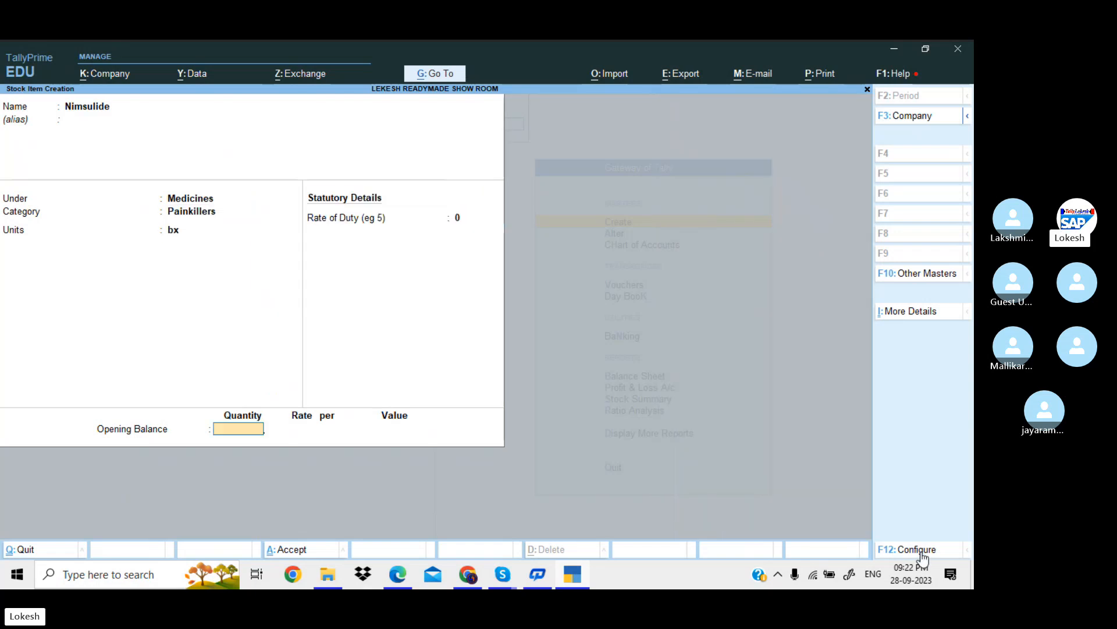
{"action": "key", "text": "Return"}
{"action": "key", "text": "Return"}
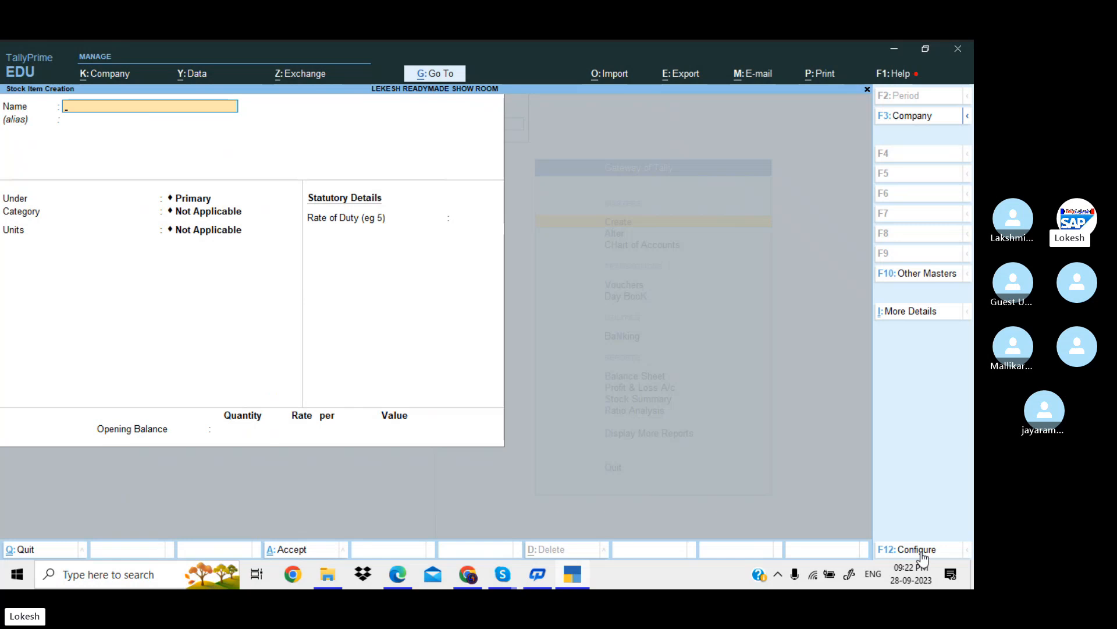
Create a stock item named Overan under Medicines with category Painkillers and unit bx, leaving the alias and opening balance blank
{"action": "type", "text": "Overan"}
{"action": "key", "text": "Return"}
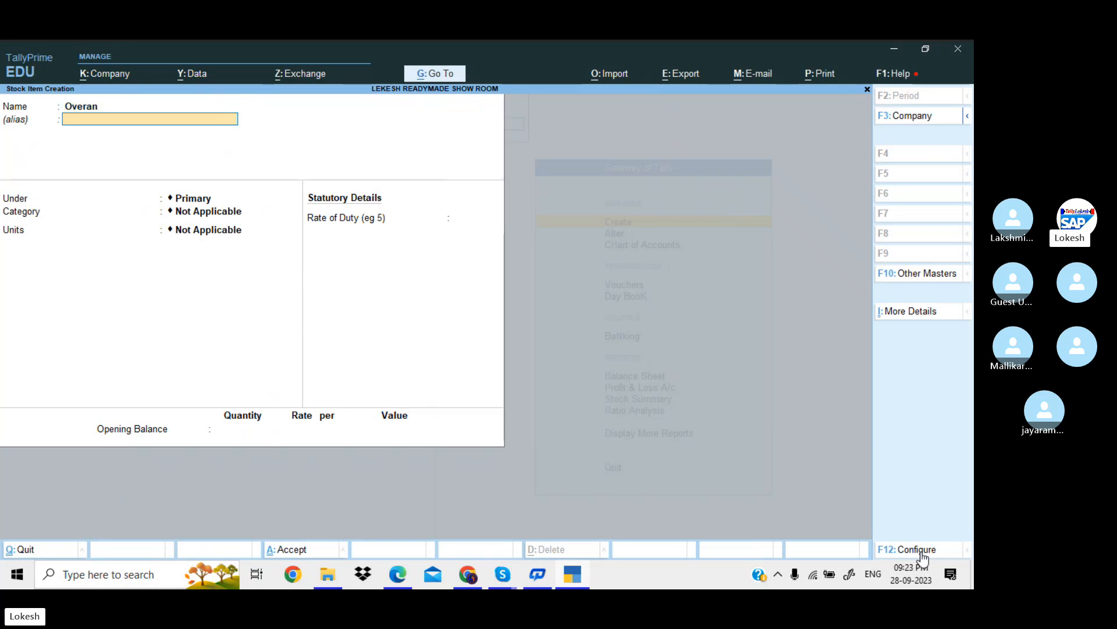
{"action": "key", "text": "Return"}
{"action": "key", "text": "Down"}
{"action": "key", "text": "Down"}
{"action": "key", "text": "Return"}
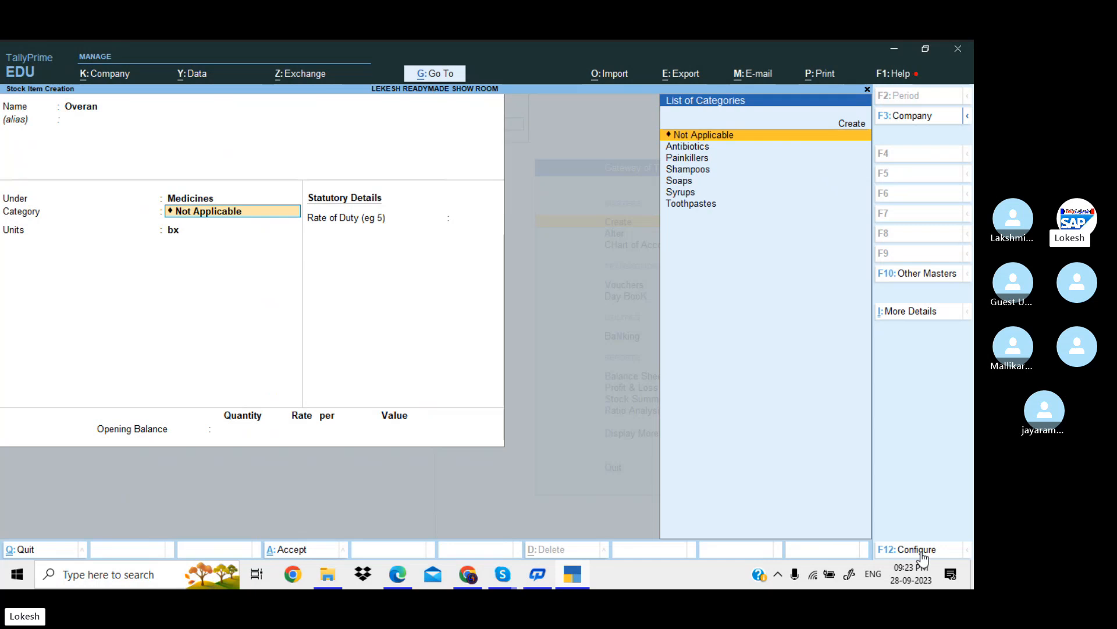
{"action": "key", "text": "Down"}
{"action": "key", "text": "Down"}
{"action": "key", "text": "Return"}
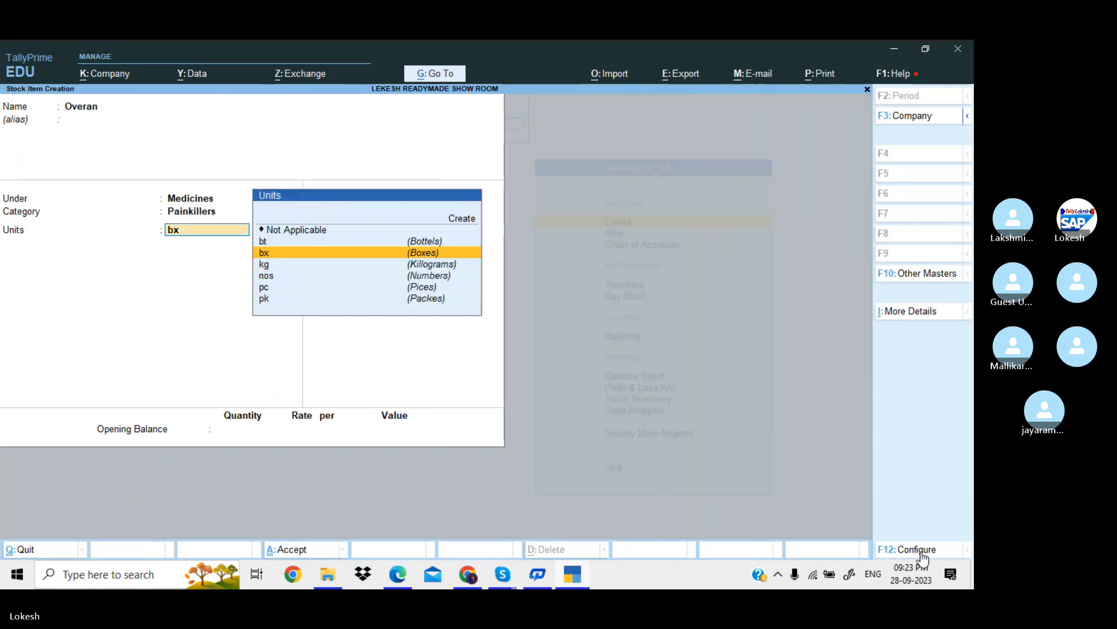
{"action": "key", "text": "Return"}
{"action": "key", "text": "Return"}
{"action": "key", "text": "Return"}
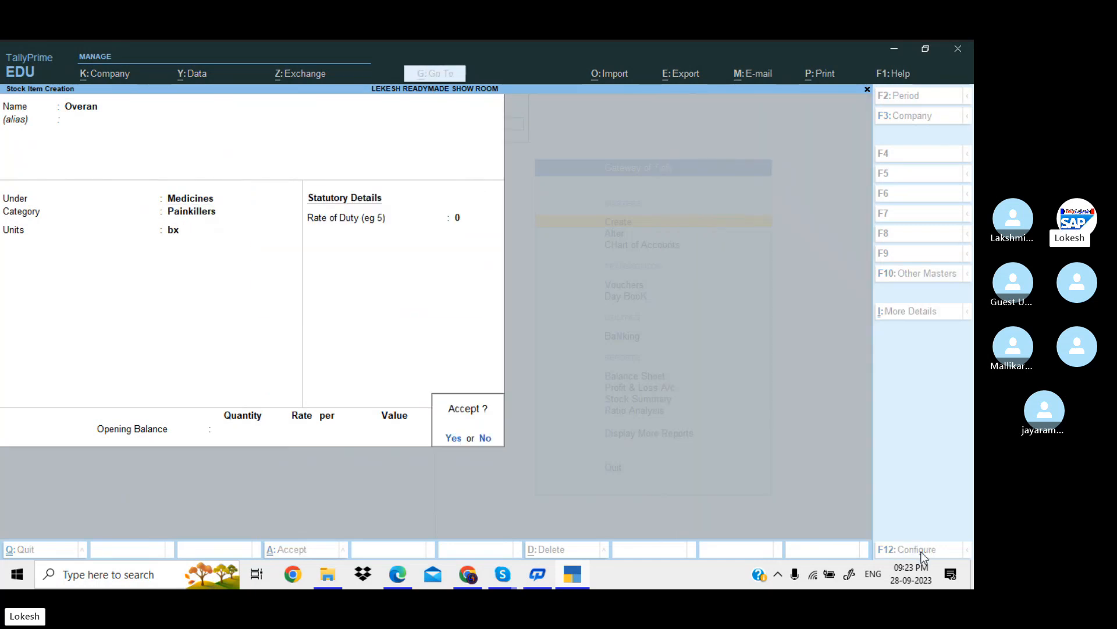
{"action": "key", "text": "Return"}
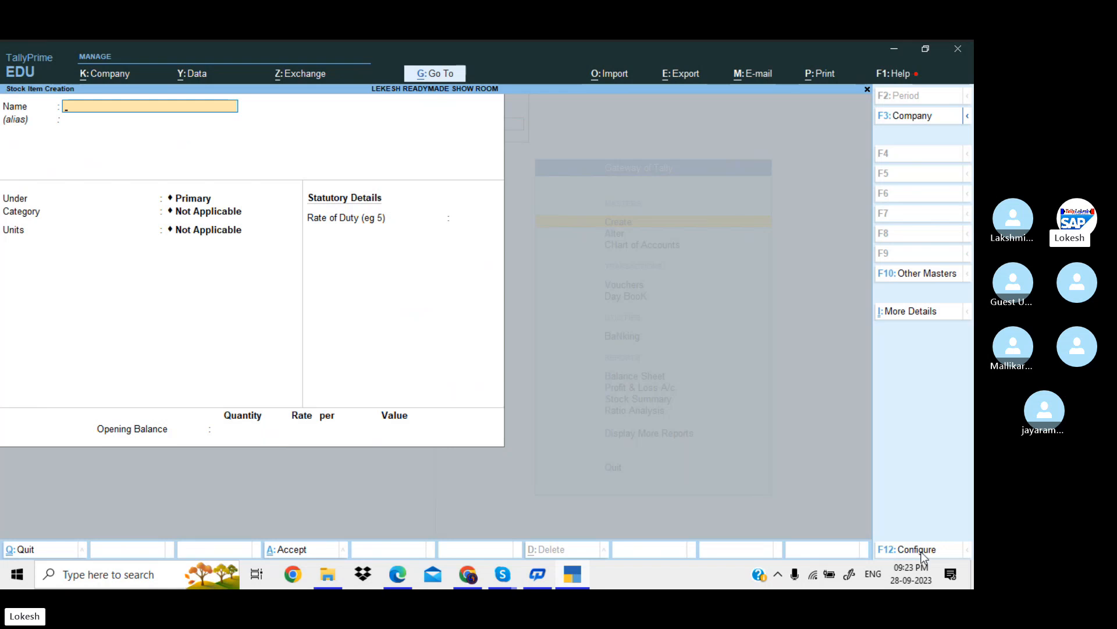
Create a stock item named Amoxicillin under Medicines with category Antibiotics and unit bx, leaving the alias and opening balance blank
{"action": "type", "text": "Amoxicill"}
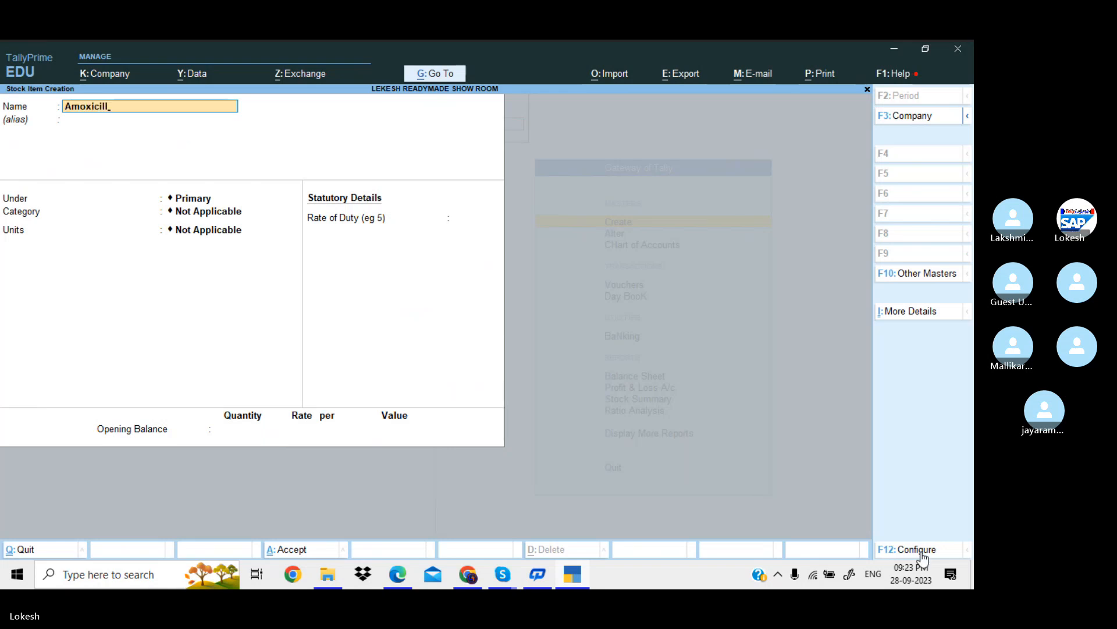
{"action": "type", "text": "in"}
{"action": "key", "text": "Return"}
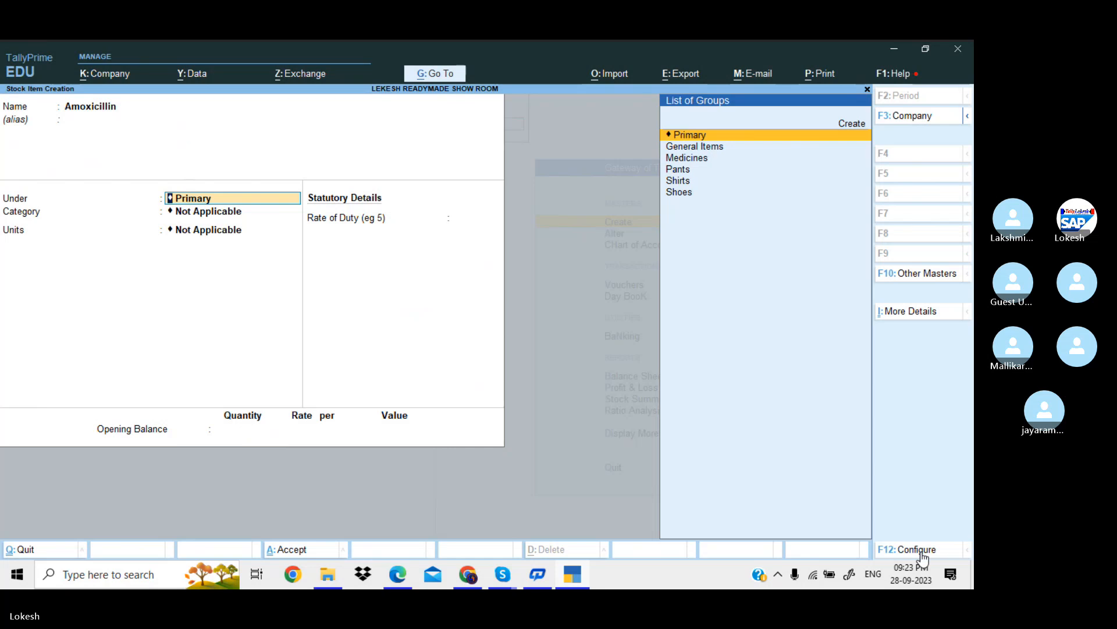
{"action": "key", "text": "Down"}
{"action": "key", "text": "Down"}
{"action": "key", "text": "Return"}
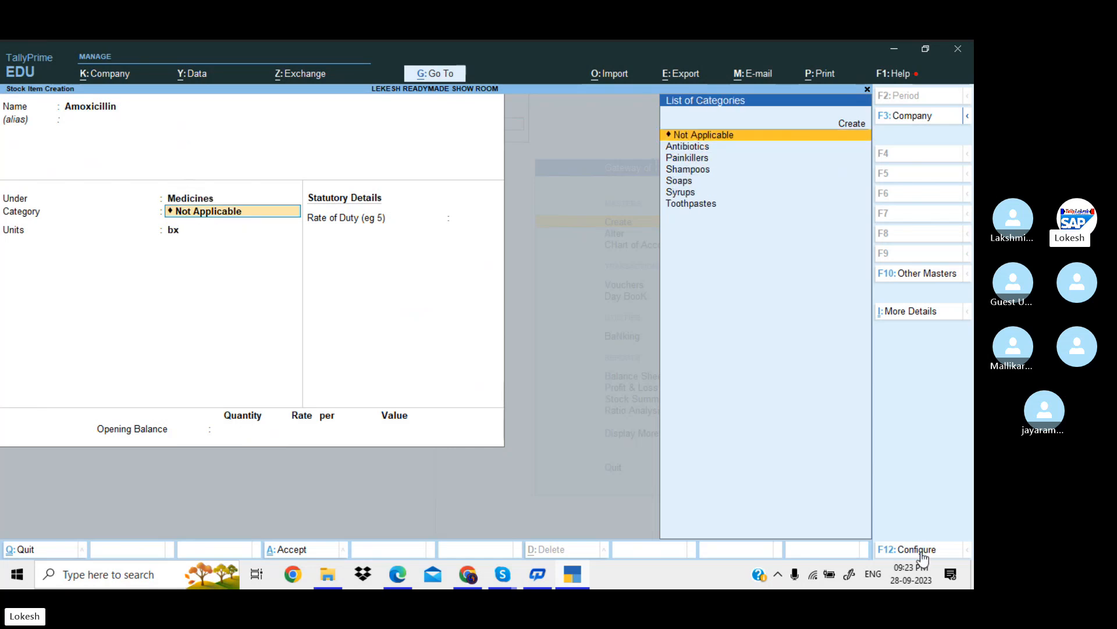
{"action": "key", "text": "Down"}
{"action": "key", "text": "Return"}
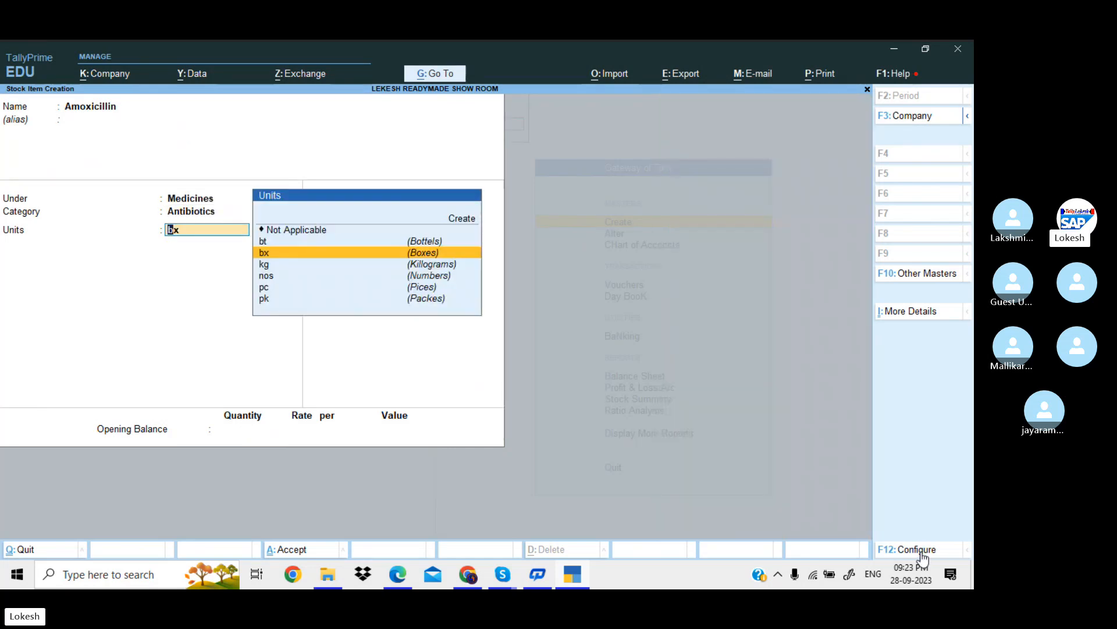
{"action": "key", "text": "Return"}
{"action": "key", "text": "Return"}
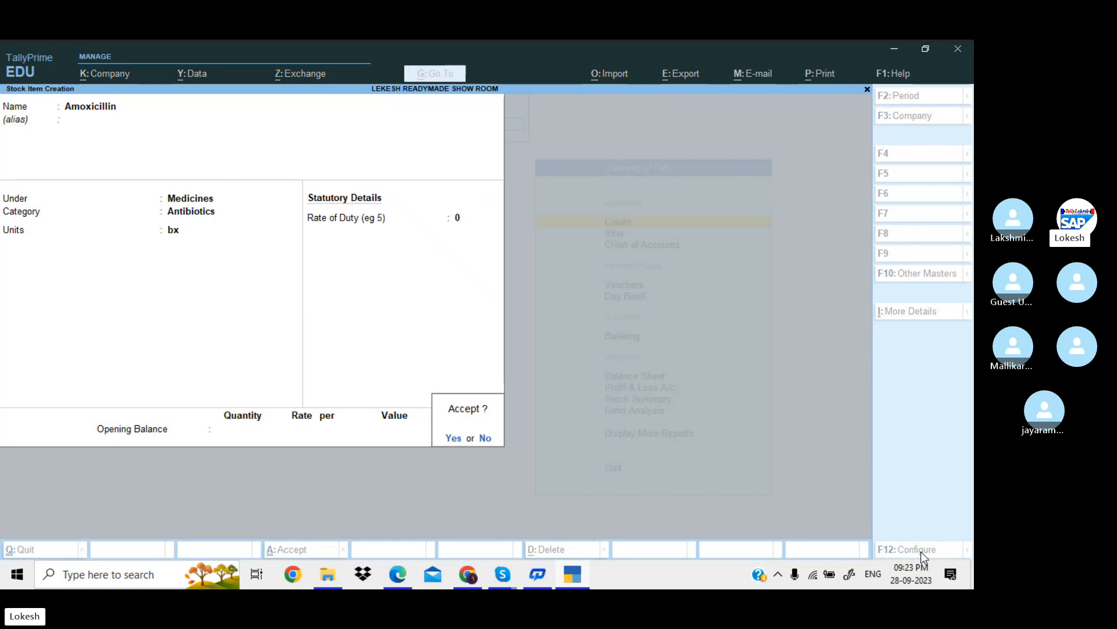
{"action": "key", "text": "Return"}
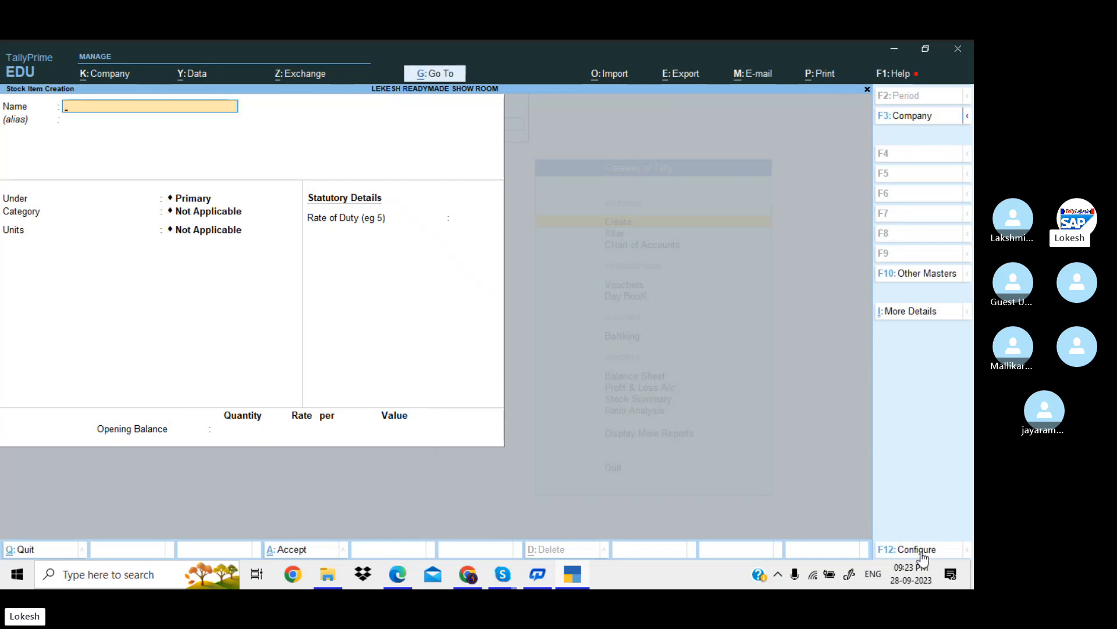
Create a stock item named Syntus under Medicines with category Syrups and unit bt (Bottels), leaving the alias and opening balance blank
{"action": "type", "text": "Syntus"}
{"action": "key", "text": "Return"}
{"action": "key", "text": "Down"}
{"action": "key", "text": "Down"}
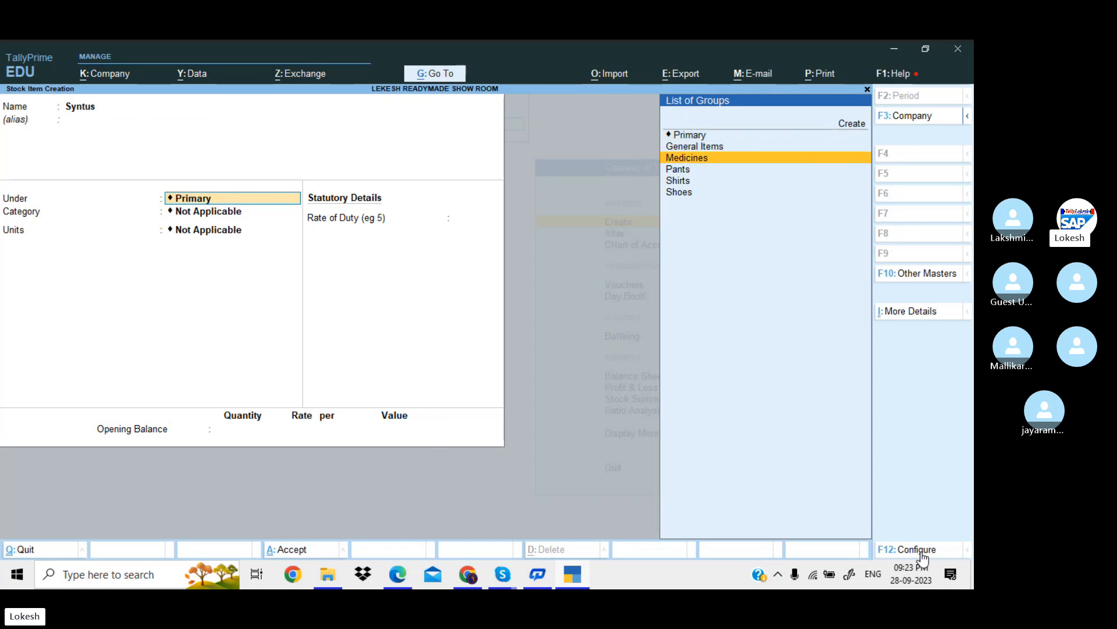
{"action": "key", "text": "Return"}
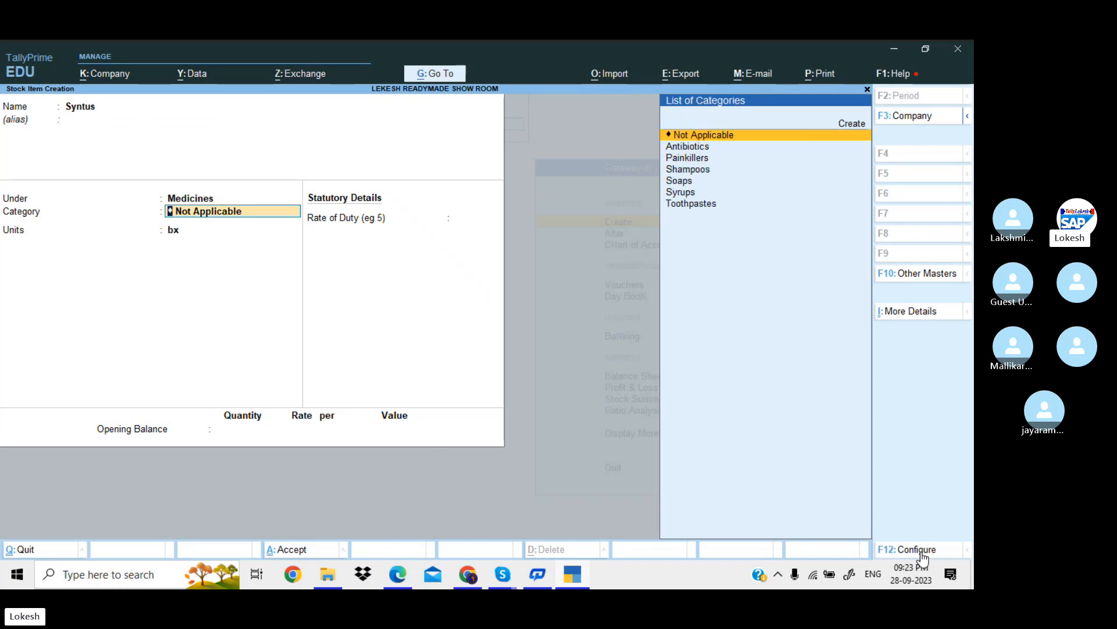
{"action": "key", "text": "Down"}
{"action": "key", "text": "Down"}
{"action": "key", "text": "Down"}
{"action": "key", "text": "Down"}
{"action": "key", "text": "Down"}
{"action": "key", "text": "Return"}
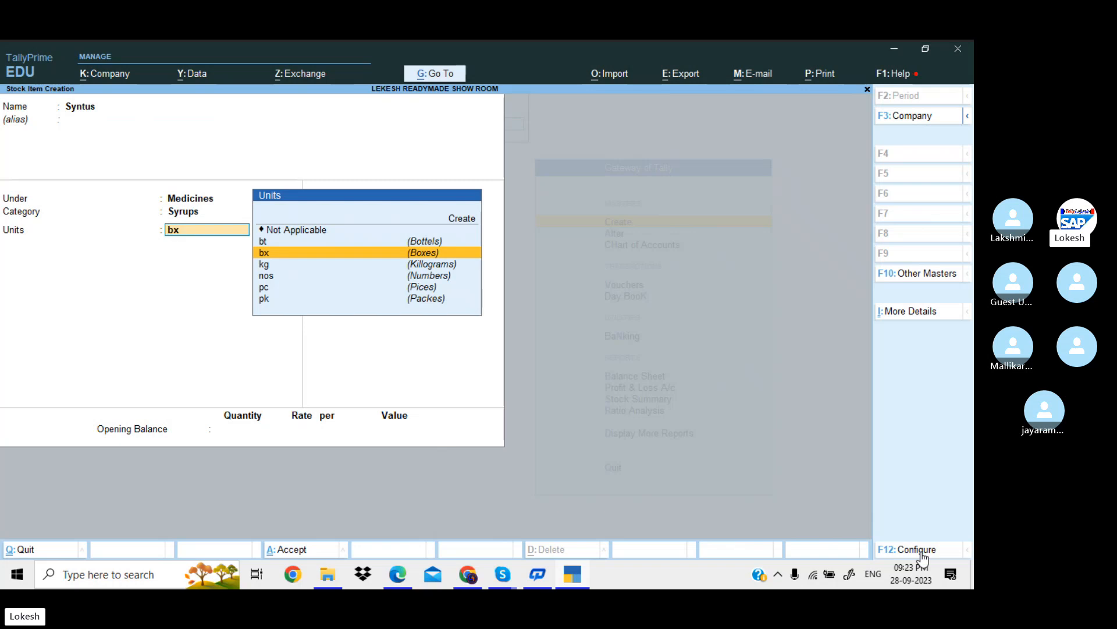
{"action": "key", "text": "Up"}
{"action": "key", "text": "Return"}
{"action": "key", "text": "Return"}
{"action": "key", "text": "Return"}
{"action": "key", "text": "Return"}
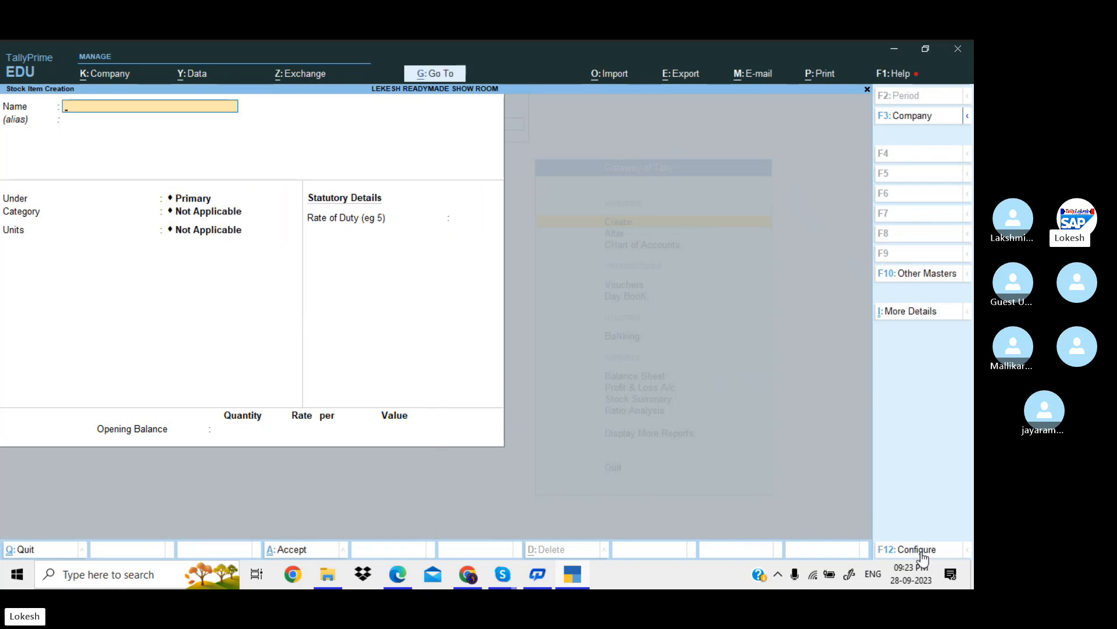
Create a stock item named Pears under General Items with category Soaps and unit bx (Boxes), without a duty rate or opening balance
{"action": "type", "text": "Pears"}
{"action": "key", "text": "Return"}
{"action": "key", "text": "Down"}
{"action": "key", "text": "Return"}
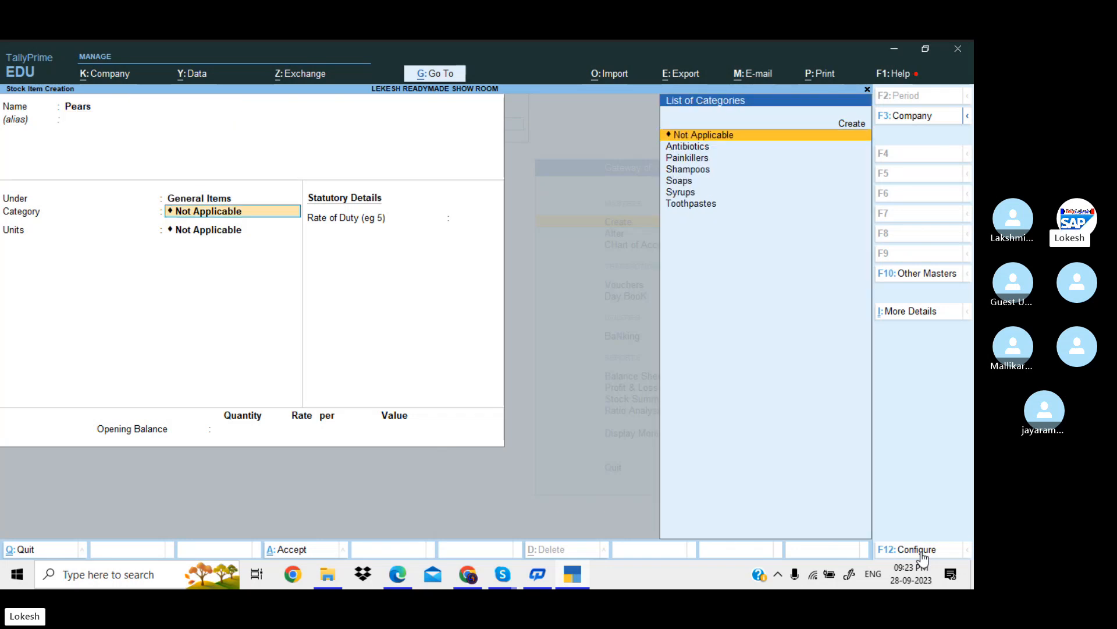
{"action": "key", "text": "Down"}
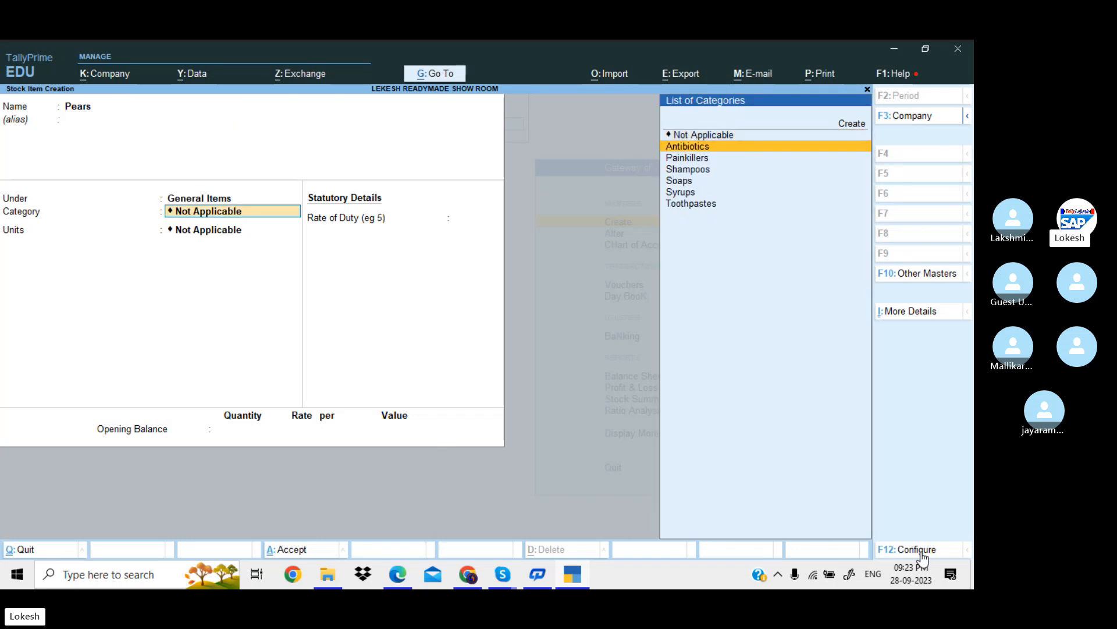
{"action": "key", "text": "Down"}
{"action": "key", "text": "Down"}
{"action": "key", "text": "Down"}
{"action": "key", "text": "Return"}
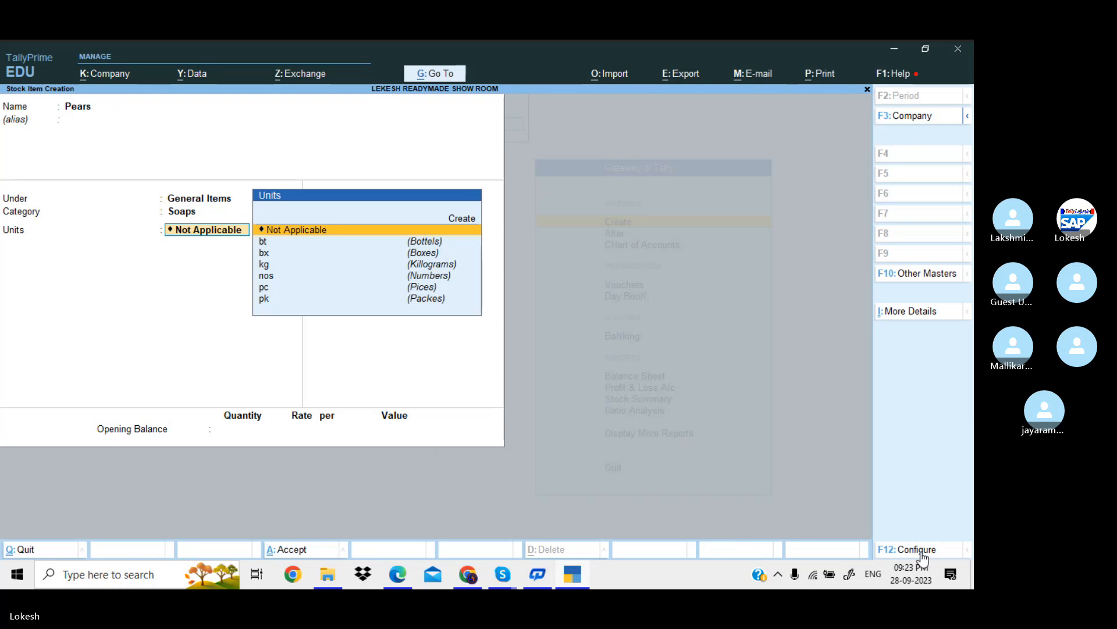
{"action": "key", "text": "Down"}
{"action": "key", "text": "Down"}
{"action": "key", "text": "Return"}
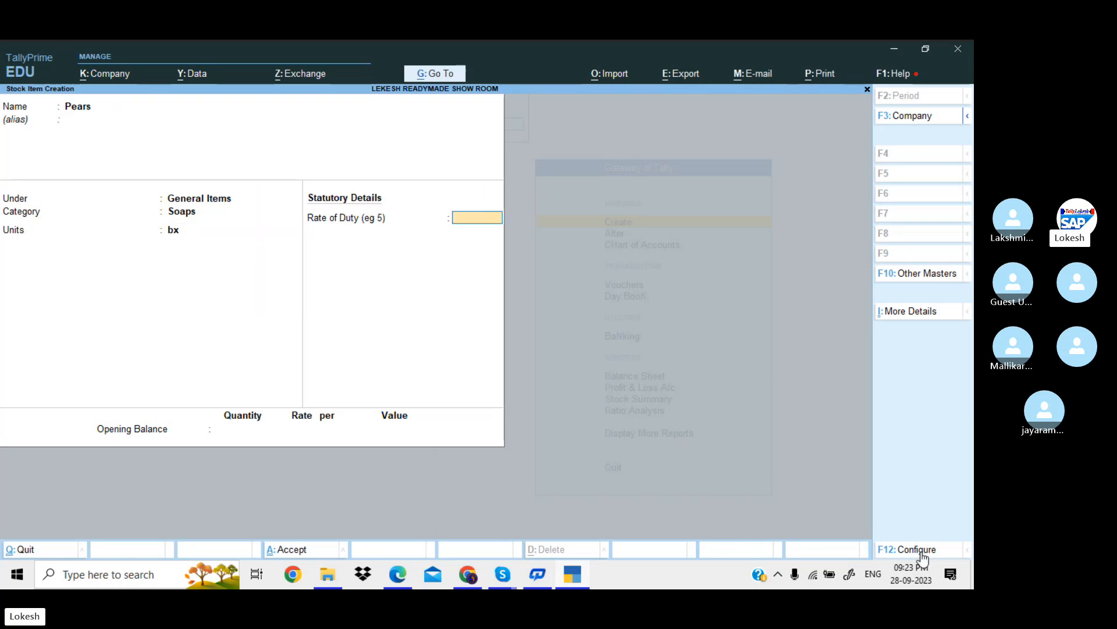
{"action": "key", "text": "Return"}
{"action": "key", "text": "Return"}
{"action": "key", "text": "Return"}
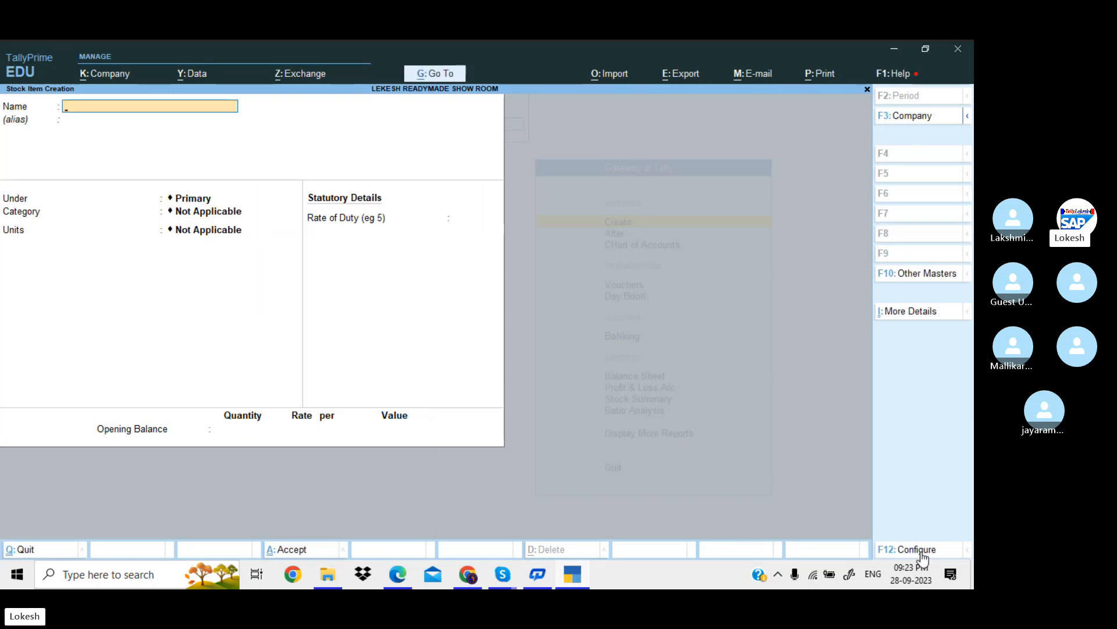
Name a new stock item Cibaca and place it under General Items with the category Toothpastes
{"action": "type", "text": "Cibaca"}
{"action": "key", "text": "Return"}
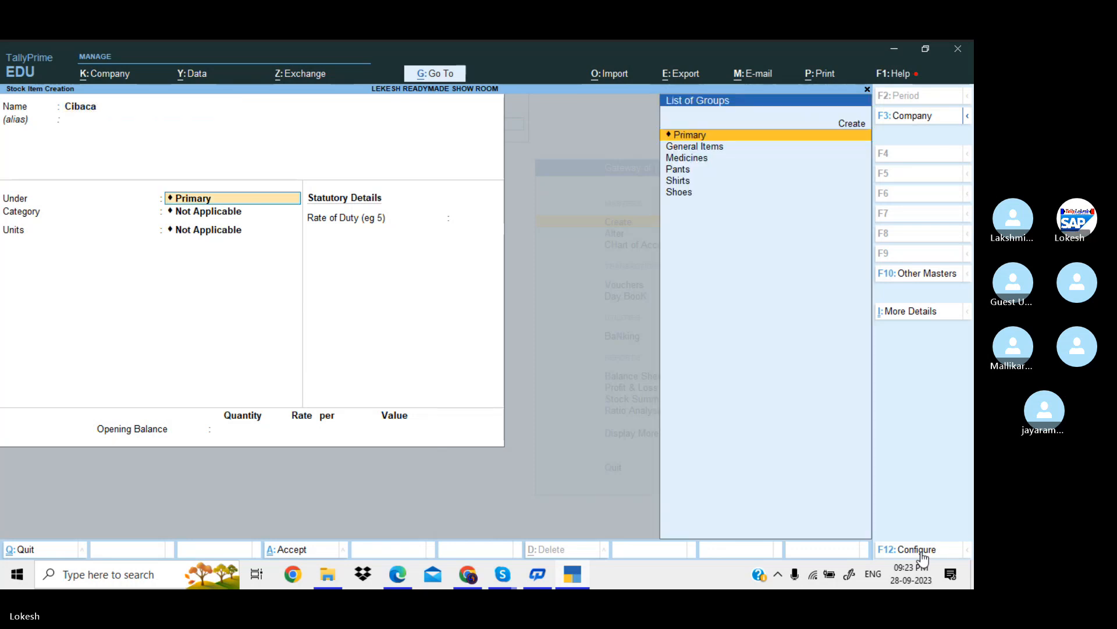
{"action": "key", "text": "Down"}
{"action": "key", "text": "Down"}
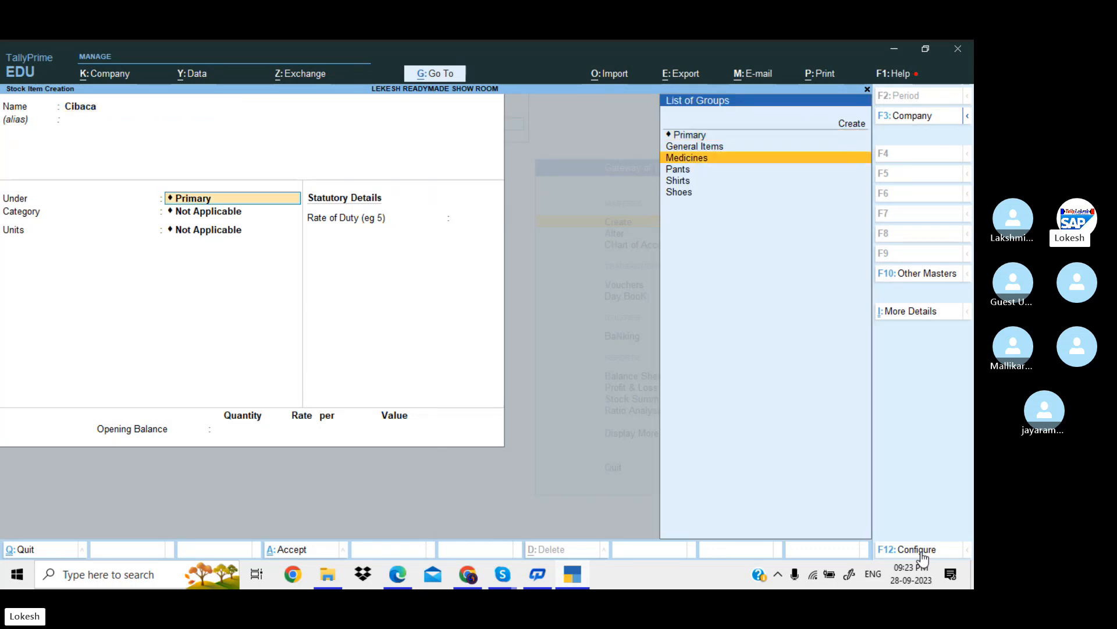
{"action": "key", "text": "Up"}
{"action": "key", "text": "Return"}
{"action": "key", "text": "Down"}
{"action": "key", "text": "Down"}
{"action": "key", "text": "Down"}
{"action": "key", "text": "Down"}
{"action": "key", "text": "Down"}
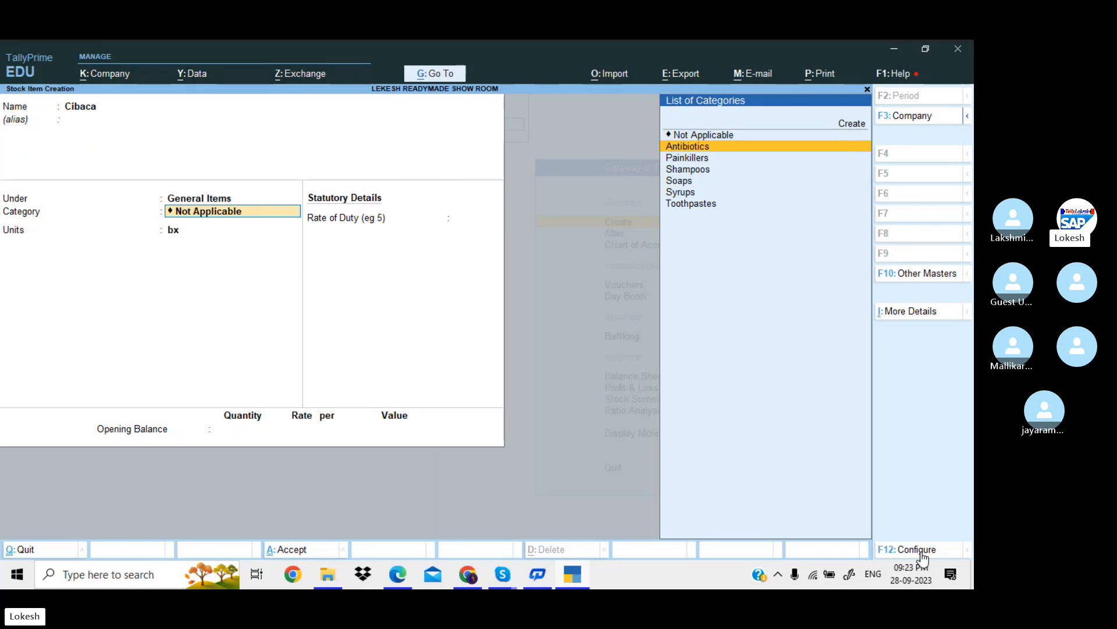
{"action": "key", "text": "Down"}
{"action": "key", "text": "Return"}
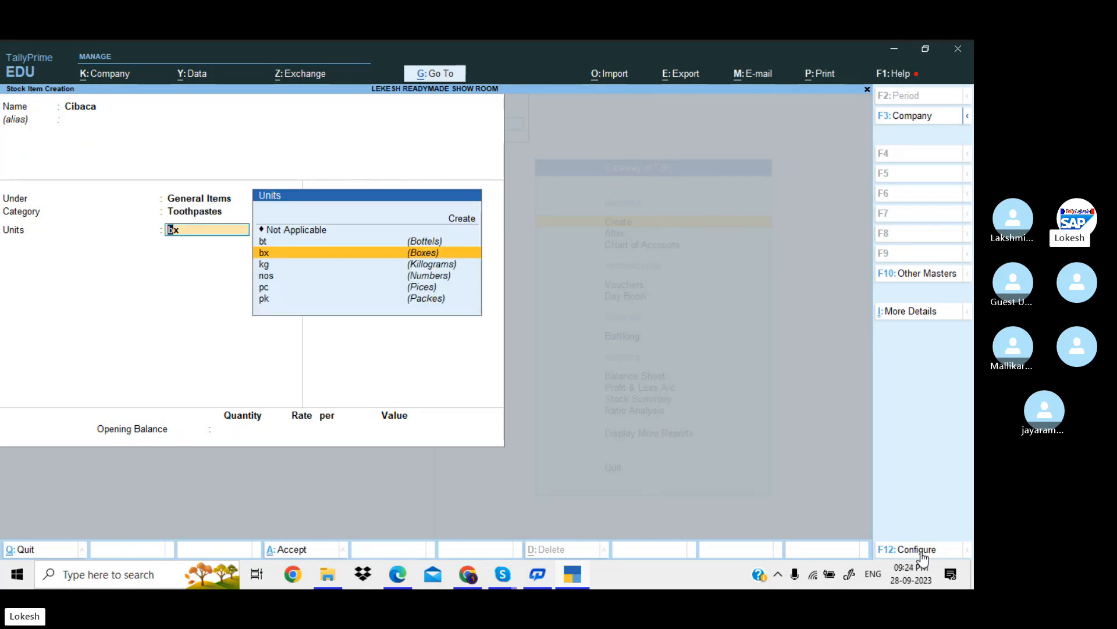
Set Cibaca's unit to pk (Packes), save it without an opening balance, and leave stock item creation for the Gateway of Tally
{"action": "key", "text": "Down"}
{"action": "key", "text": "Down"}
{"action": "key", "text": "Down"}
{"action": "key", "text": "Down"}
{"action": "key", "text": "Return"}
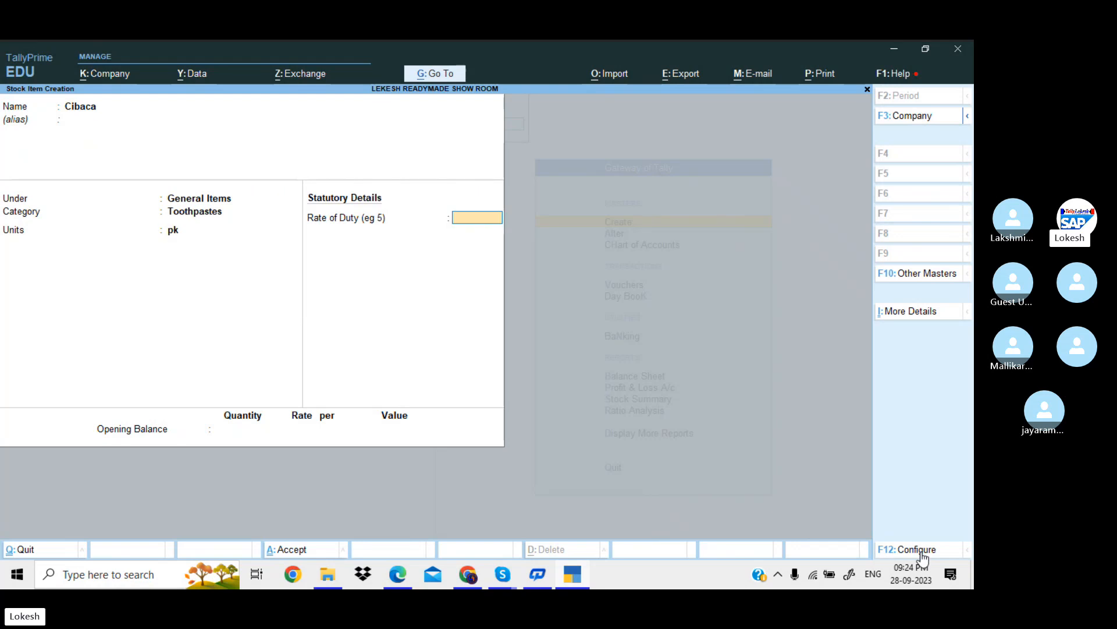
{"action": "key", "text": "Return"}
{"action": "key", "text": "Return"}
{"action": "key", "text": "Return"}
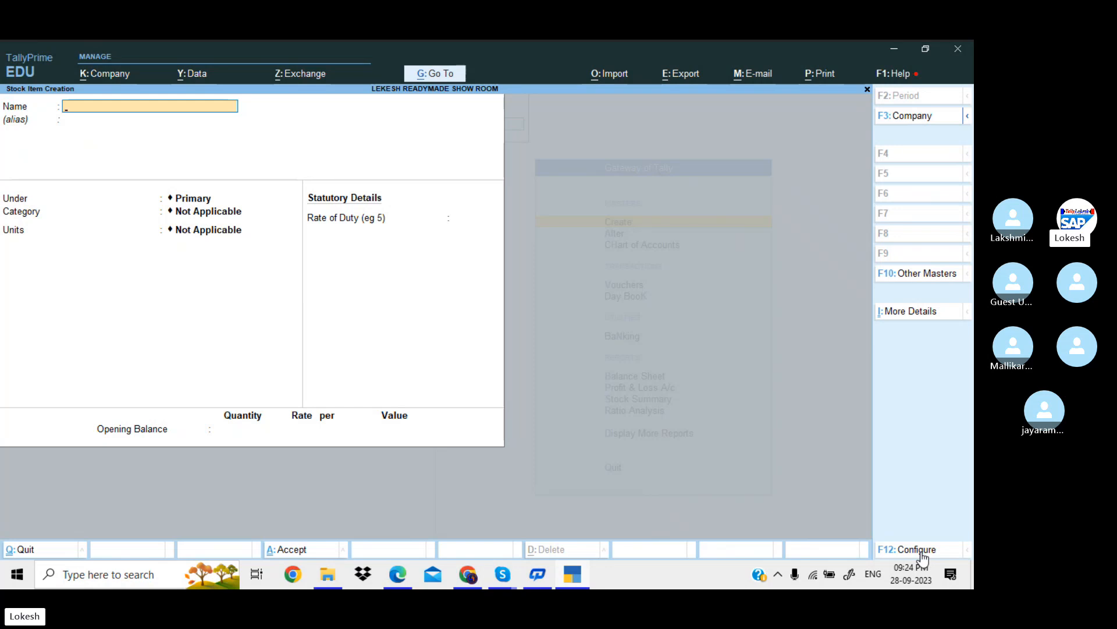
{"action": "key", "text": "Escape"}
{"action": "key", "text": "y"}
{"action": "key", "text": "Escape"}
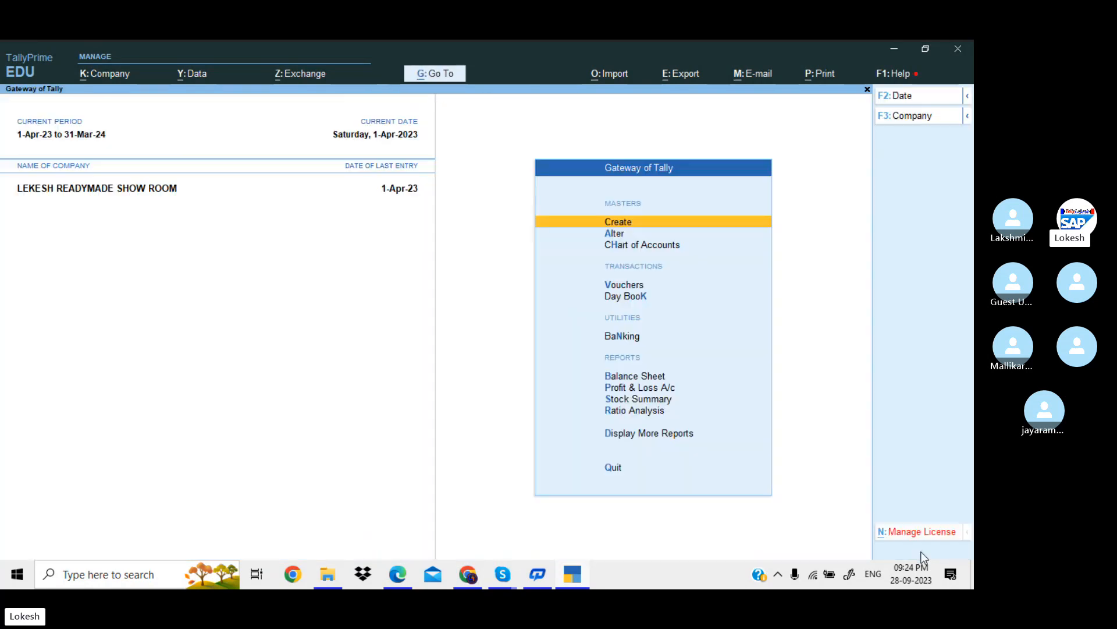
{"action": "key", "text": "Down"}
{"action": "key", "text": "Down"}
{"action": "key", "text": "Down"}
{"action": "key", "text": "Return"}
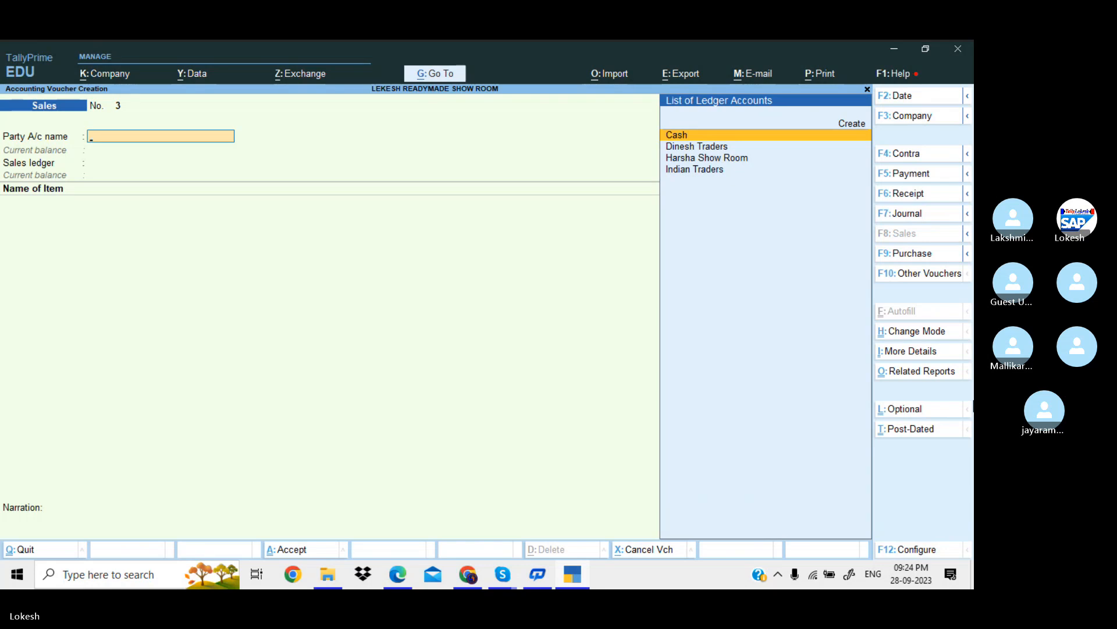
{"action": "left_click", "coordinate": [933, 258]}
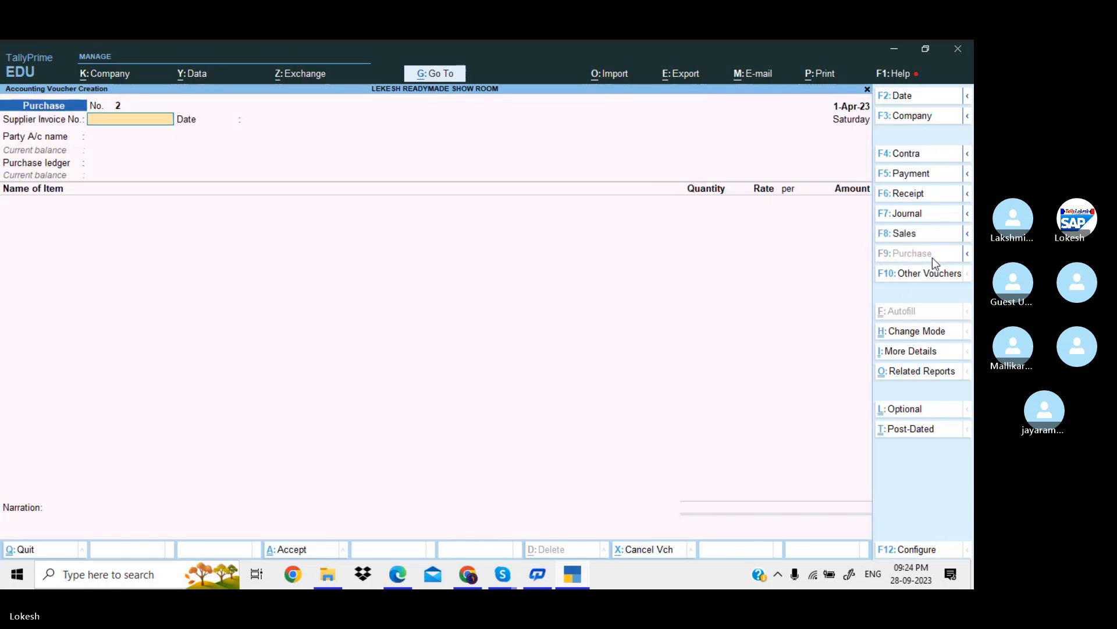
{"action": "key", "text": "Return"}
{"action": "key", "text": "Down"}
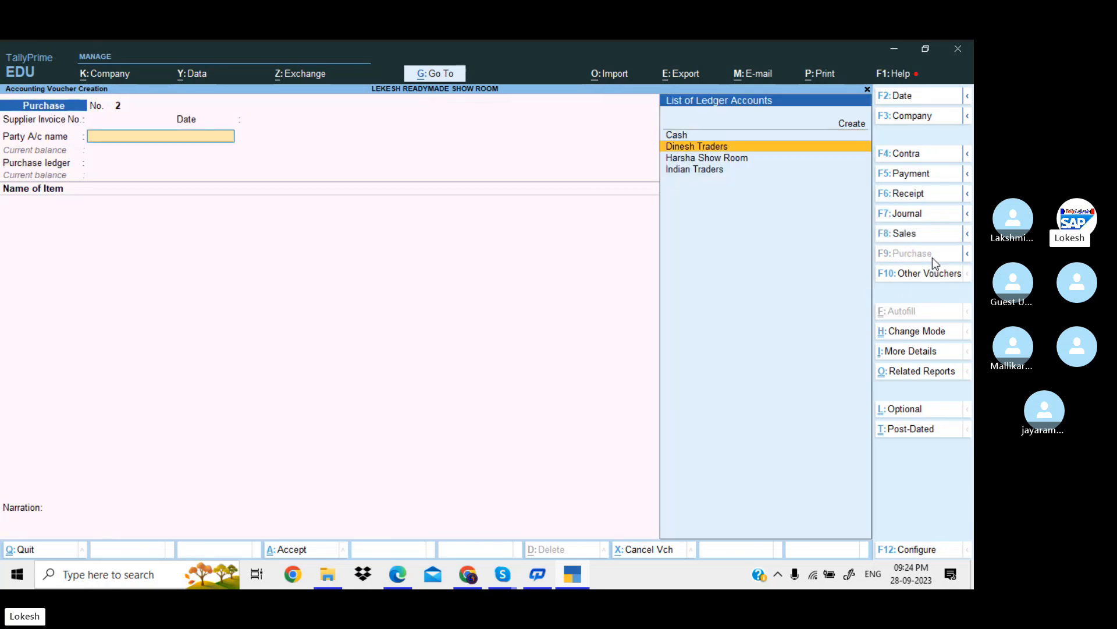
{"action": "key", "text": "Down"}
{"action": "key", "text": "Return"}
{"action": "key", "text": "Return"}
{"action": "key", "text": "Return"}
{"action": "key", "text": "Return"}
{"action": "key", "text": "Return"}
{"action": "key", "text": "Return"}
{"action": "key", "text": "Return"}
{"action": "key", "text": "Return"}
{"action": "key", "text": "Return"}
{"action": "key", "text": "Return"}
{"action": "key", "text": "Return"}
{"action": "key", "text": "Return"}
{"action": "key", "text": "Return"}
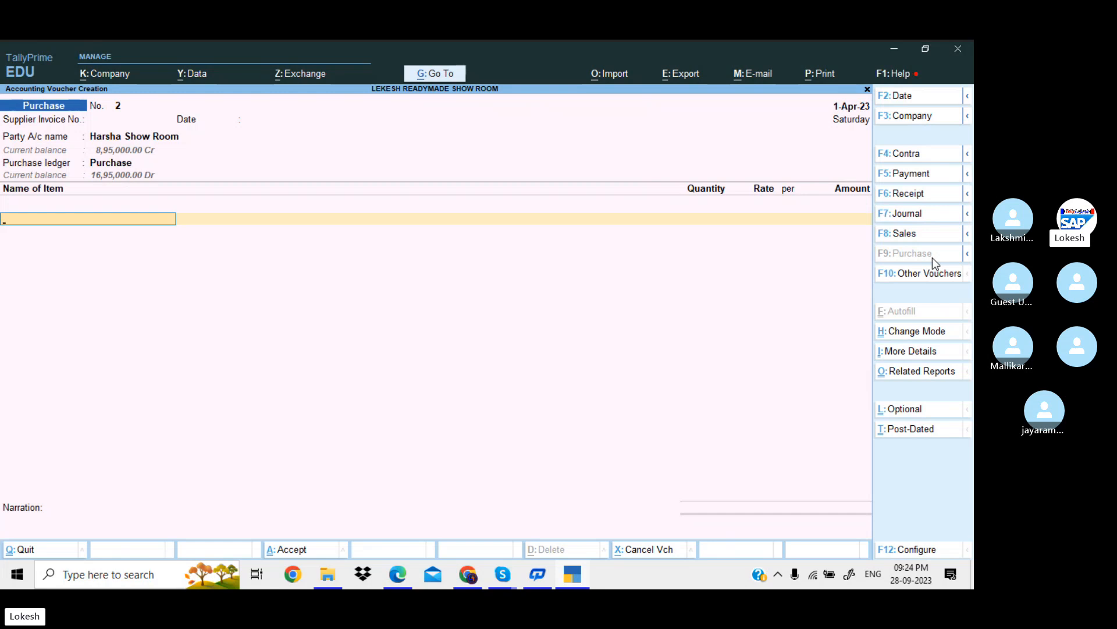
{"action": "key", "text": "Escape"}
{"action": "key", "text": "Return"}
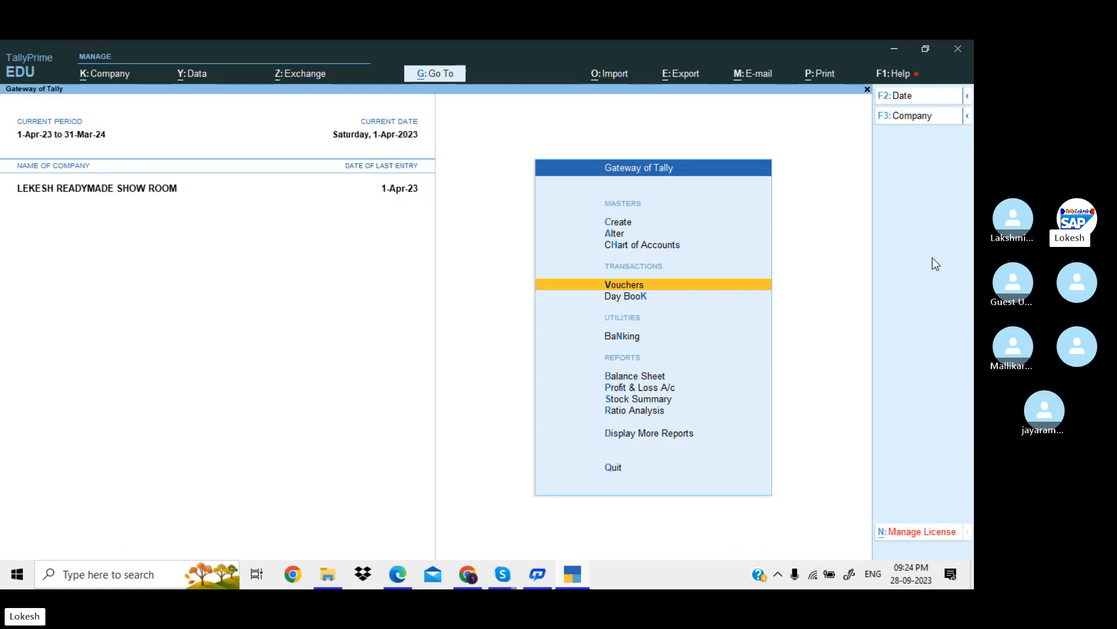
{"action": "key", "text": "Return"}
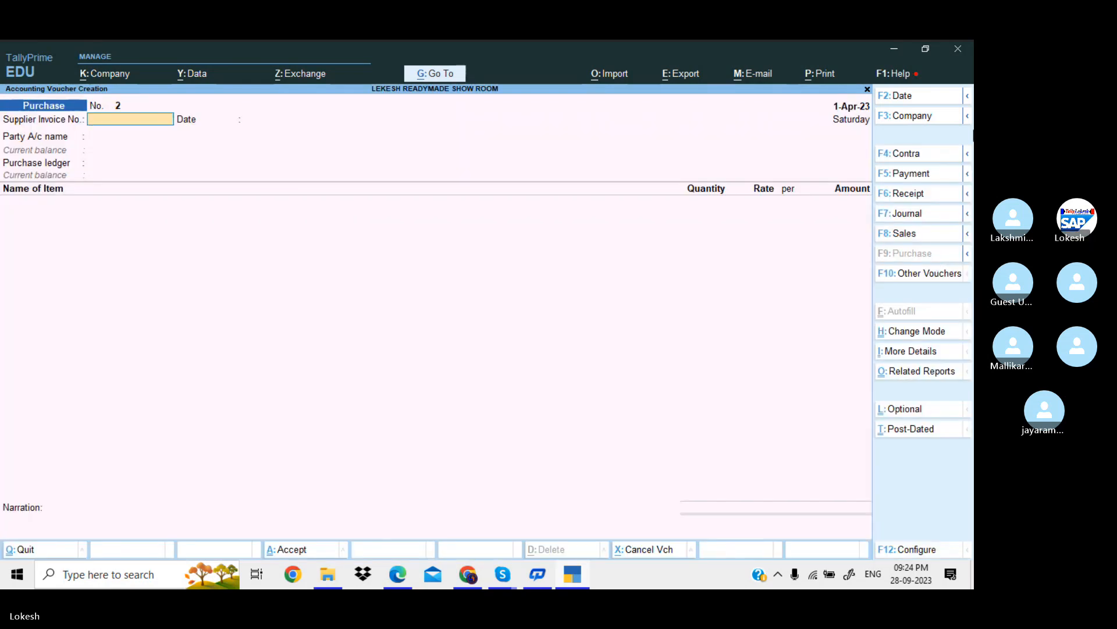
{"action": "left_click", "coordinate": [926, 170]}
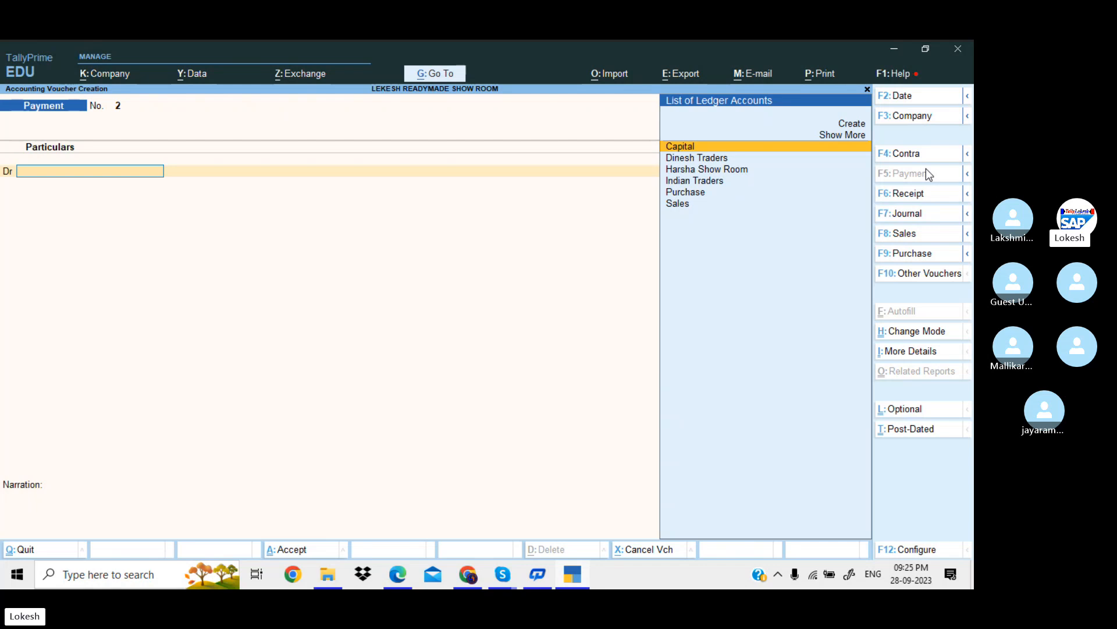
{"action": "key", "text": "Escape"}
{"action": "key", "text": "y"}
Create a ledger named Transport Exp under Direct Expenses with ledger type Not Applicable and no opening balance
{"action": "key", "text": "Up"}
{"action": "key", "text": "Up"}
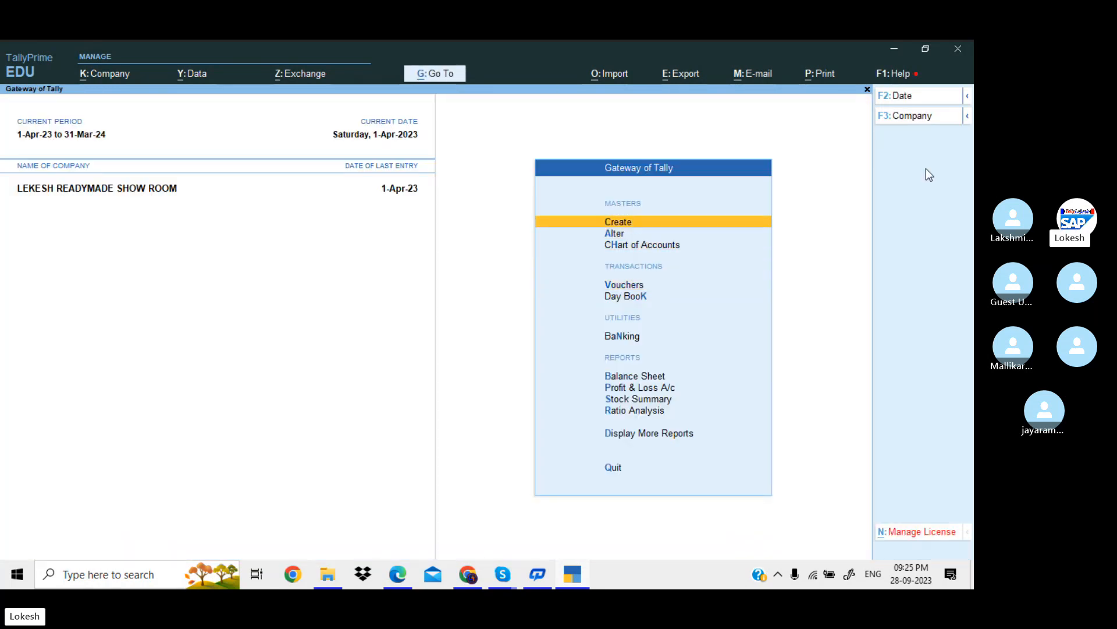
{"action": "key", "text": "Return"}
{"action": "key", "text": "Return"}
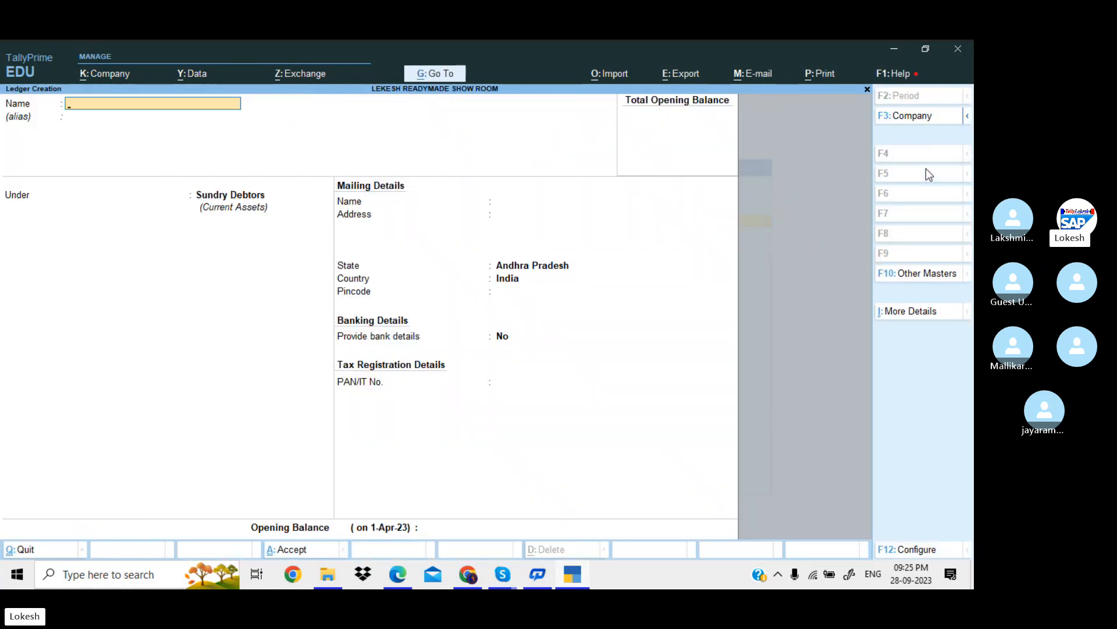
{"action": "type", "text": "Transpp"}
{"action": "key", "text": "BackSpace"}
{"action": "type", "text": "ort"}
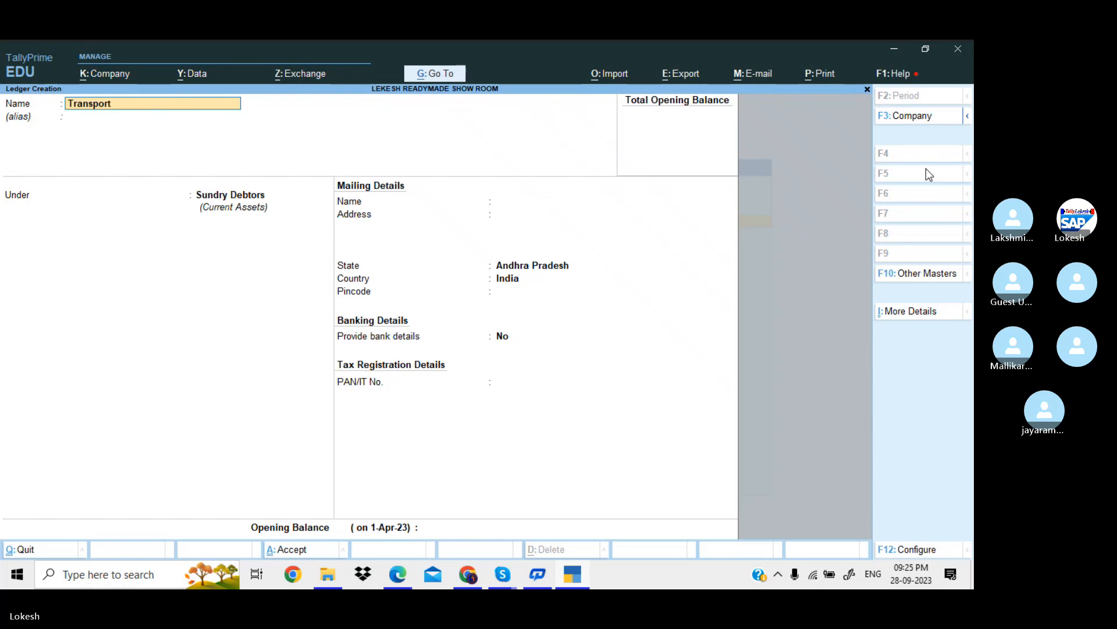
{"action": "type", "text": " exp"}
{"action": "key", "text": "BackSpace"}
{"action": "type", "text": "p"}
{"action": "key", "text": "Return"}
{"action": "key", "text": "Return"}
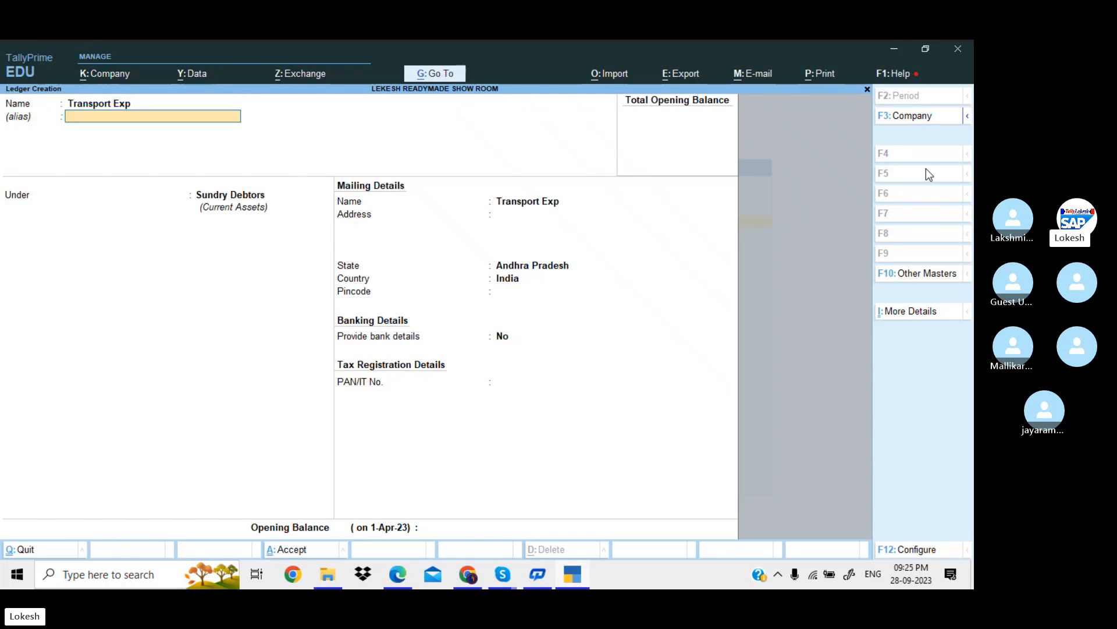
{"action": "type", "text": "Di"}
{"action": "key", "text": "Return"}
{"action": "key", "text": "Return"}
{"action": "key", "text": "Return"}
{"action": "key", "text": "Return"}
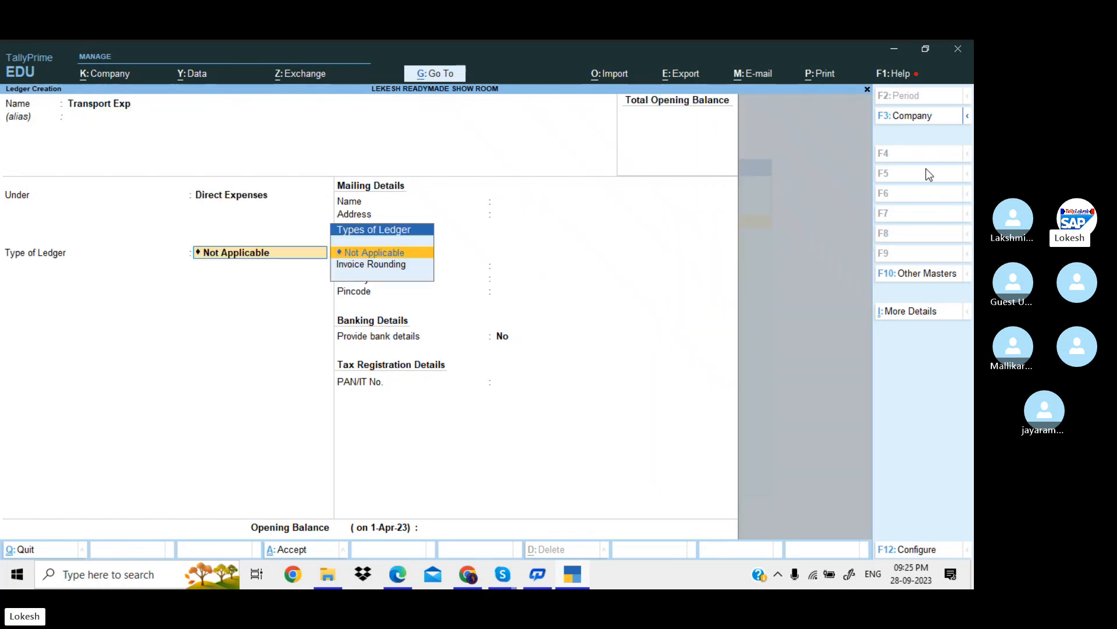
{"action": "key", "text": "Return"}
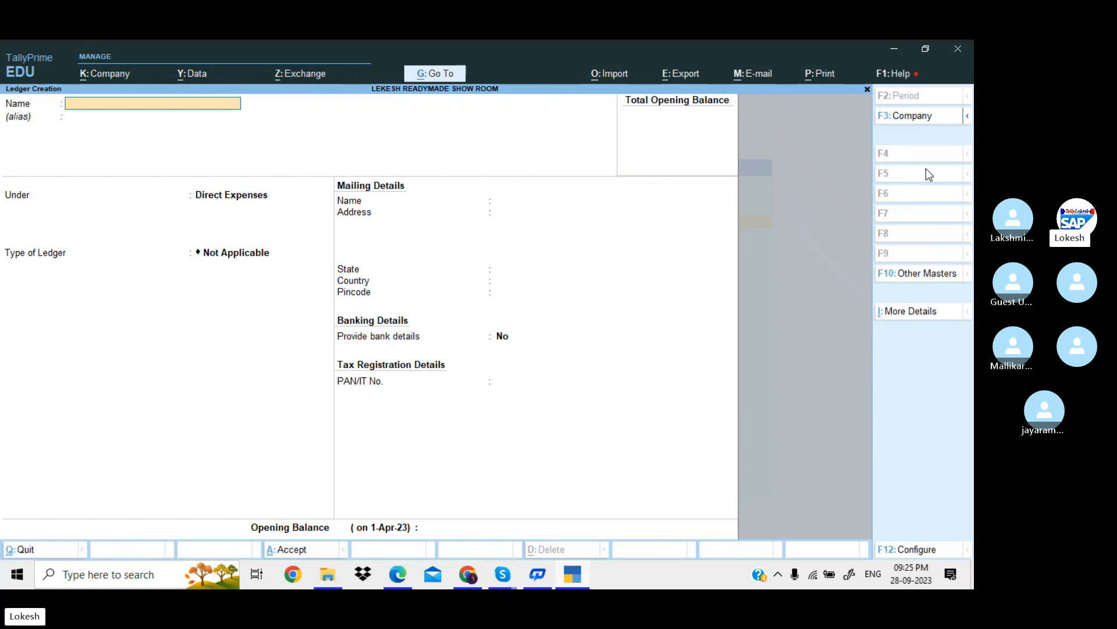
Create a ledger named Sales Tax under Indirect Expenses, leaving the ledger type as Not Applicable and the opening balance blank
{"action": "type", "text": "Sales Tax"}
{"action": "key", "text": "Return"}
{"action": "type", "text": "Ind"}
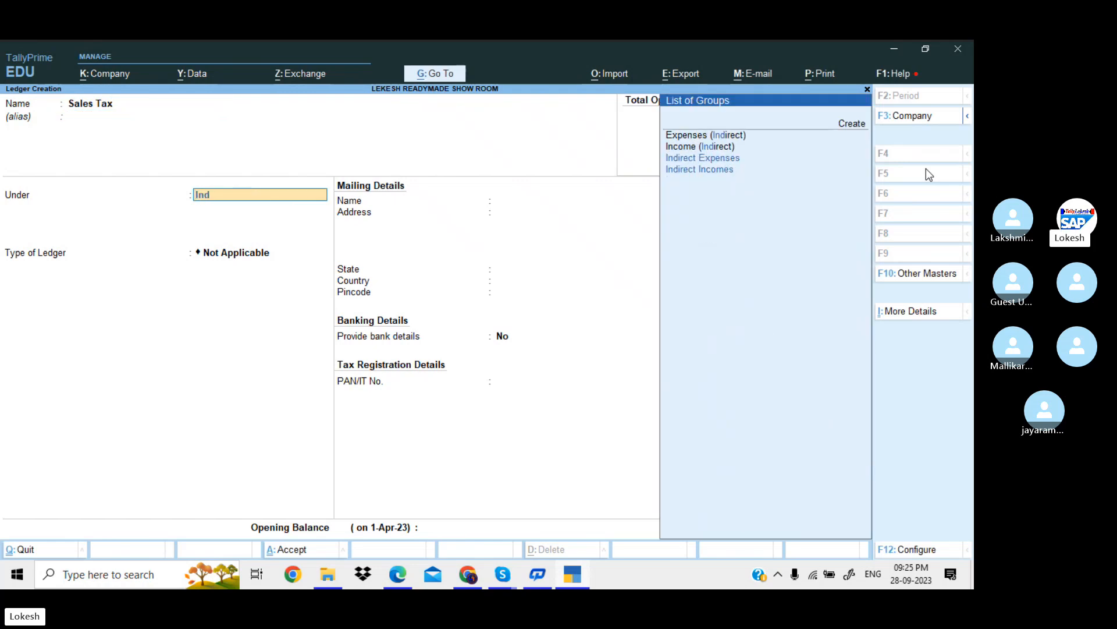
{"action": "key", "text": "Down"}
{"action": "key", "text": "Return"}
{"action": "key", "text": "Return"}
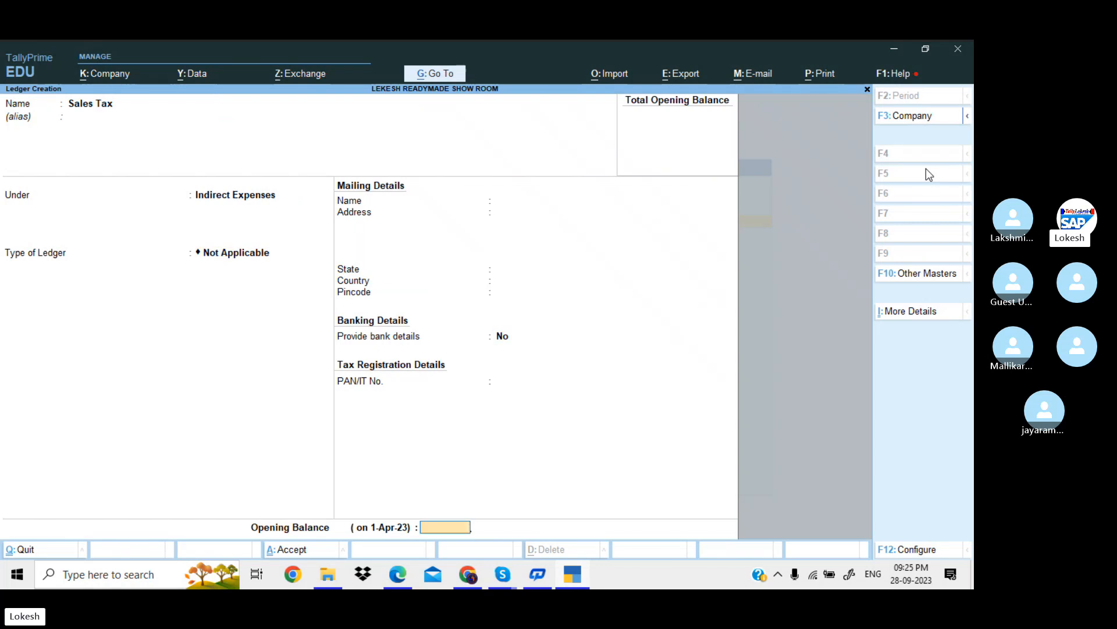
{"action": "key", "text": "Return"}
Create a ledger named Factory Exp under Direct Expenses, leaving the ledger type as Not Applicable and the opening balance blank
{"action": "type", "text": "Fa"}
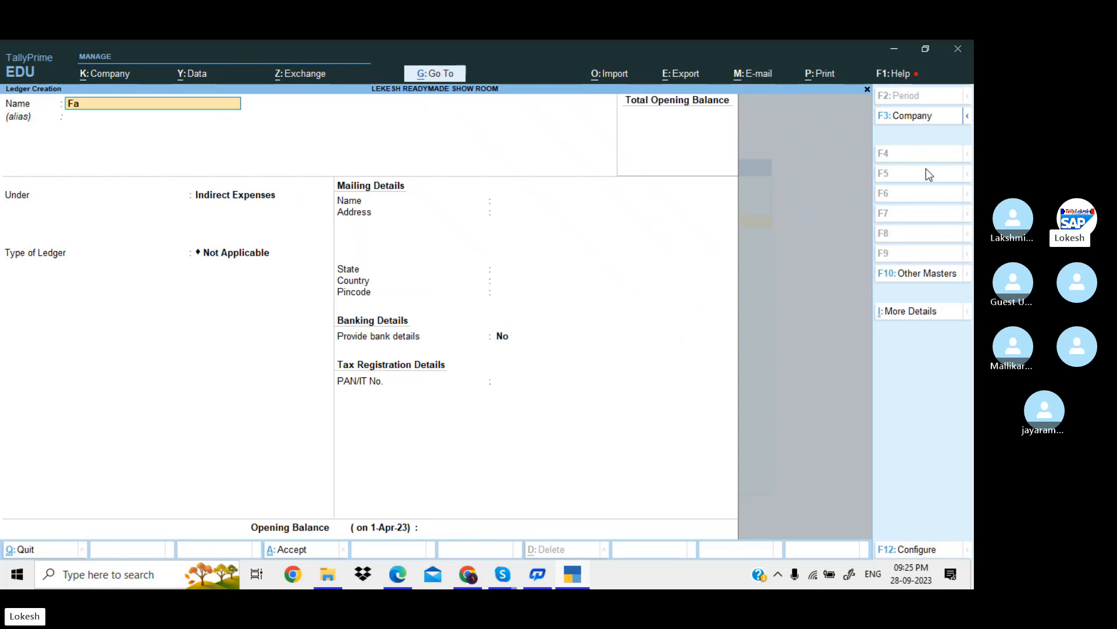
{"action": "type", "text": "ctory Exp"}
{"action": "key", "text": "Return"}
{"action": "key", "text": "Return"}
{"action": "type", "text": "di"}
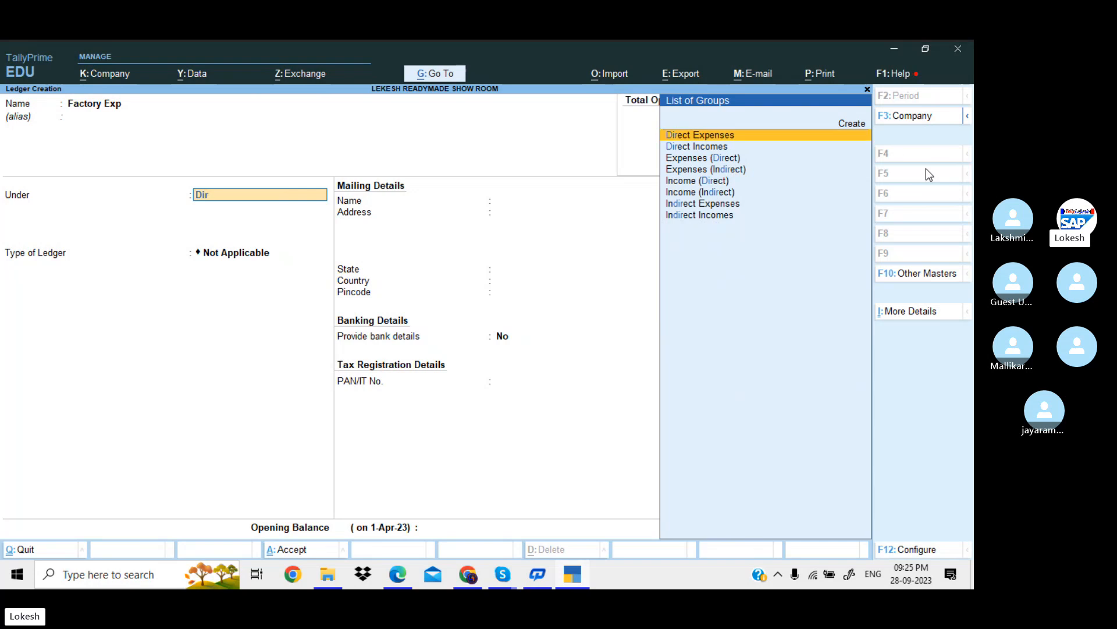
{"action": "key", "text": "Return"}
{"action": "key", "text": "Return"}
{"action": "key", "text": "Return"}
{"action": "key", "text": "Return"}
{"action": "key", "text": "Return"}
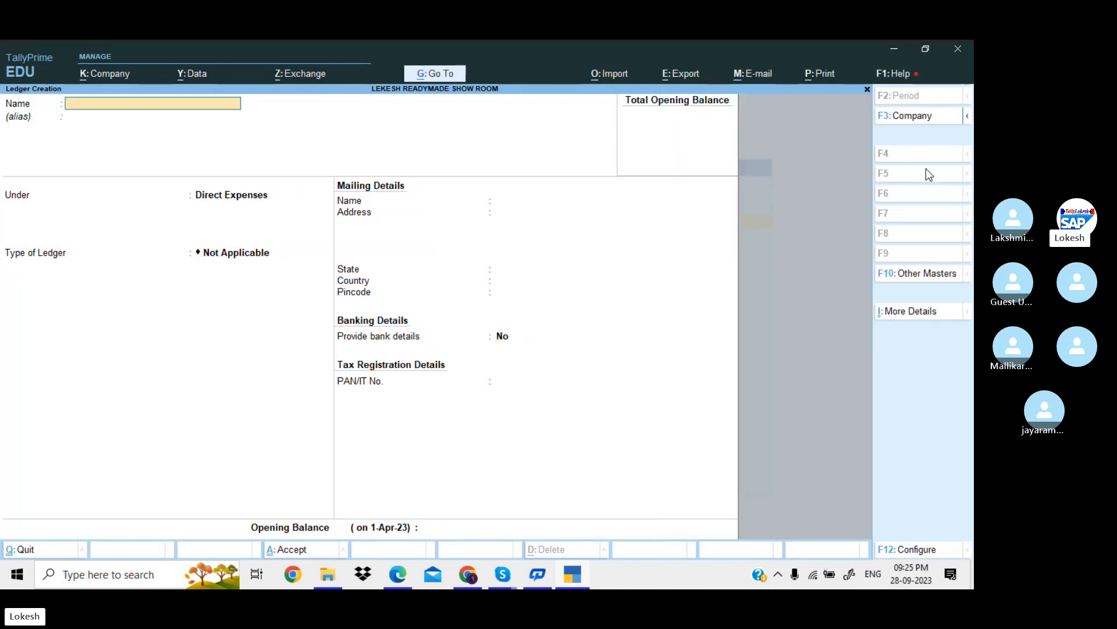
Create a ledger named Marketing Exp under Indirect Expenses, leaving the ledger type as Not Applicable and the opening balance blank
{"action": "type", "text": "Markte"}
{"action": "key", "text": "BackSpace"}
{"action": "key", "text": "BackSpace"}
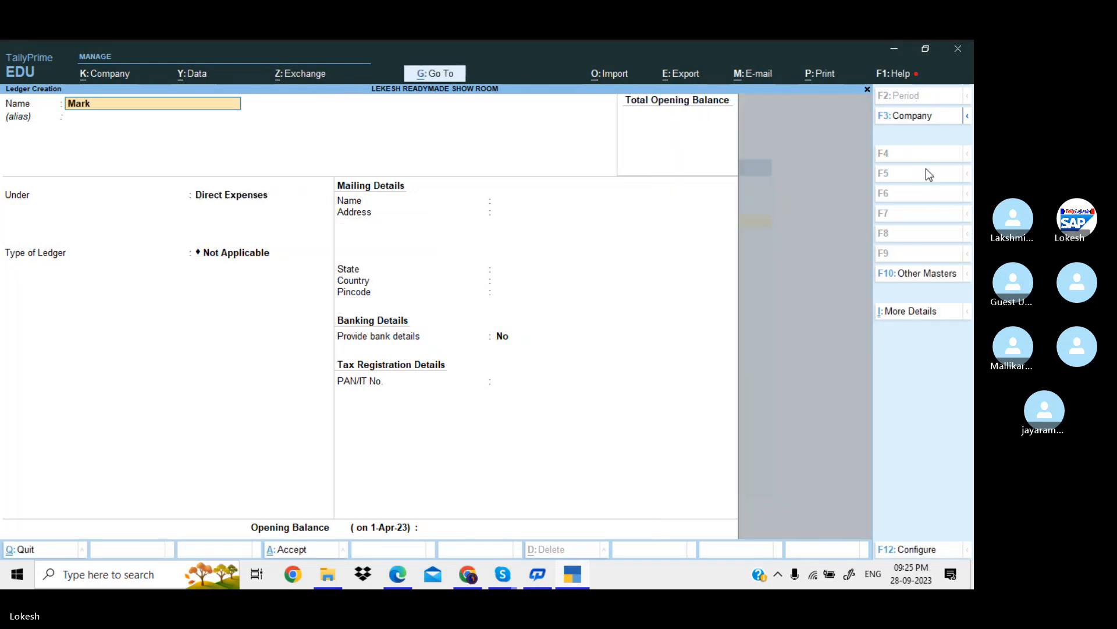
{"action": "type", "text": "eting Exp"}
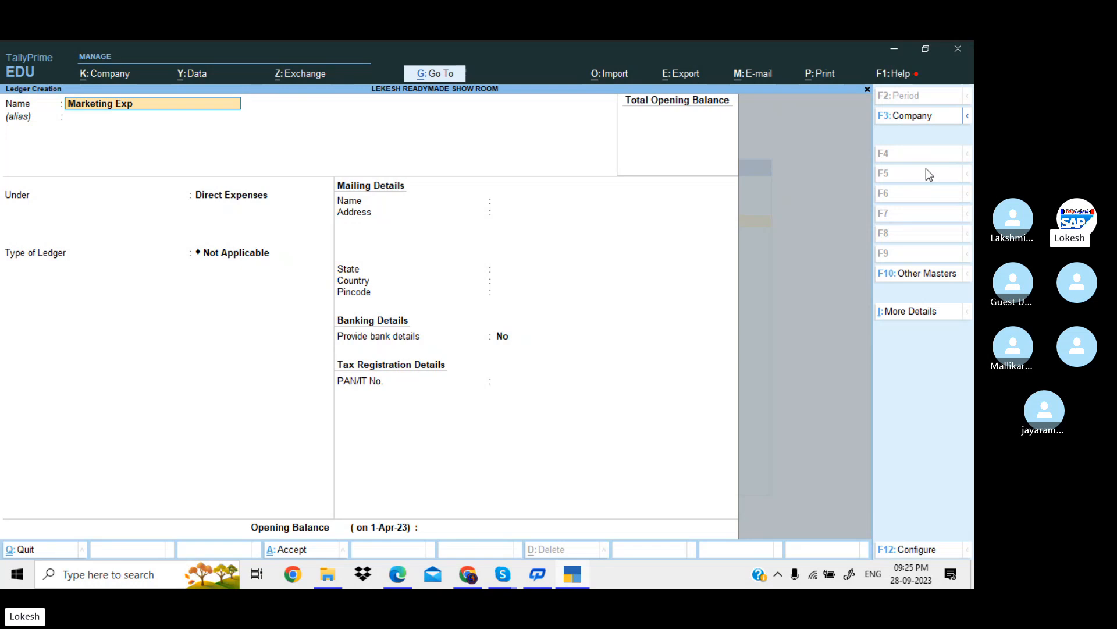
{"action": "key", "text": "Return"}
{"action": "key", "text": "Return"}
{"action": "type", "text": "Ind"}
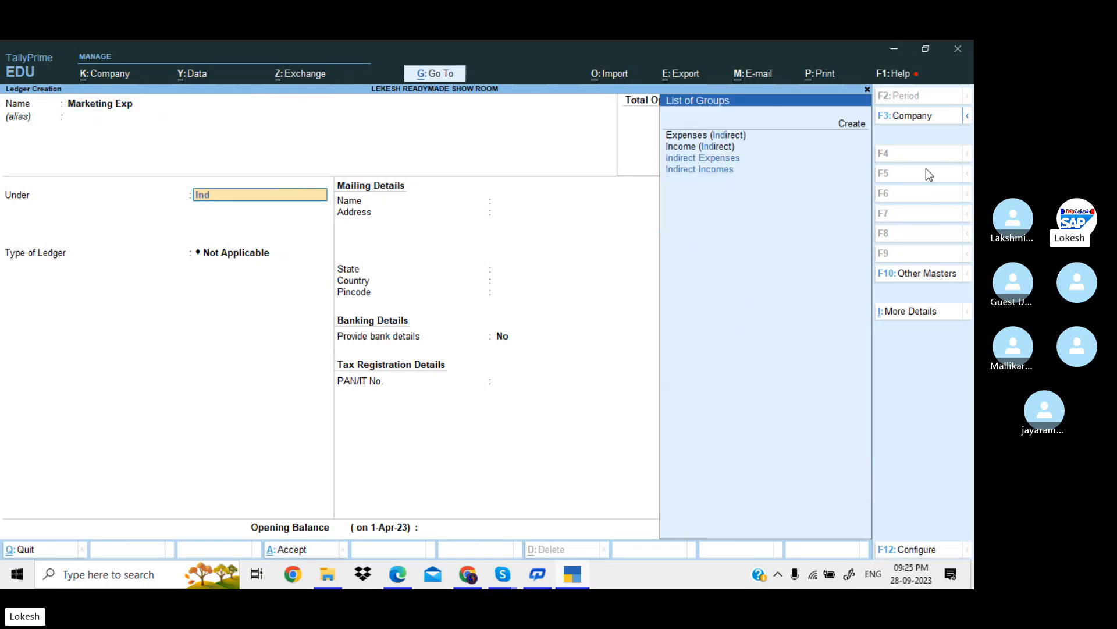
{"action": "key", "text": "Return"}
{"action": "key", "text": "Return"}
{"action": "key", "text": "Return"}
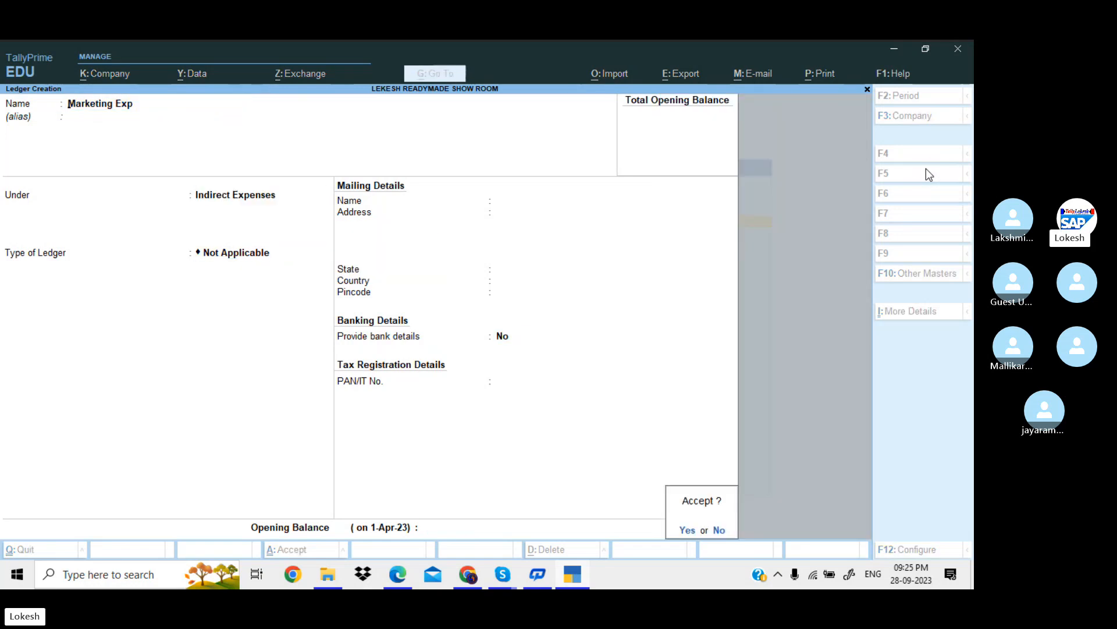
{"action": "key", "text": "Return"}
Create a ledger named Food Exp under Indirect Expenses with ledger type Not Applicable and no opening balance
{"action": "type", "text": "Food Exp"}
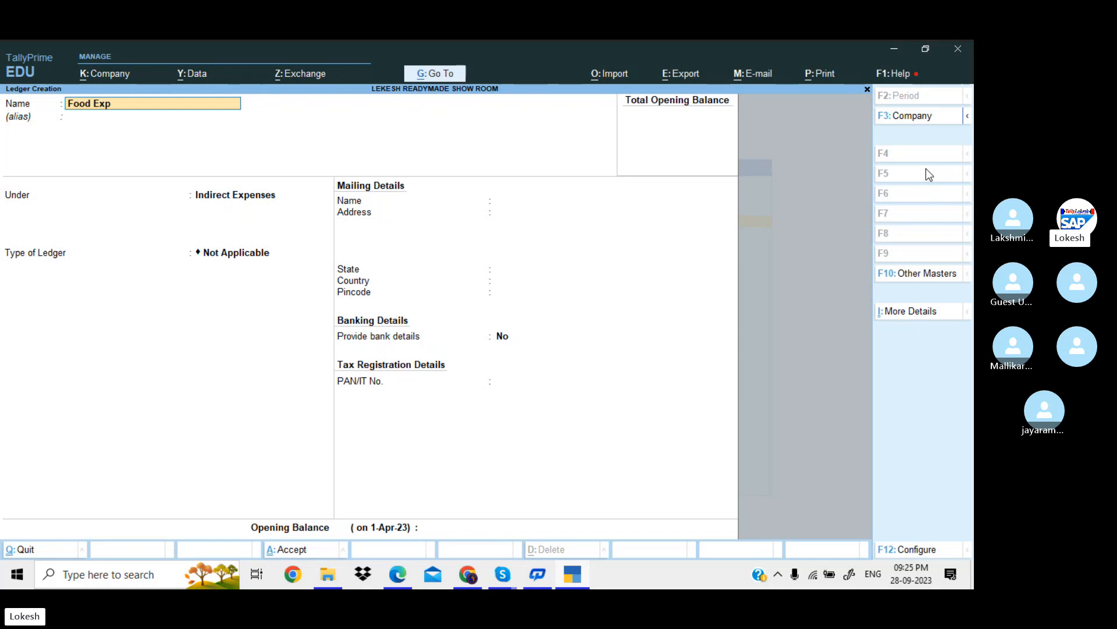
{"action": "key", "text": "Return"}
{"action": "key", "text": "Return"}
{"action": "key", "text": "Return"}
{"action": "key", "text": "Return"}
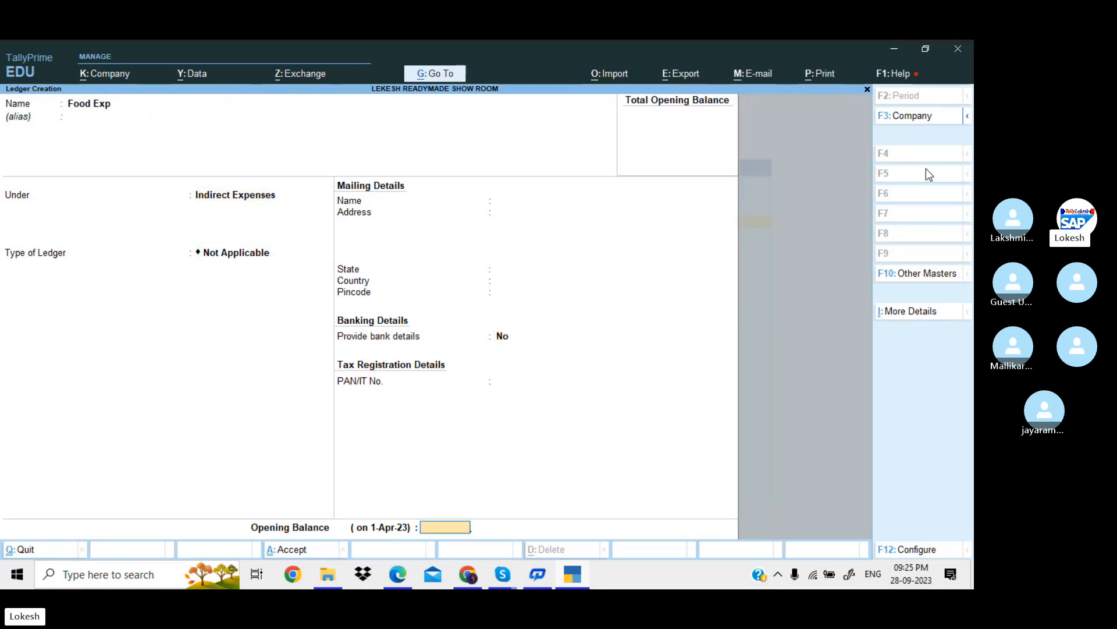
{"action": "key", "text": "Return"}
{"action": "key", "text": "Return"}
Create a ledger named Fire Insuranc Epaid under Direct Expenses without an opening balance, and leave ledger creation for the Gateway of Tally
{"action": "type", "text": "Fire"}
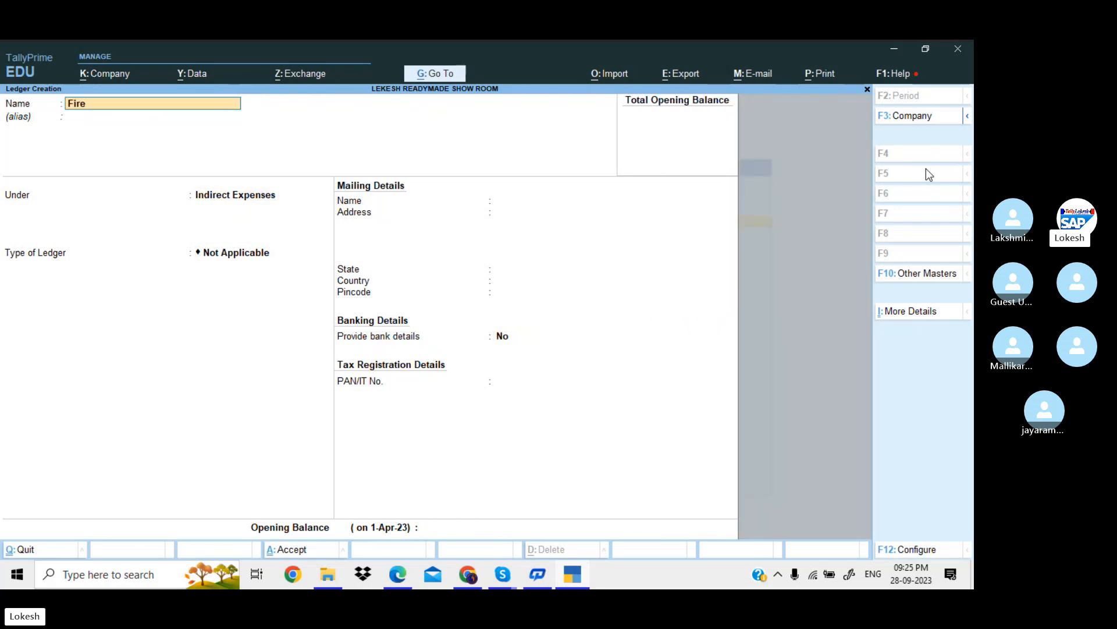
{"action": "type", "text": " insuranc epaid"}
{"action": "key", "text": "Return"}
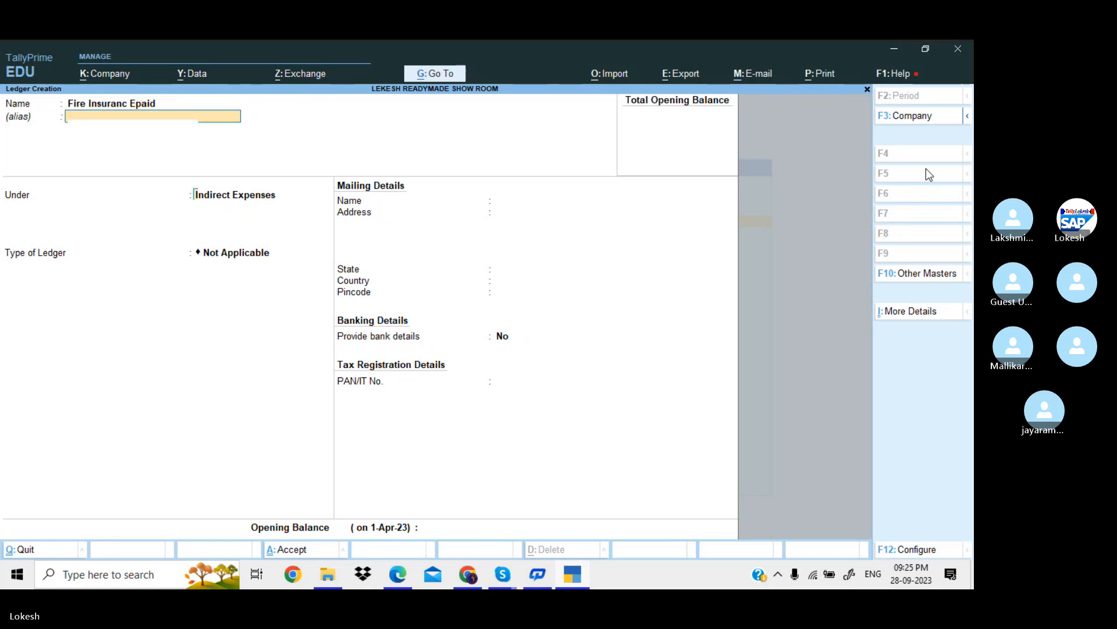
{"action": "key", "text": "Return"}
{"action": "type", "text": "Dir"}
{"action": "key", "text": "Return"}
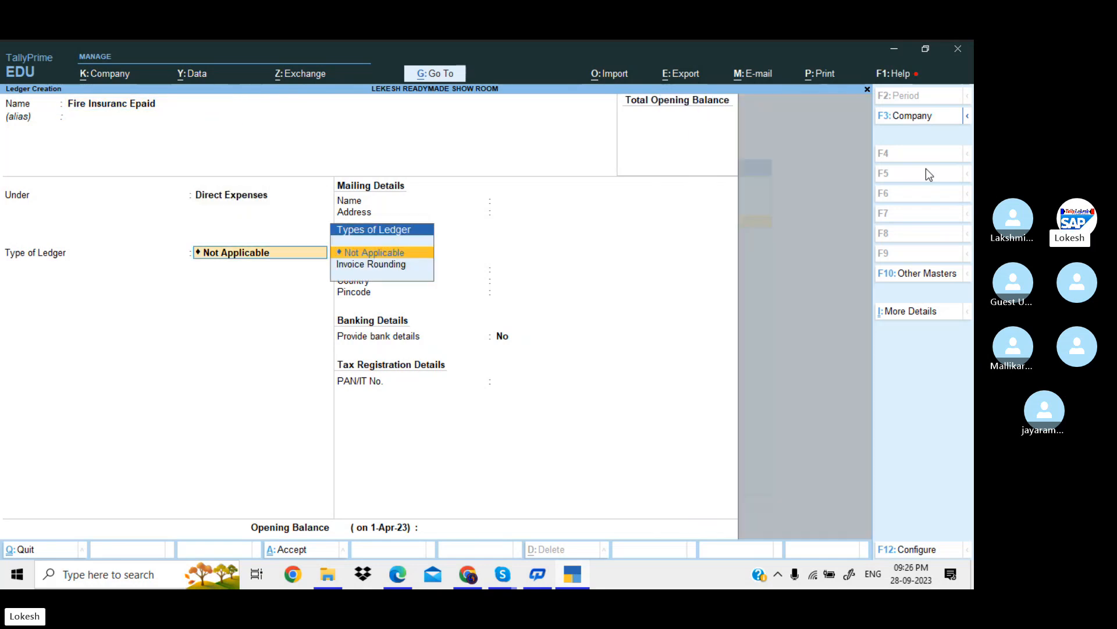
{"action": "key", "text": "Return"}
{"action": "key", "text": "Return"}
{"action": "key", "text": "Return"}
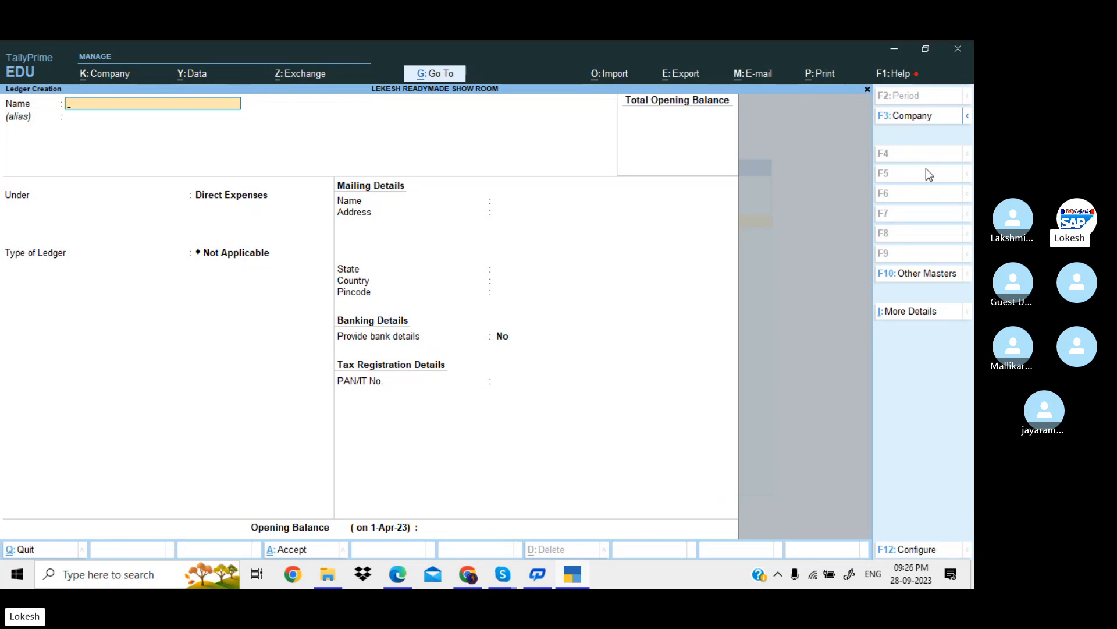
{"action": "key", "text": "Escape"}
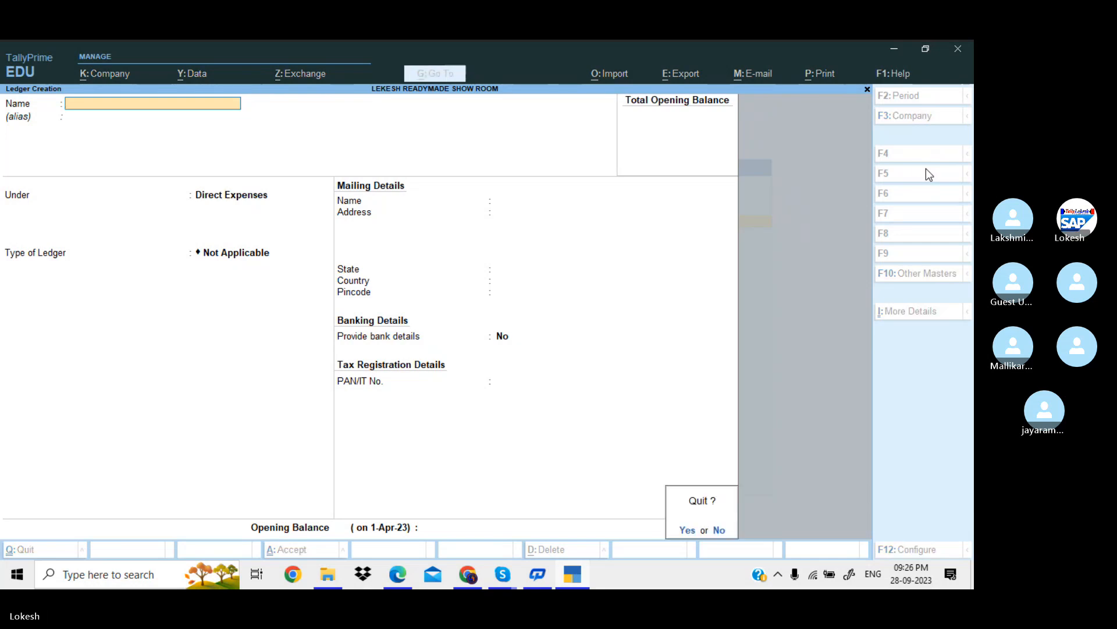
{"action": "key", "text": "Return"}
{"action": "key", "text": "Escape"}
Start a new payment voucher and debit Transport Exp with 20,000 on its first line
{"action": "key", "text": "Up"}
{"action": "key", "text": "Up"}
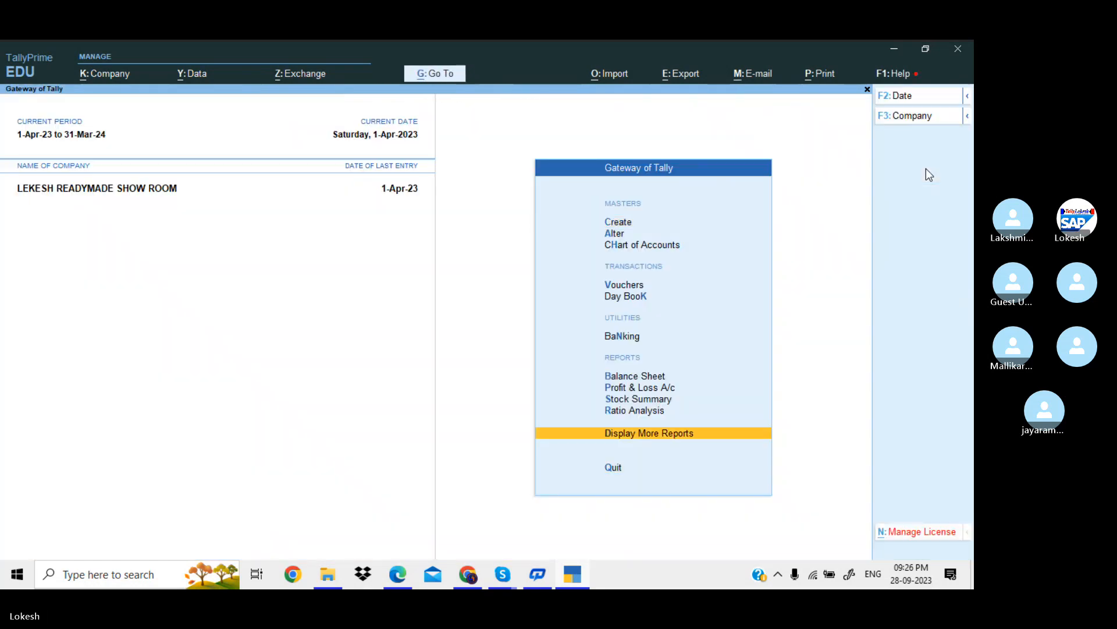
{"action": "key", "text": "Down"}
{"action": "key", "text": "Down"}
{"action": "key", "text": "Down"}
{"action": "key", "text": "Down"}
{"action": "key", "text": "Down"}
{"action": "key", "text": "Return"}
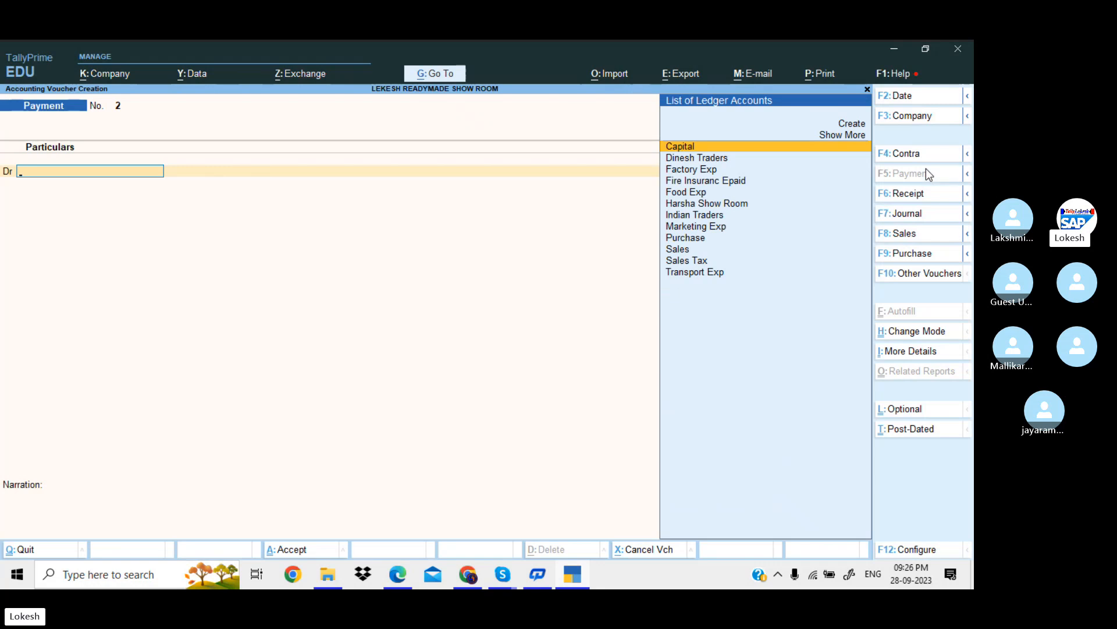
{"action": "type", "text": "tr"}
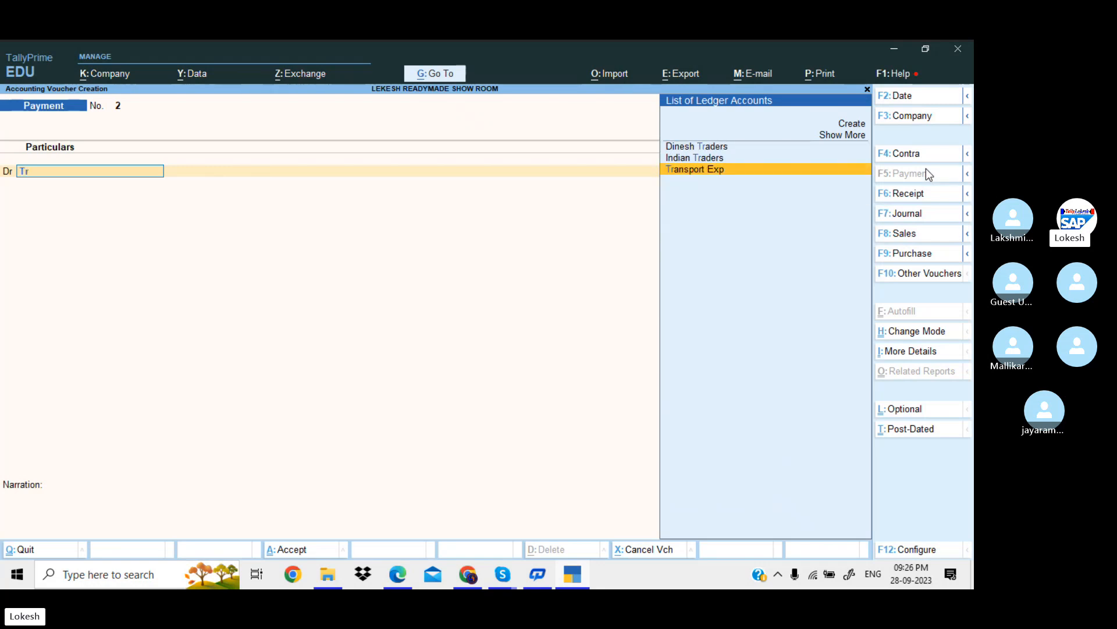
{"action": "key", "text": "Return"}
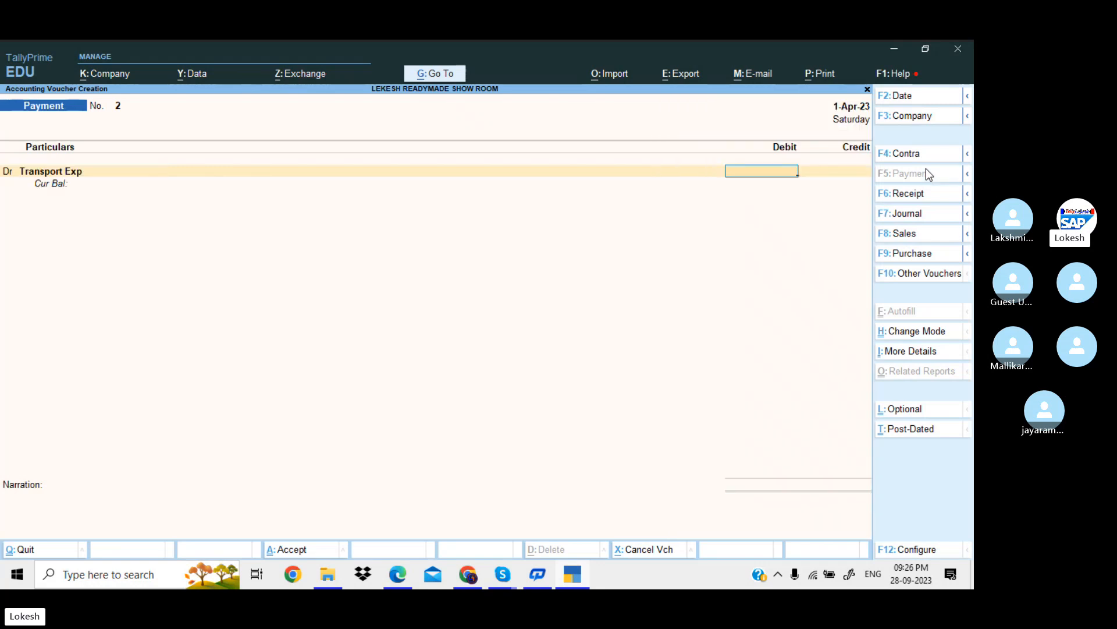
{"action": "type", "text": "20000"}
{"action": "key", "text": "Return"}
Add a debit line for Sales Tax with an amount of 25,000 to the payment voucher
{"action": "key", "text": "d"}
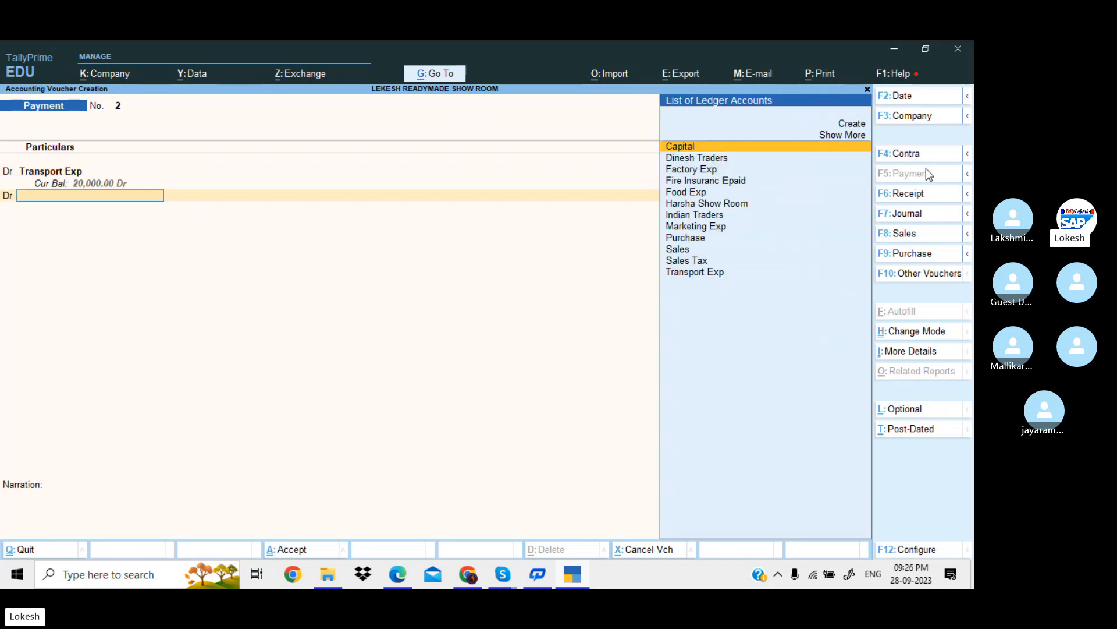
{"action": "type", "text": "Sa"}
{"action": "key", "text": "Down"}
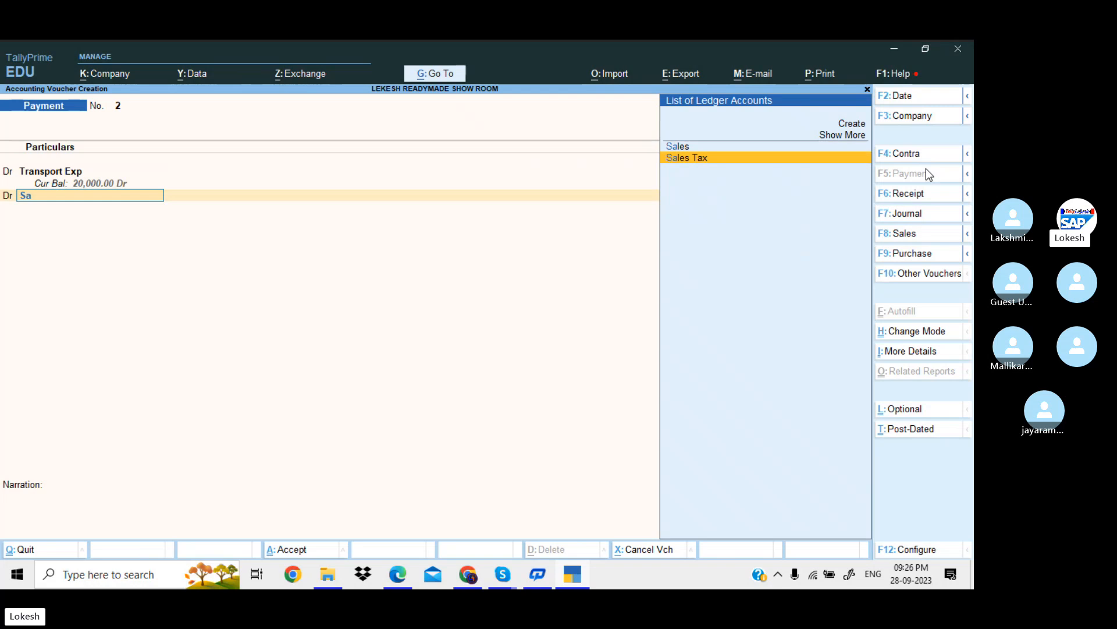
{"action": "key", "text": "Return"}
{"action": "type", "text": "2500"}
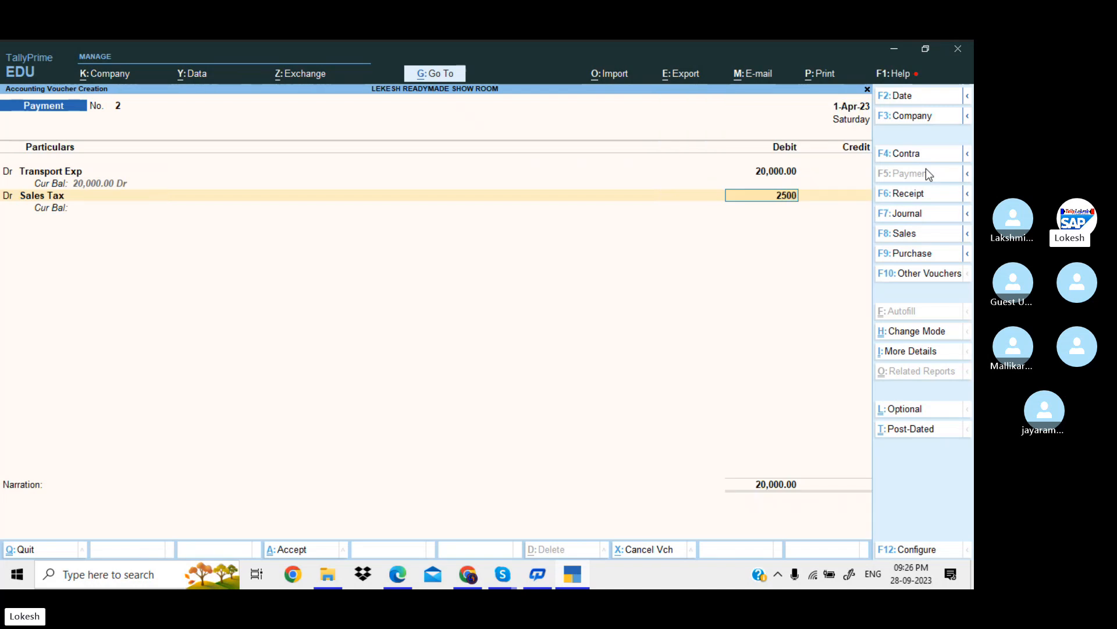
{"action": "key", "text": "Return"}
{"action": "key", "text": "shift+Tab"}
{"action": "type", "text": "25000"}
{"action": "key", "text": "Return"}
Add a debit line for Factory Exp with an amount of 10,000 to the payment voucher
{"action": "key", "text": "d"}
{"action": "key", "text": "Return"}
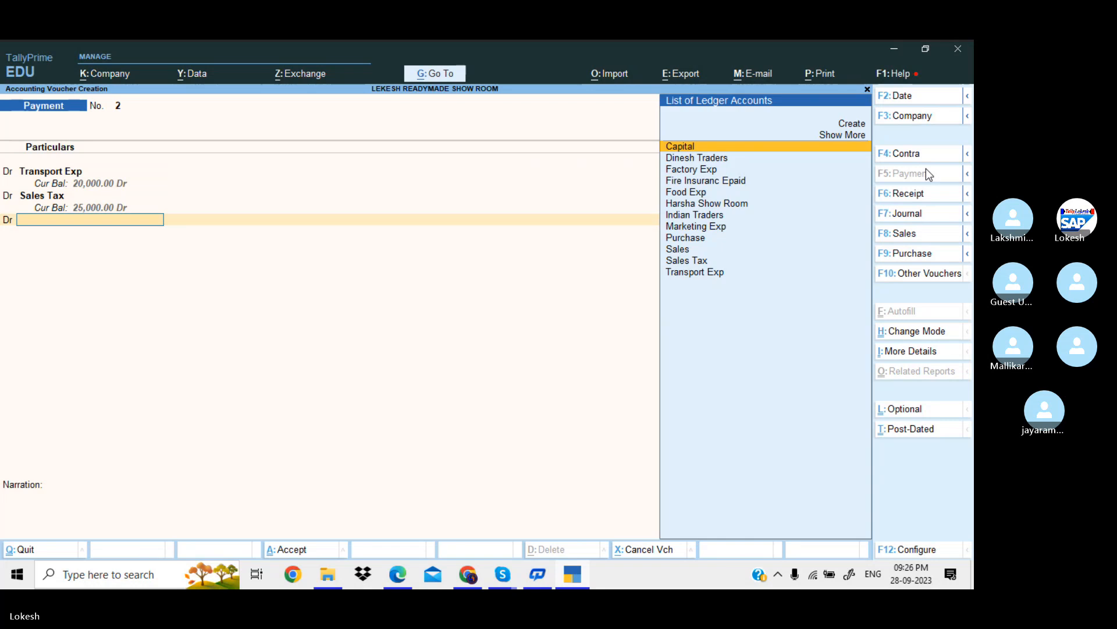
{"action": "type", "text": "Fa"}
{"action": "key", "text": "Return"}
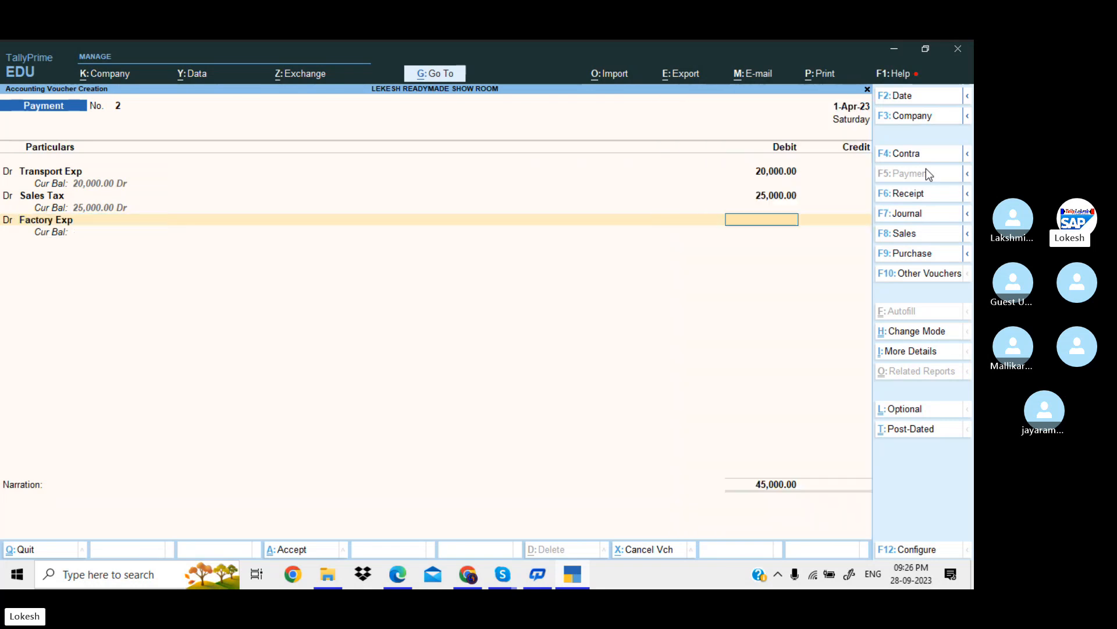
{"action": "type", "text": "10000"}
{"action": "key", "text": "Return"}
Add a debit line for Marketing Exp with an amount of 25,000 to the payment voucher
{"action": "key", "text": "d"}
{"action": "key", "text": "Return"}
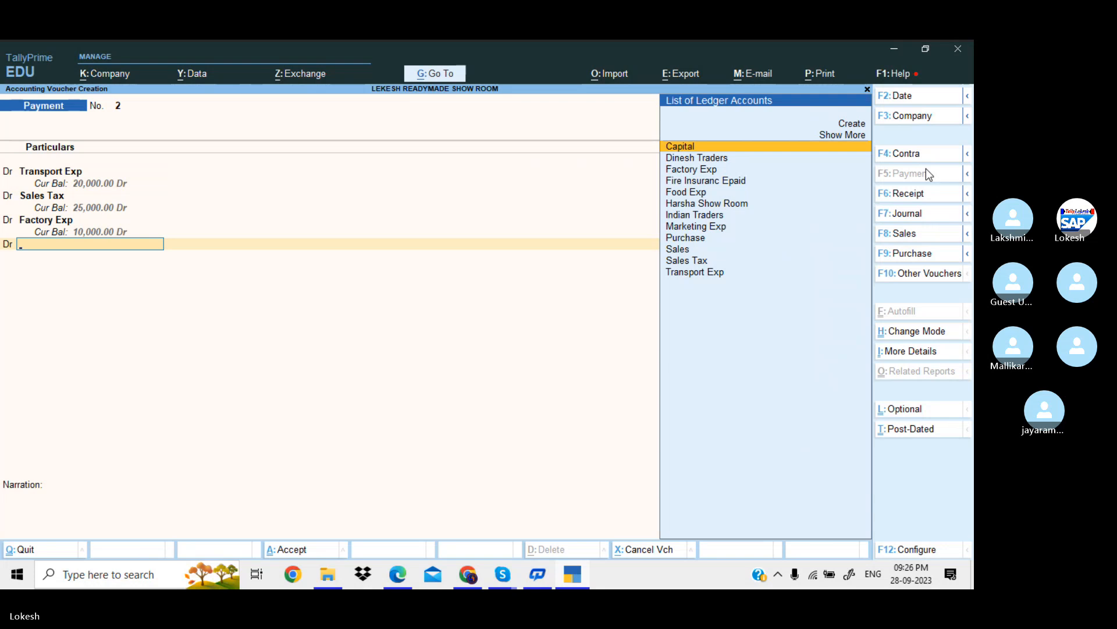
{"action": "type", "text": "m"}
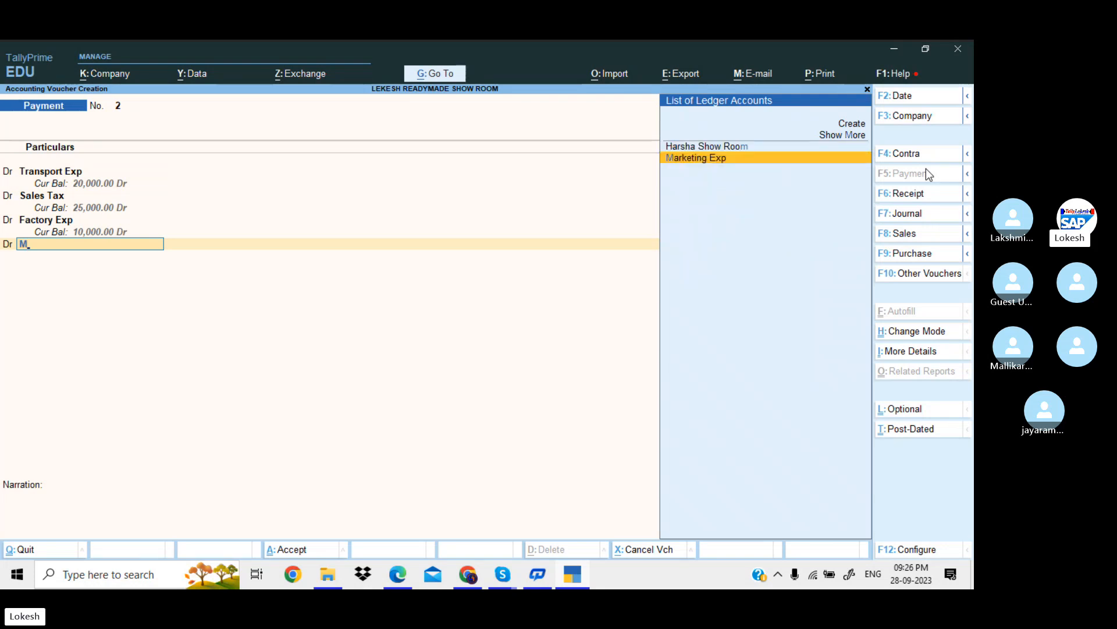
{"action": "key", "text": "Return"}
{"action": "type", "text": "25000"}
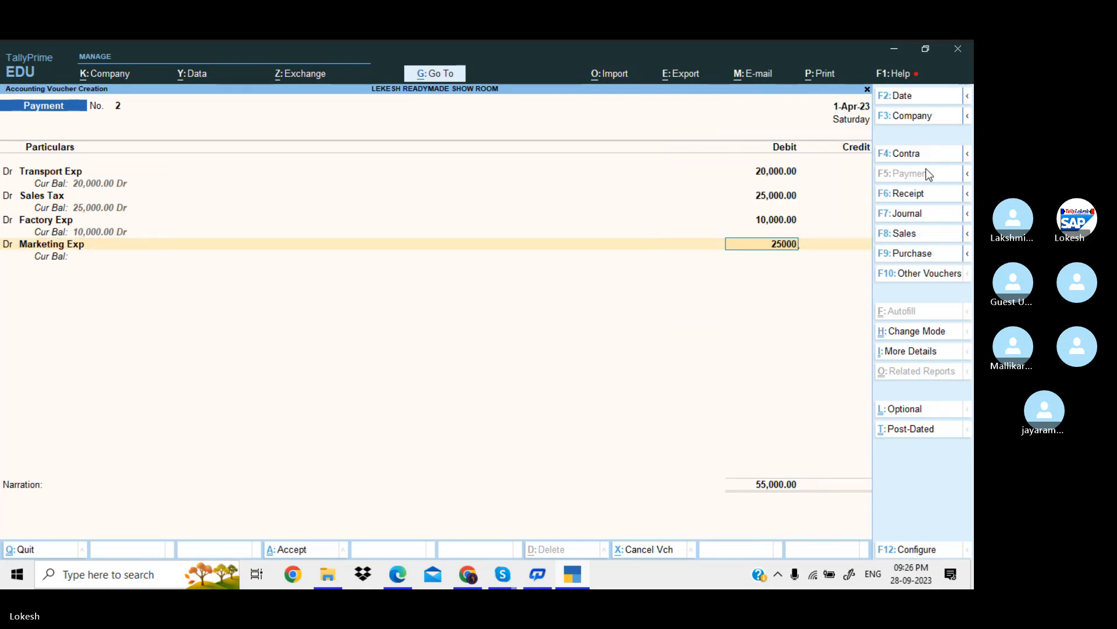
{"action": "key", "text": "Return"}
Add a debit line for Food Exp with an amount of 2,500 to the payment voucher
{"action": "key", "text": "d"}
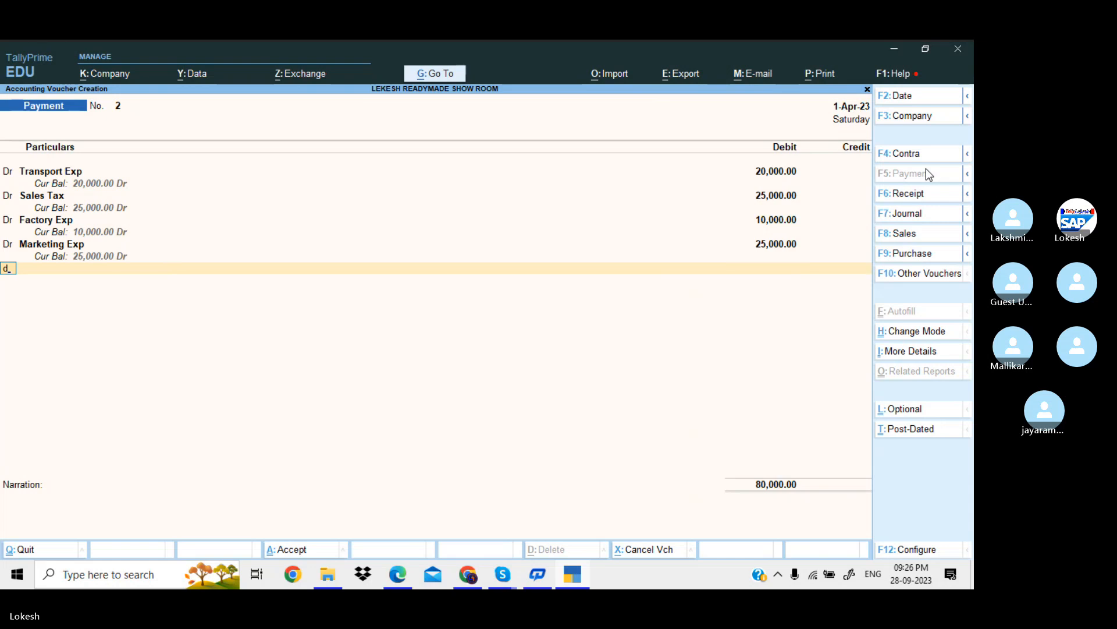
{"action": "key", "text": "Return"}
{"action": "type", "text": "F"}
{"action": "key", "text": "Down"}
{"action": "key", "text": "Down"}
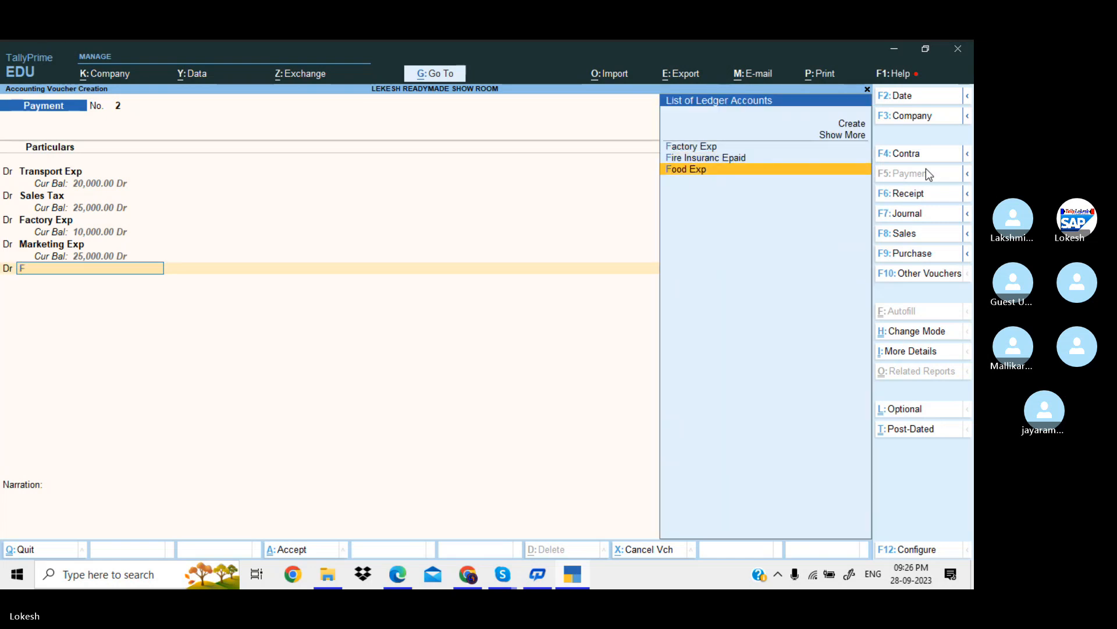
{"action": "key", "text": "Return"}
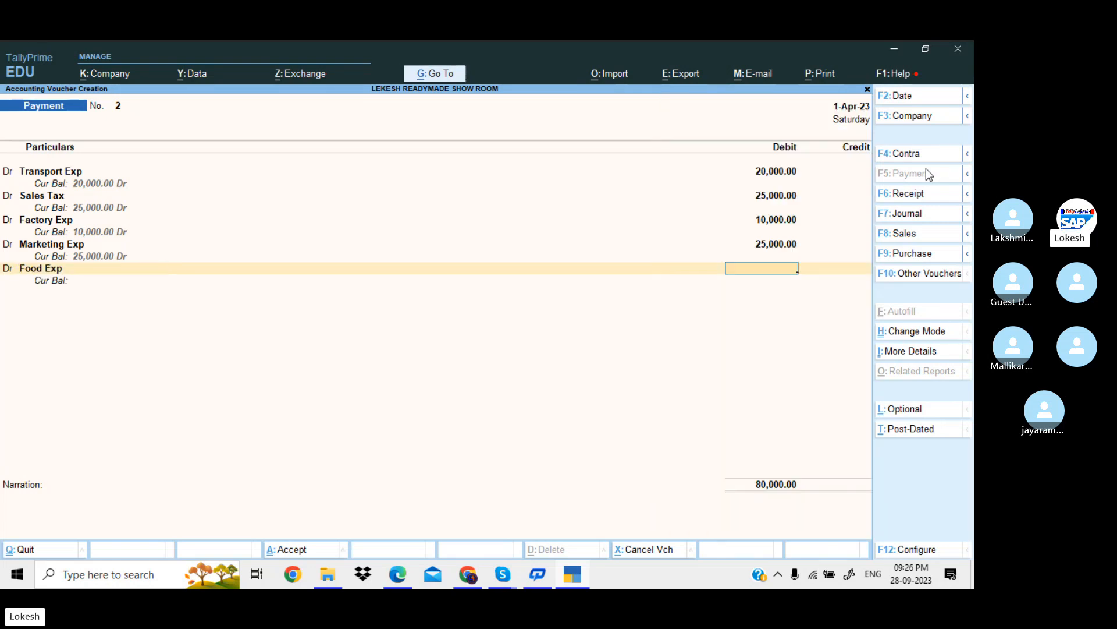
{"action": "type", "text": "2500"}
{"action": "key", "text": "Return"}
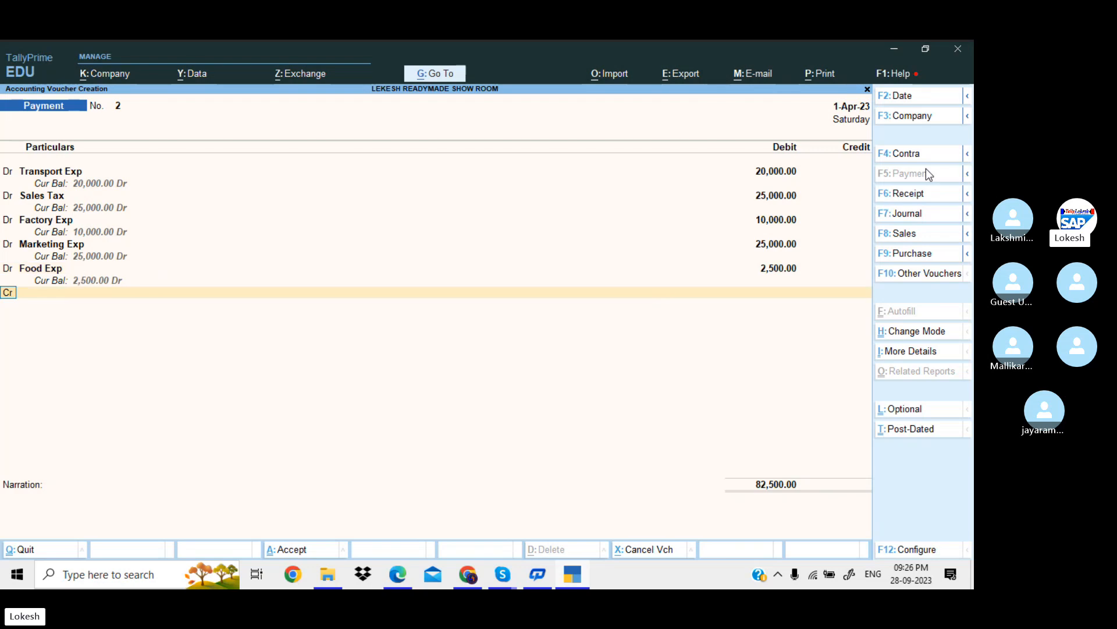
Add a debit line for Fire Insuranc Epaid with an amount of 30,000 to the payment voucher
{"action": "key", "text": "Return"}
{"action": "type", "text": "Fi"}
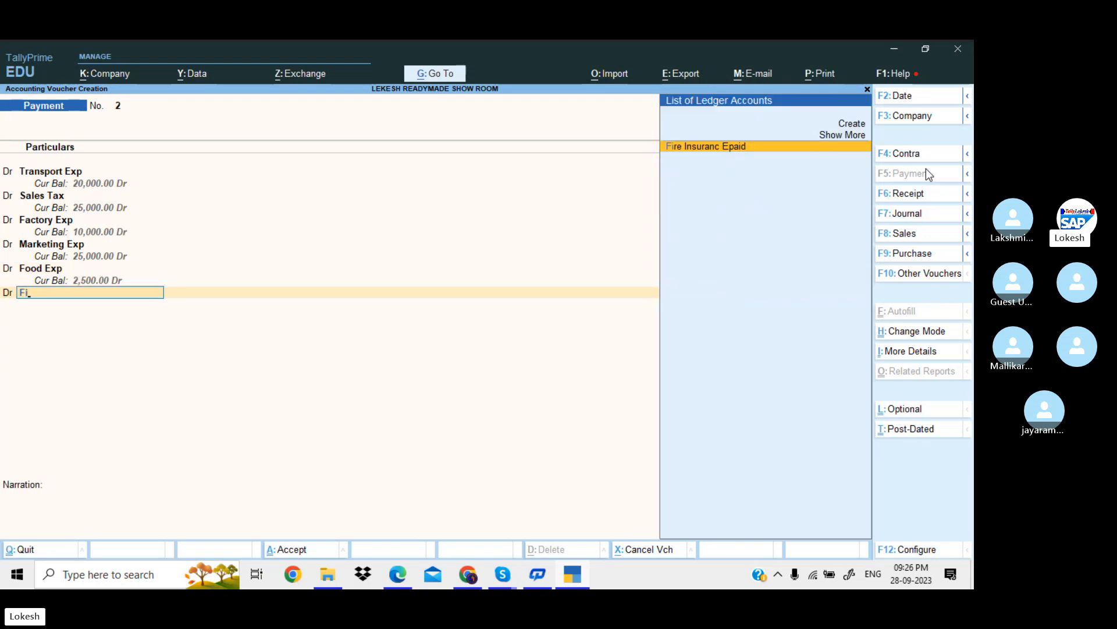
{"action": "key", "text": "Return"}
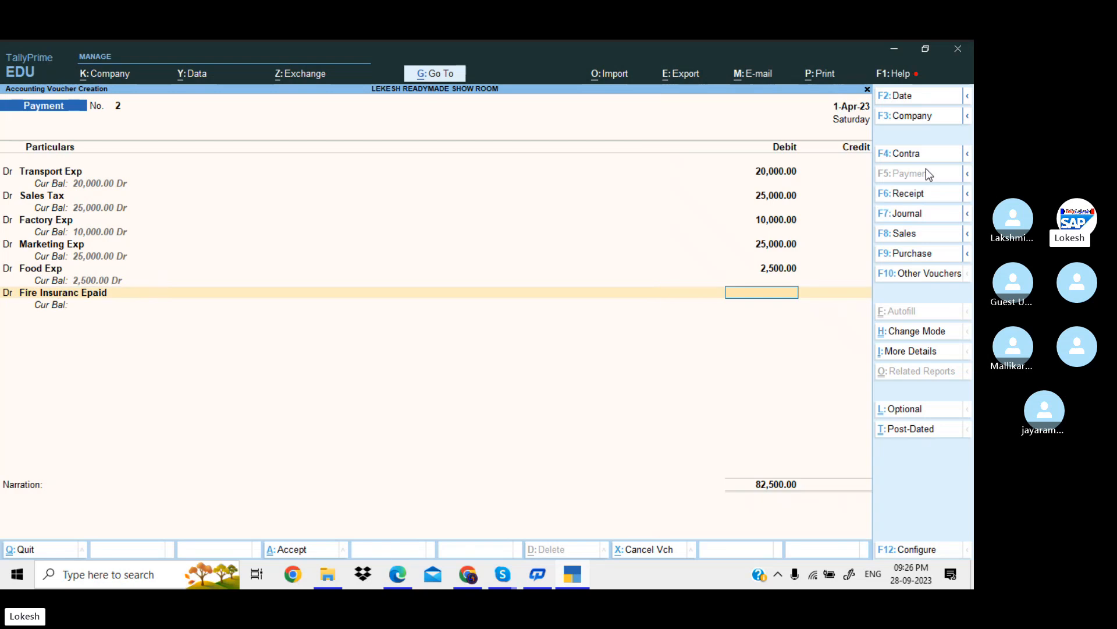
{"action": "type", "text": "30000"}
{"action": "key", "text": "Return"}
Credit Cash with 1,12,500, save the payment voucher without a narration, and leave voucher entry for the Gateway of Tally
{"action": "key", "text": "Return"}
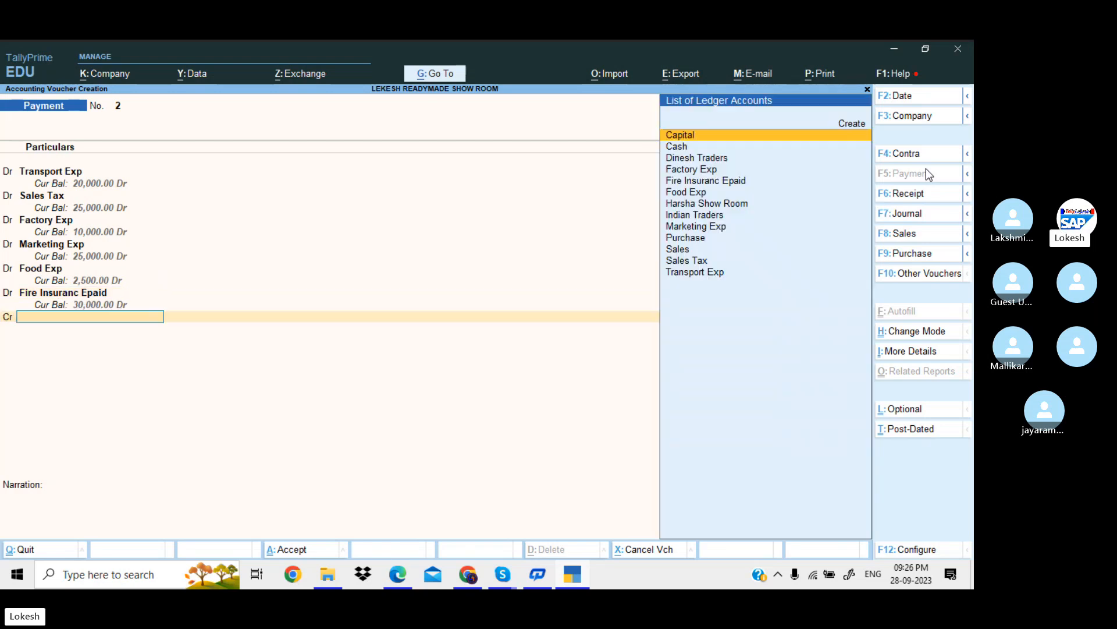
{"action": "key", "text": "Down"}
{"action": "key", "text": "Down"}
{"action": "key", "text": "Up"}
{"action": "key", "text": "Return"}
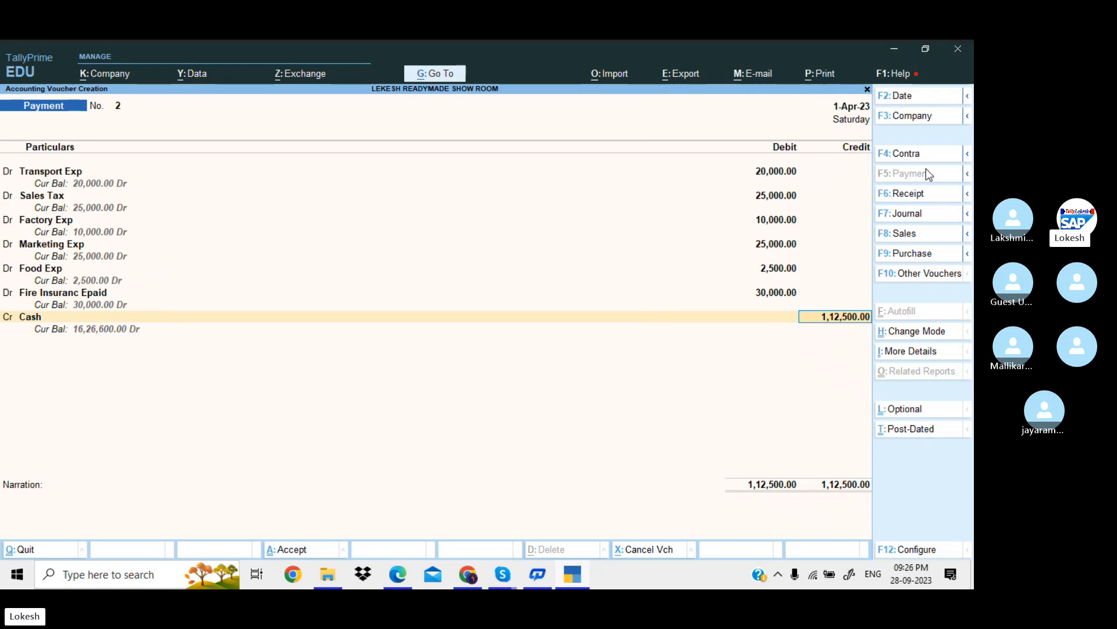
{"action": "key", "text": "Return"}
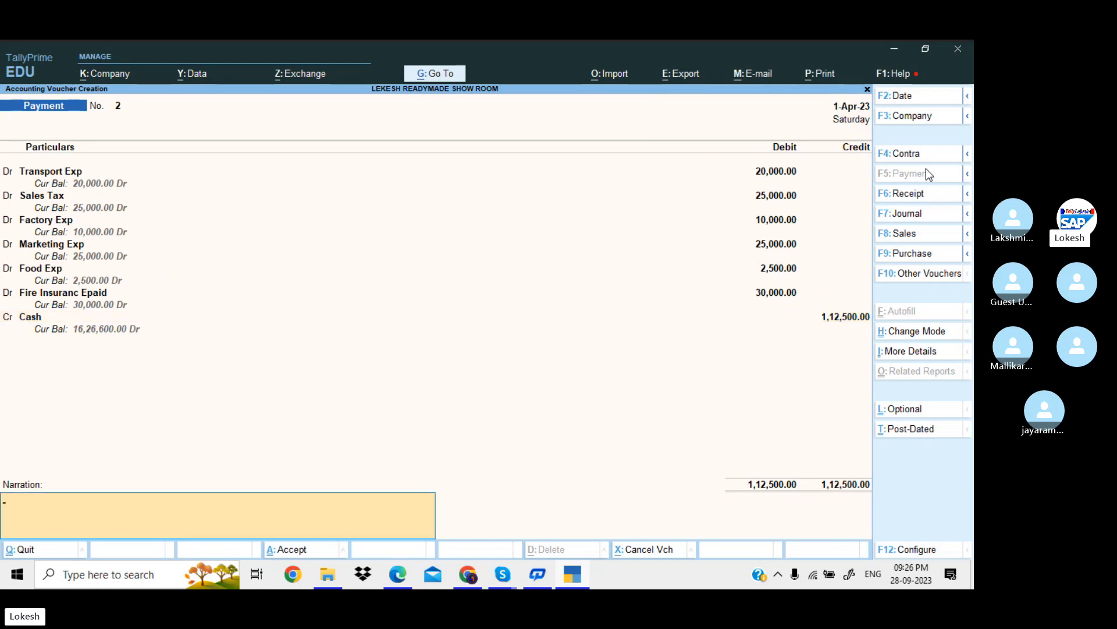
{"action": "key", "text": "Return"}
{"action": "key", "text": "Return"}
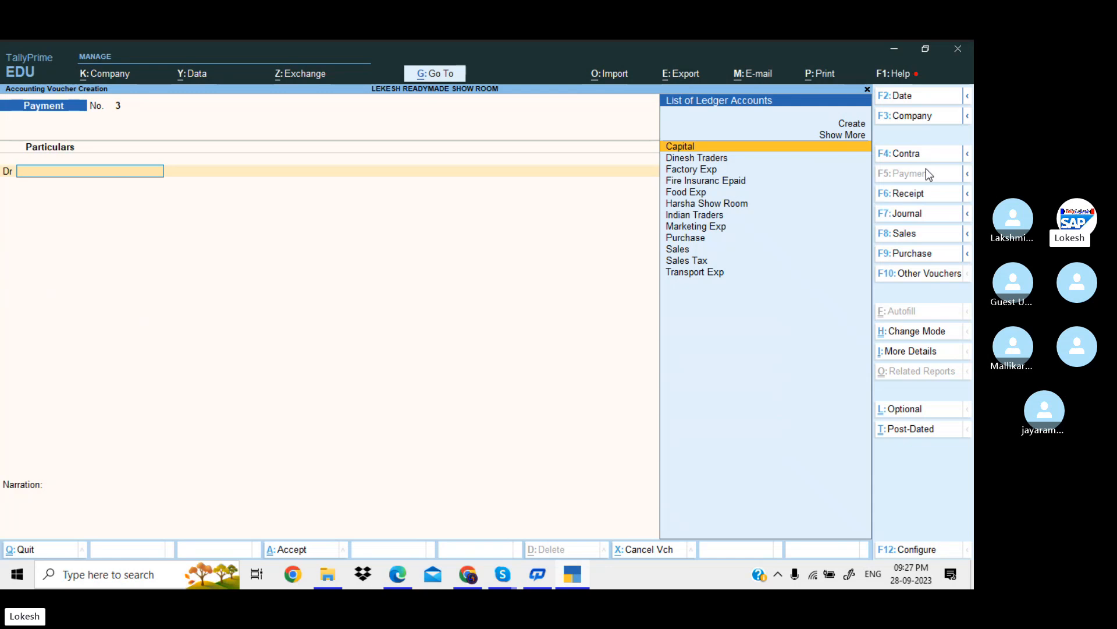
{"action": "key", "text": "Escape"}
{"action": "key", "text": "y"}
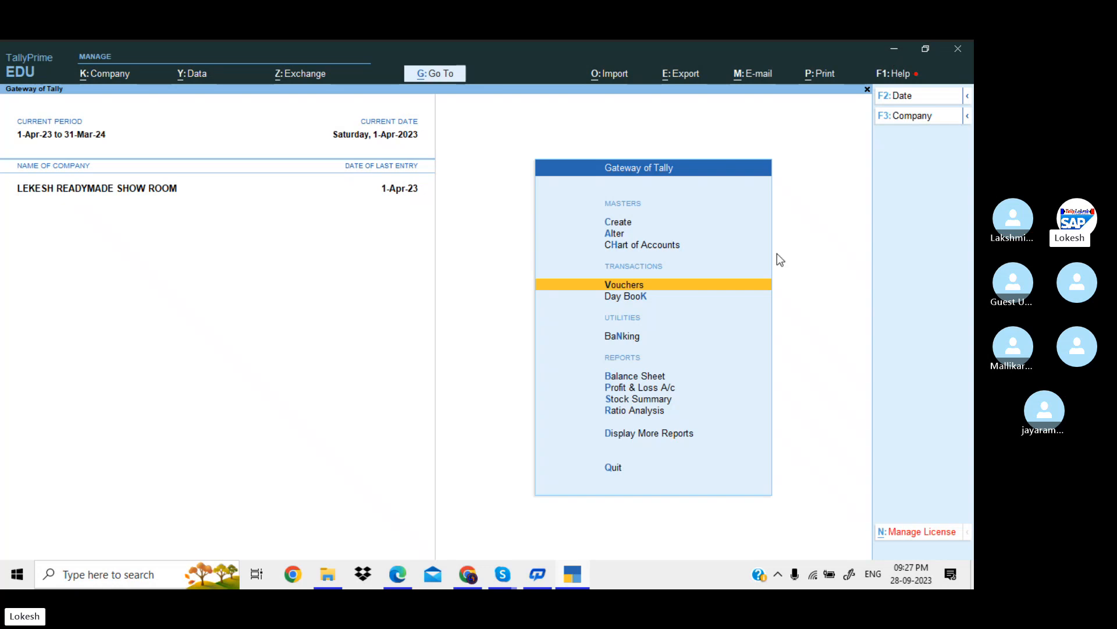
Switch to the Skype window of the TALLY BATCH 36 call
{"action": "mouse_move", "coordinate": [503, 573]}
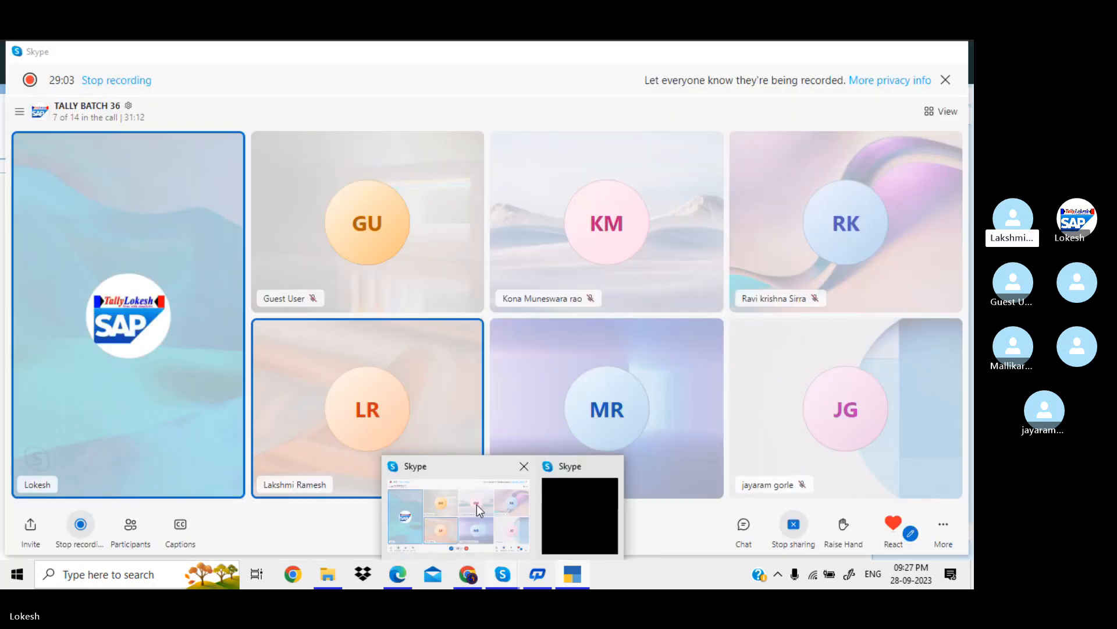
{"action": "left_click", "coordinate": [477, 504]}
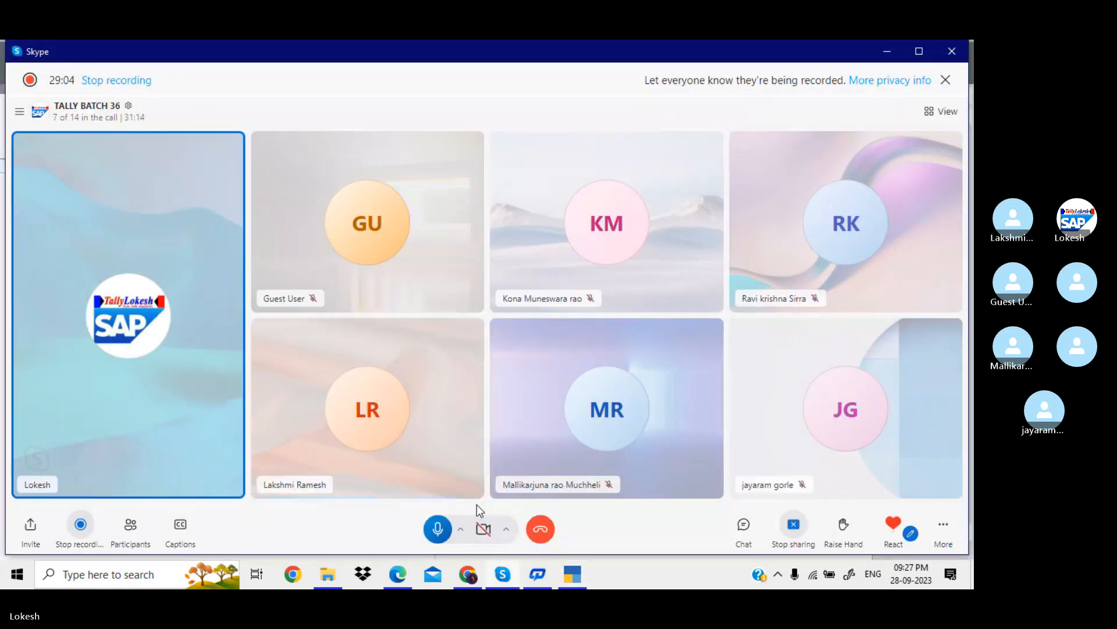